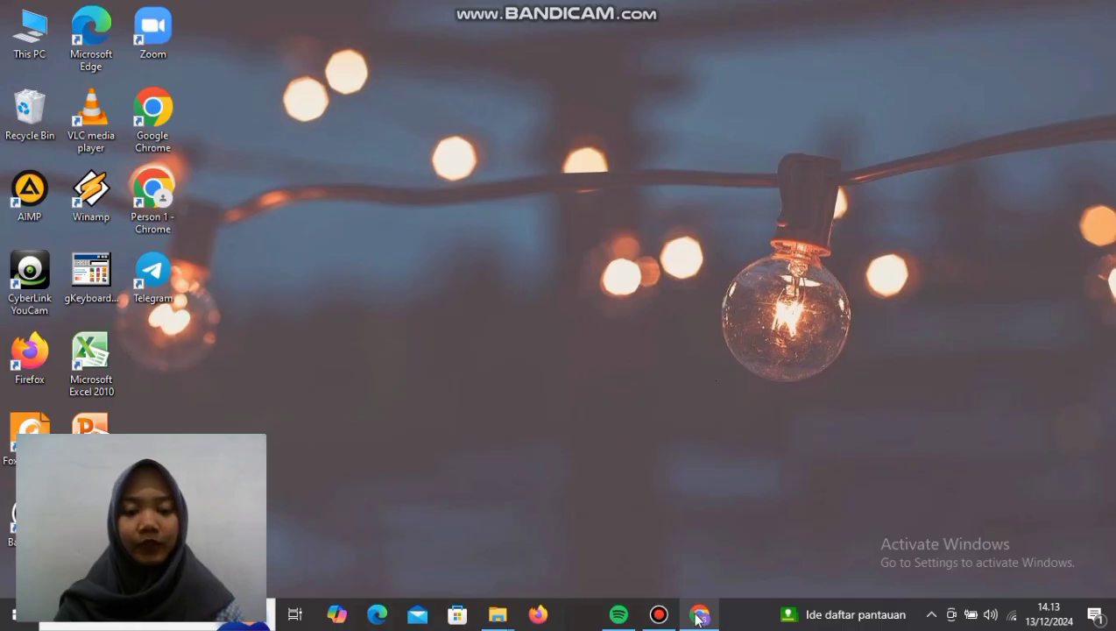
Step: Open sibmt.usid.co.id in Chrome to load the SIBMT Online login page
left_click(694, 560)
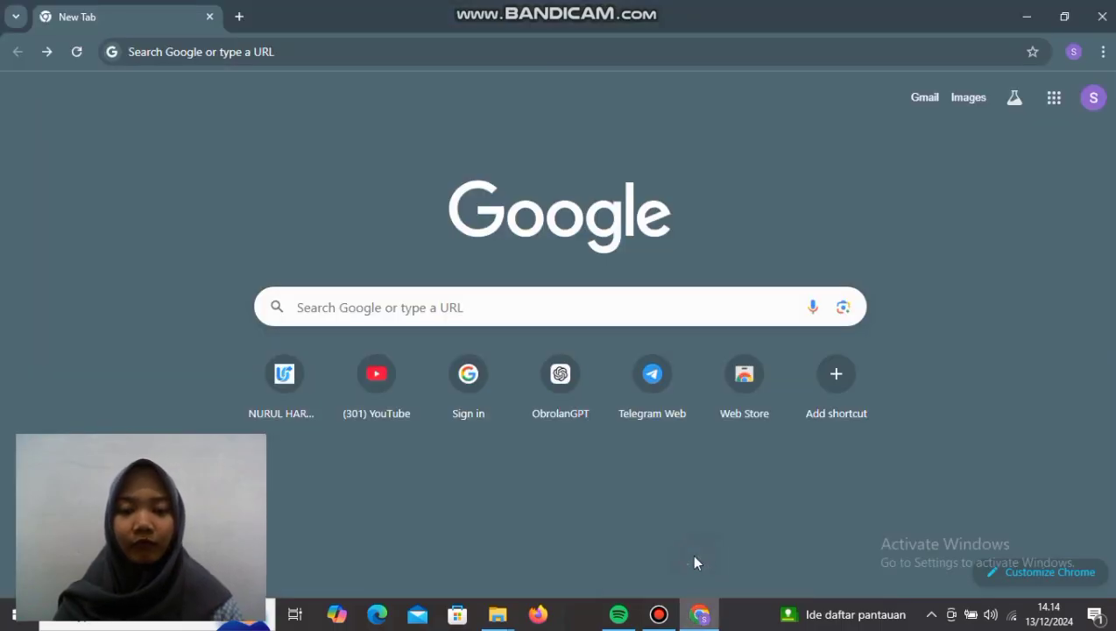
left_click(398, 311)
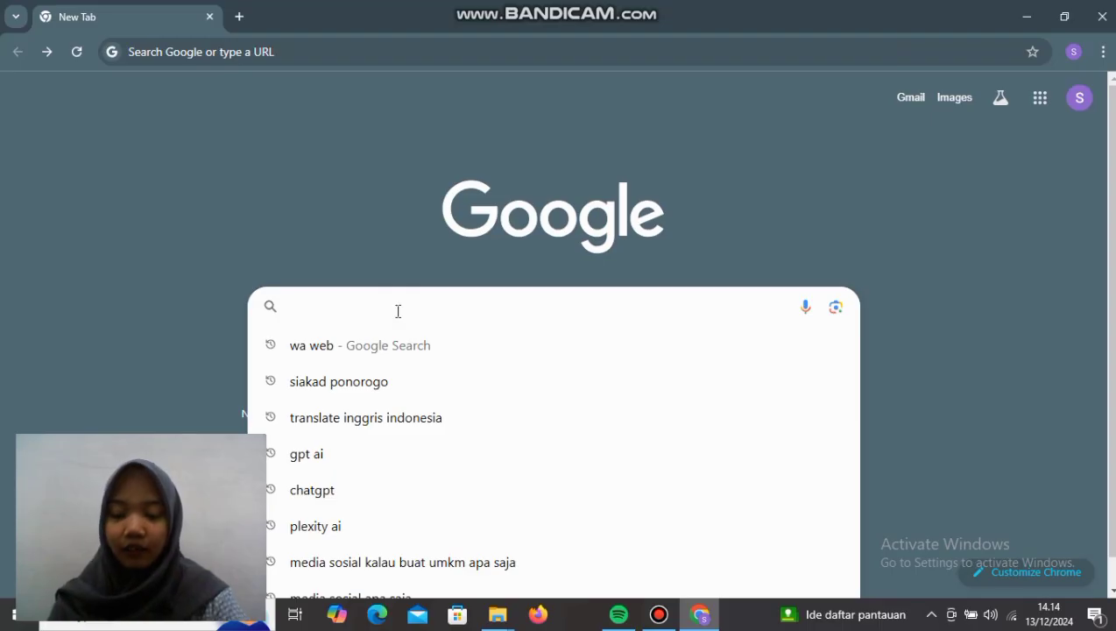
type("si")
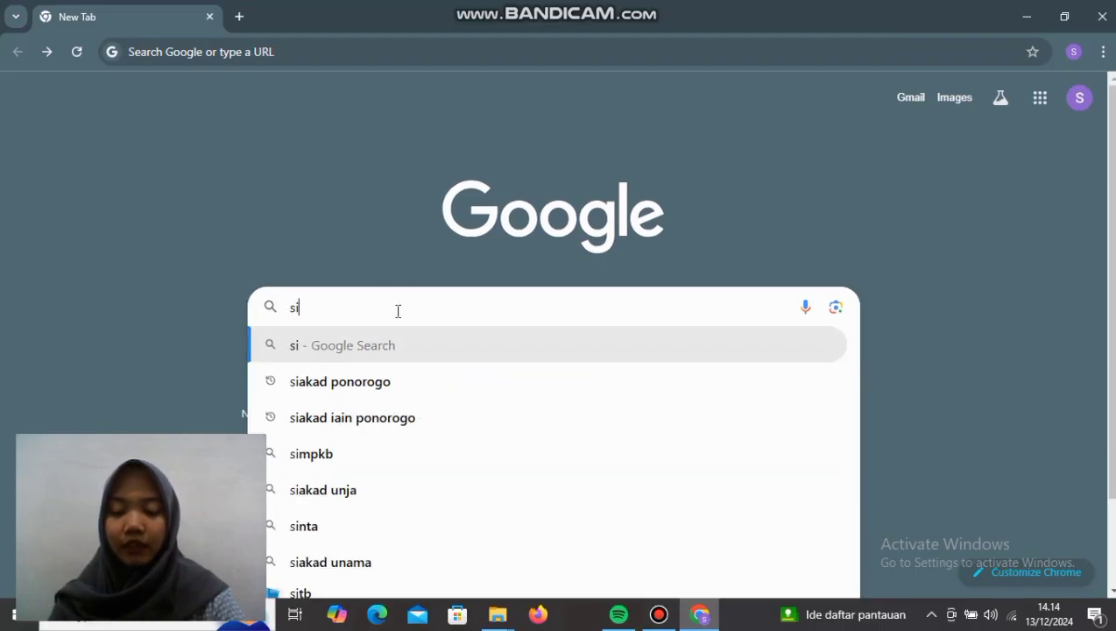
type("bmt")
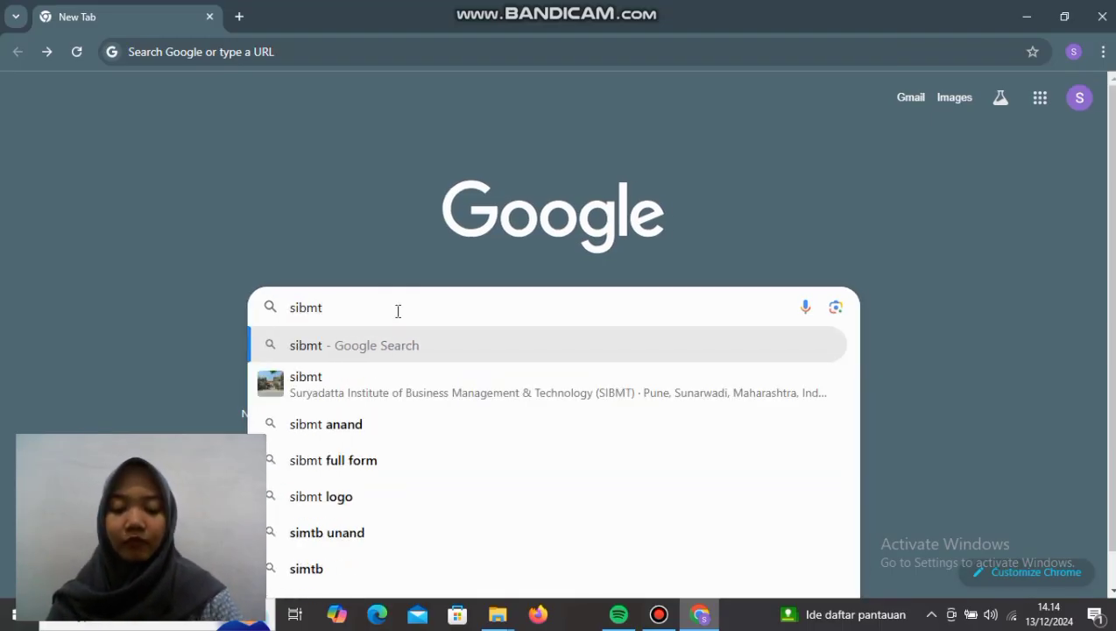
type(".usid.co.id")
key("Return")
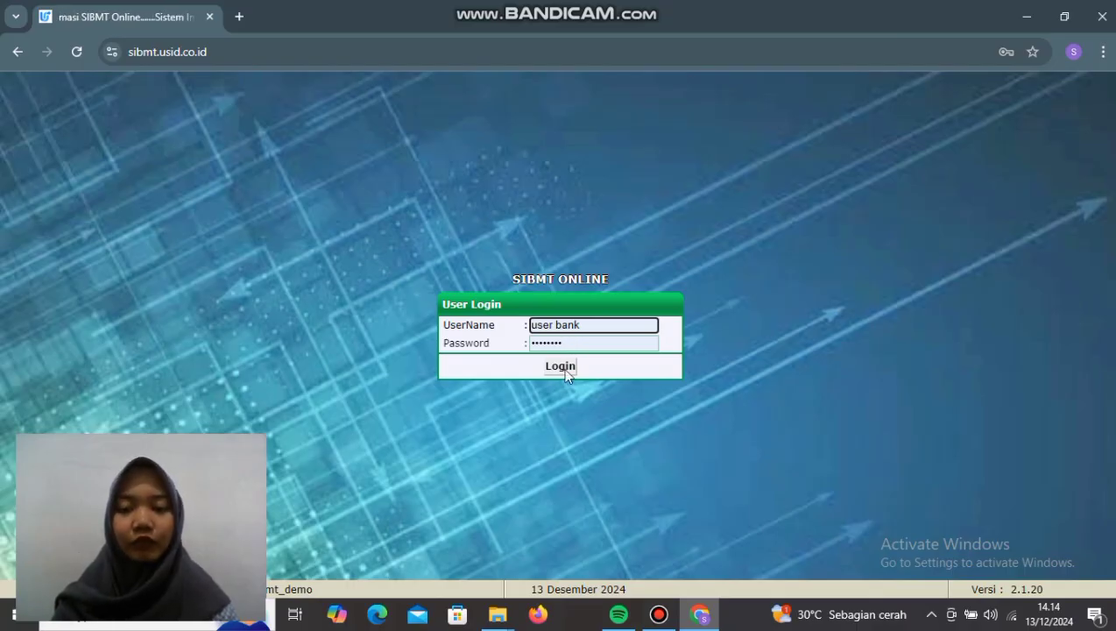
Step: Log in to SIBMT Online with the autofilled user credentials
left_click(566, 374)
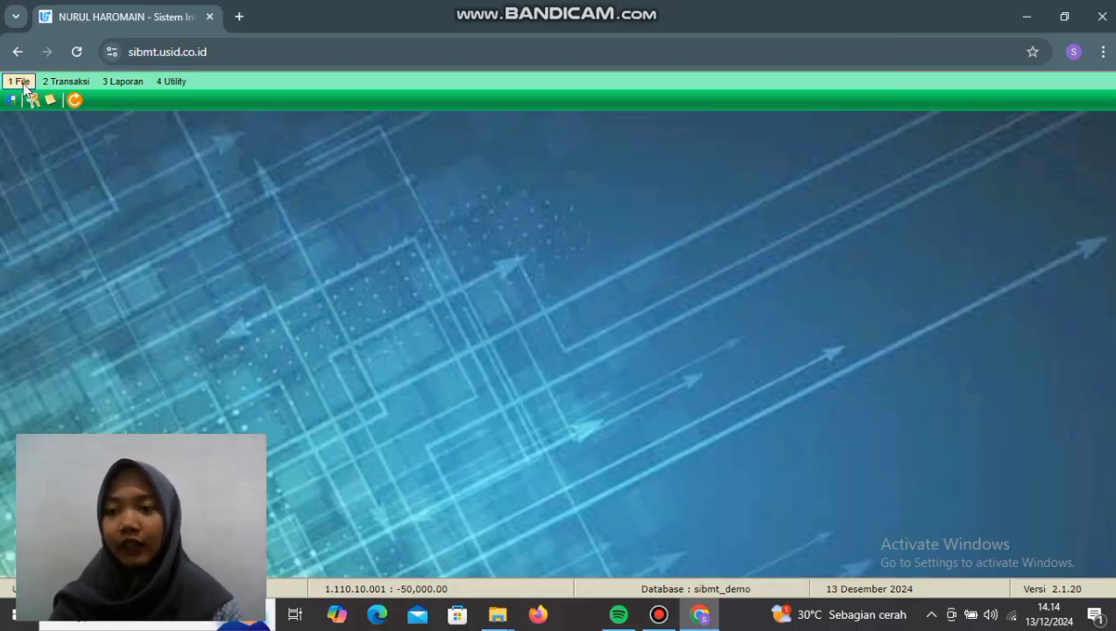
Step: Browse the File, Transaksi, Laporan and Utility menus, then return to File > 1.11 Master Register Nasabah
left_click(21, 81)
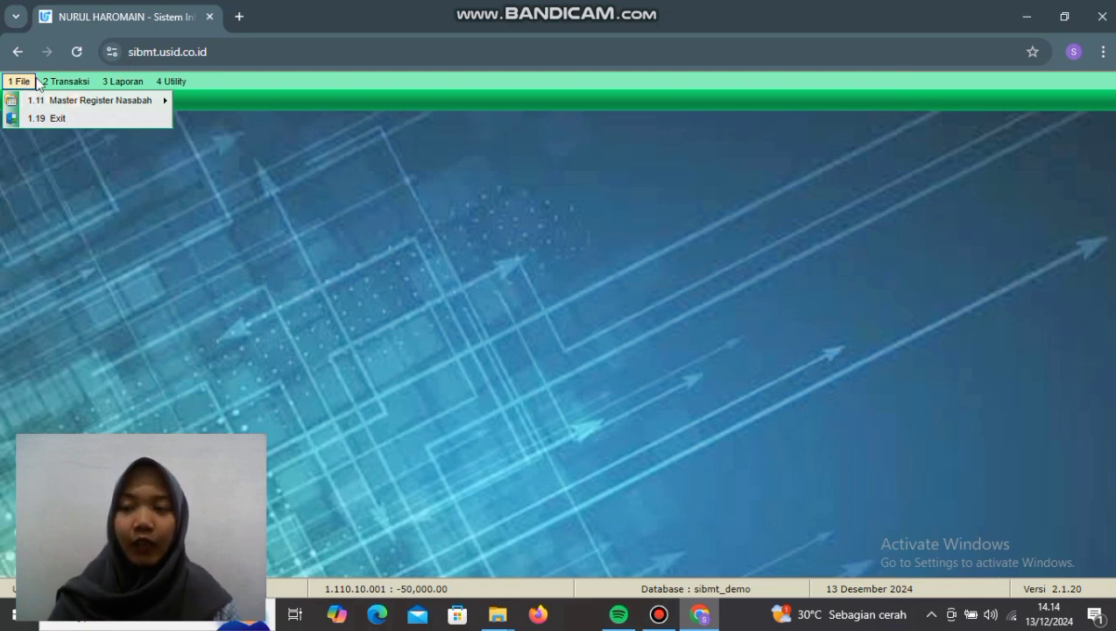
mouse_move(54, 84)
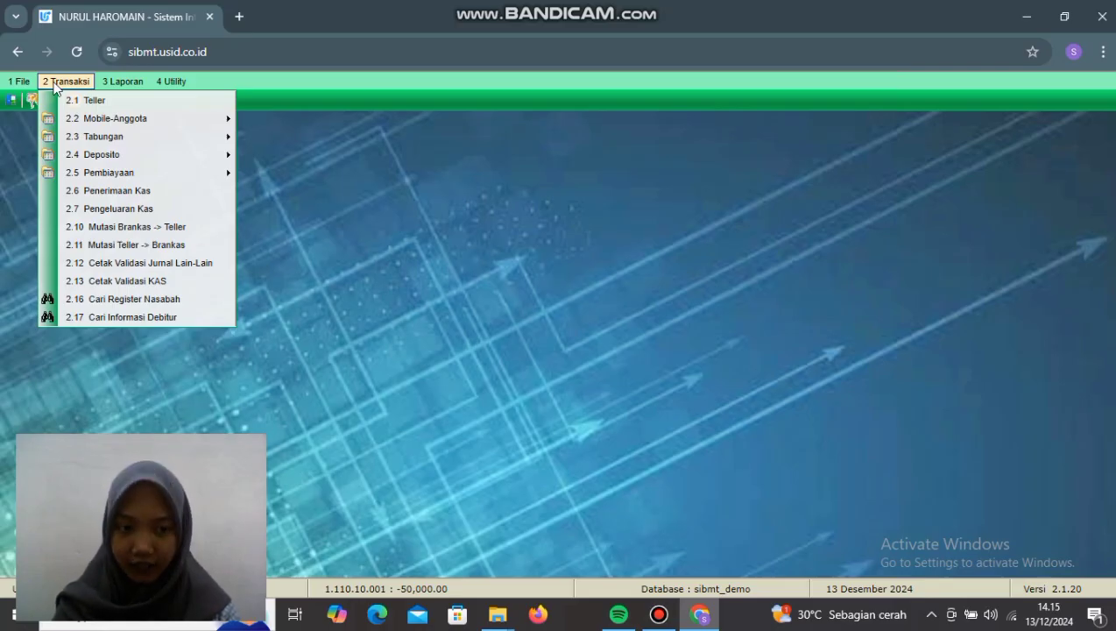
mouse_move(113, 85)
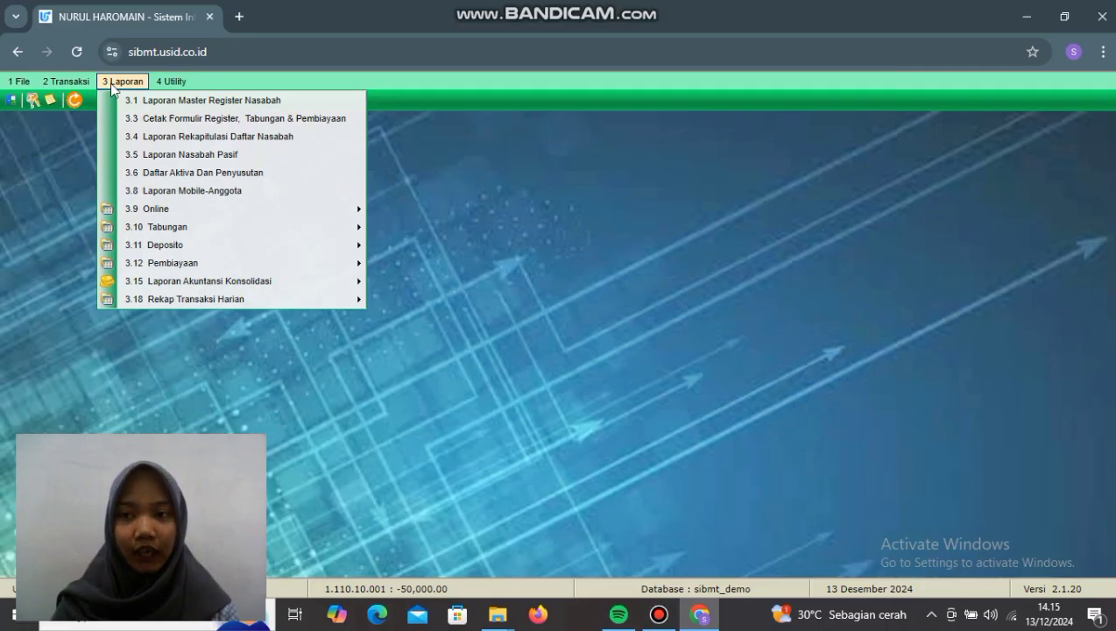
mouse_move(172, 84)
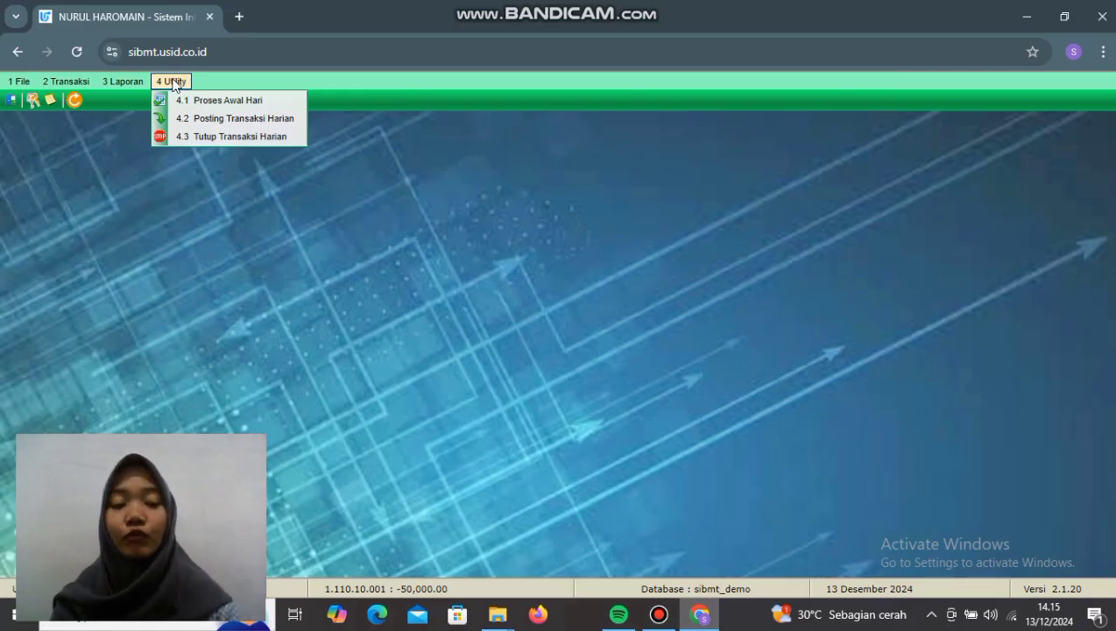
left_click(12, 83)
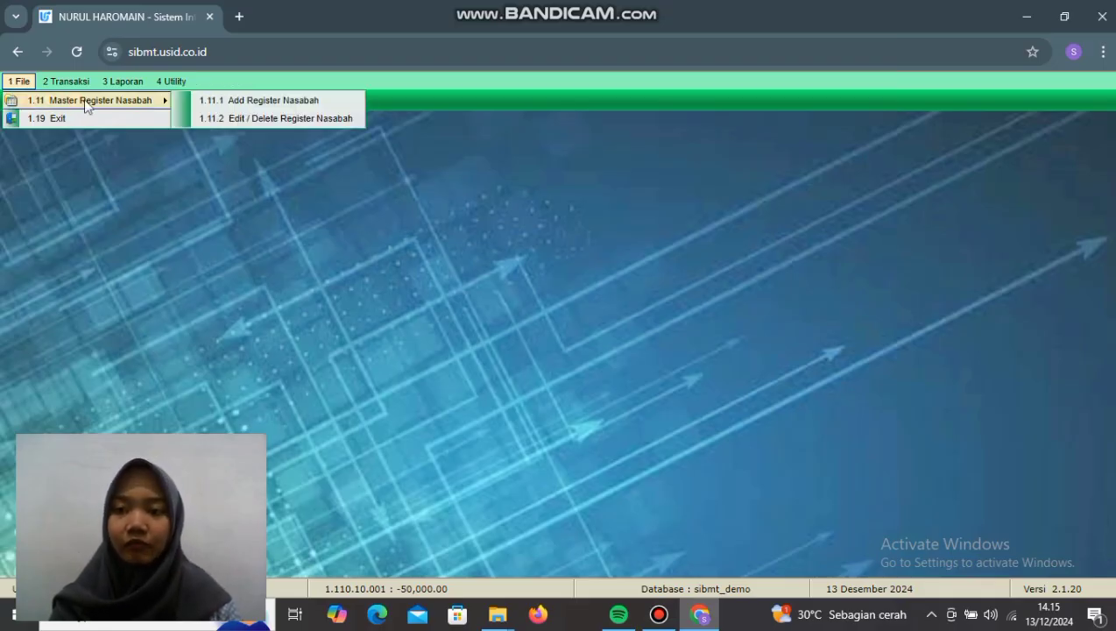
Step: Start a new Add Register Nasabah record with the customer's name, nickname, birthplace, spouse name and ID number
left_click(264, 101)
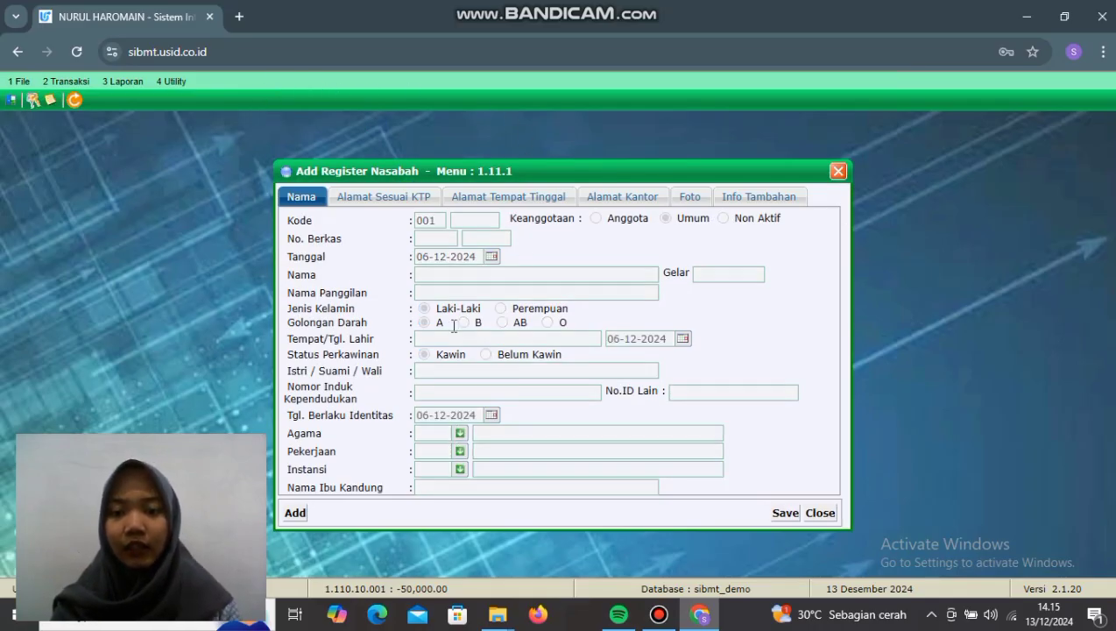
left_click(299, 518)
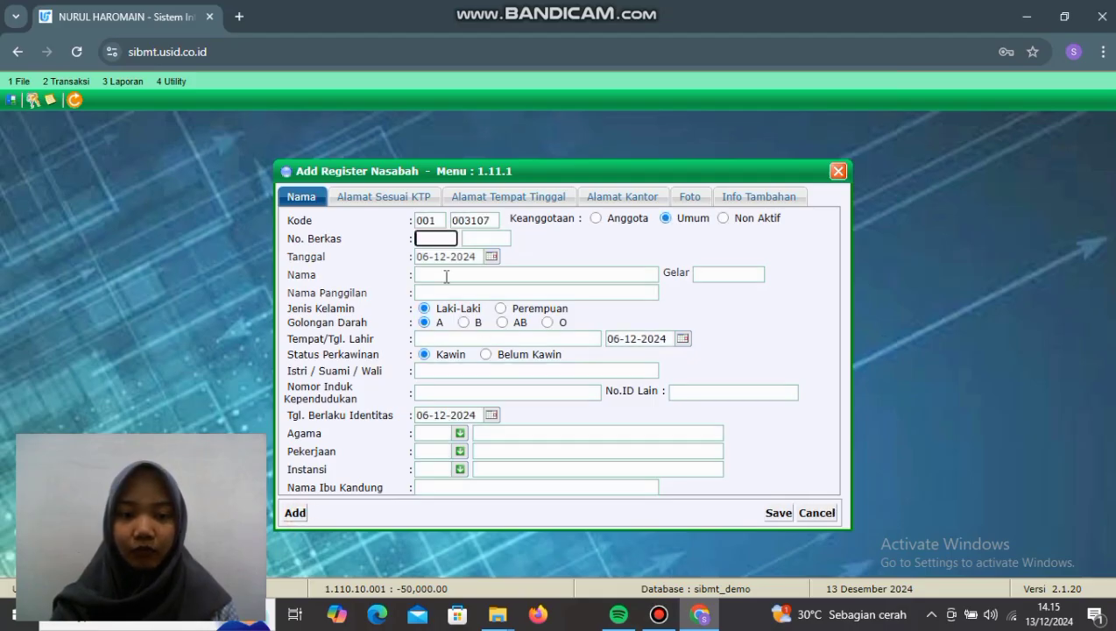
left_click(445, 276)
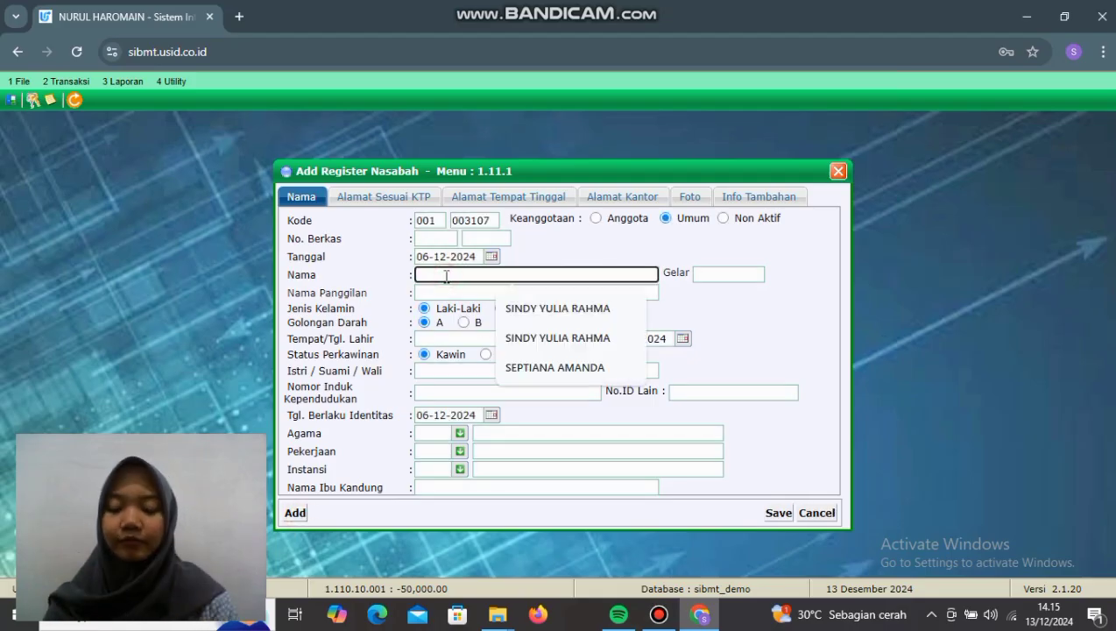
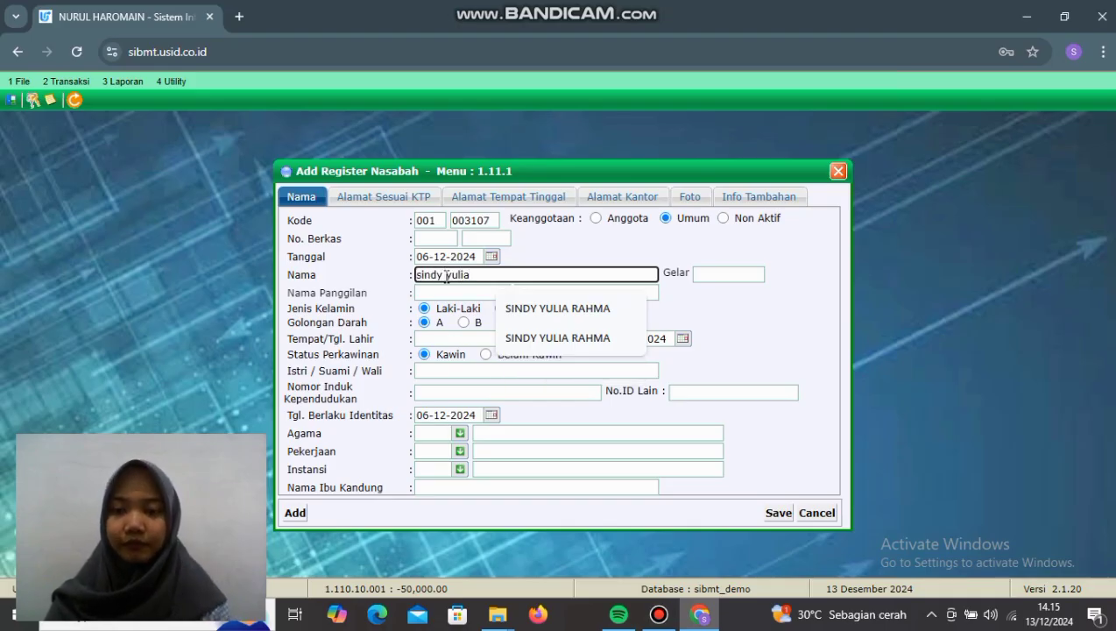
left_click(448, 294)
type("sindy")
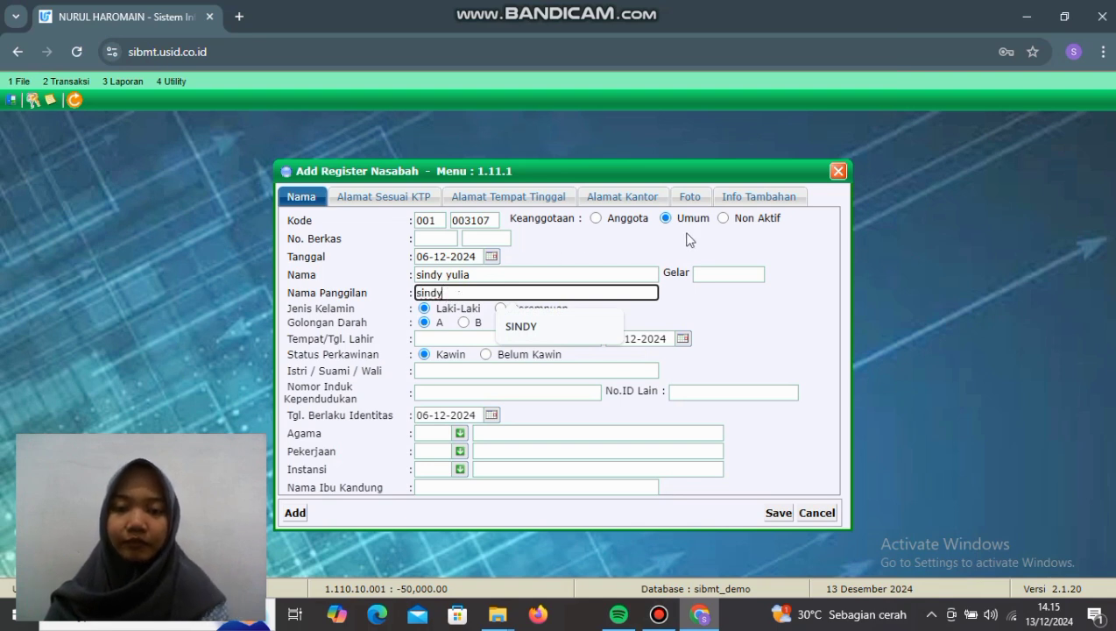
left_click(460, 340)
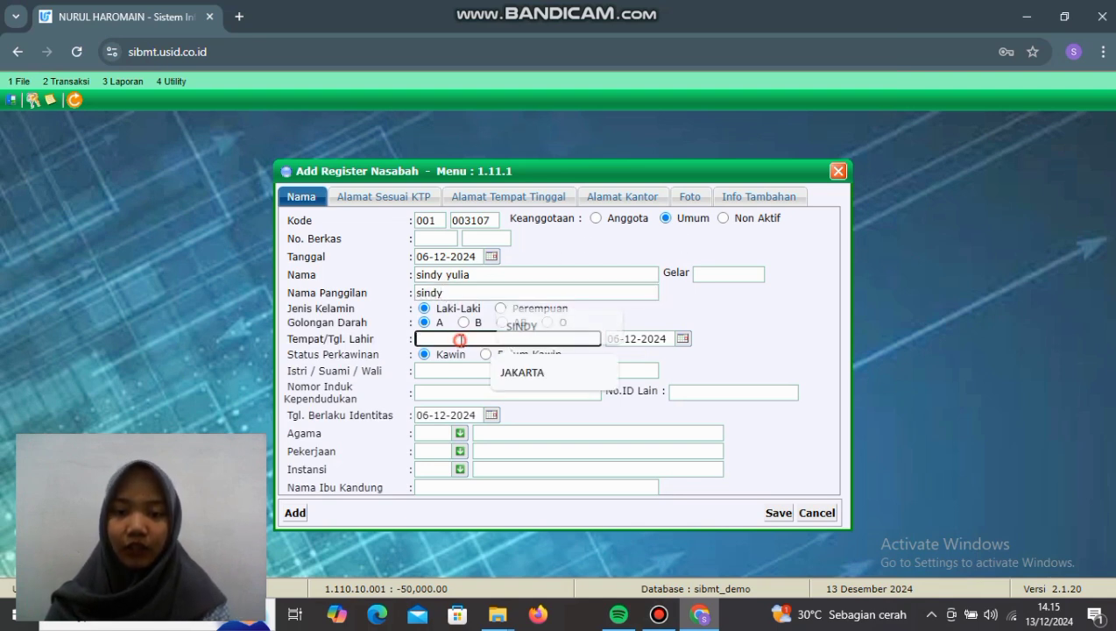
type("m")
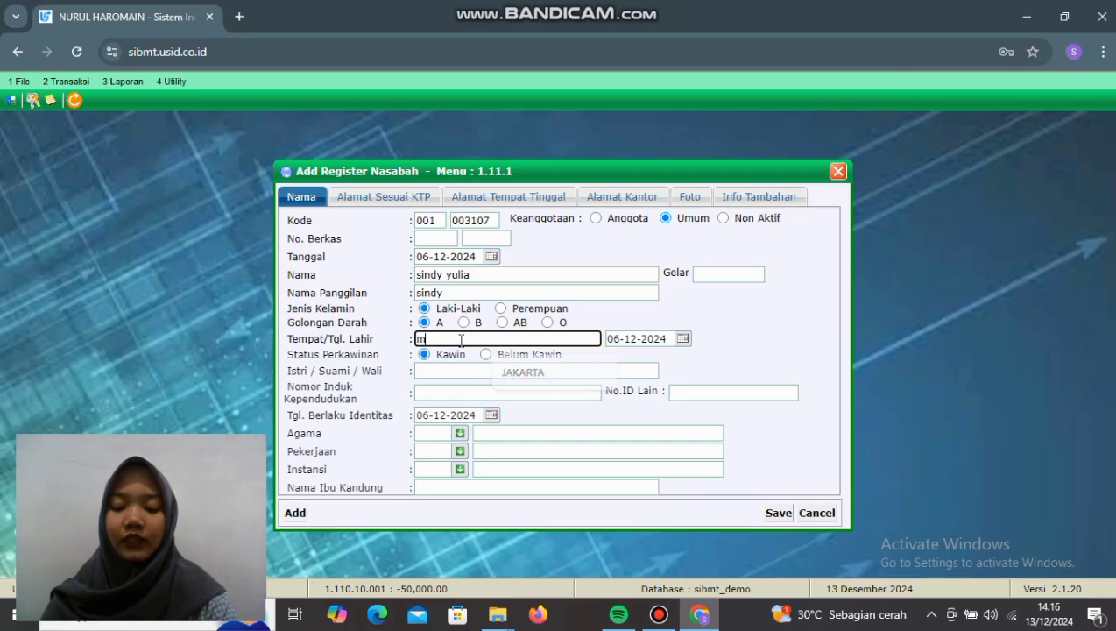
type("agetan")
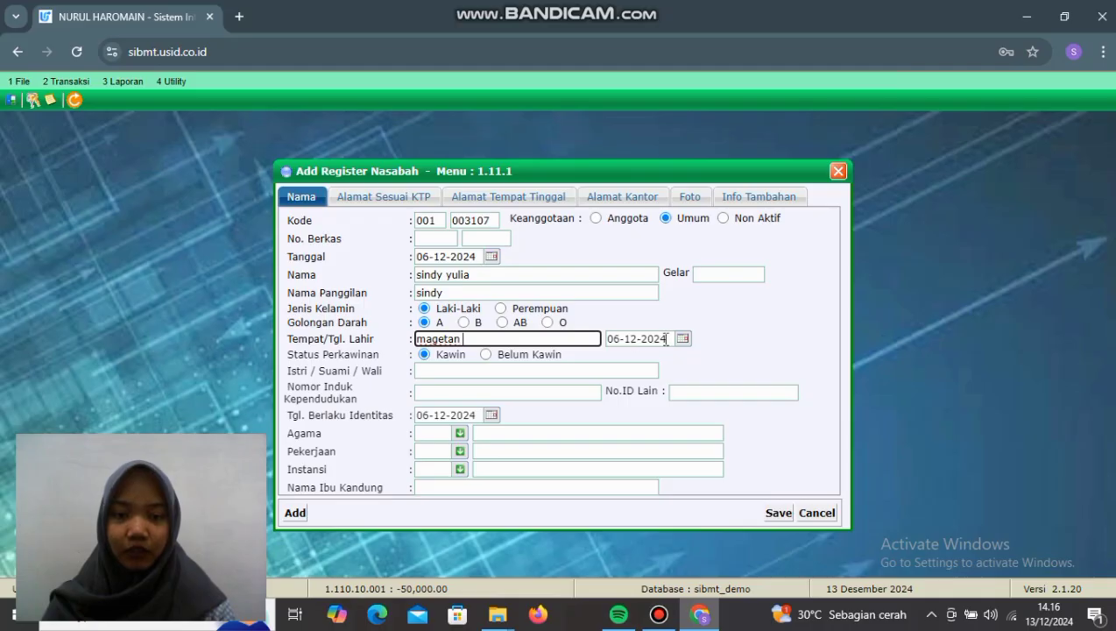
left_click(524, 371)
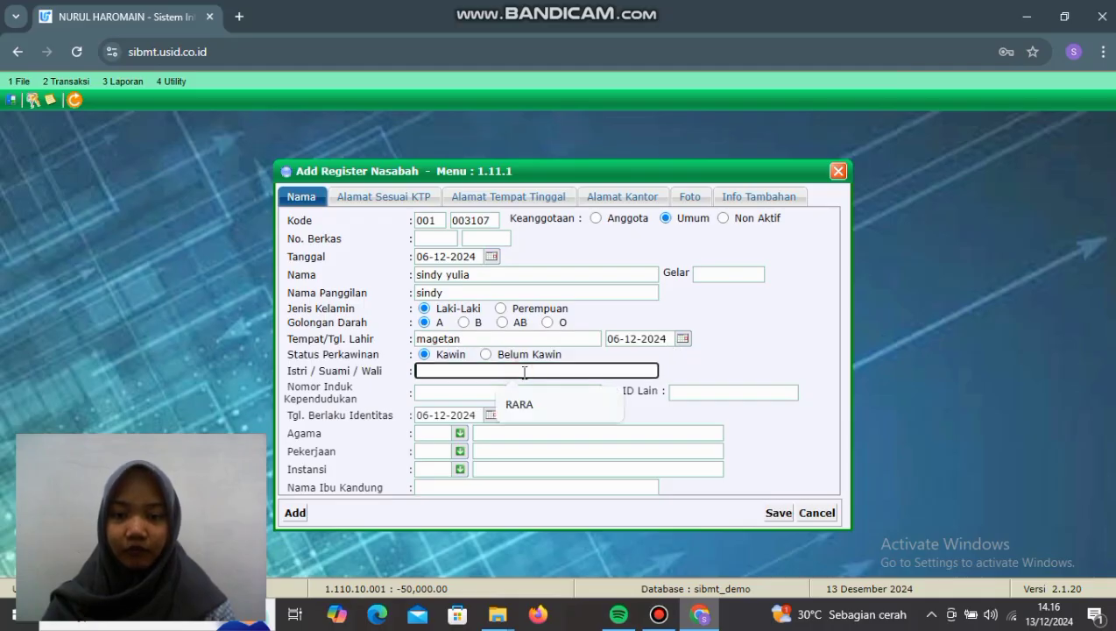
type("rara")
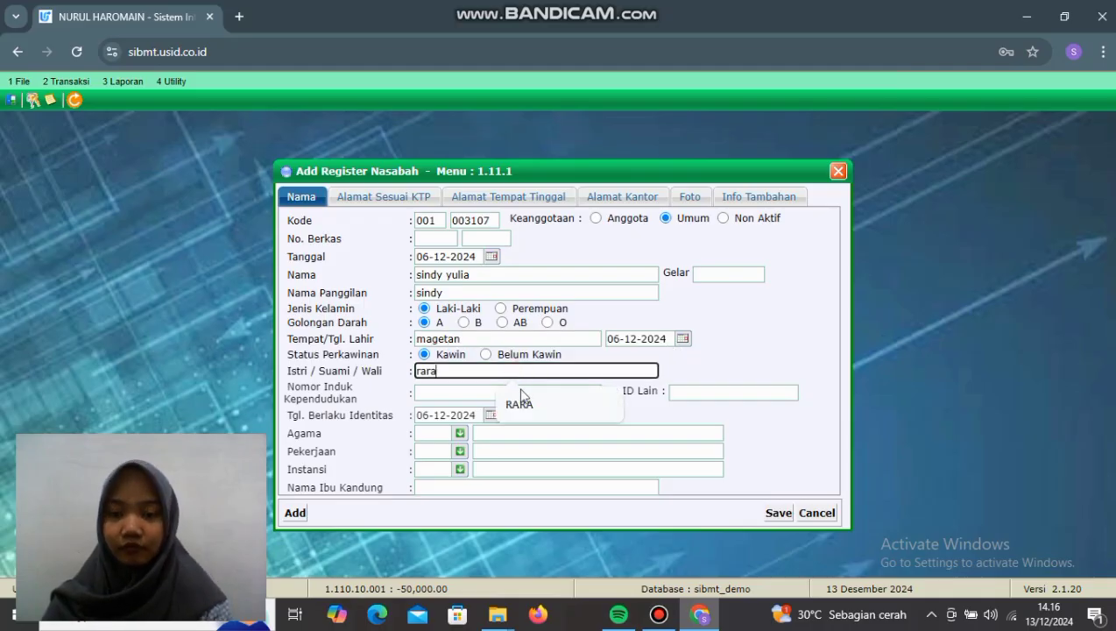
left_click(482, 397)
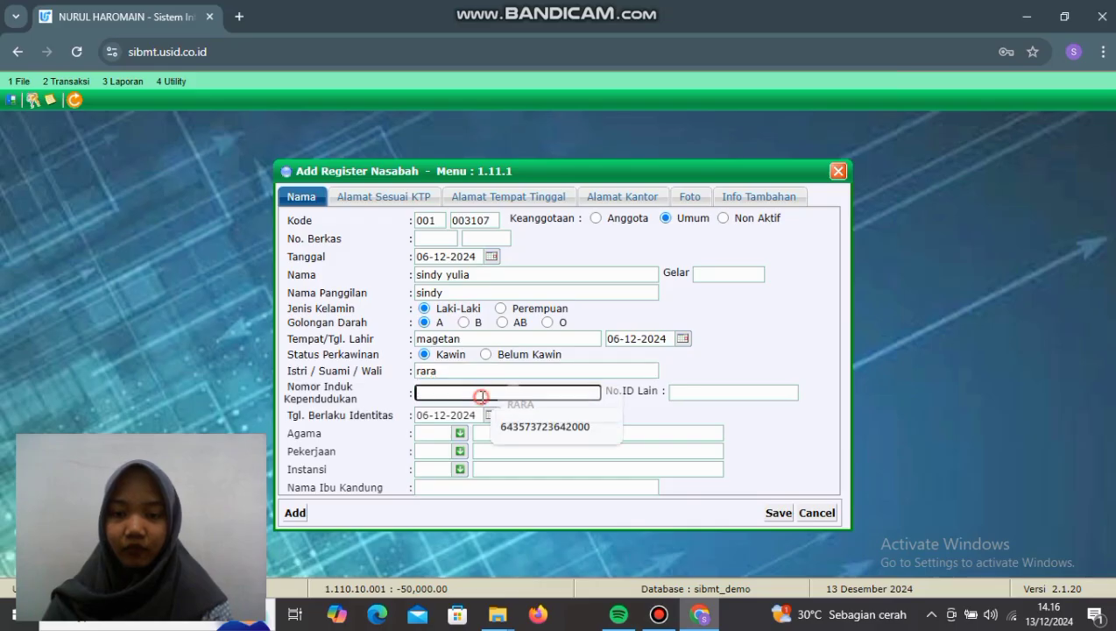
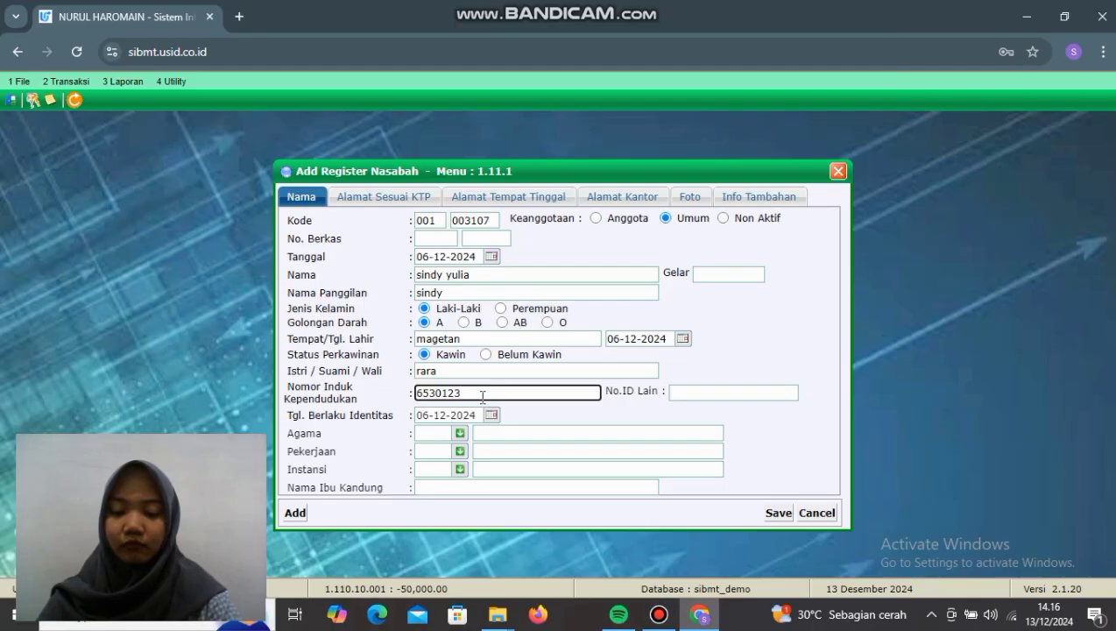
Step: Set religion Islam, occupation 14 Wiraswasta, institution 003 Swasta, and enter the mother's maiden name
left_click(440, 433)
left_click(460, 433)
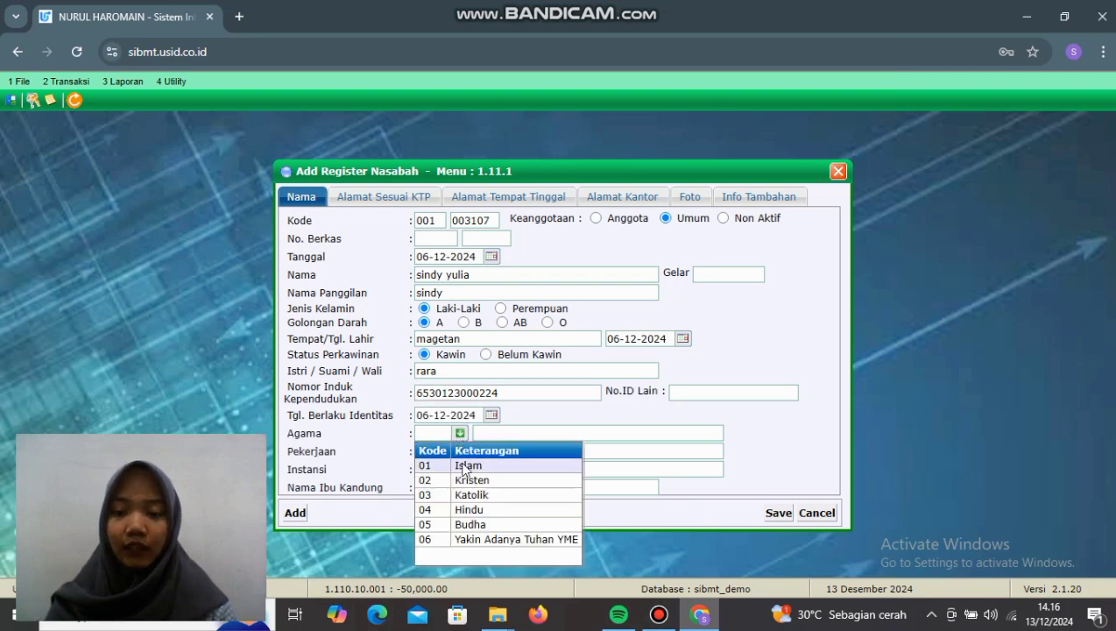
left_click(464, 467)
left_click(460, 451)
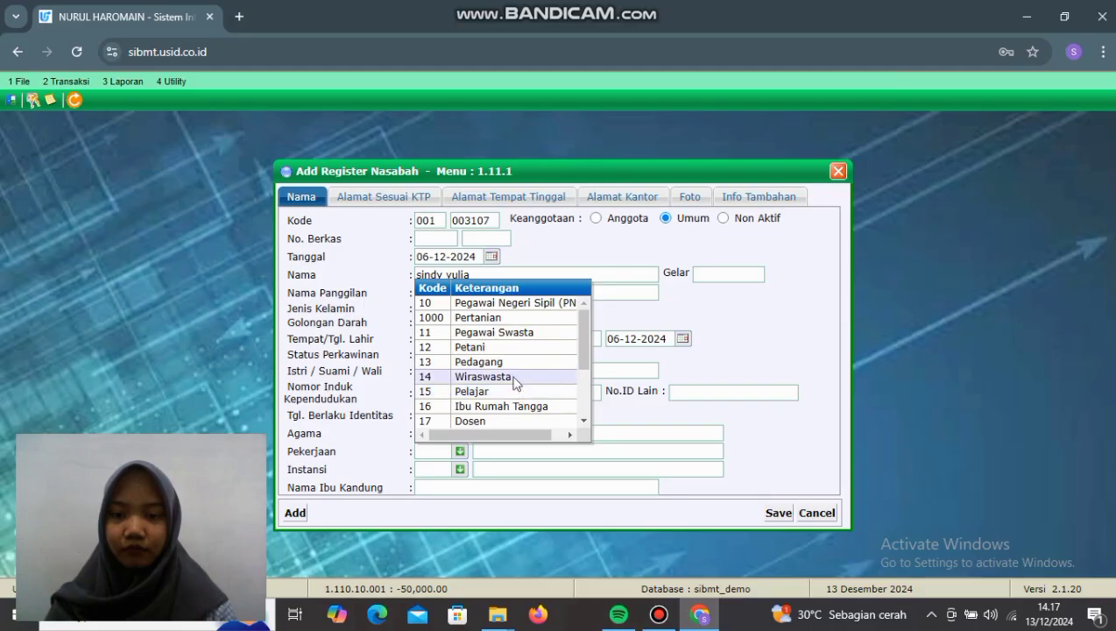
left_click(515, 378)
left_click(459, 469)
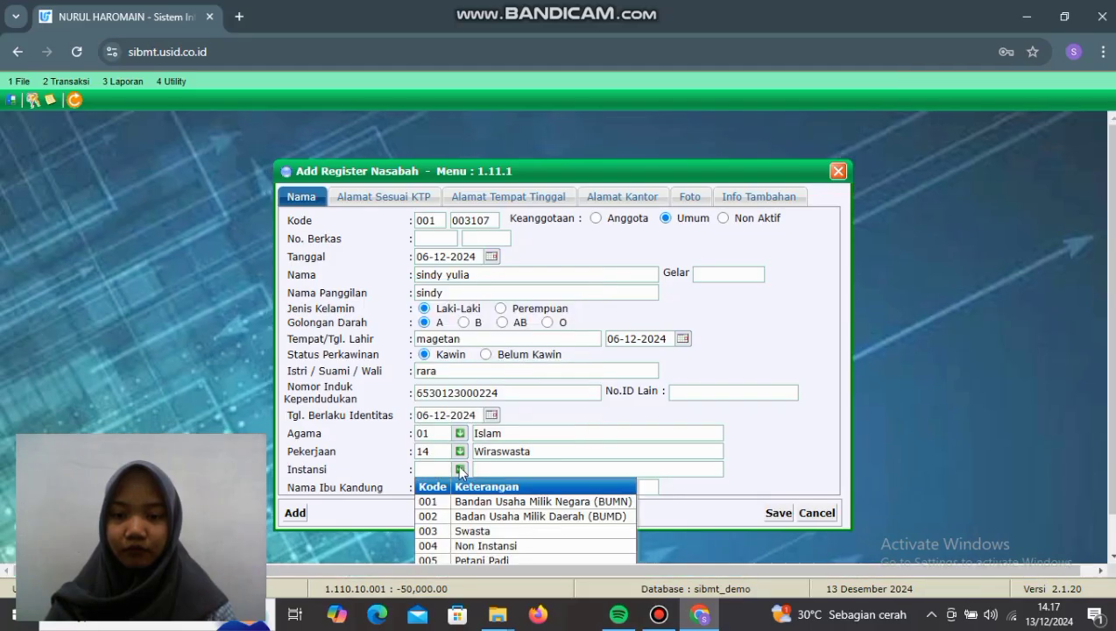
left_click(471, 531)
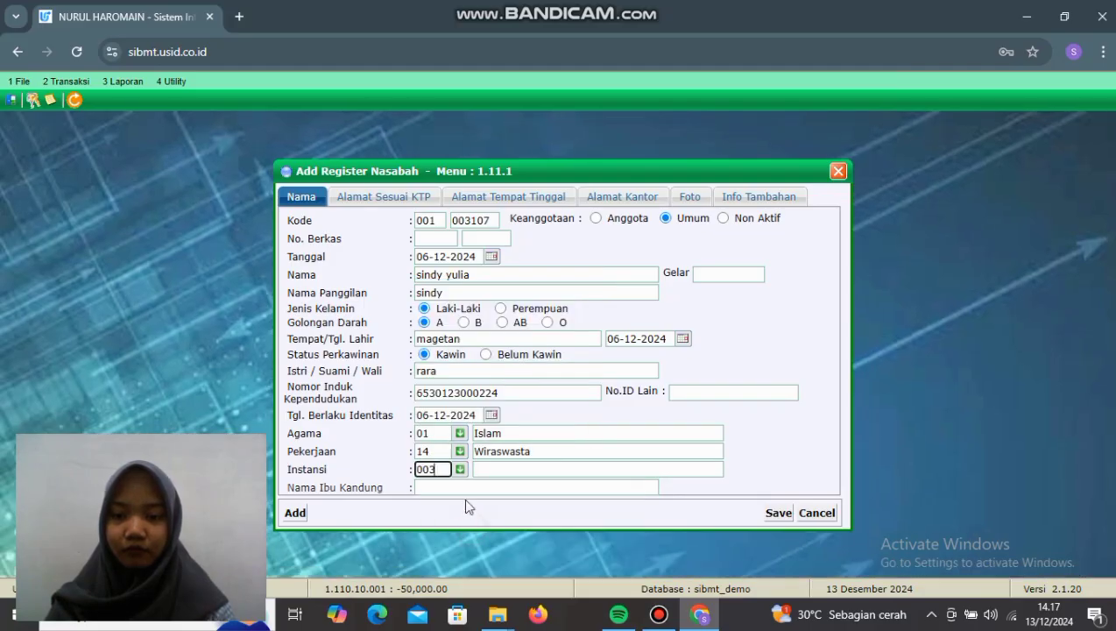
left_click(455, 488)
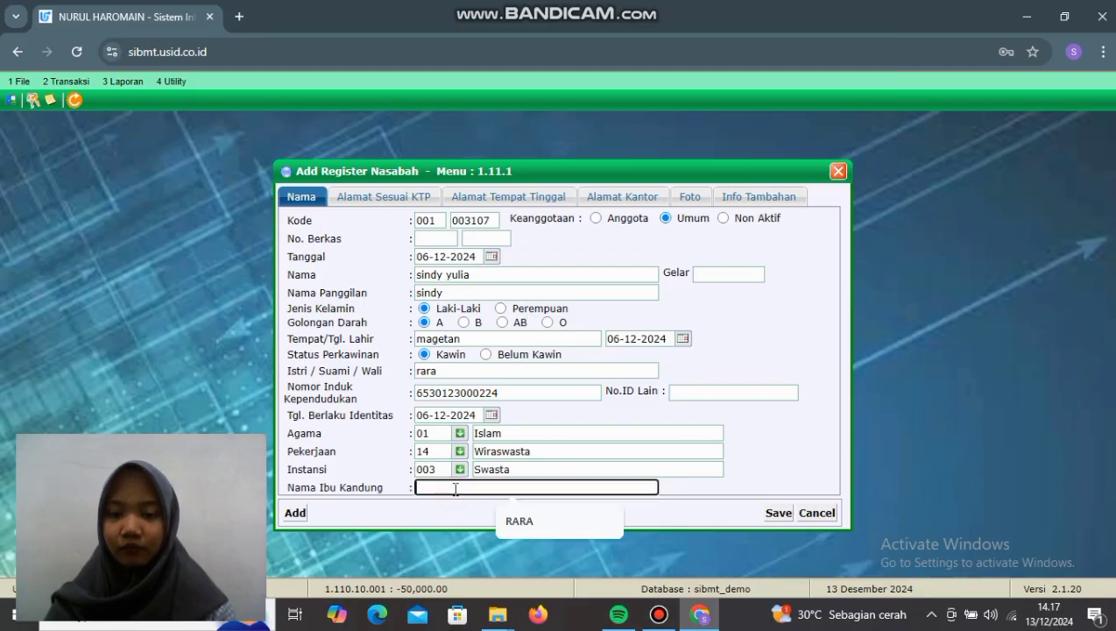
type("rara")
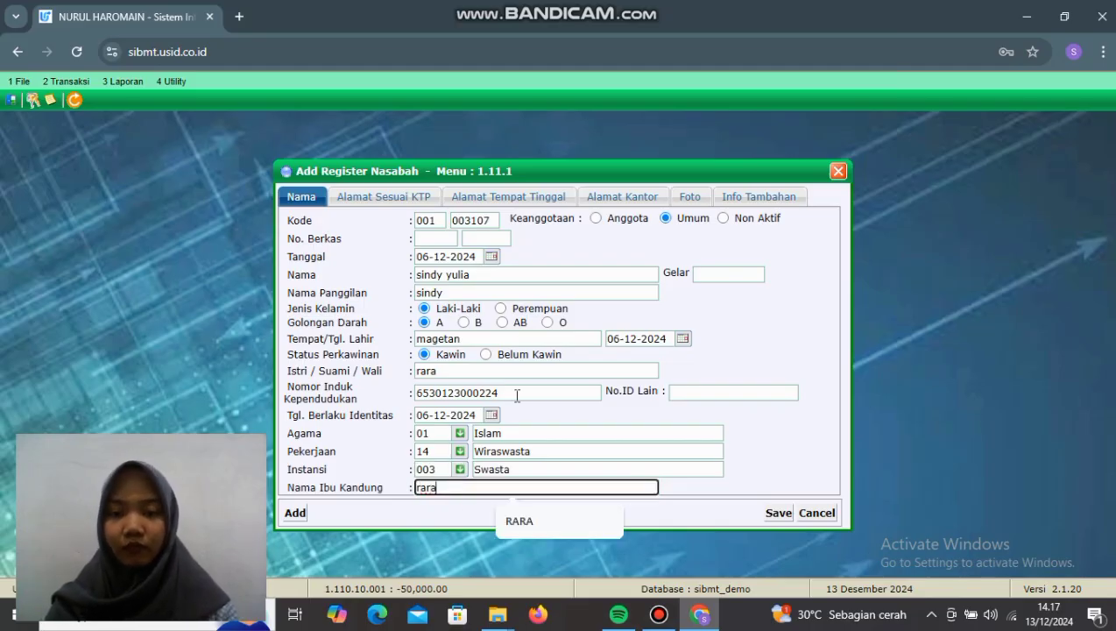
left_click(396, 196)
Step: Enter the customer's KTP street address and mobile phone number
left_click(400, 241)
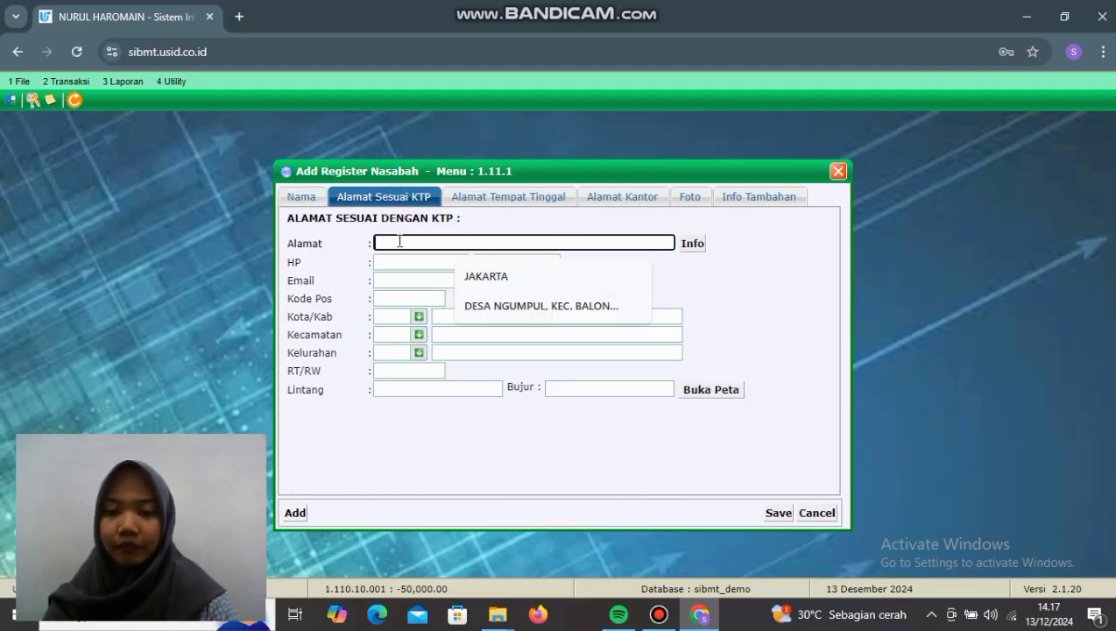
type("madiun")
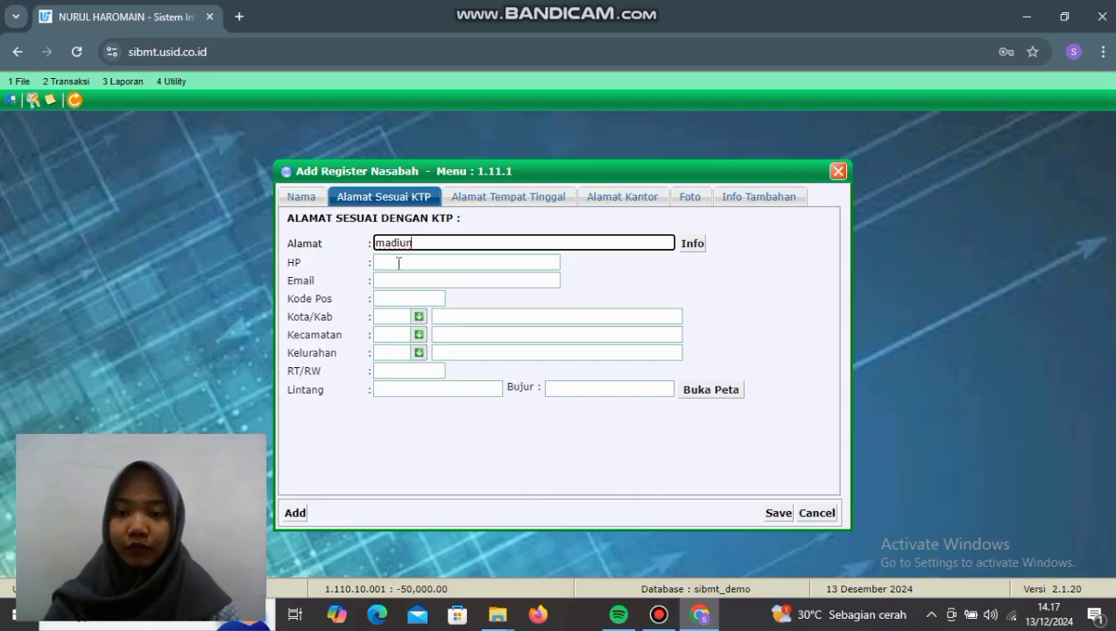
left_click(398, 263)
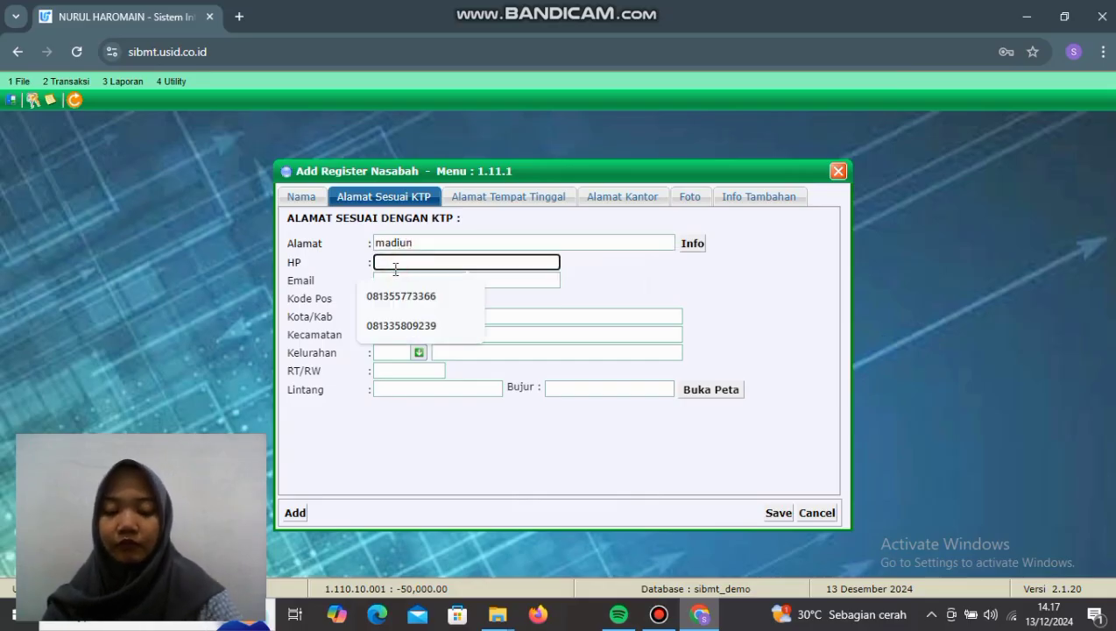
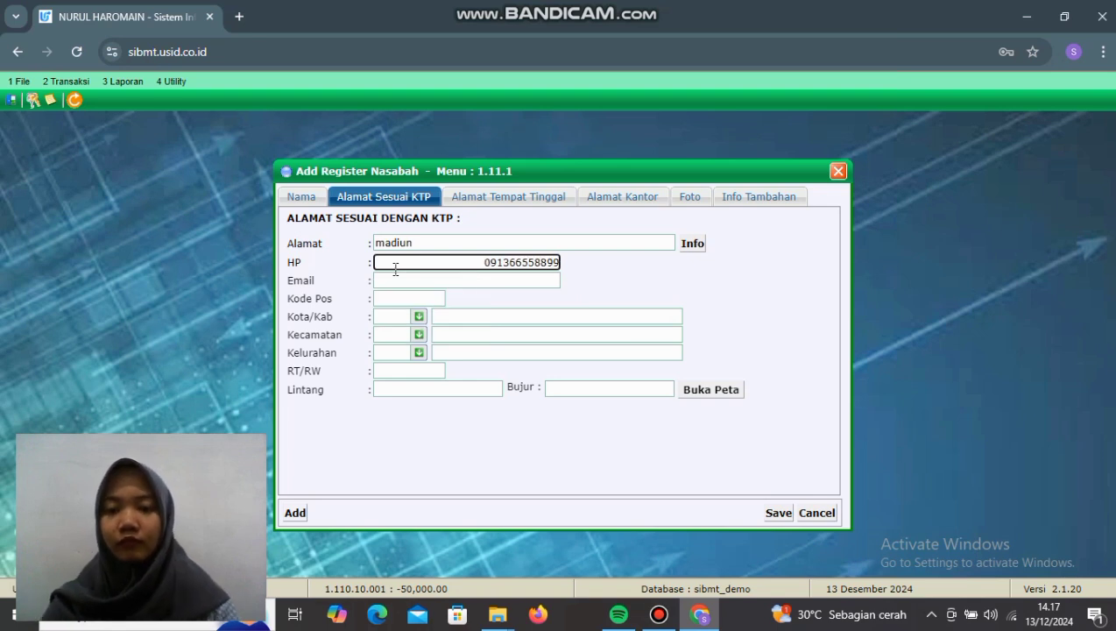
left_click(400, 281)
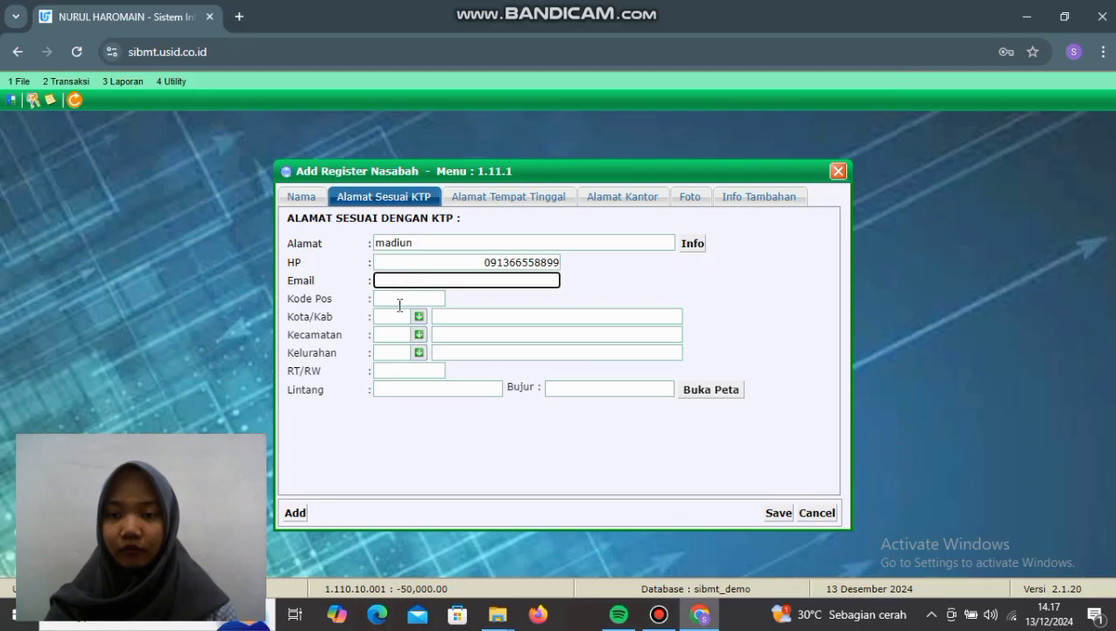
Step: Pick Kota/Kab 3520, Kecamatan 0016 and Kelurahan 2009 from the address lookups
left_click(418, 316)
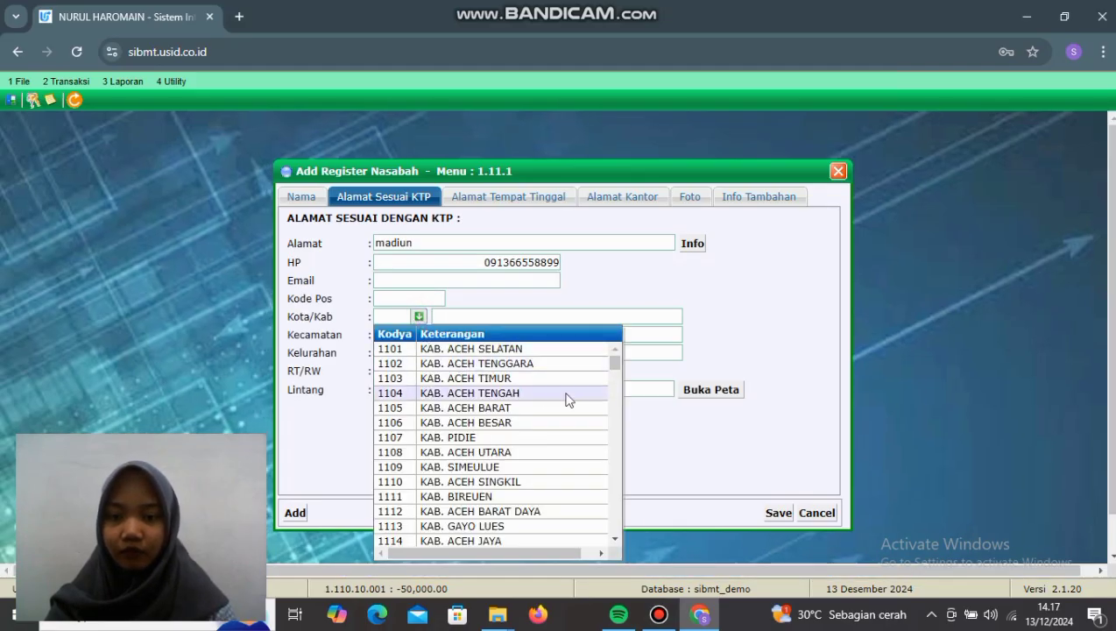
left_click_drag(617, 368, 617, 442)
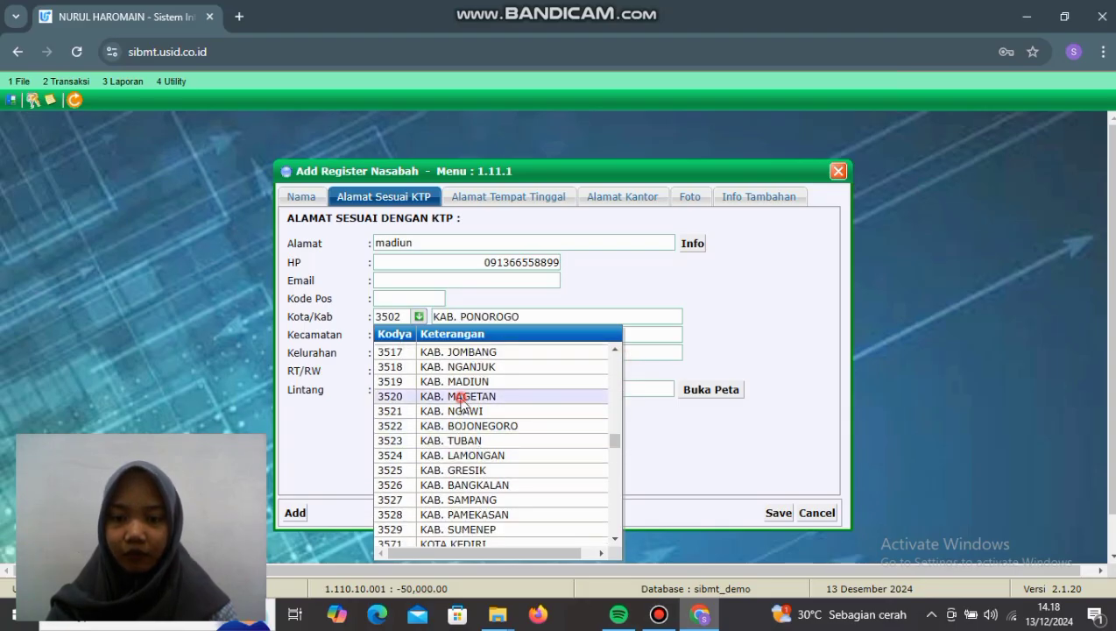
left_click(459, 396)
left_click(418, 336)
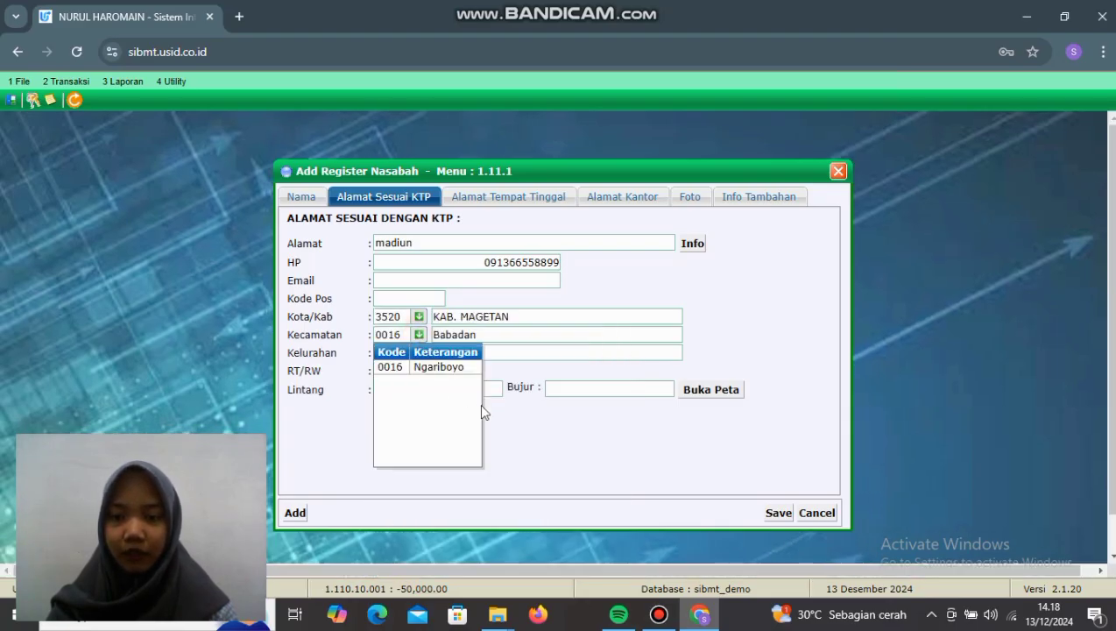
left_click(438, 367)
left_click(418, 352)
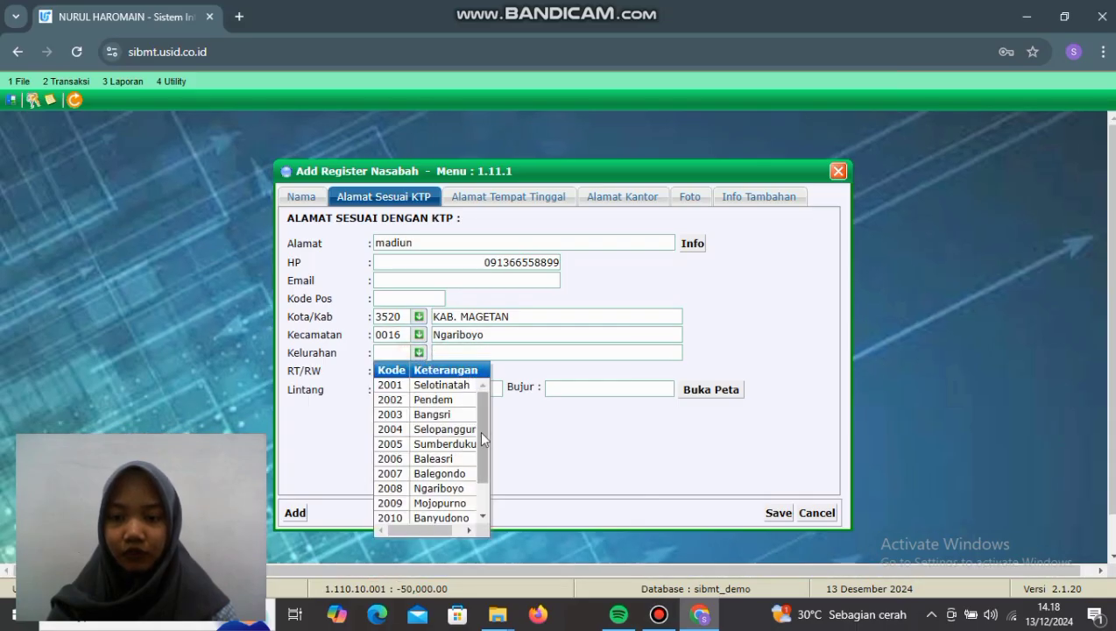
left_click(440, 503)
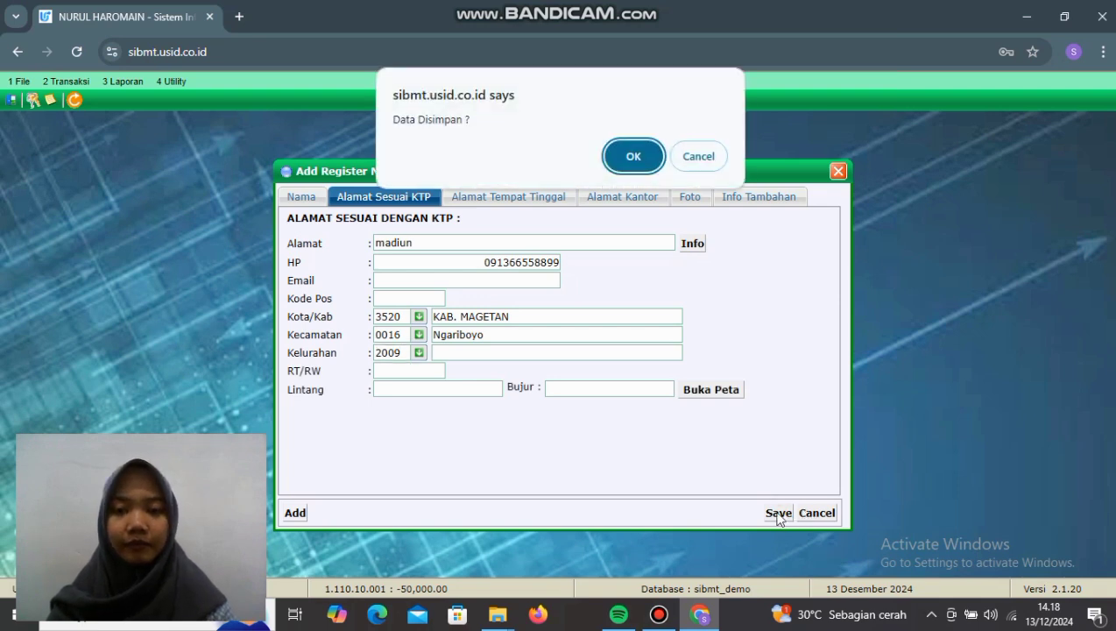
Step: Confirm saving the registration and acknowledge the generated register code
left_click(657, 157)
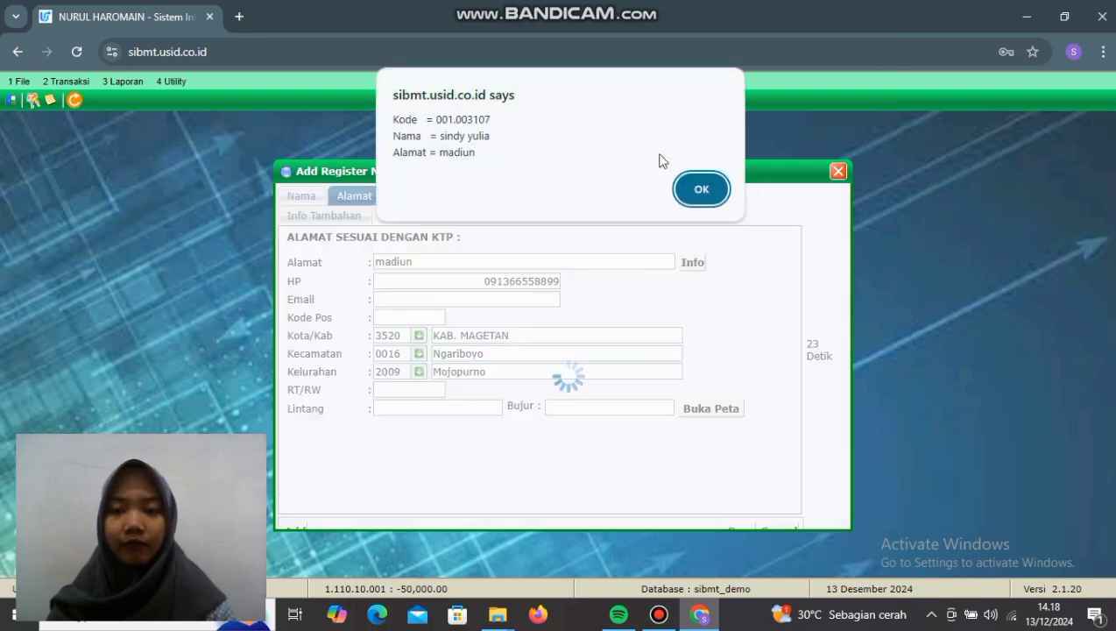
left_click(684, 191)
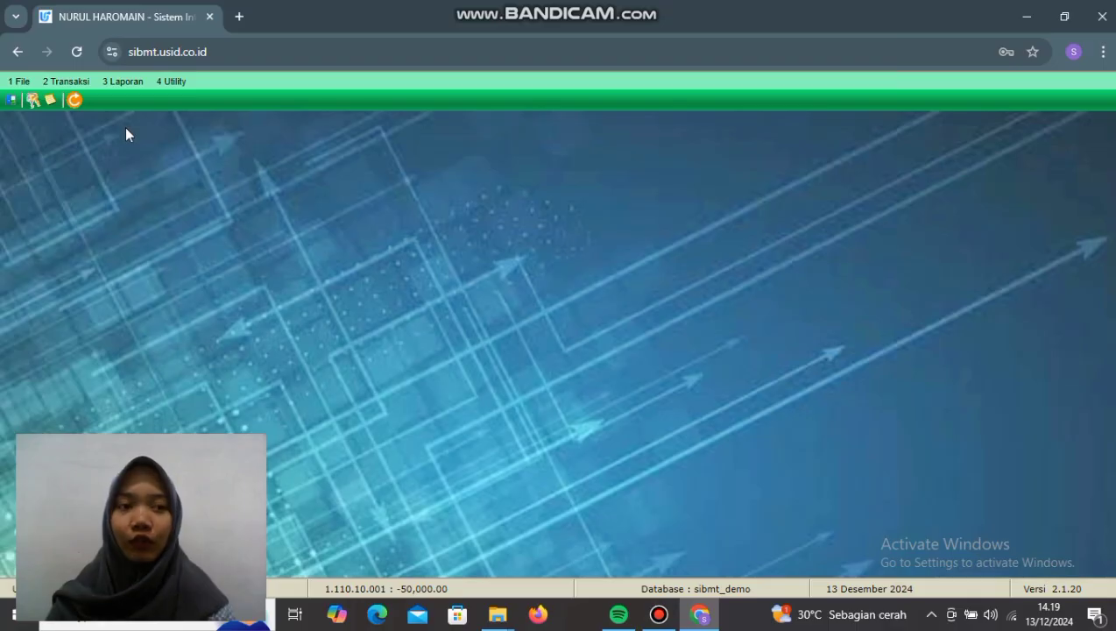
left_click(69, 81)
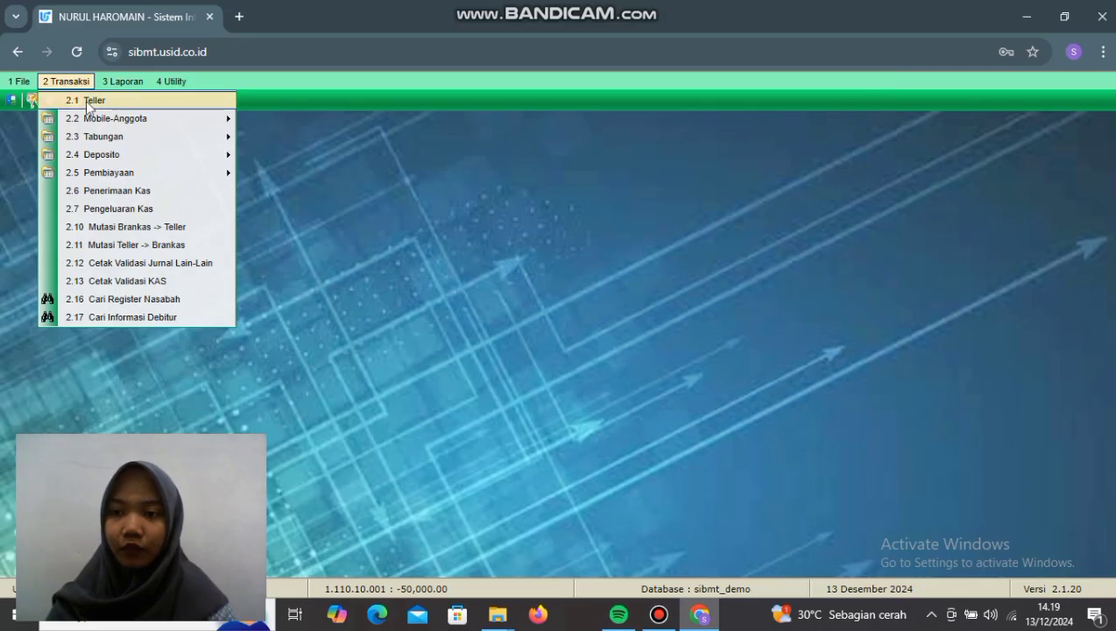
left_click(134, 301)
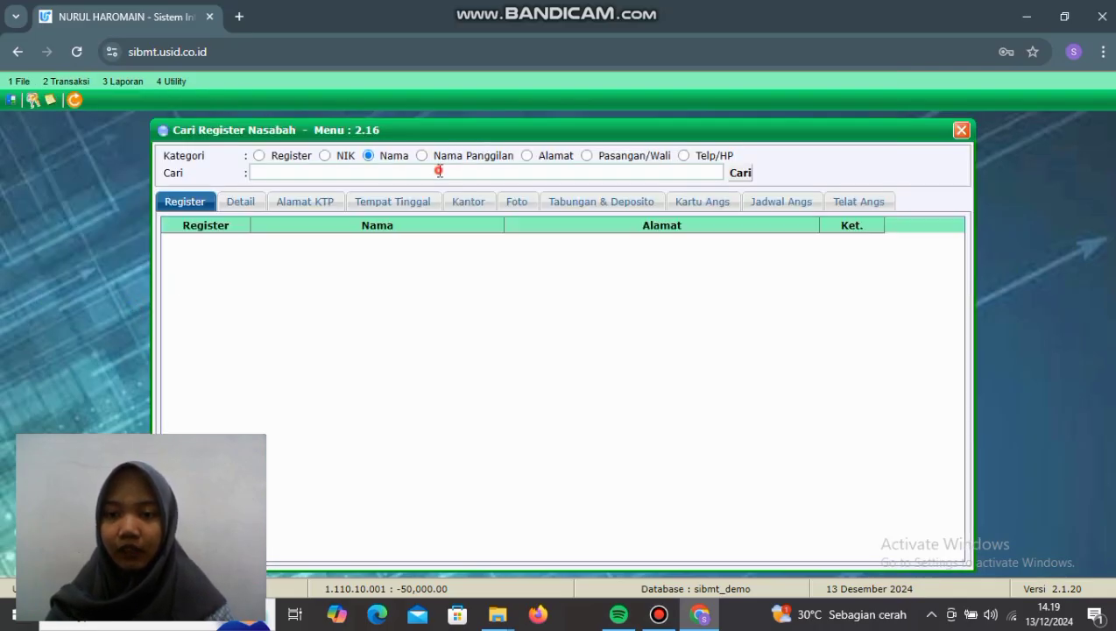
left_click(439, 171)
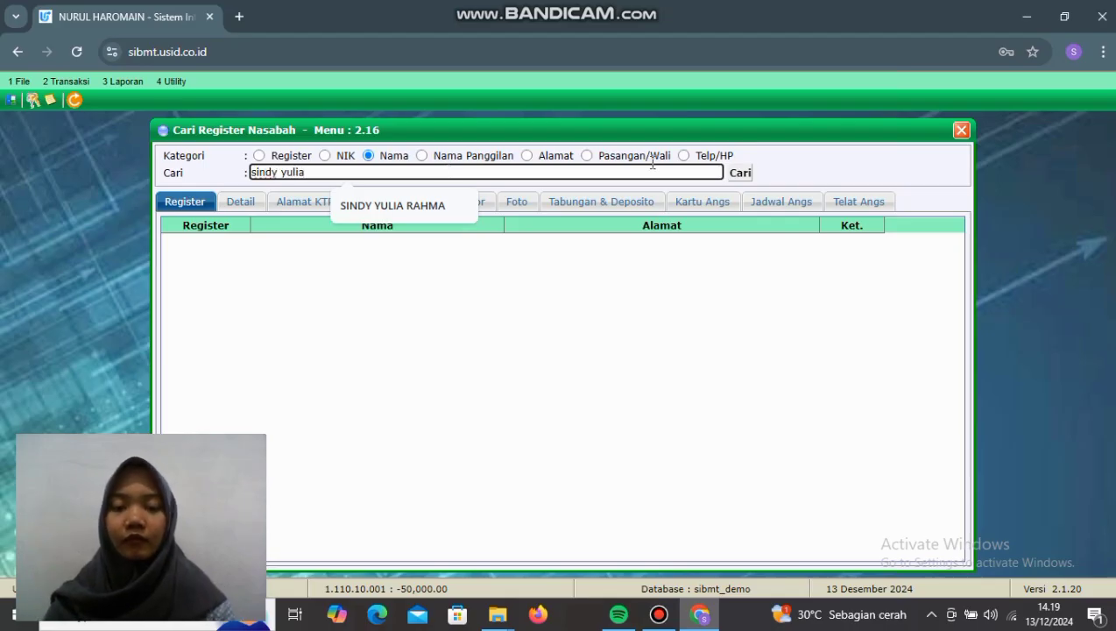
left_click(739, 174)
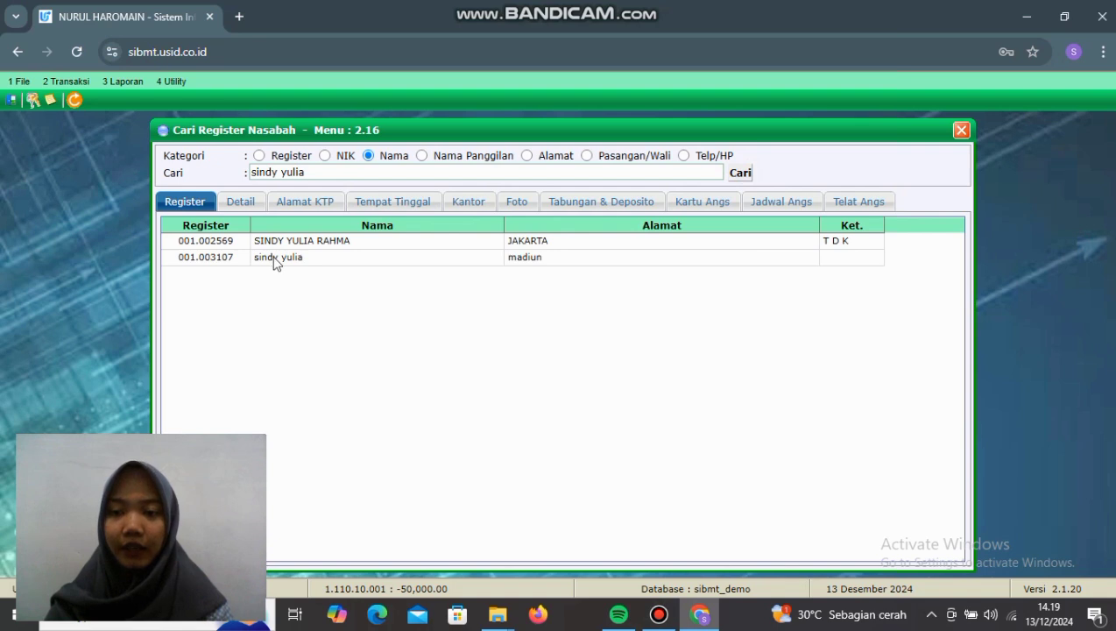
double_click(321, 260)
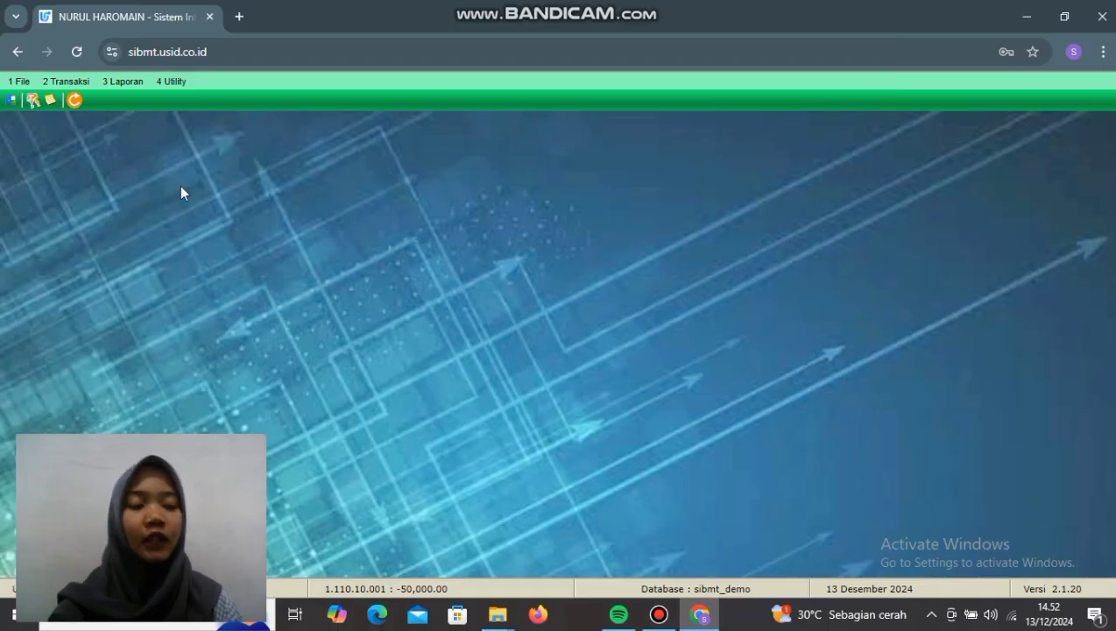
Step: Open Pembukaan Rekening Tabungan, add a new entry and load the new customer's register number
left_click(66, 80)
mouse_move(125, 135)
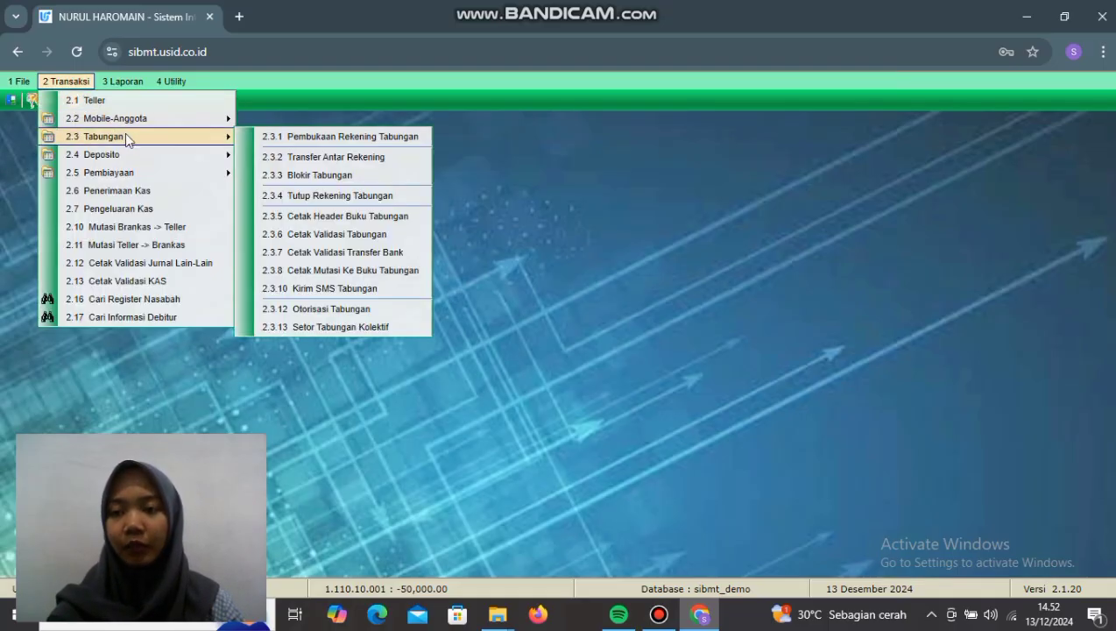
left_click(298, 140)
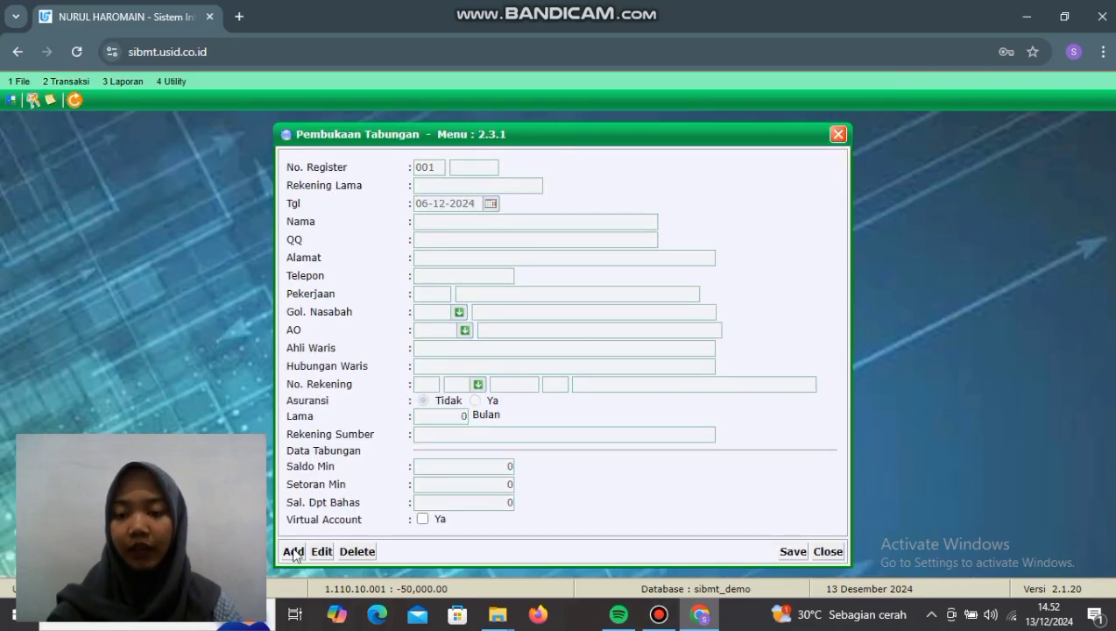
left_click(293, 550)
left_click(482, 165)
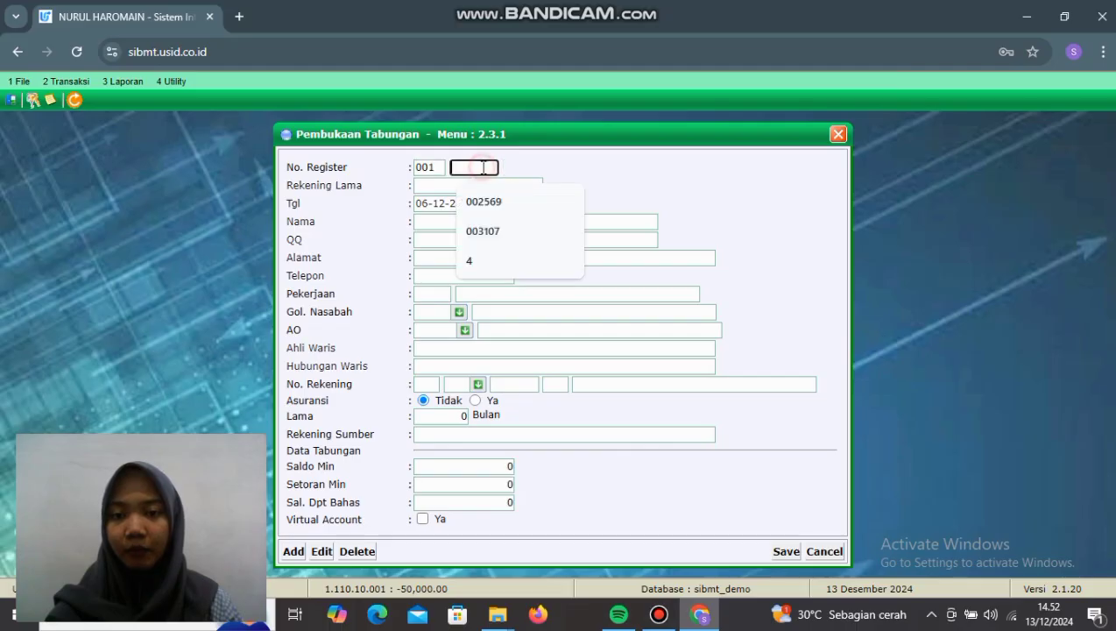
left_click(501, 231)
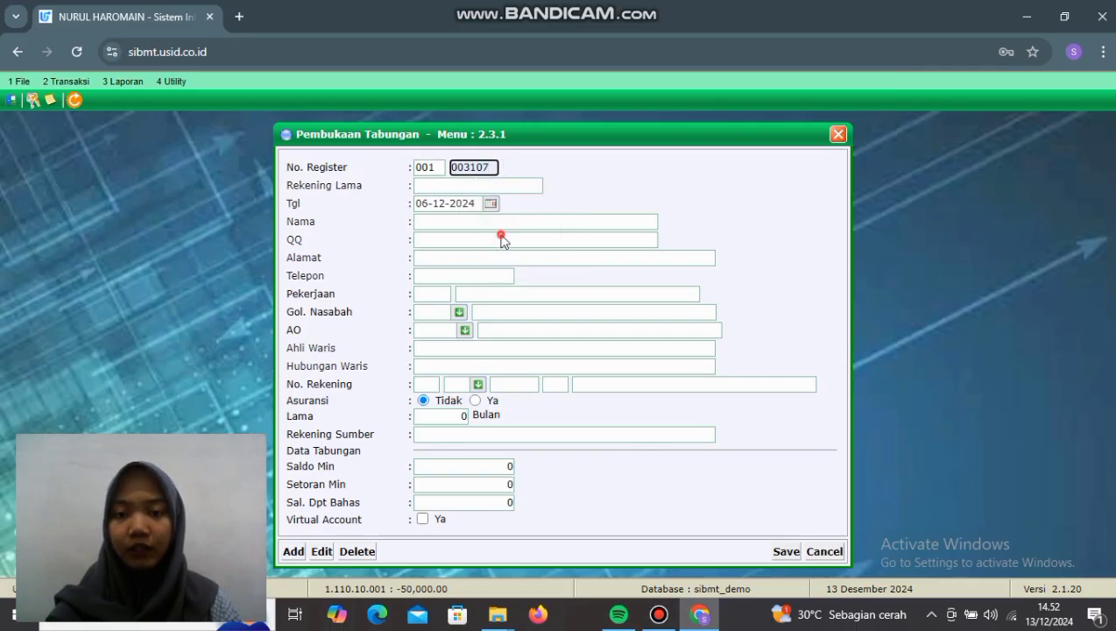
key("Return")
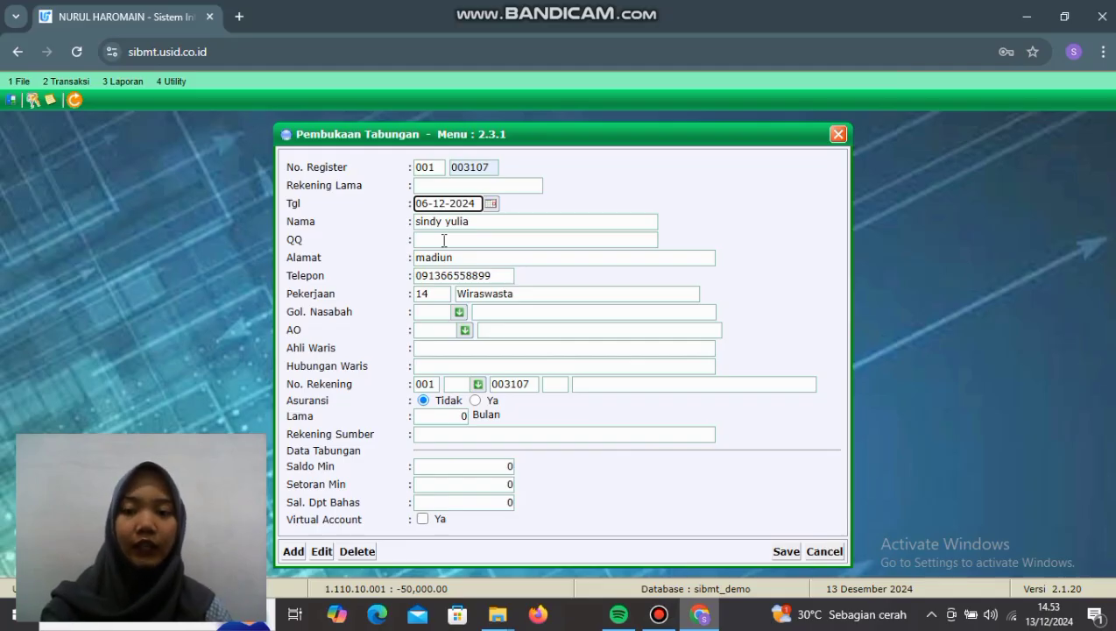
Step: Set customer group 876, account officer UMUM, and heir 'anak'
left_click(459, 312)
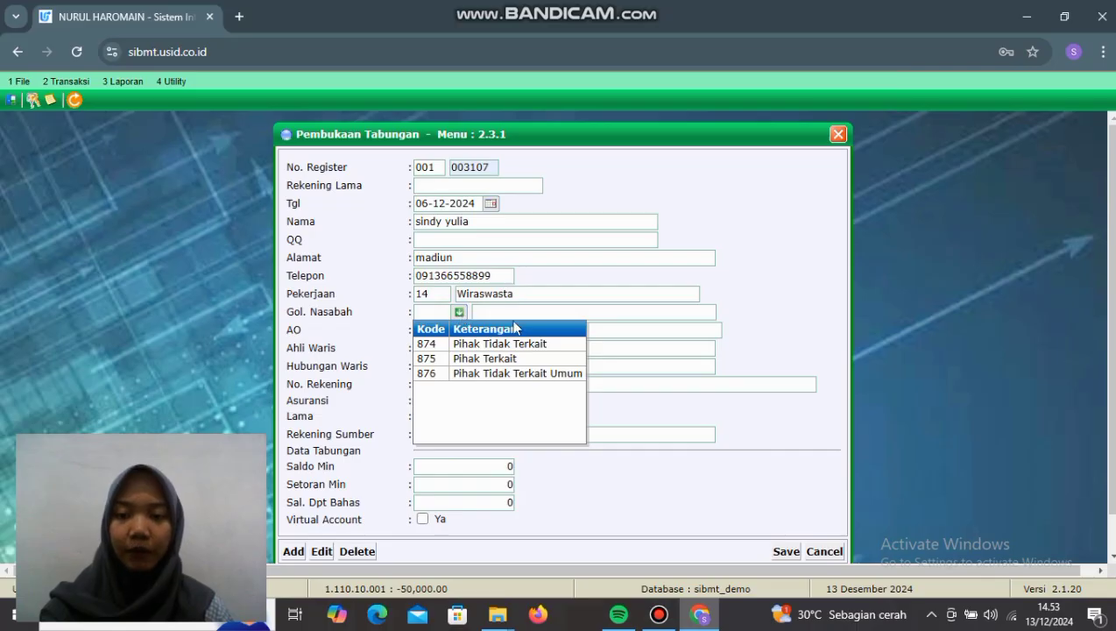
left_click(512, 374)
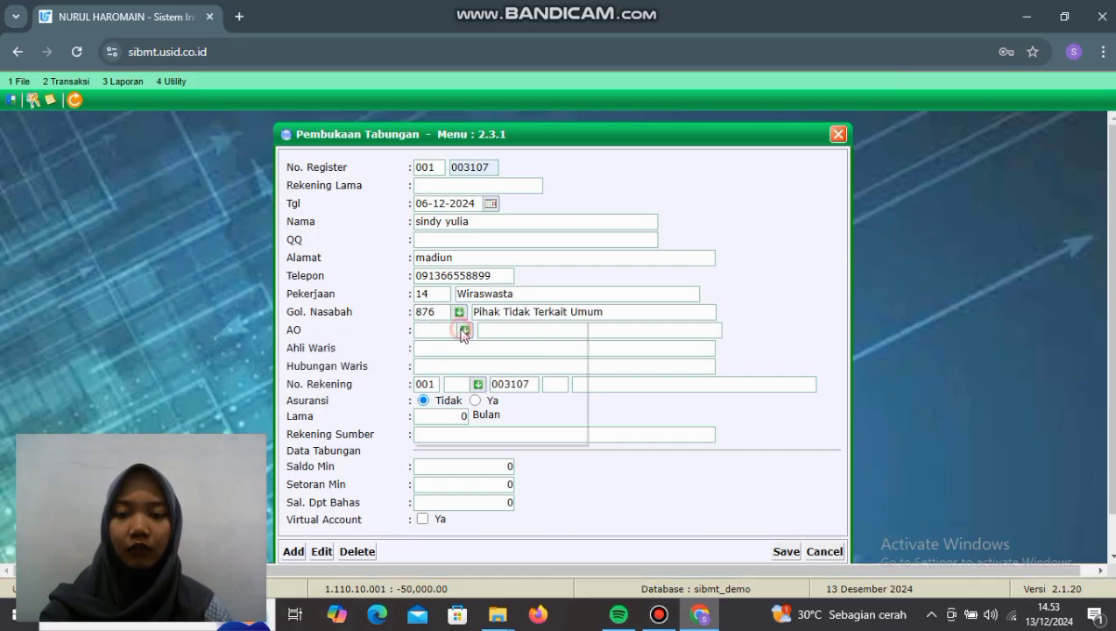
left_click(464, 331)
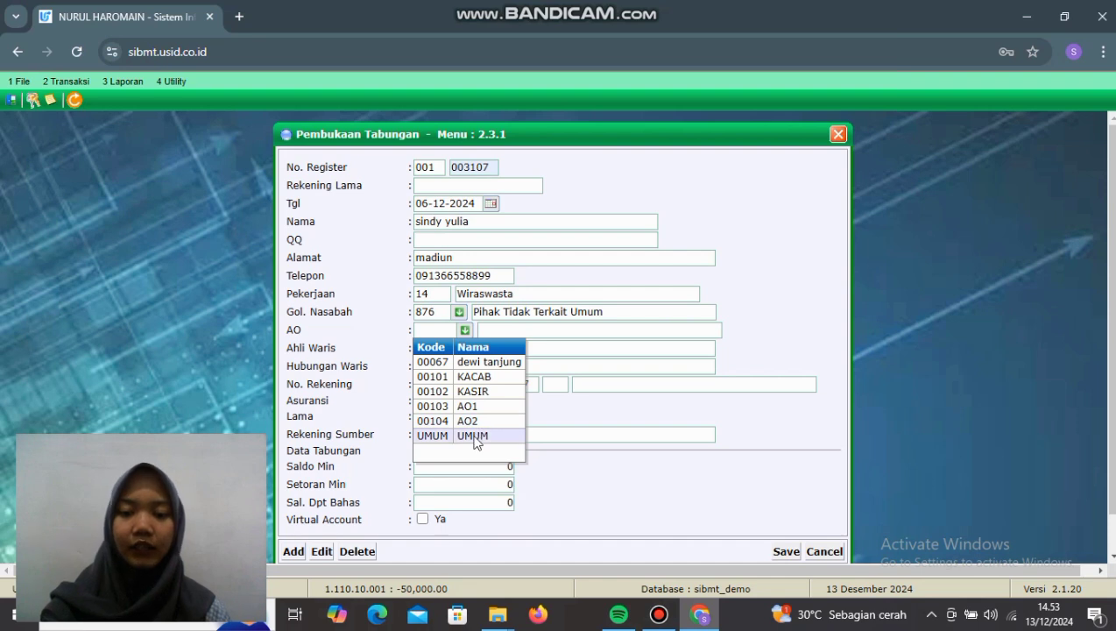
left_click(473, 436)
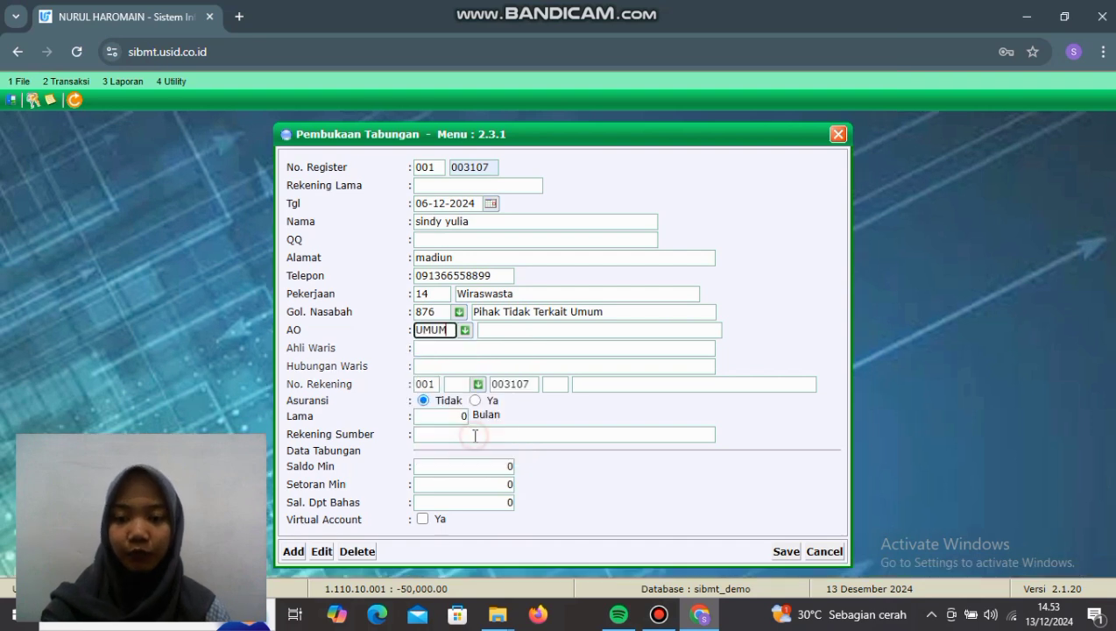
left_click(448, 349)
type("anak")
left_click(453, 367)
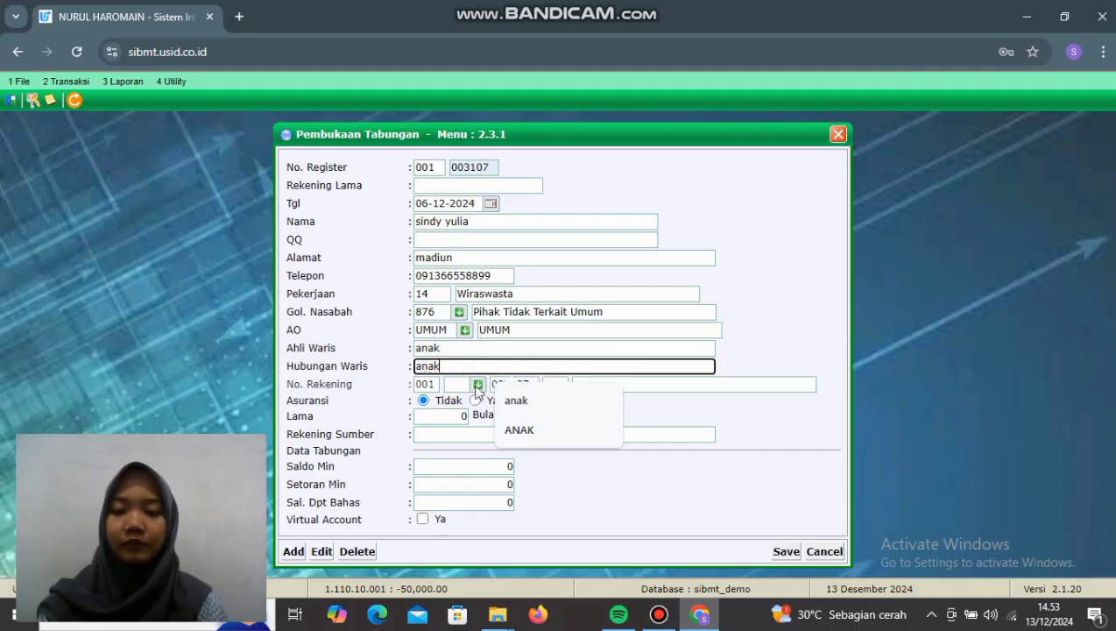
Step: Choose the SIMPANAN SYARIAH savings product and enable the Virtual Account option
left_click(478, 384)
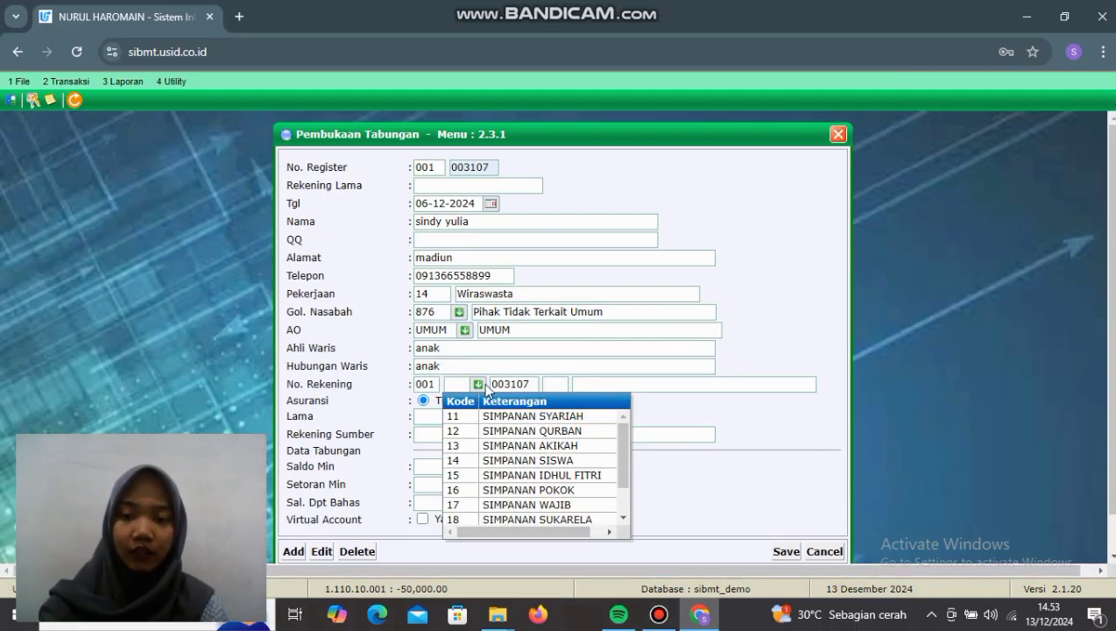
left_click(545, 417)
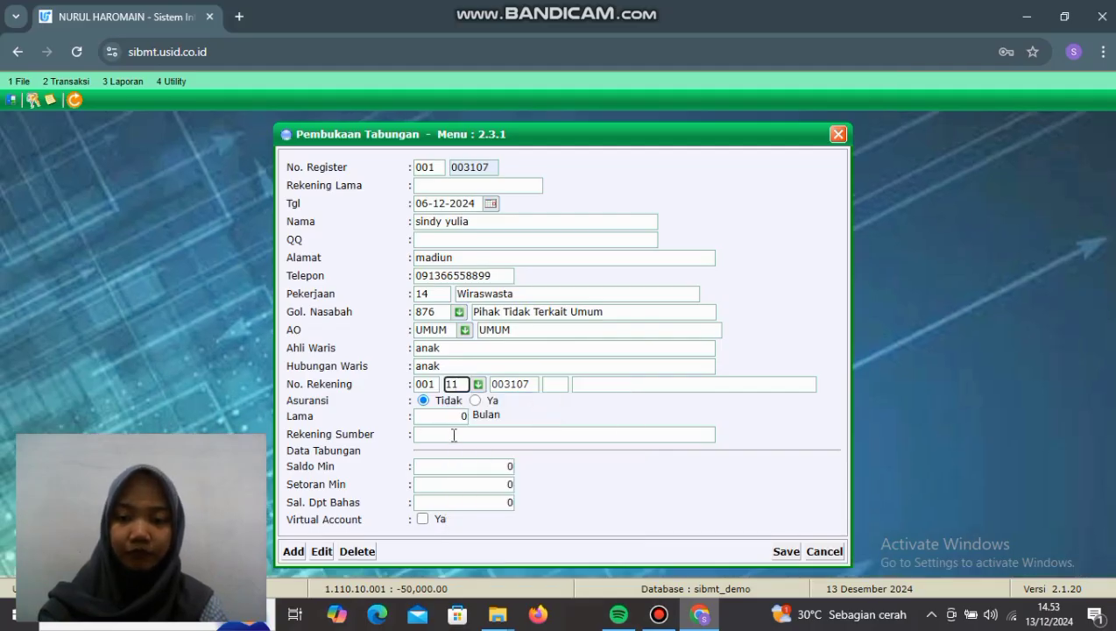
left_click(453, 434)
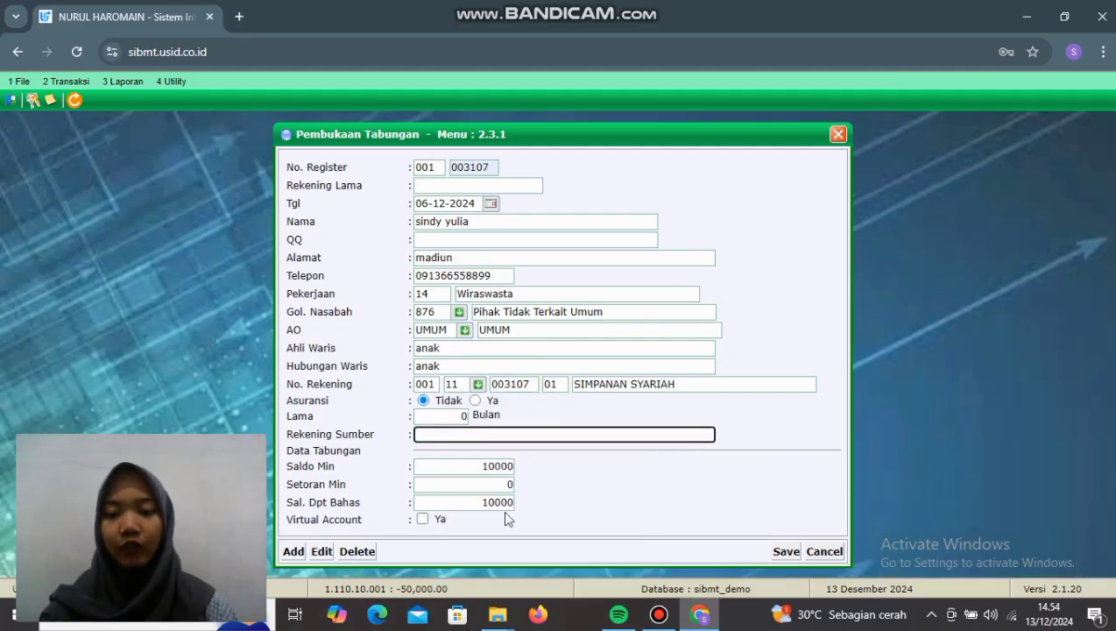
left_click(422, 519)
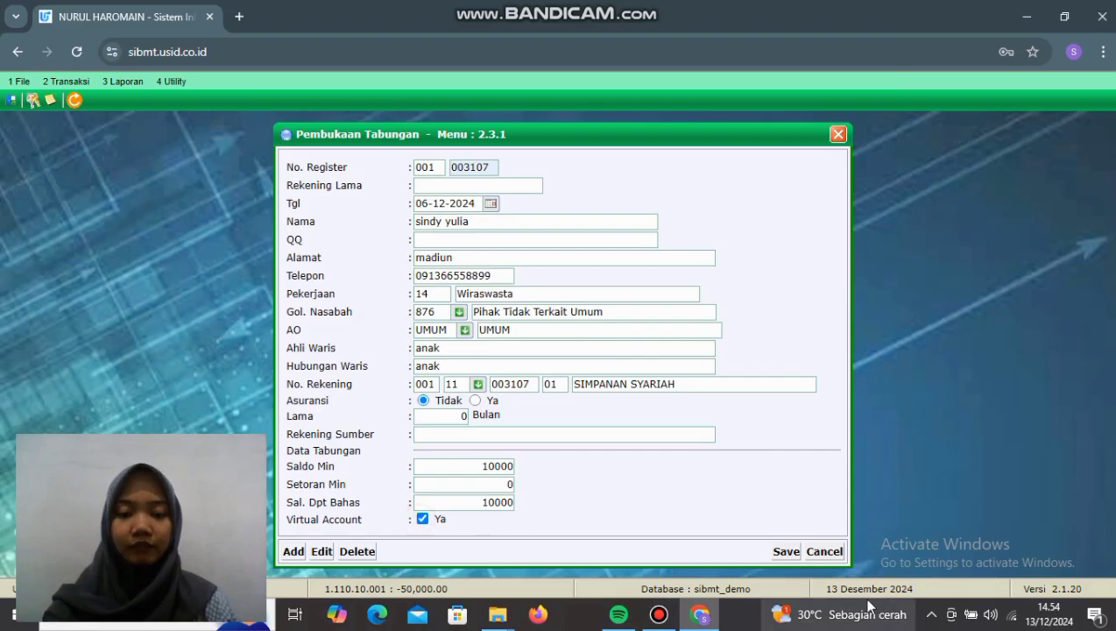
Step: Save the savings account opening and accept the printing prompt
left_click(778, 553)
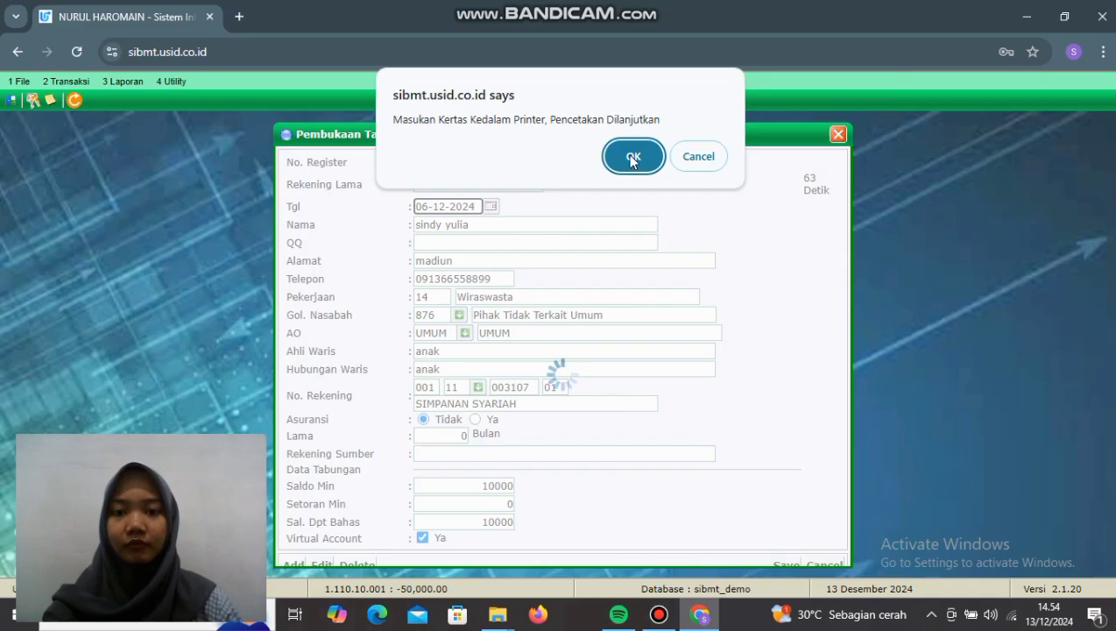
left_click(632, 157)
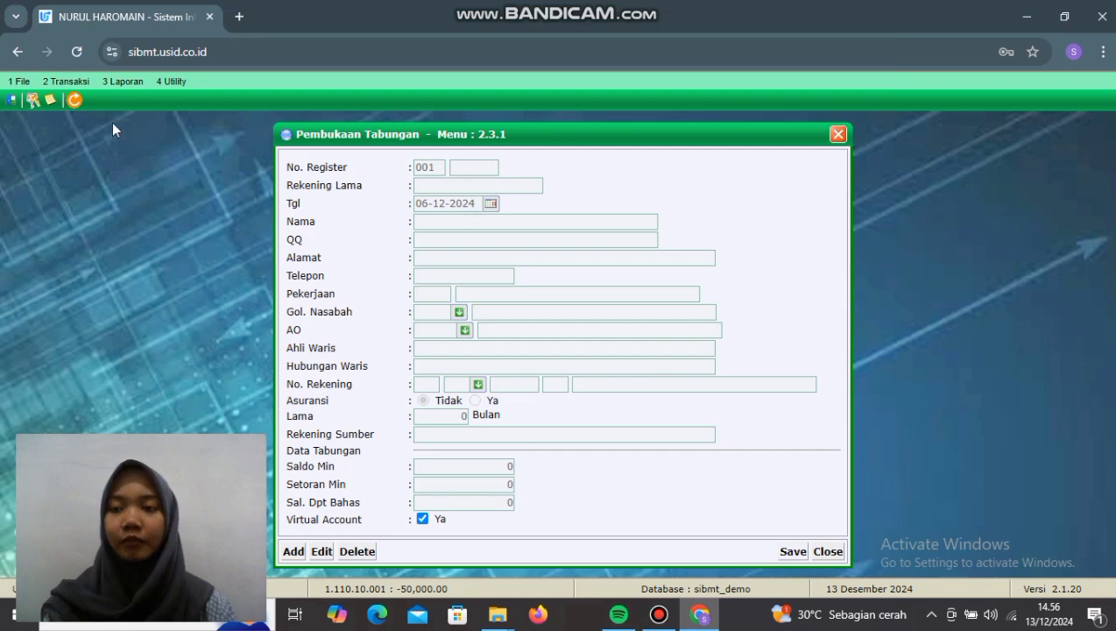
left_click(64, 86)
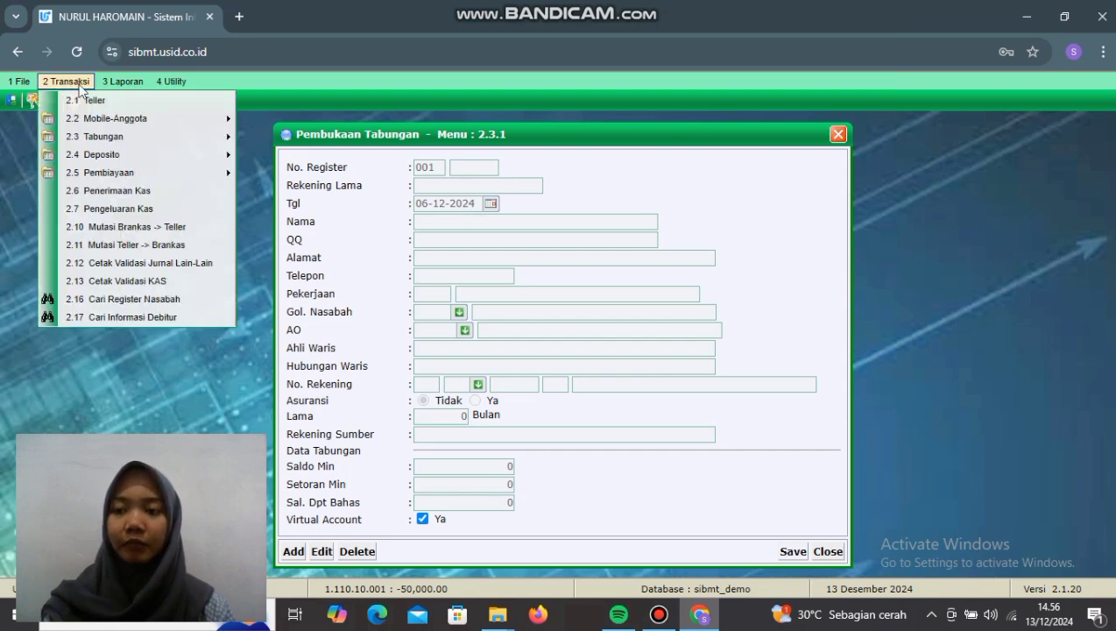
Step: Find the customer in Cari Register Nasabah and check the new savings account's 0.00 balance
left_click(173, 300)
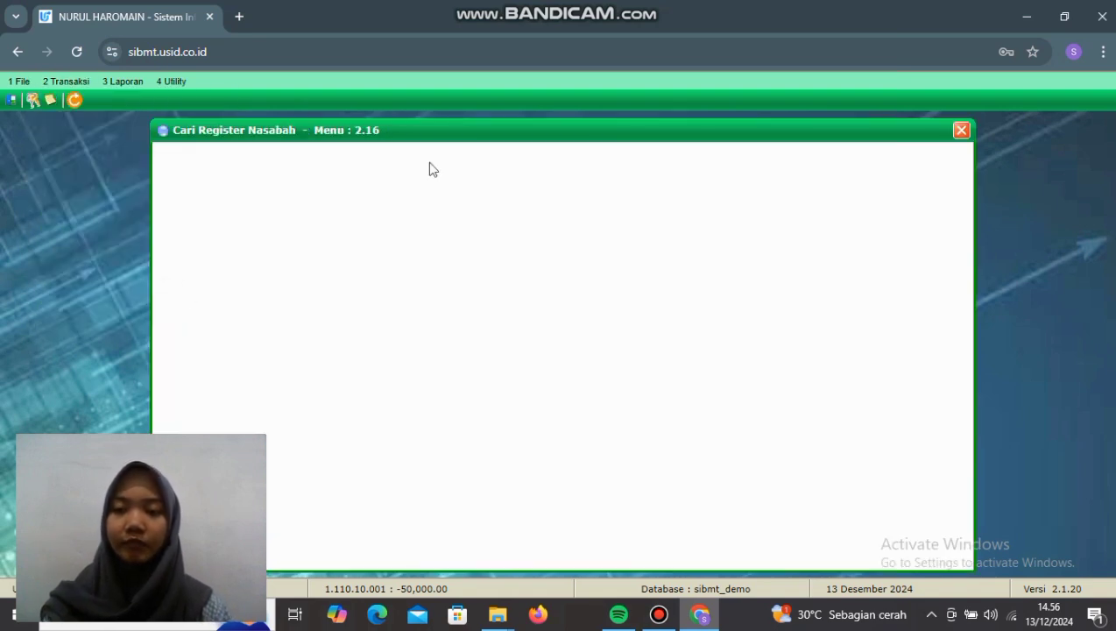
left_click(400, 170)
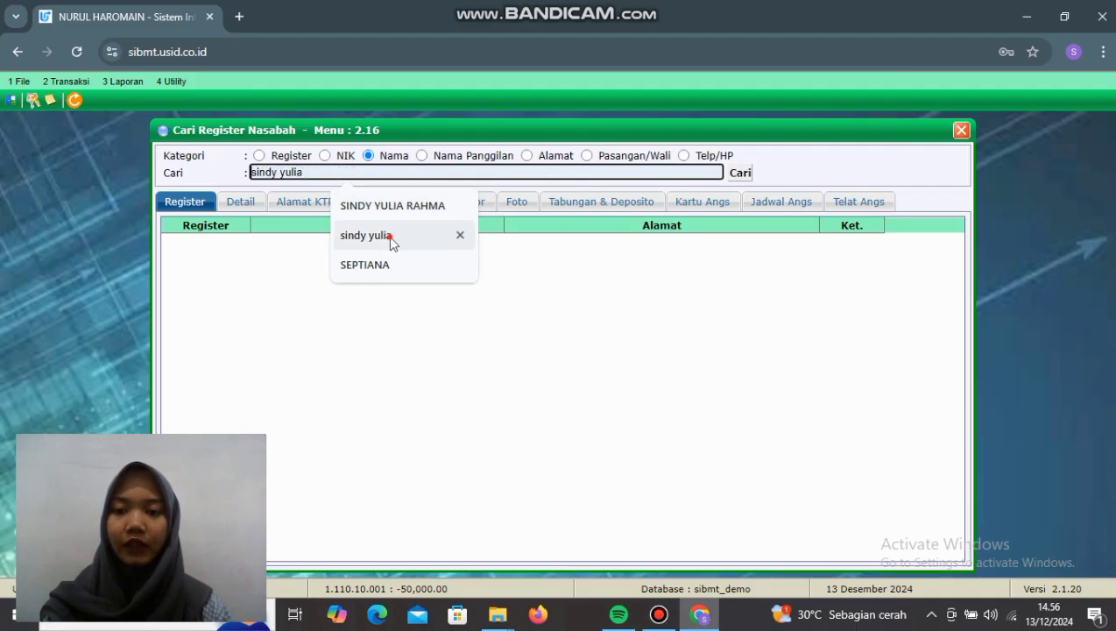
left_click(392, 241)
left_click(733, 174)
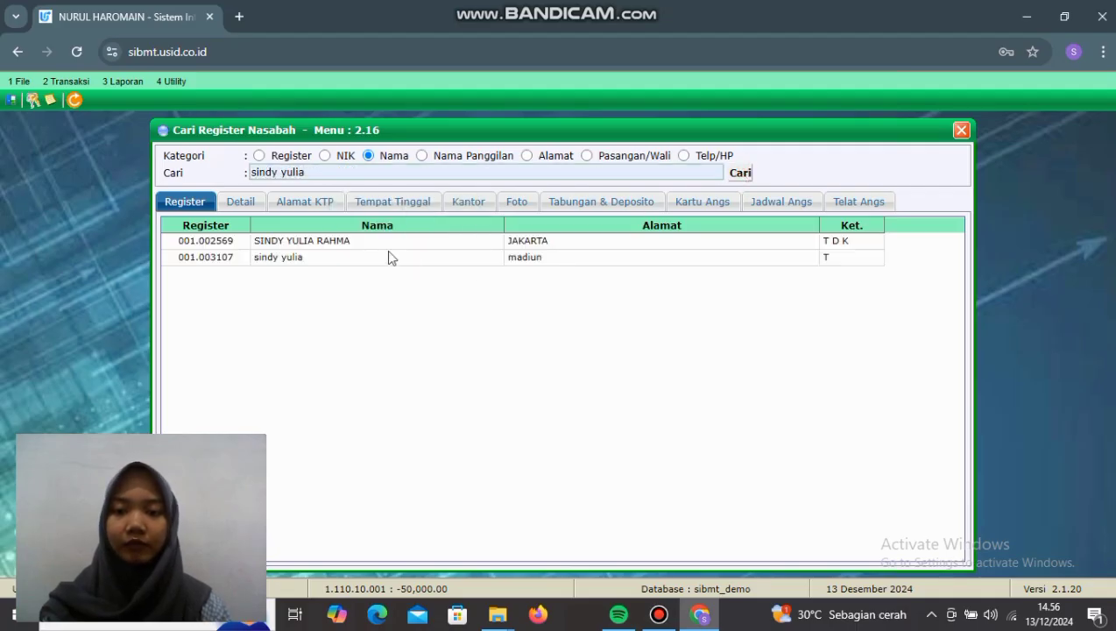
double_click(339, 260)
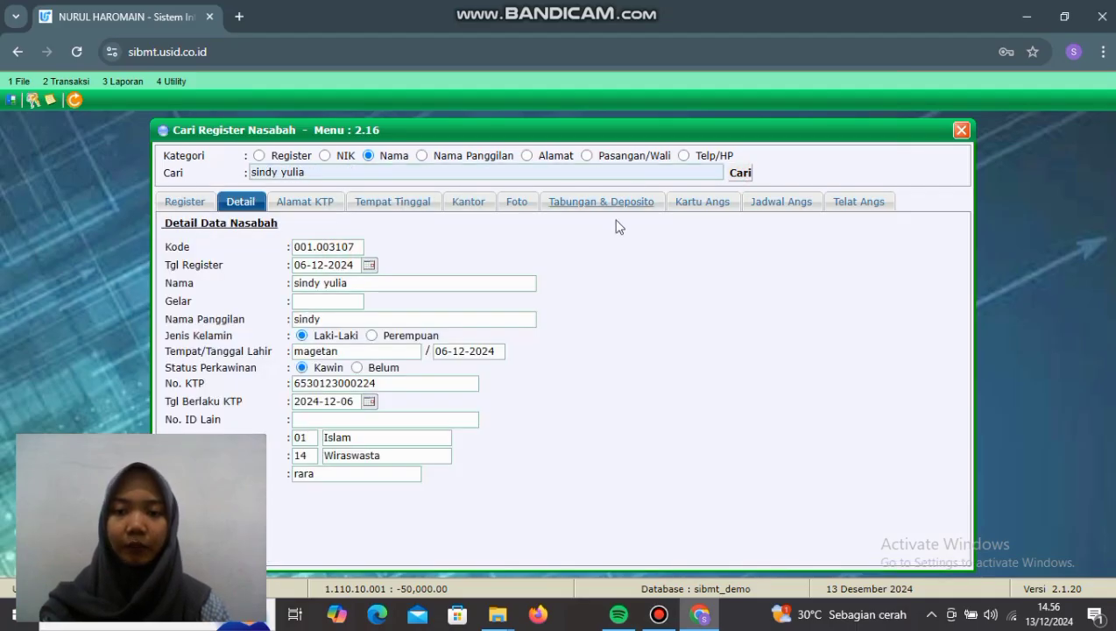
left_click(597, 203)
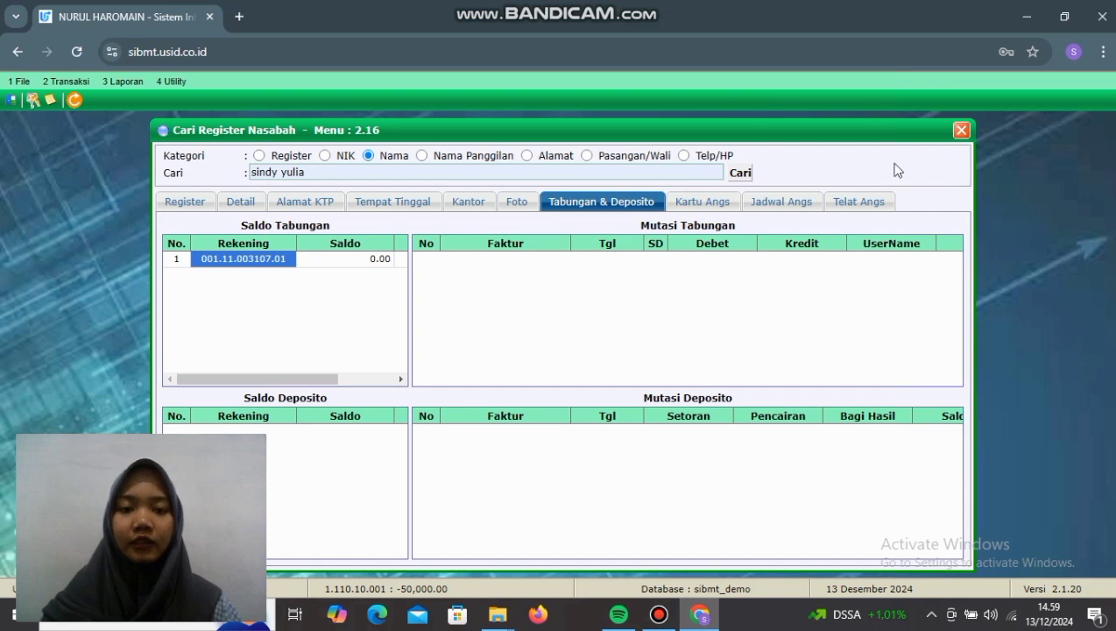
left_click(961, 129)
left_click(67, 81)
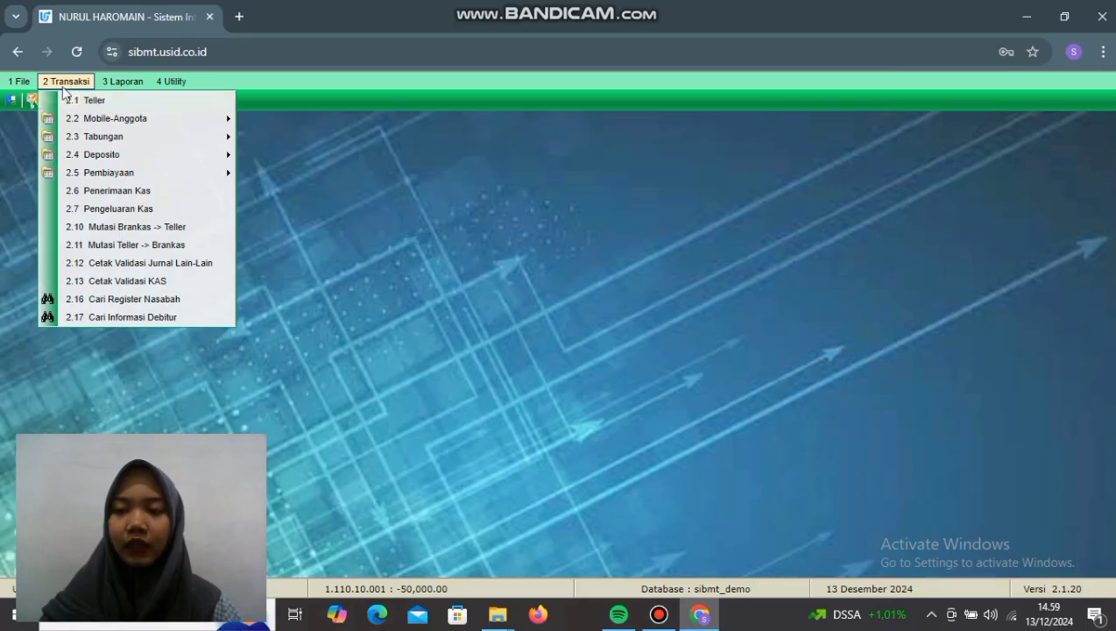
Step: Load the customer's new SIMPANAN SYARIAH account (code 11, suffix 01) into the Transaksi Teller form
left_click(122, 102)
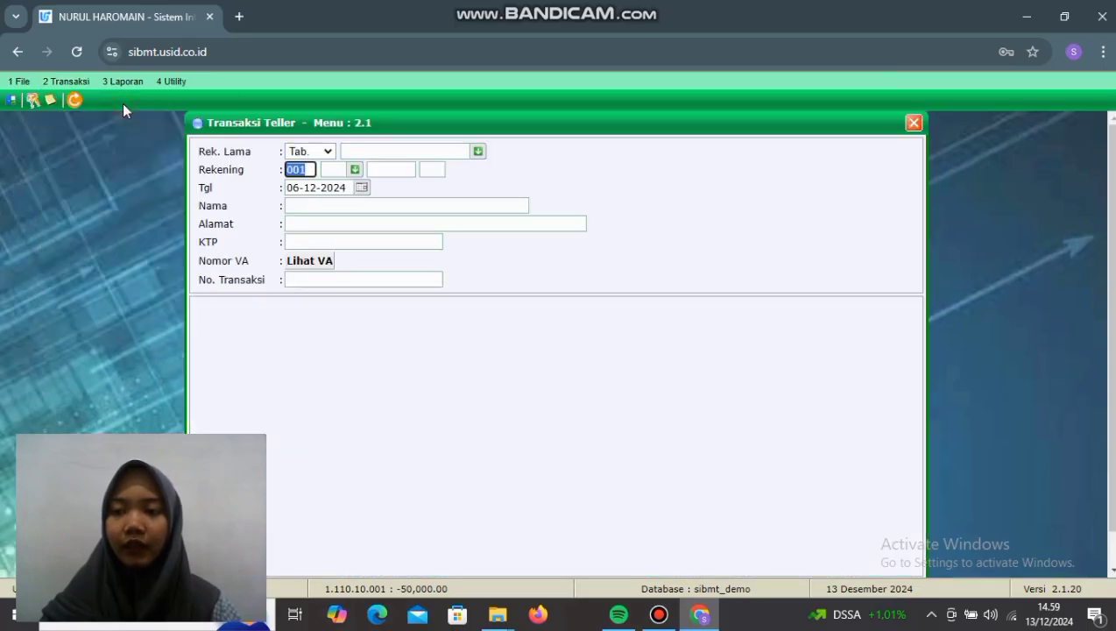
left_click(354, 169)
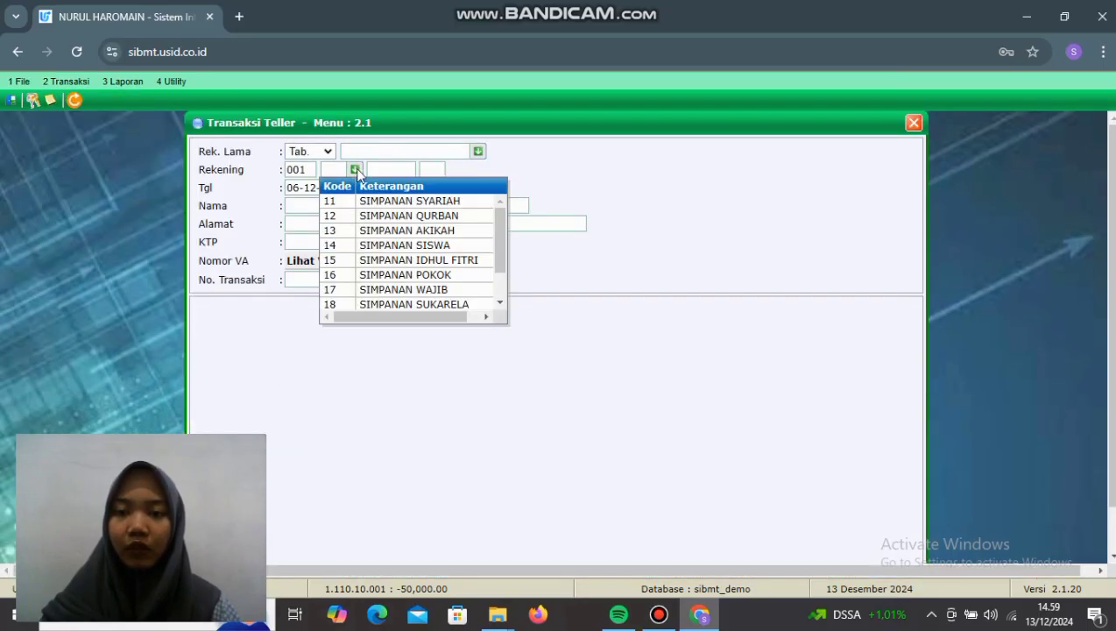
left_click(383, 203)
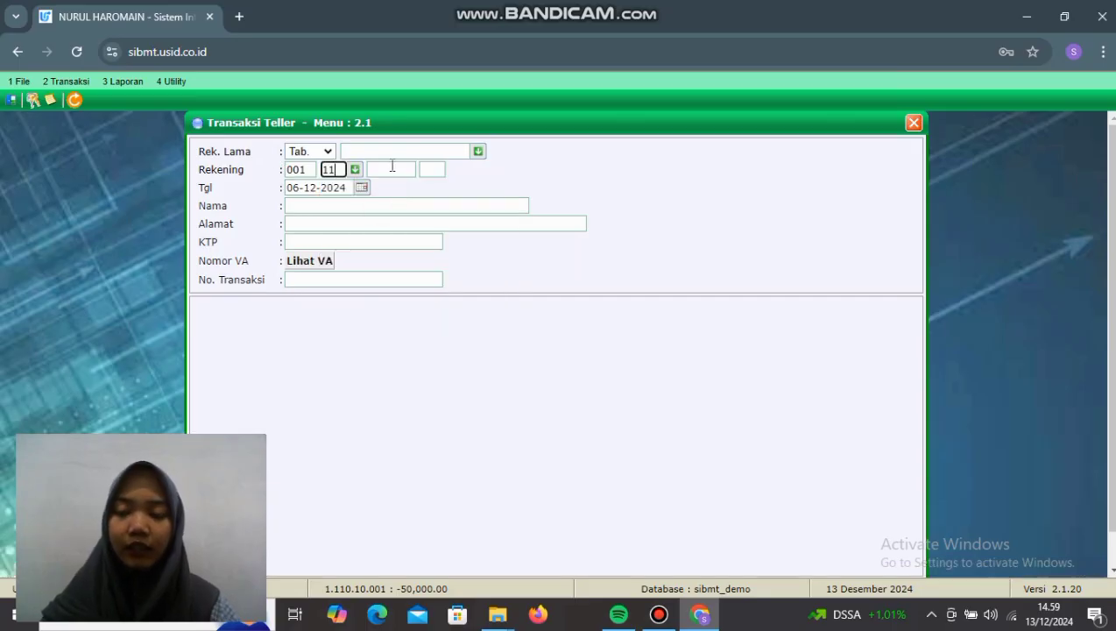
left_click(390, 171)
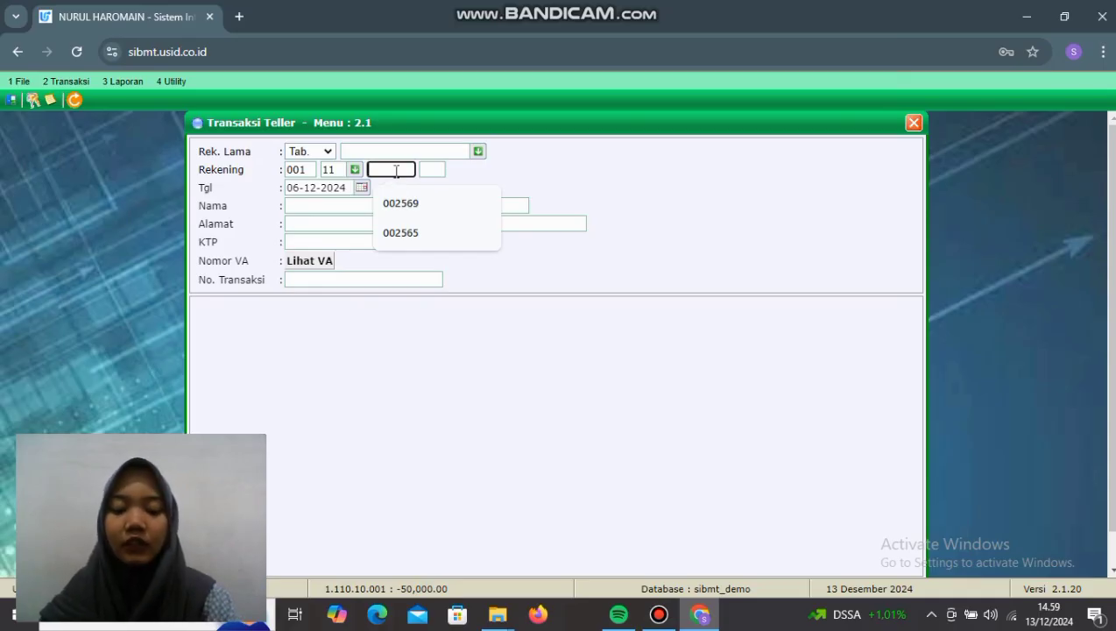
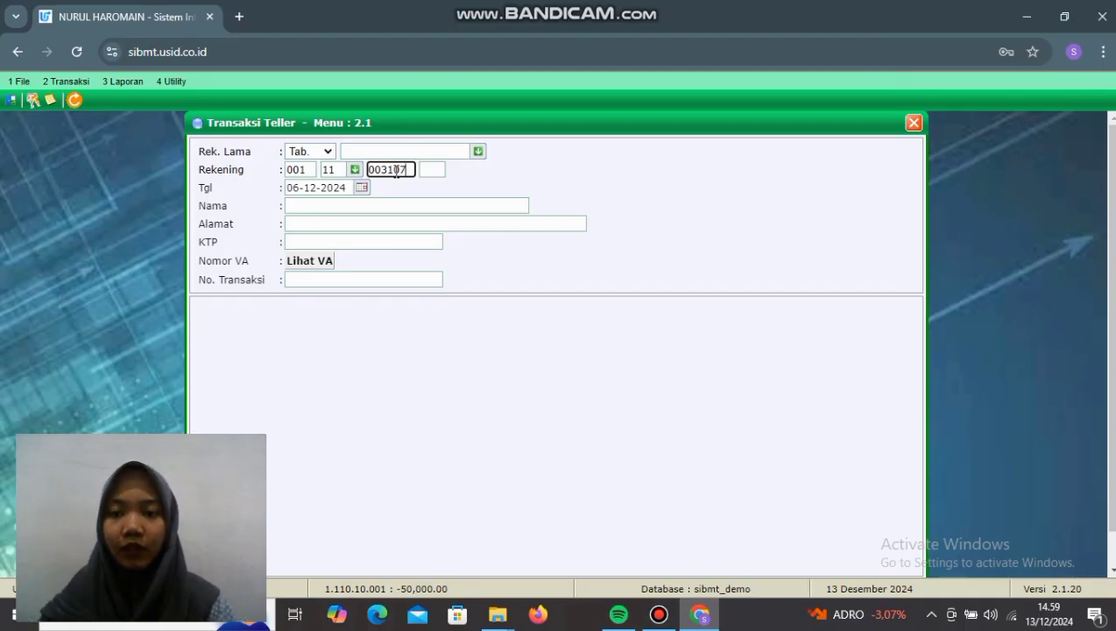
left_click(431, 169)
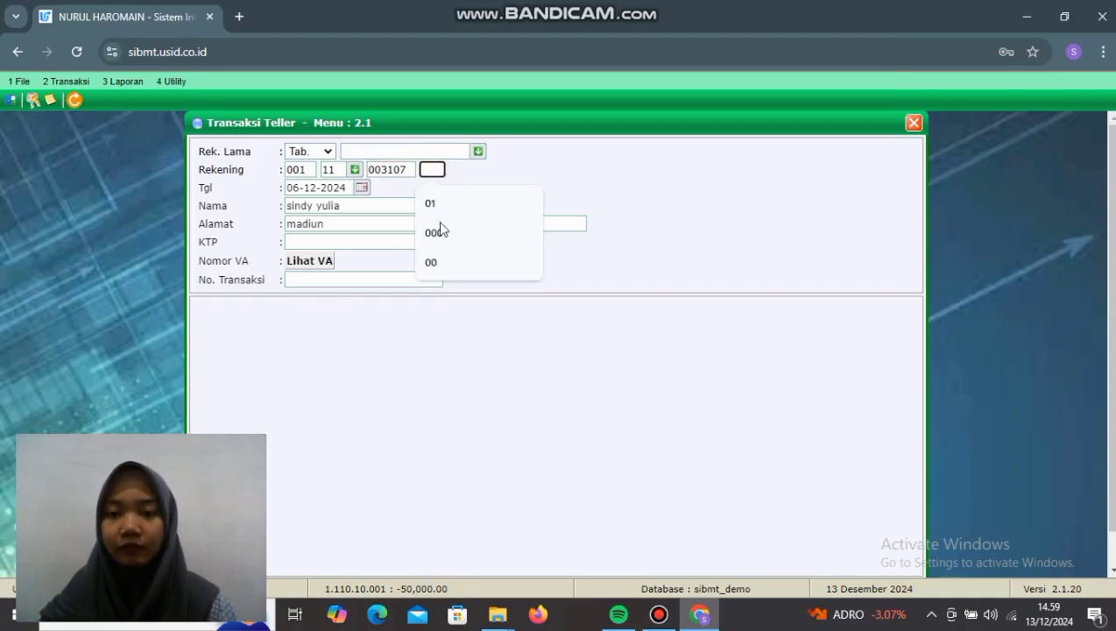
left_click(439, 205)
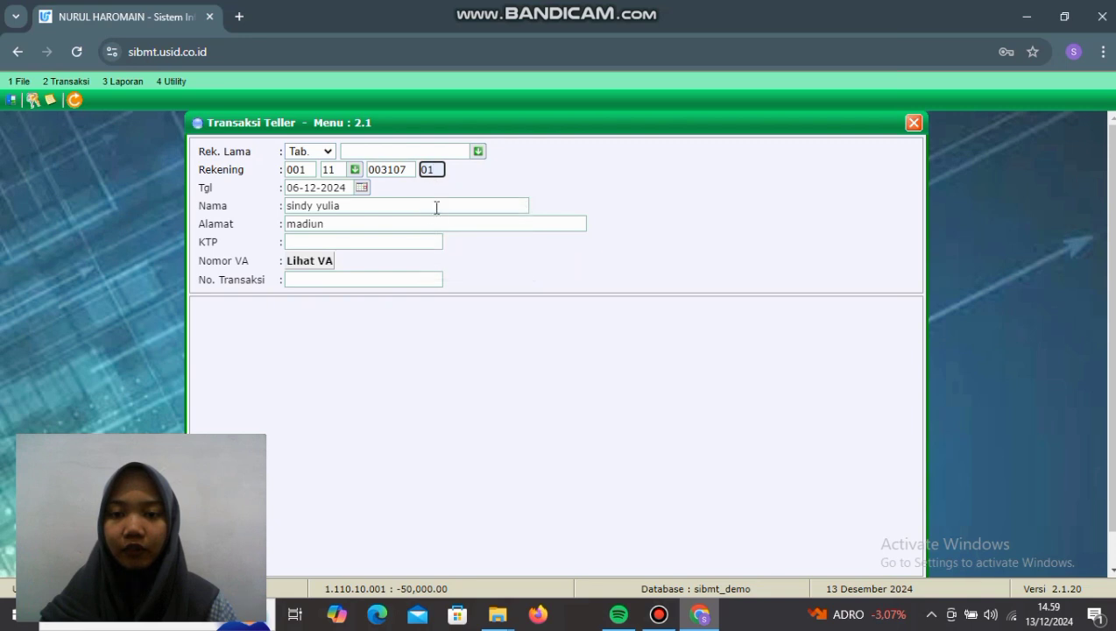
key("Return")
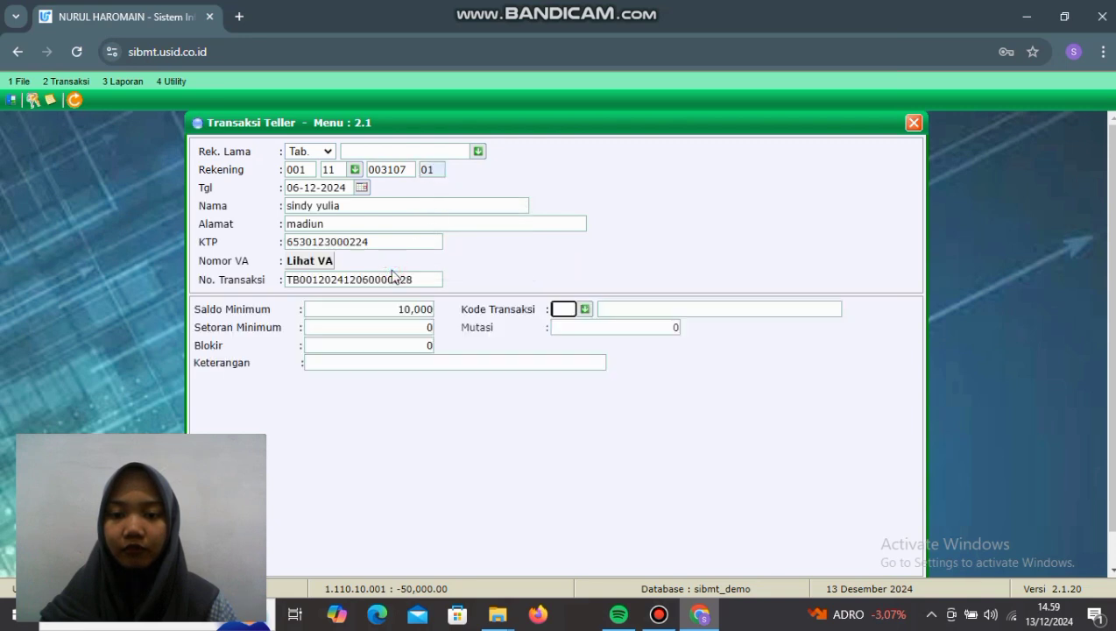
Step: Enter a Setoran Tunai (code 01) deposit of 20,000,000 in Mutasi and move on to Keterangan
left_click(585, 309)
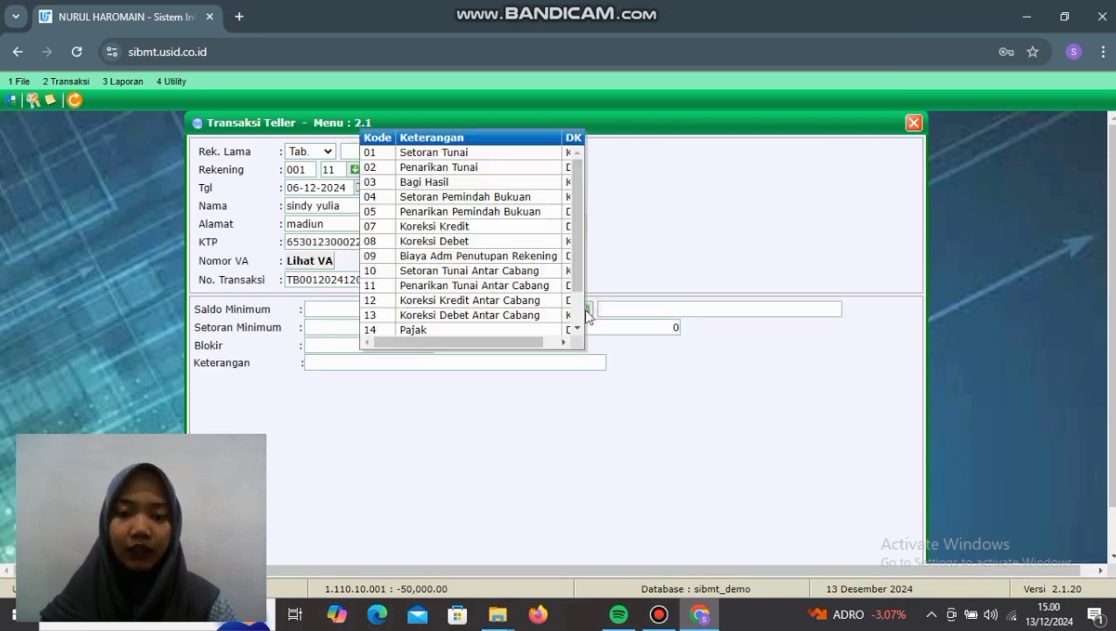
left_click(470, 158)
left_click(644, 327)
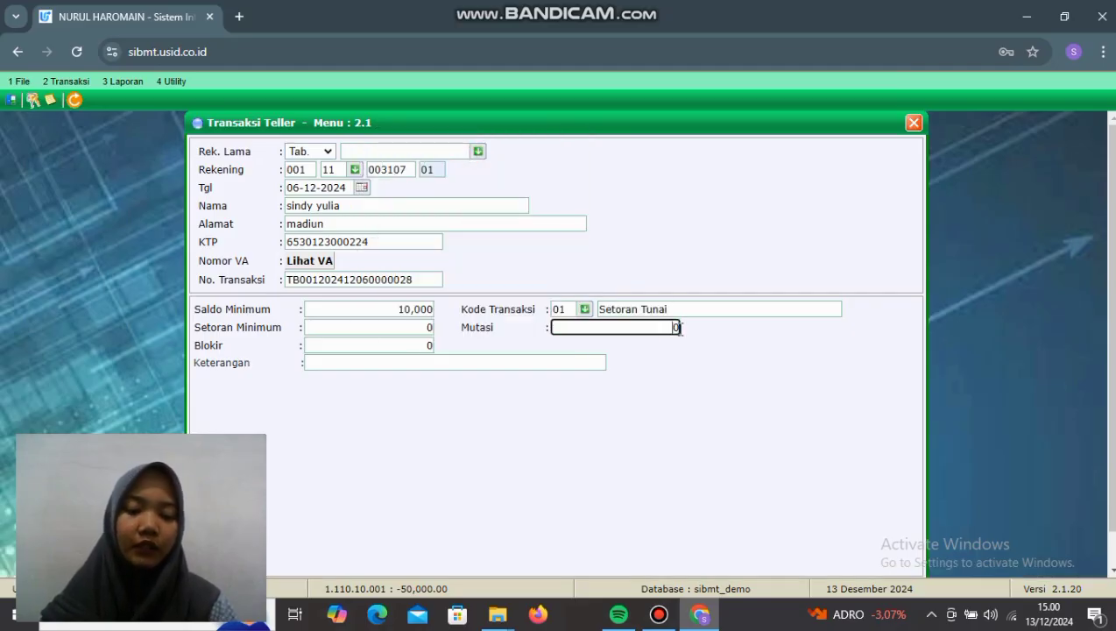
type("200000")
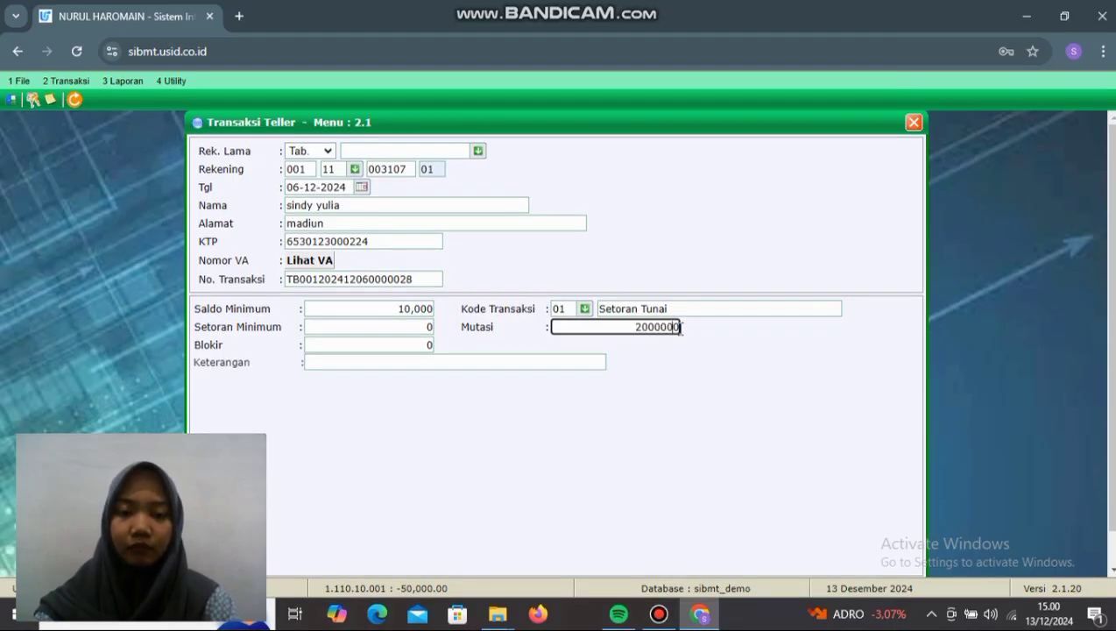
type("0")
left_click(537, 363)
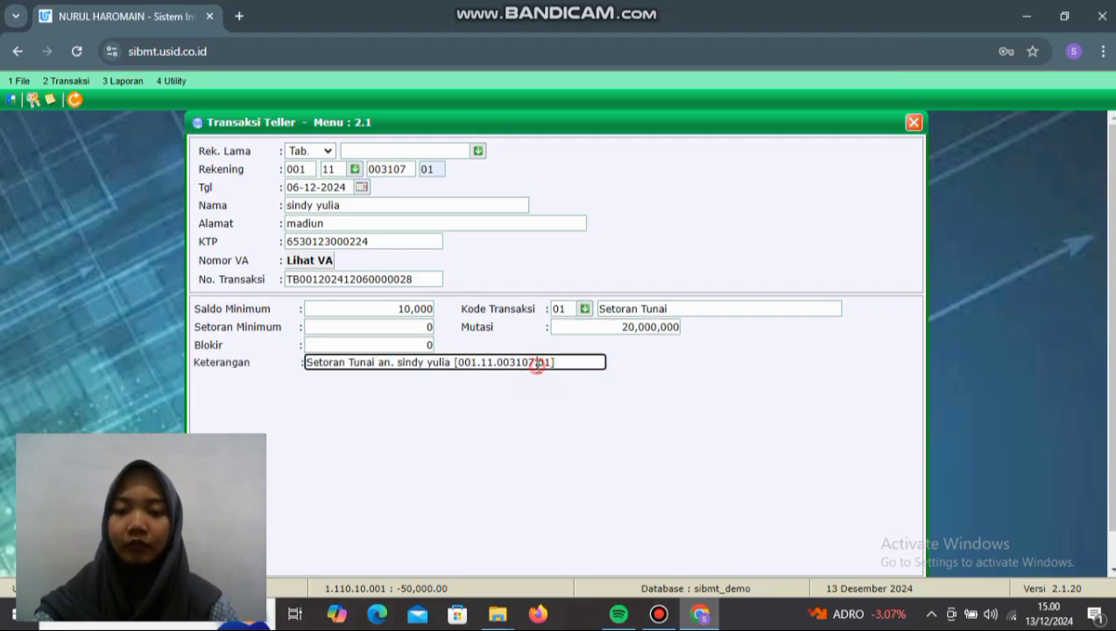
scroll(678, 377, "down", 1)
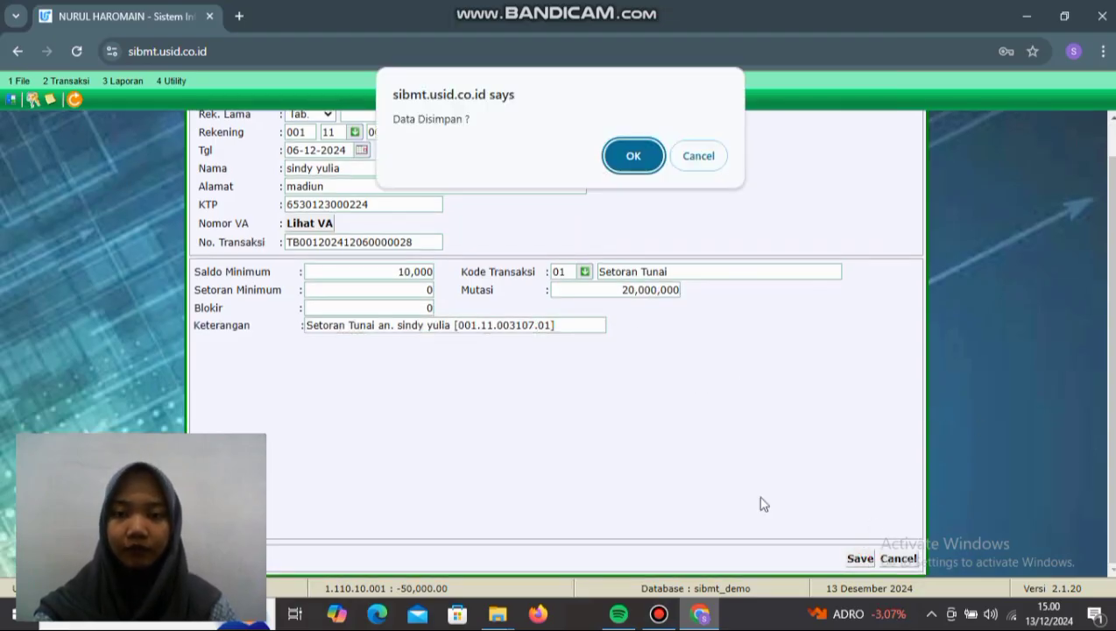
Step: Confirm saving the deposit, accept the account opening fee, and accept the validation and passbook print prompts
left_click(628, 160)
left_click(627, 156)
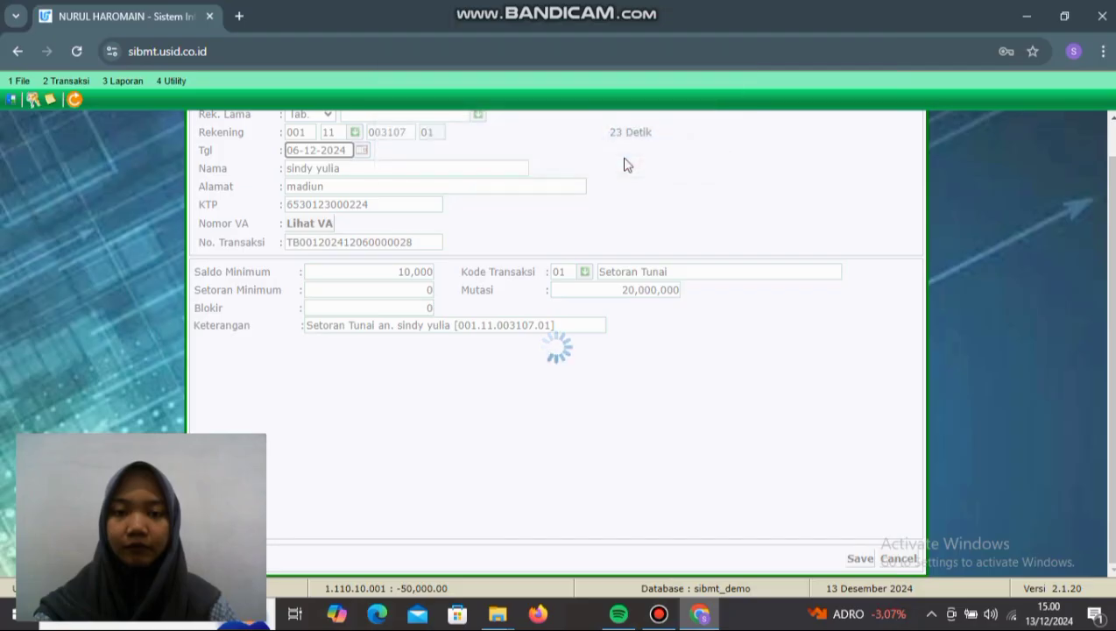
left_click(632, 157)
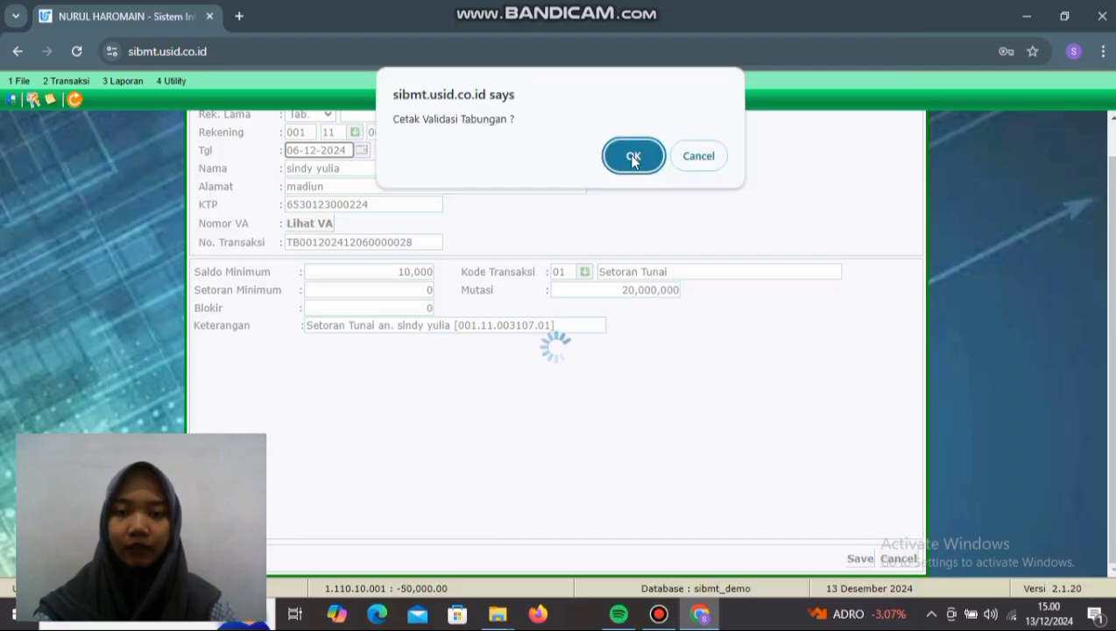
left_click(633, 158)
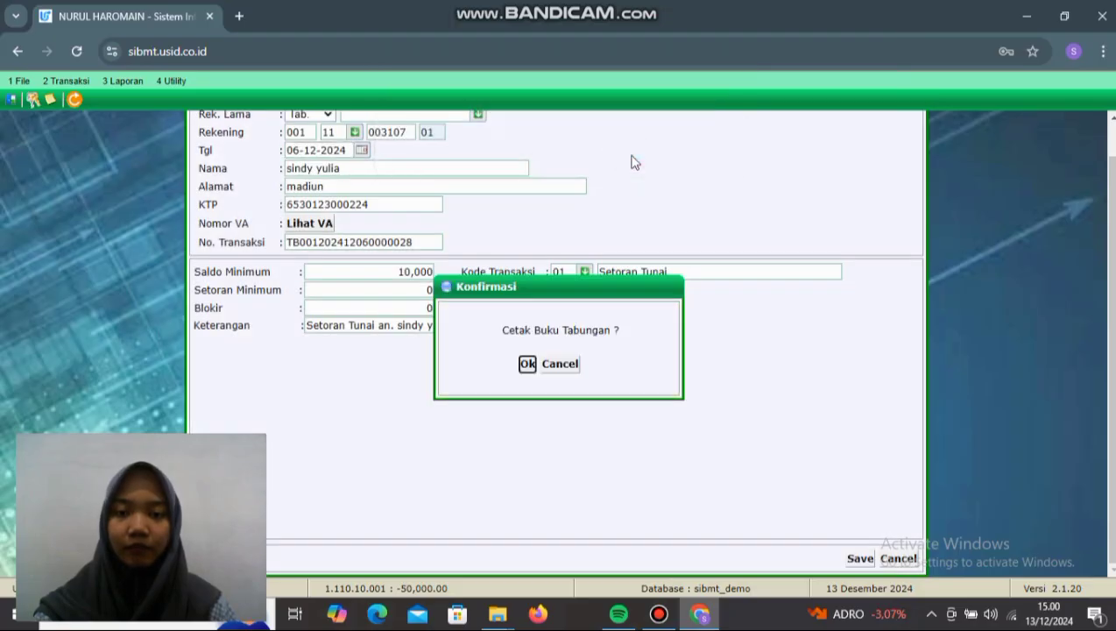
left_click(526, 364)
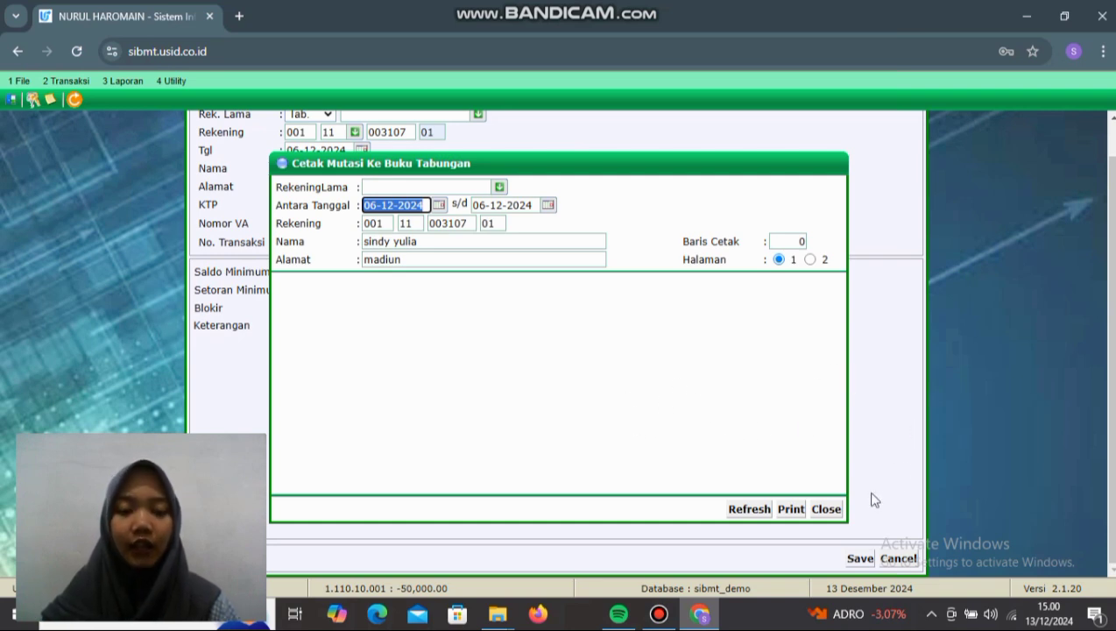
Step: Close the passbook printing window and bring up the Transaksi menu
left_click(823, 509)
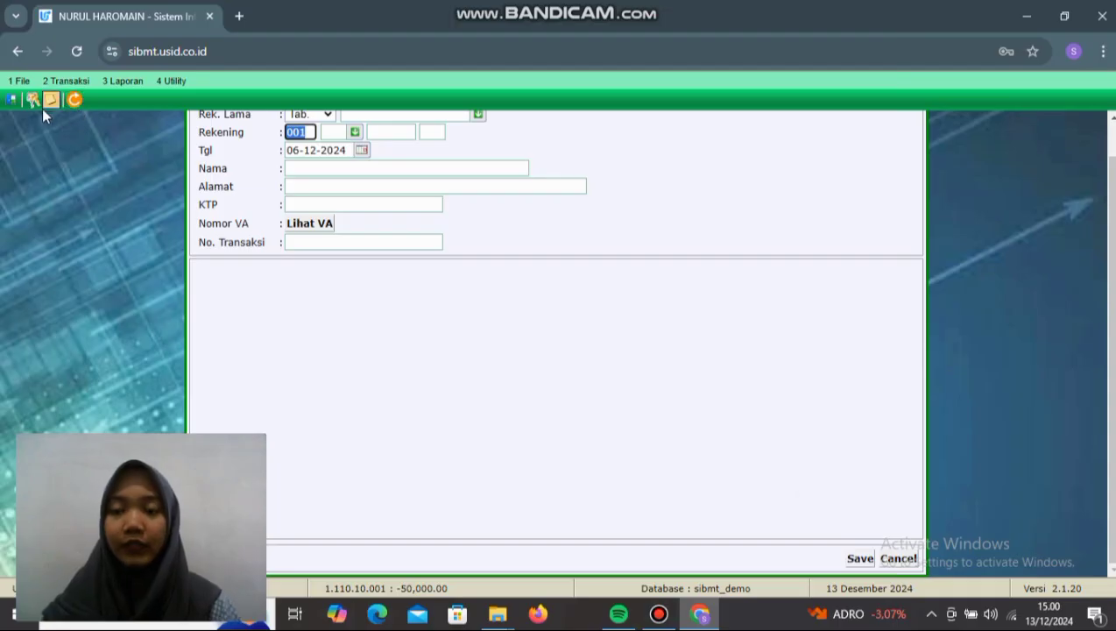
scroll(145, 330, "up", 1)
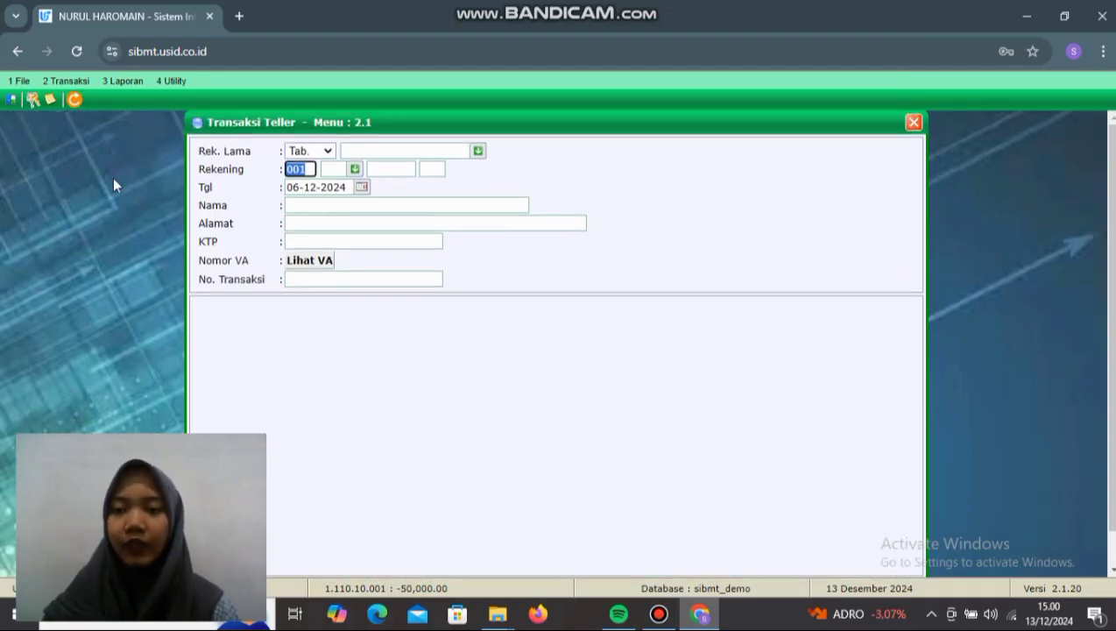
left_click(65, 81)
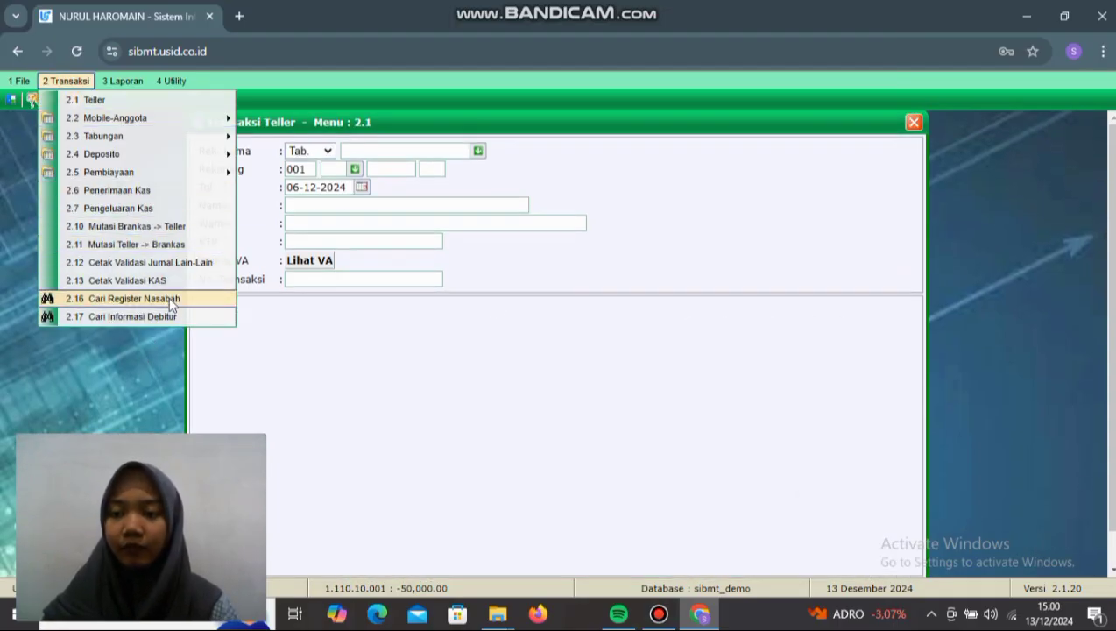
Step: Search Cari Register Nasabah for the saved customer name and open the Madiun customer's record
left_click(168, 298)
left_click(359, 172)
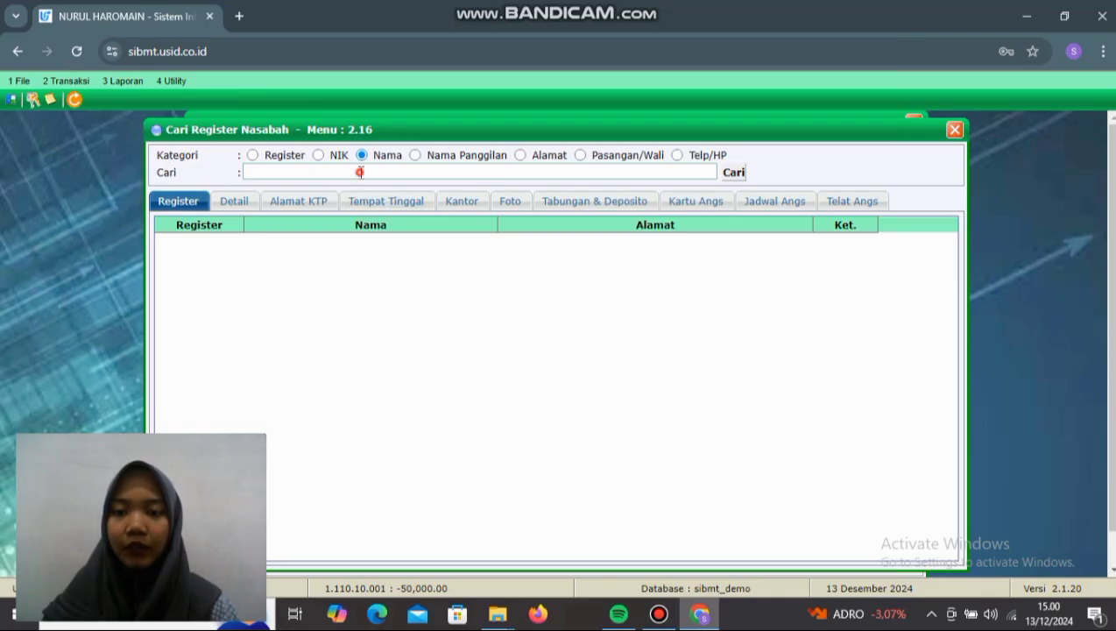
left_click(388, 238)
left_click(733, 173)
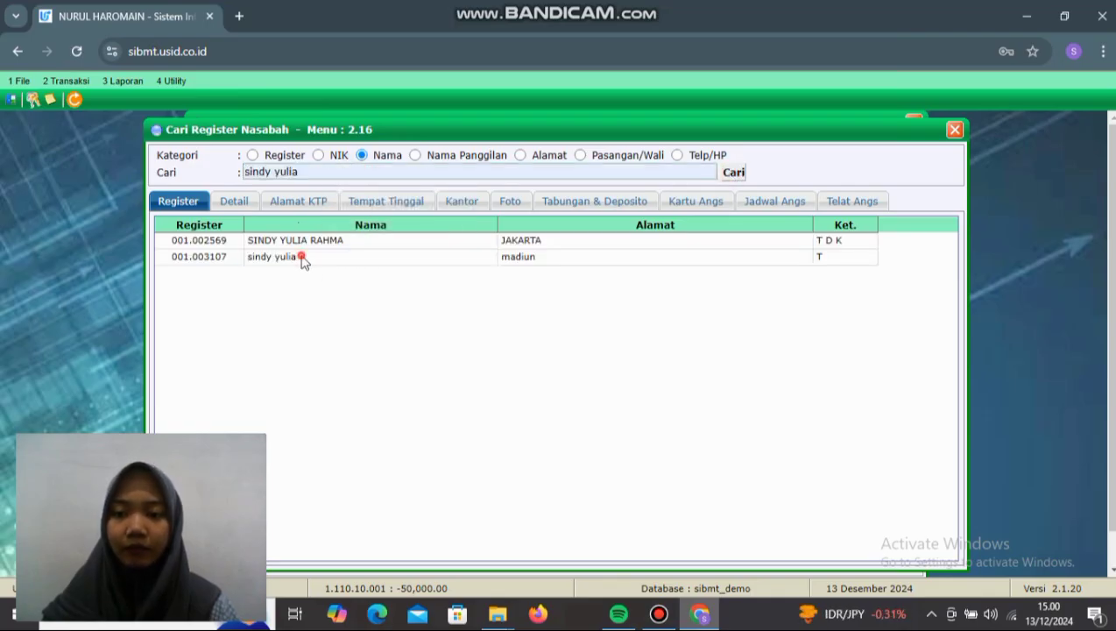
double_click(302, 259)
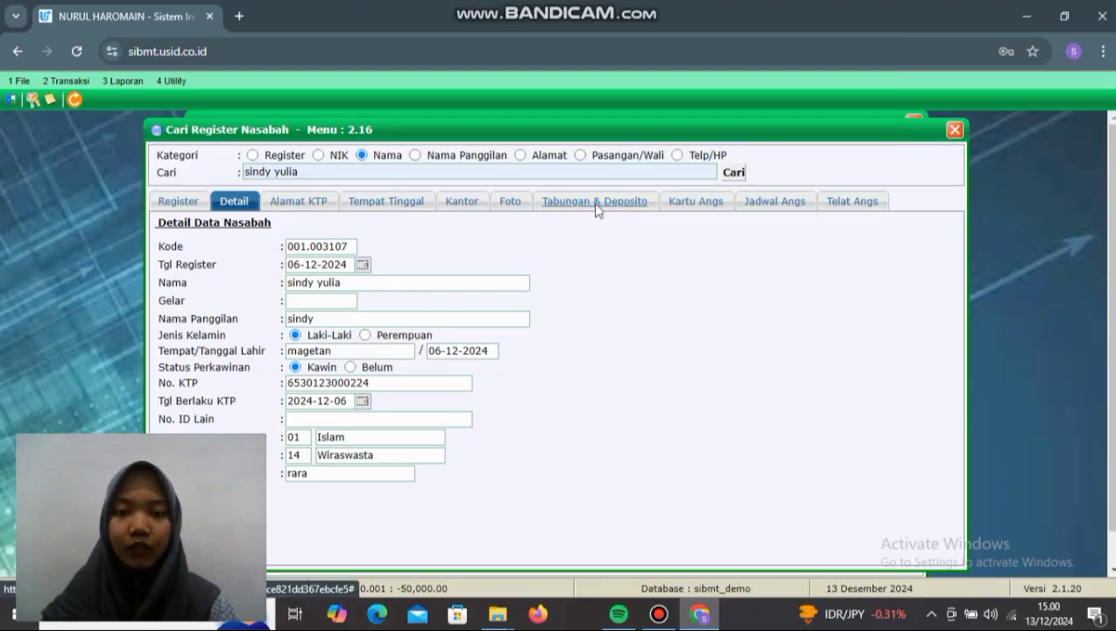
Step: Check the 20,000,000.00 savings balance and its Setoran Tunai history under Tabungan & Deposito
left_click(595, 207)
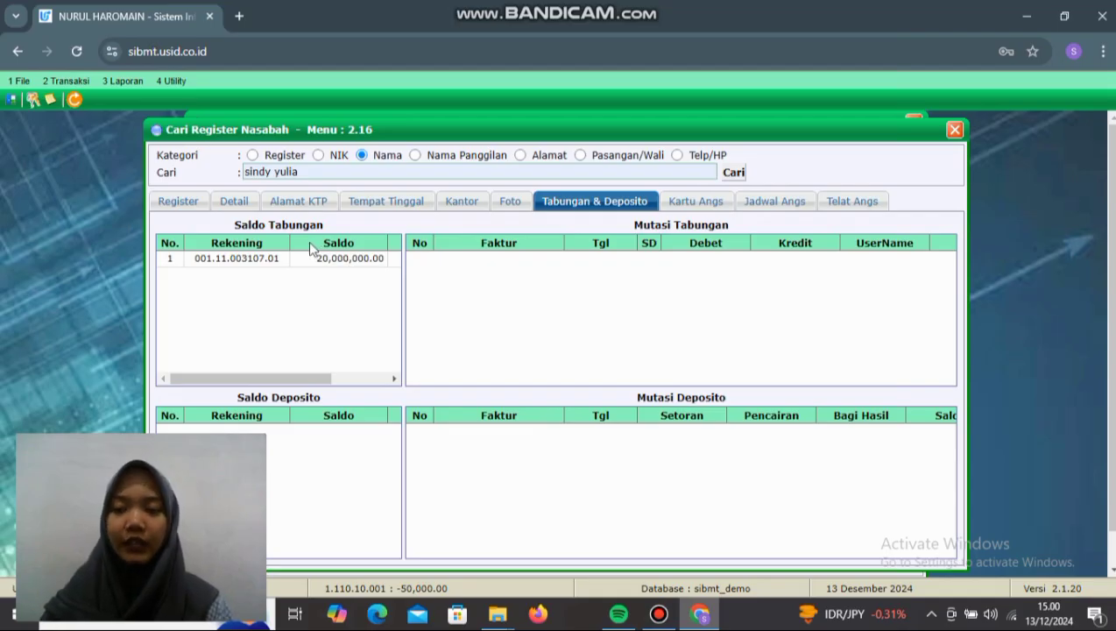
left_click(345, 262)
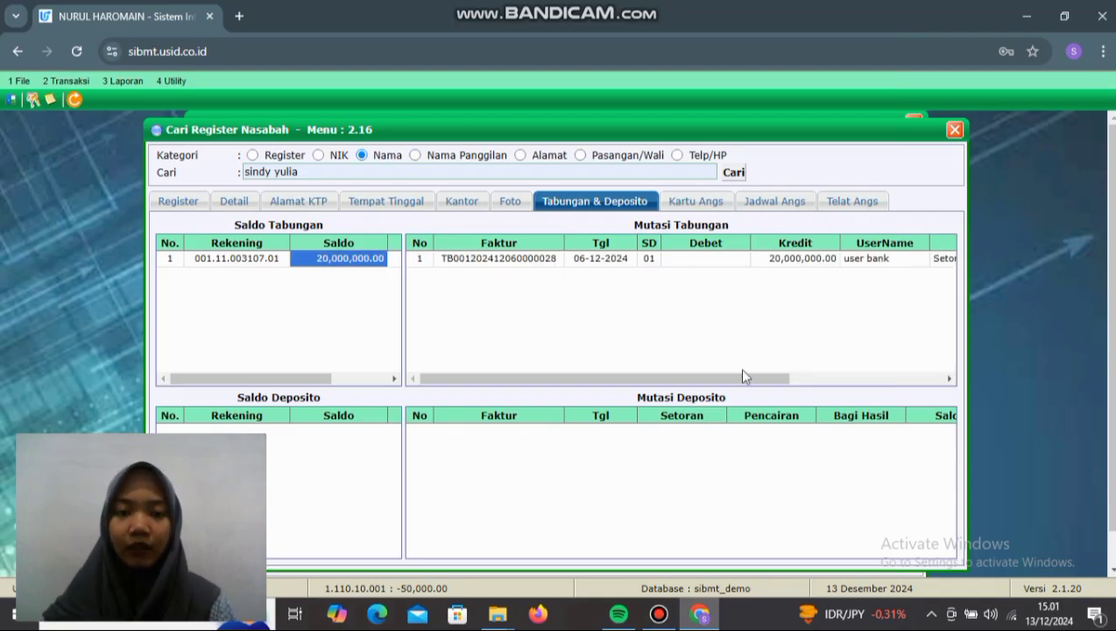
left_click_drag(692, 386, 853, 386)
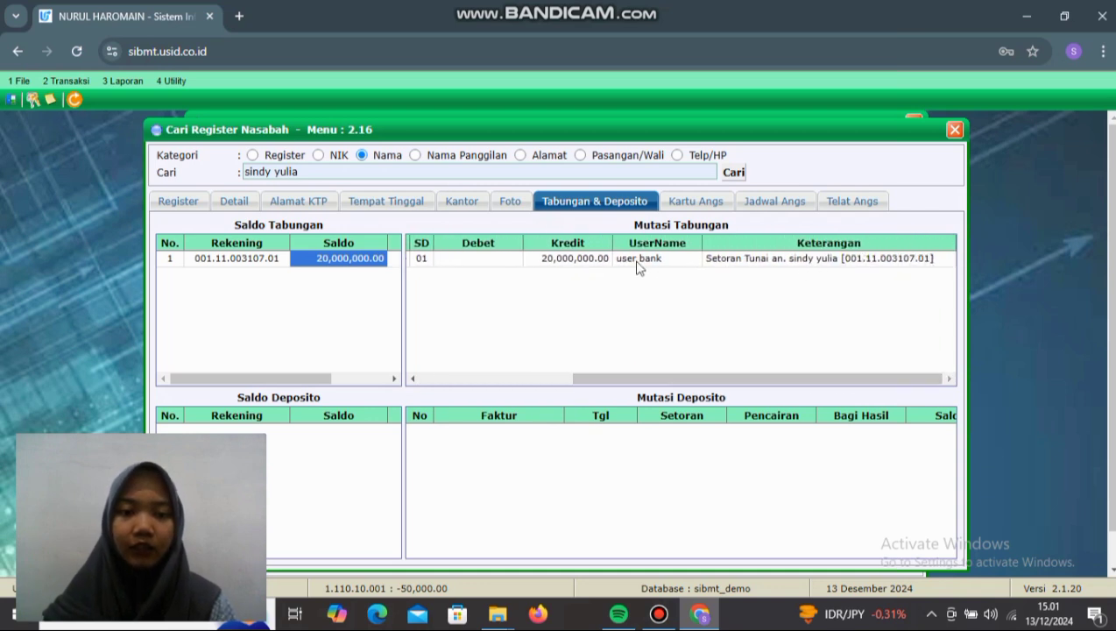
left_click_drag(710, 378, 560, 403)
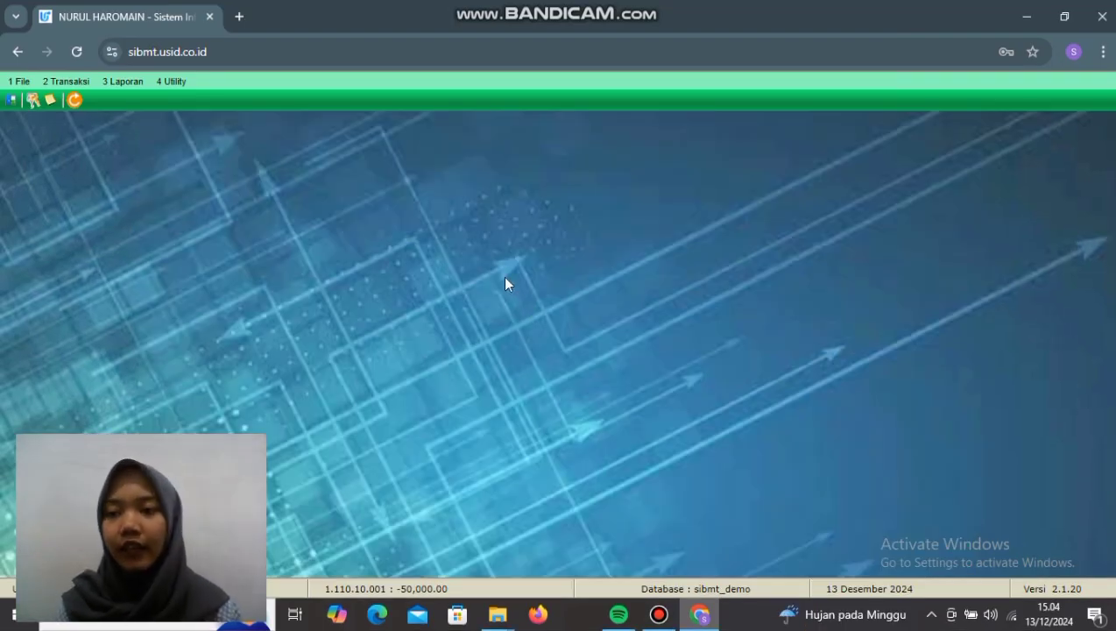
Step: Open Transfer Antar Rekening and fill in the Madiun customer's savings account as the source
left_click(63, 81)
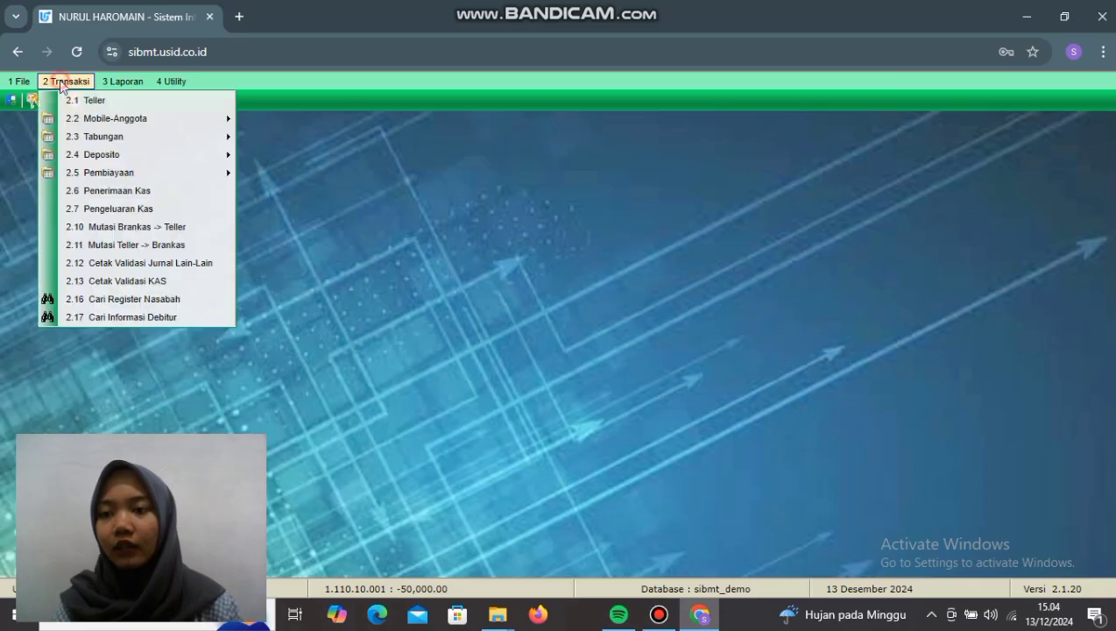
mouse_move(105, 136)
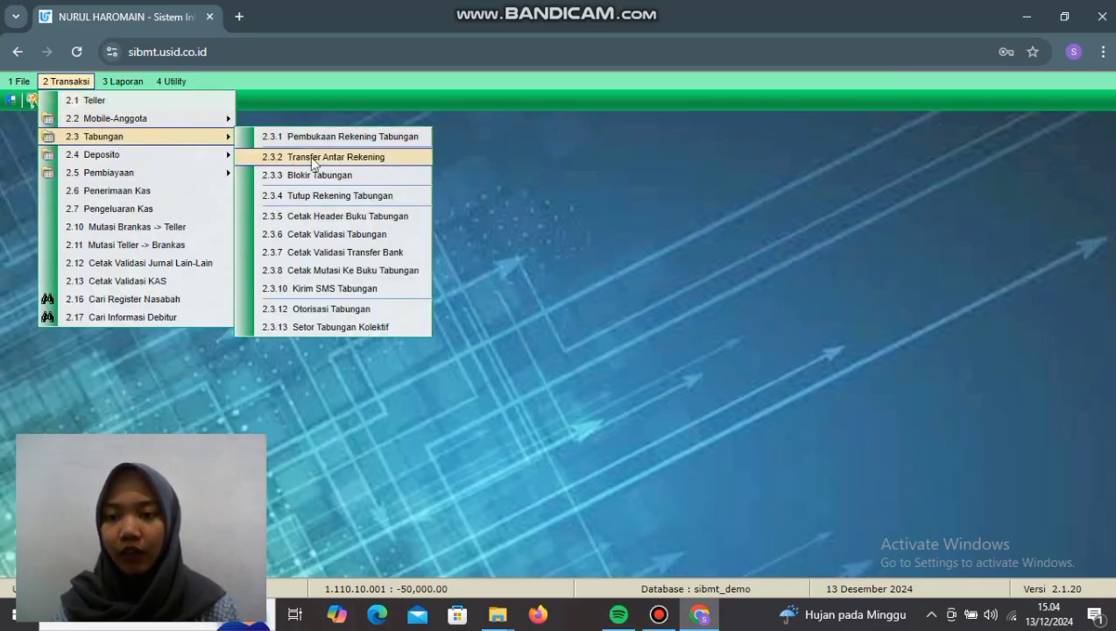
left_click(365, 159)
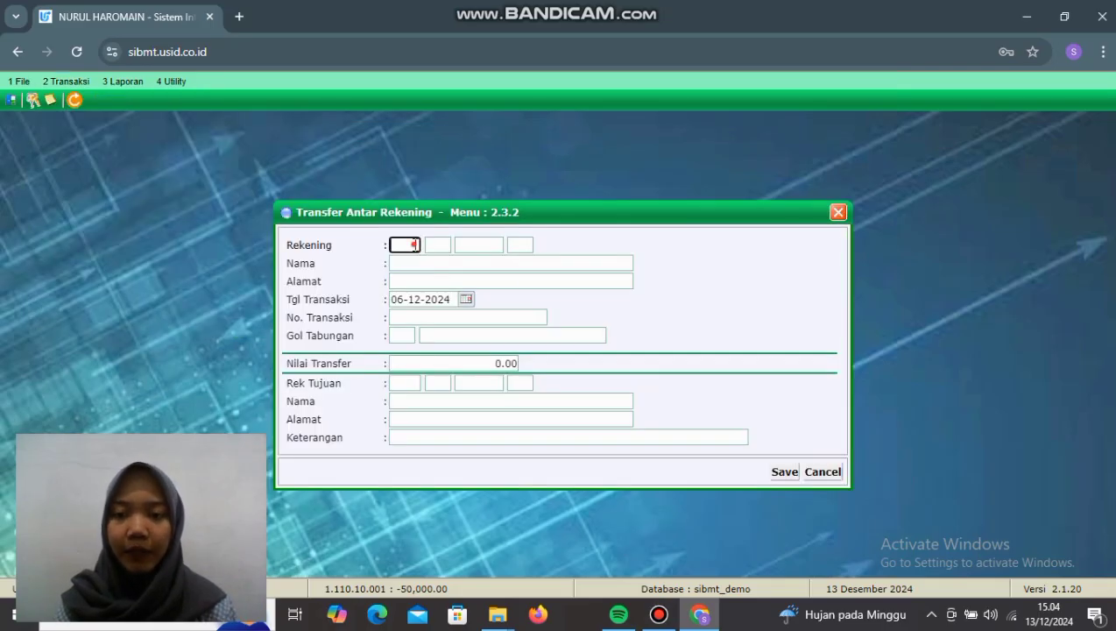
left_click(414, 245)
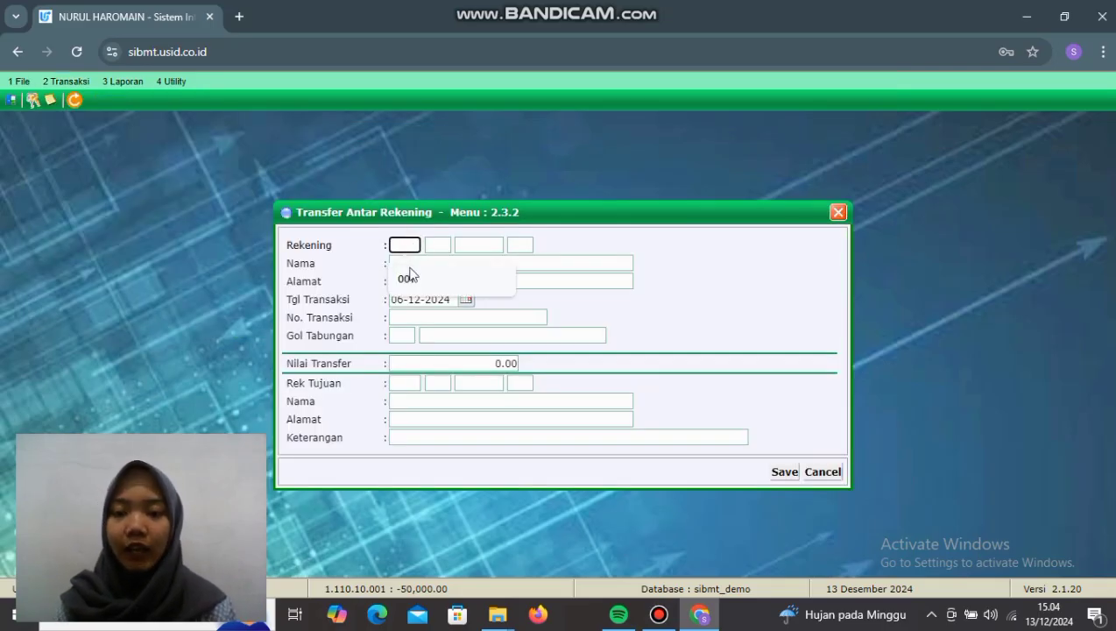
left_click(411, 276)
left_click(442, 245)
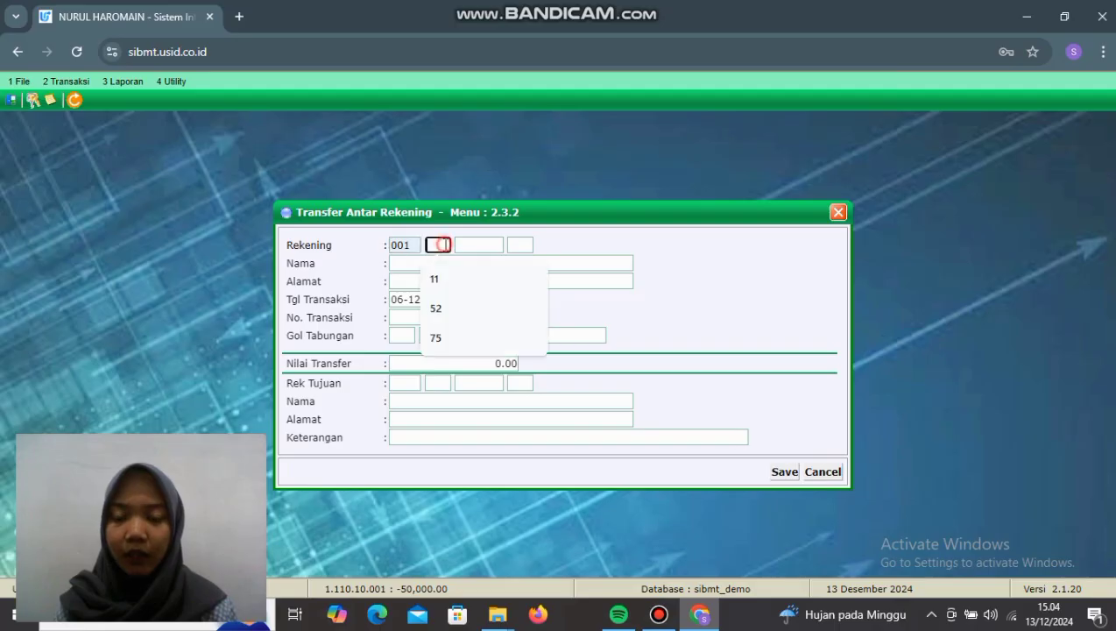
left_click(441, 279)
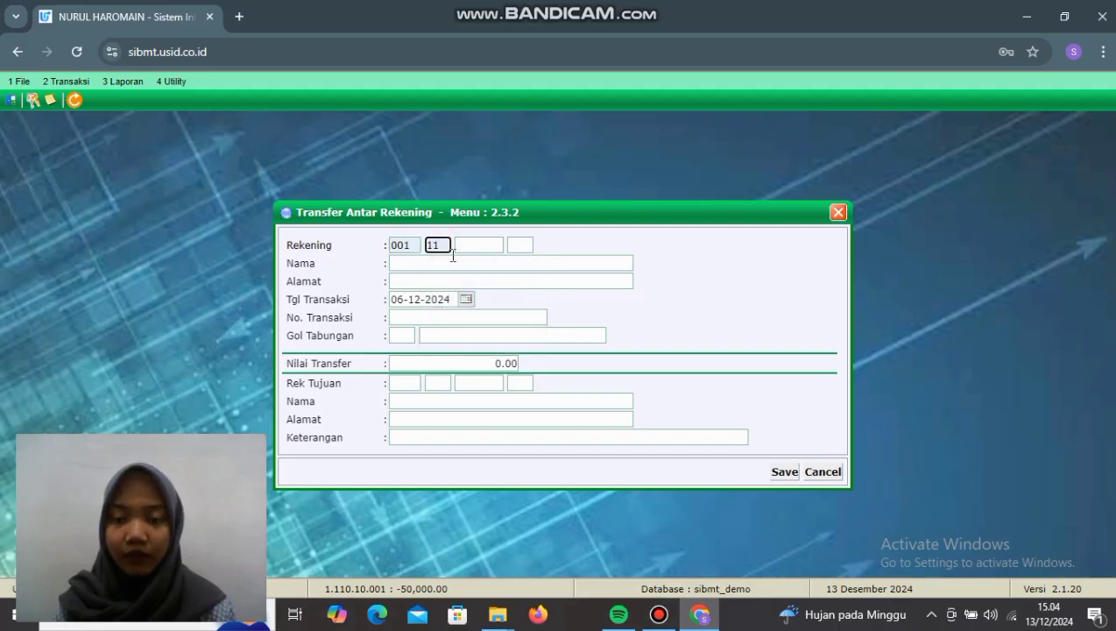
left_click(481, 246)
left_click(498, 333)
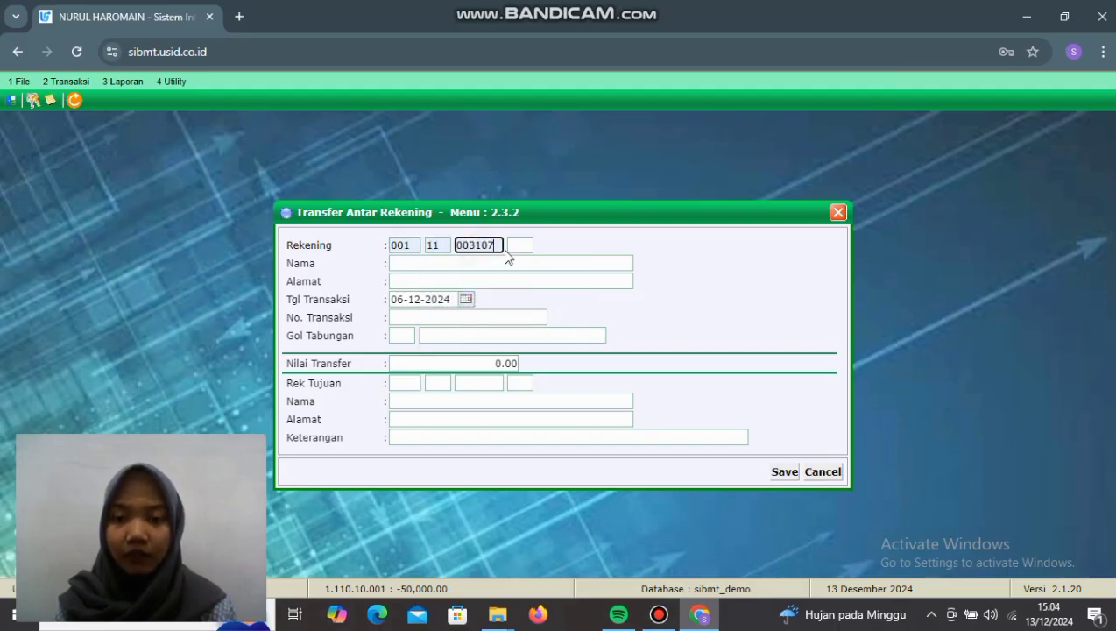
left_click(519, 244)
left_click(518, 278)
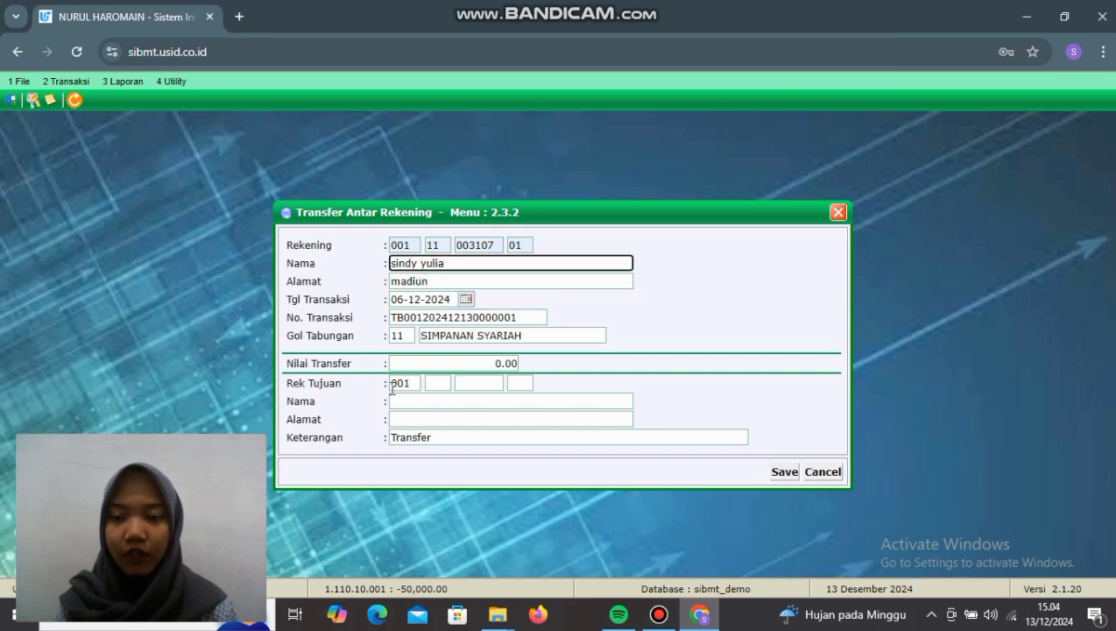
Step: Fill in the Jakarta customer's account as the Rek Tujuan destination
left_click(440, 385)
left_click(437, 419)
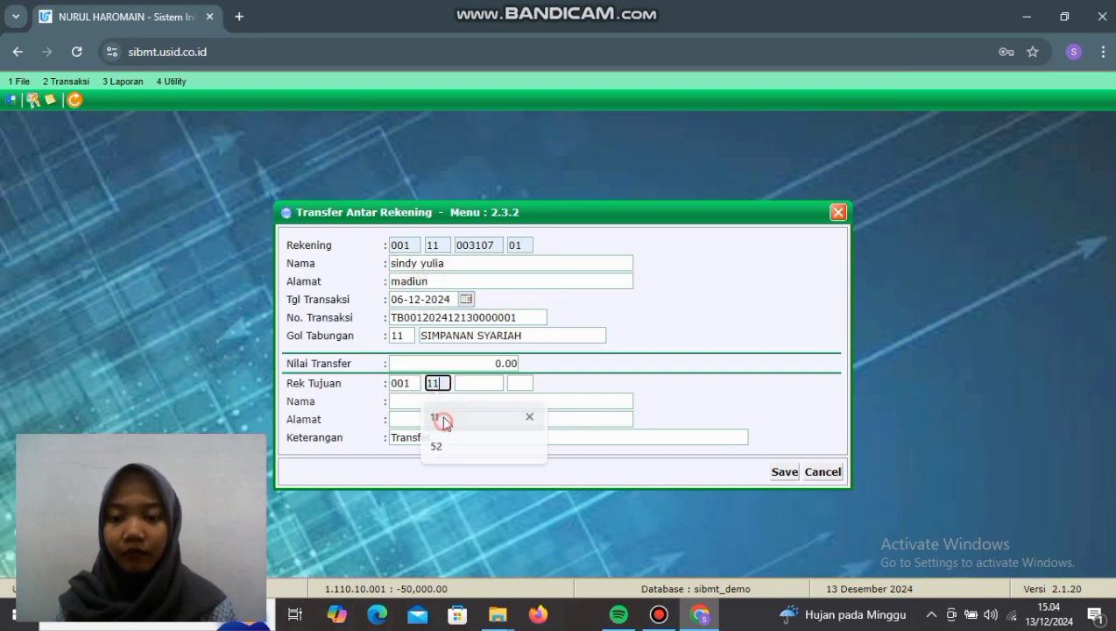
left_click(464, 388)
left_click(487, 416)
left_click(518, 383)
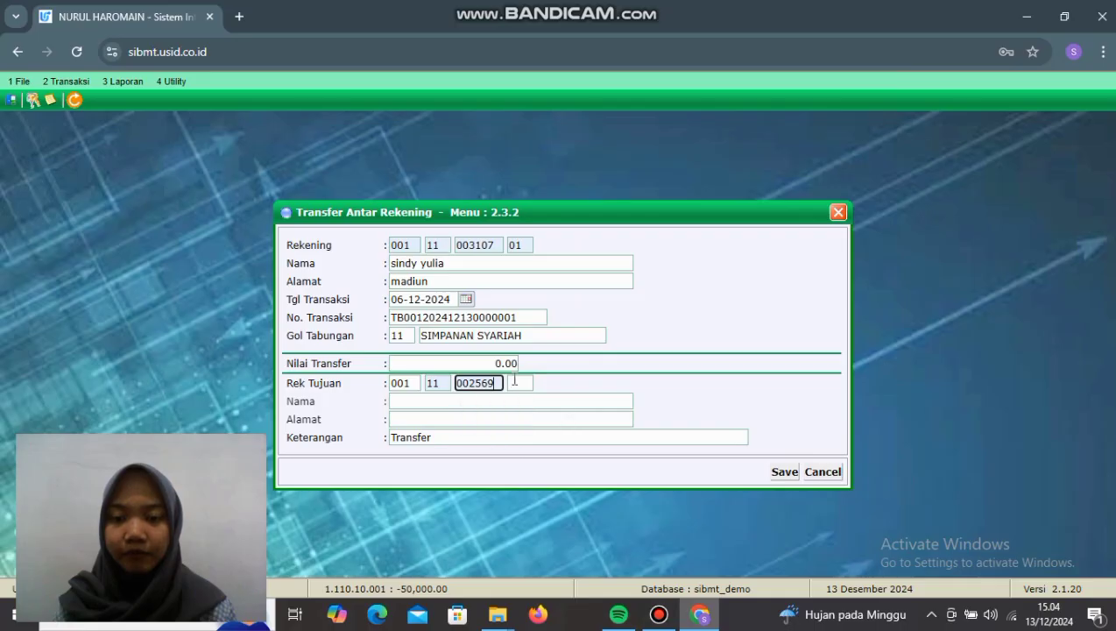
left_click(524, 418)
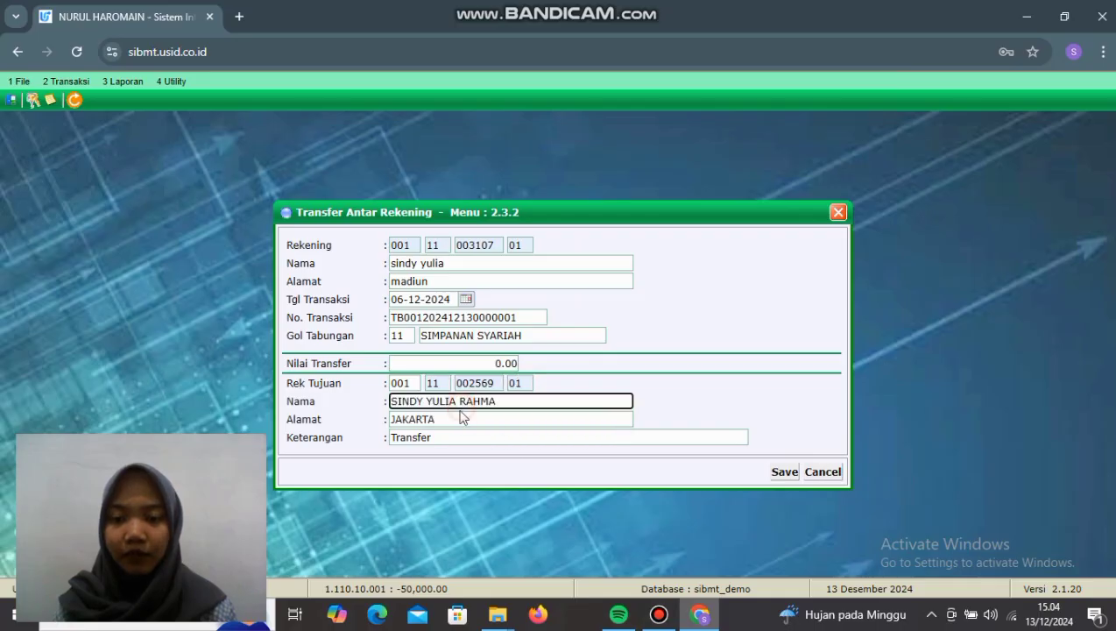
Step: Set the transfer amount to 1,000,000.00, save and confirm it, then close the form
left_click_drag(455, 367, 528, 369)
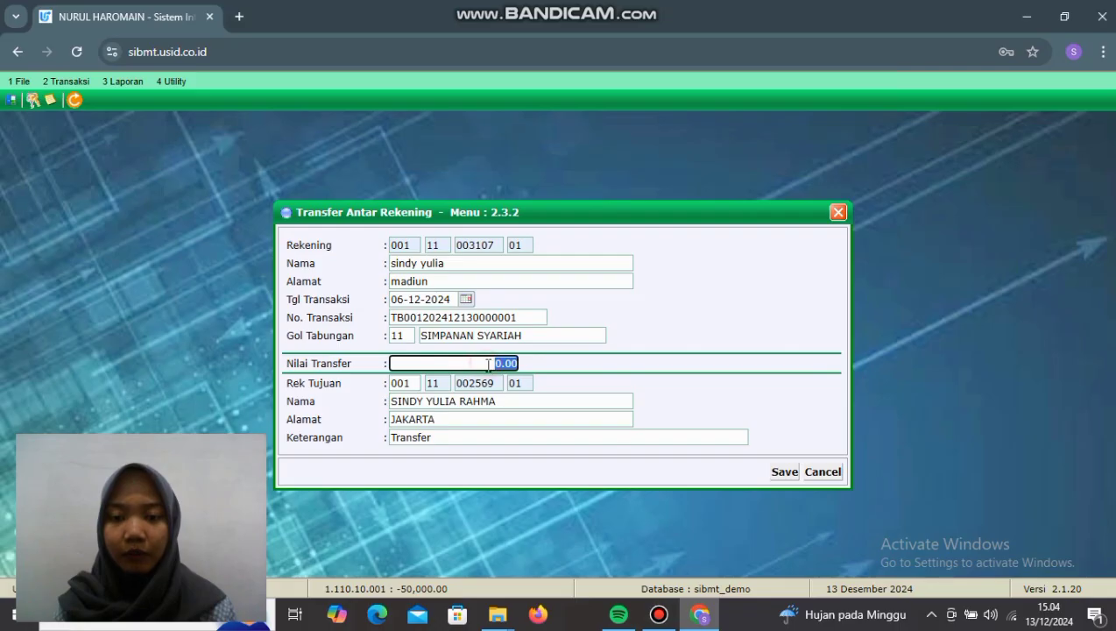
left_click(495, 363)
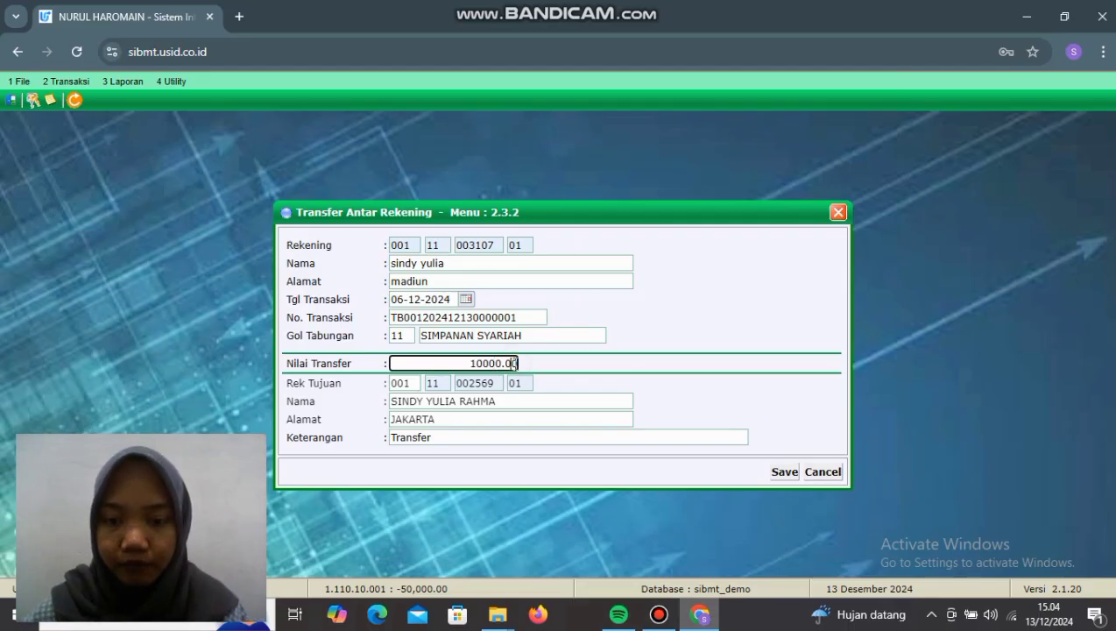
key("BackSpace")
key("BackSpace")
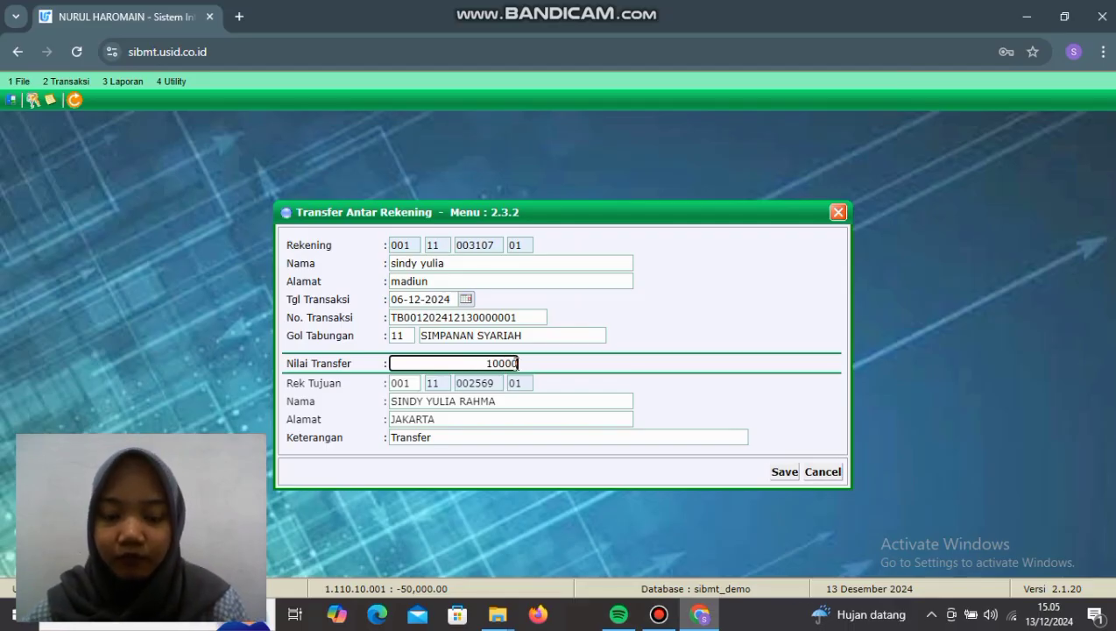
type("0")
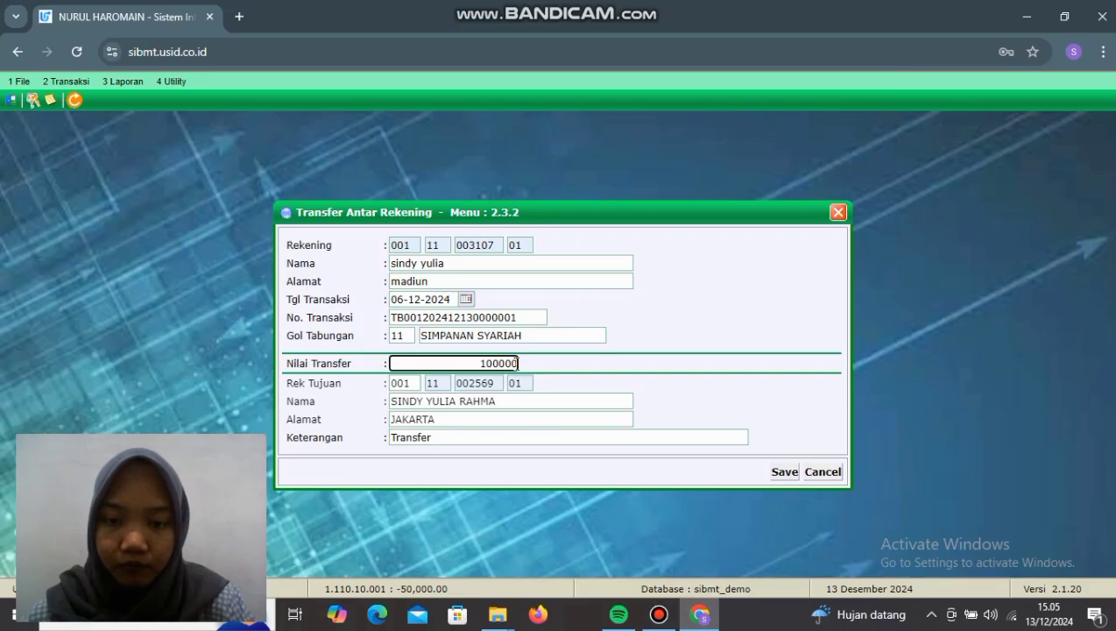
type("0")
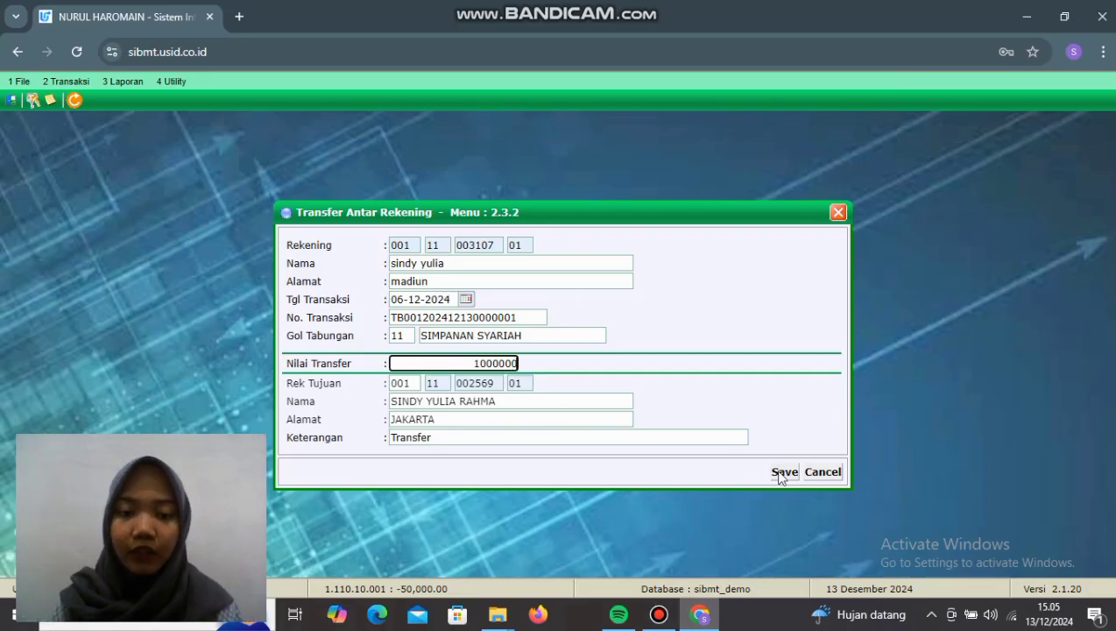
left_click(782, 472)
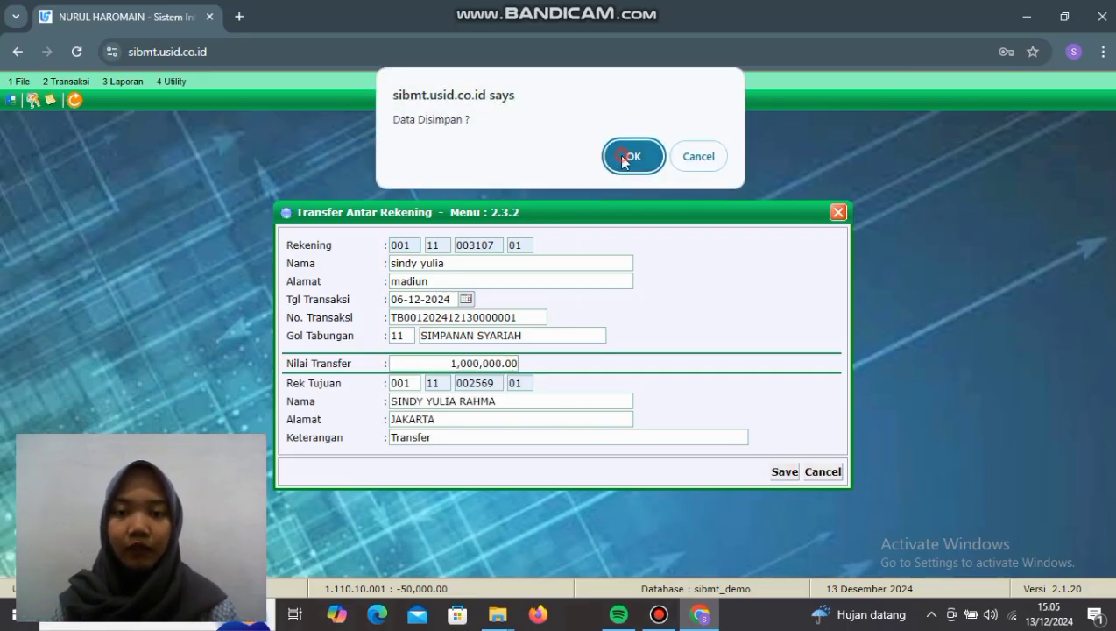
left_click(624, 157)
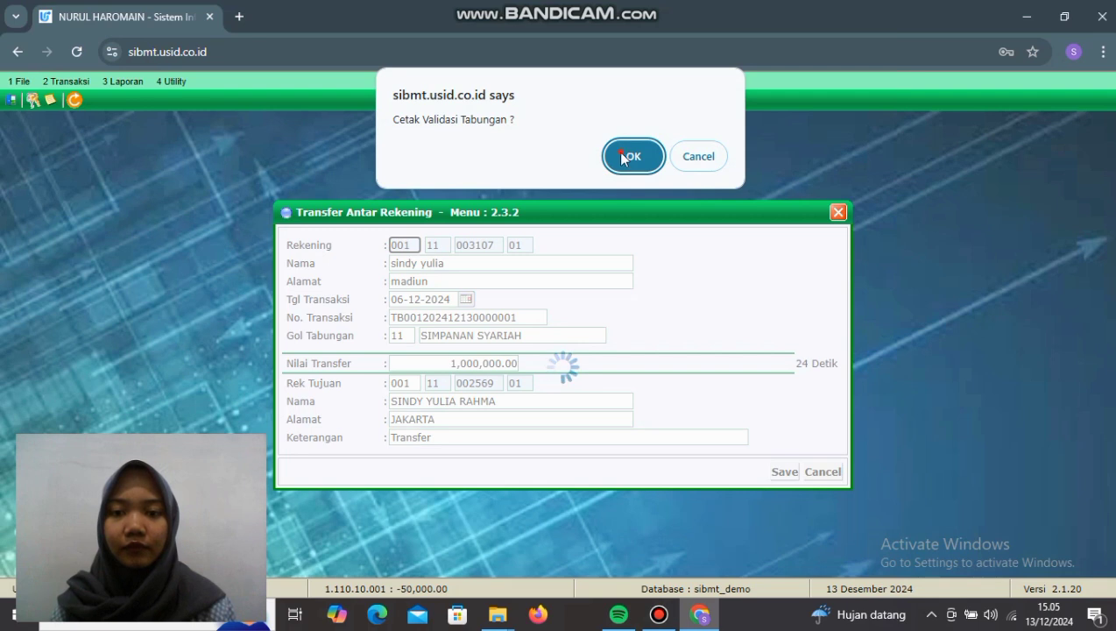
left_click(630, 157)
left_click(837, 212)
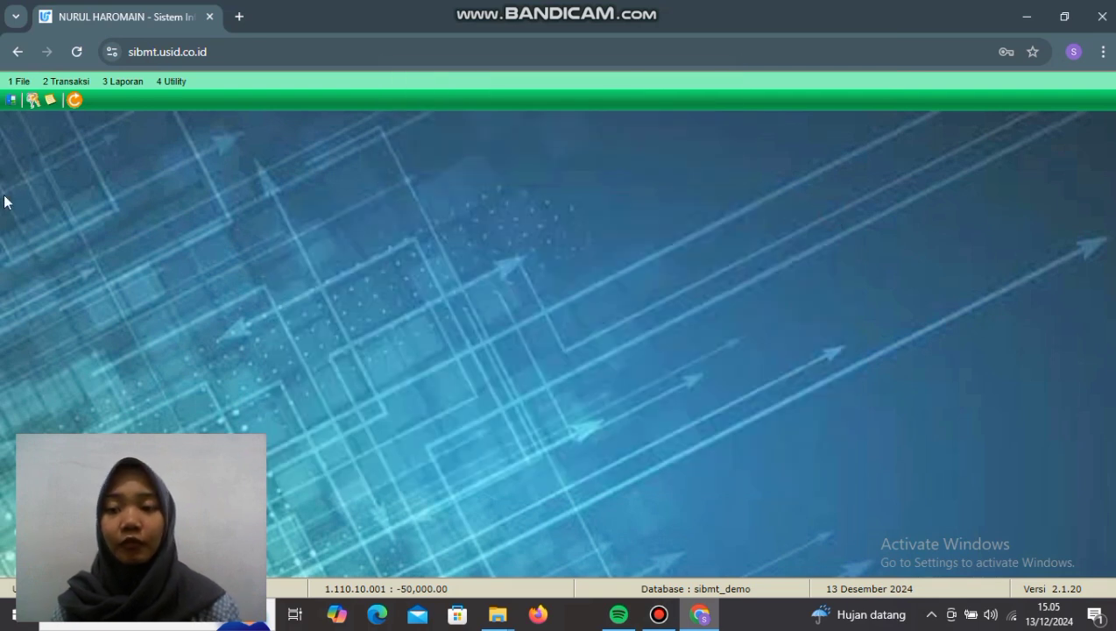
Step: Search Cari Register Nasabah for the customer name and open the matching customer's record
left_click(63, 81)
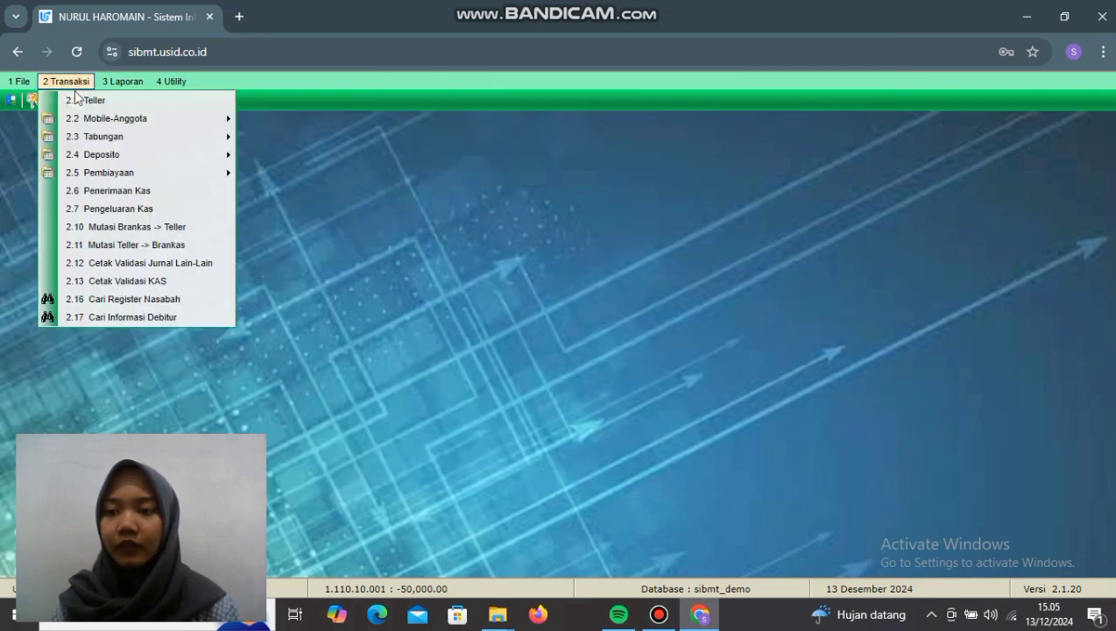
left_click(126, 297)
left_click(374, 173)
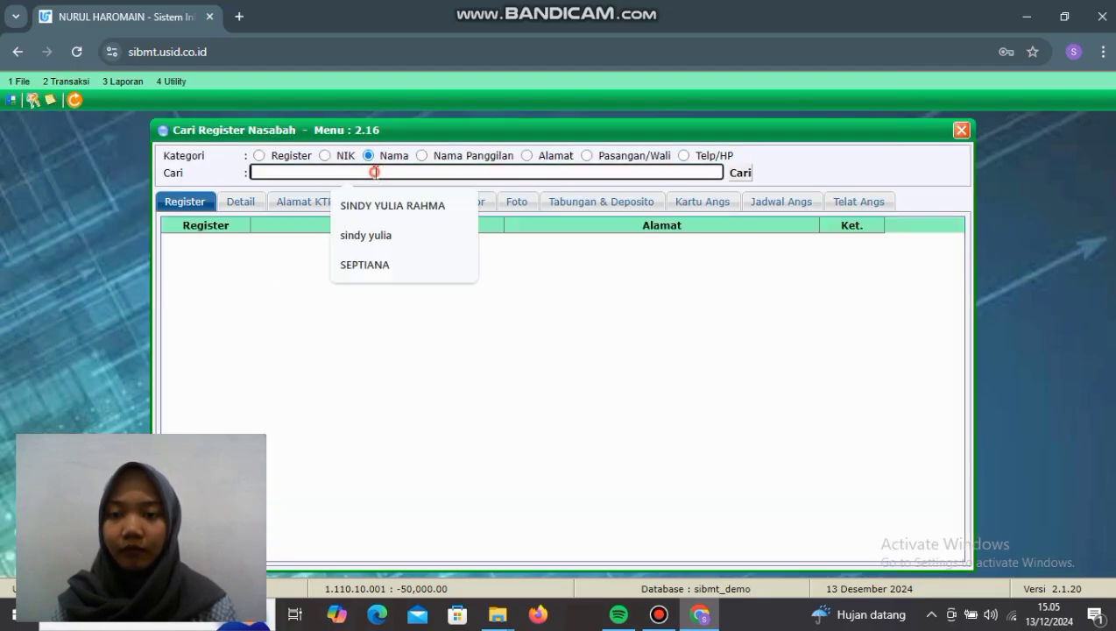
left_click(404, 231)
left_click(740, 175)
double_click(376, 259)
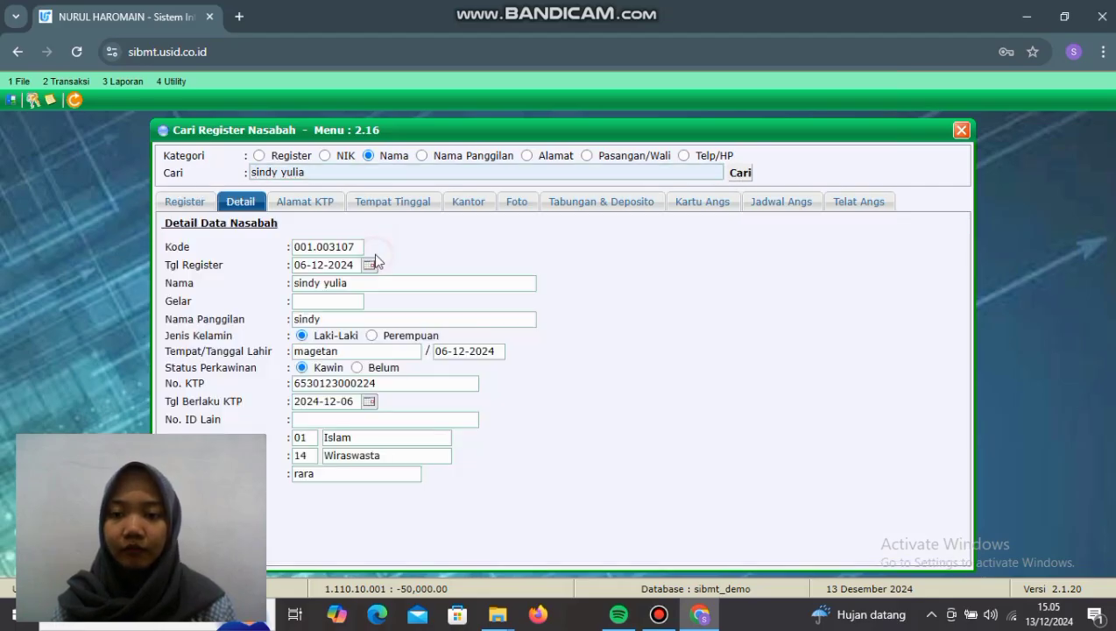
Step: Check the 19,000,000.00 savings balance and its transactions under Tabungan & Deposito
left_click(625, 204)
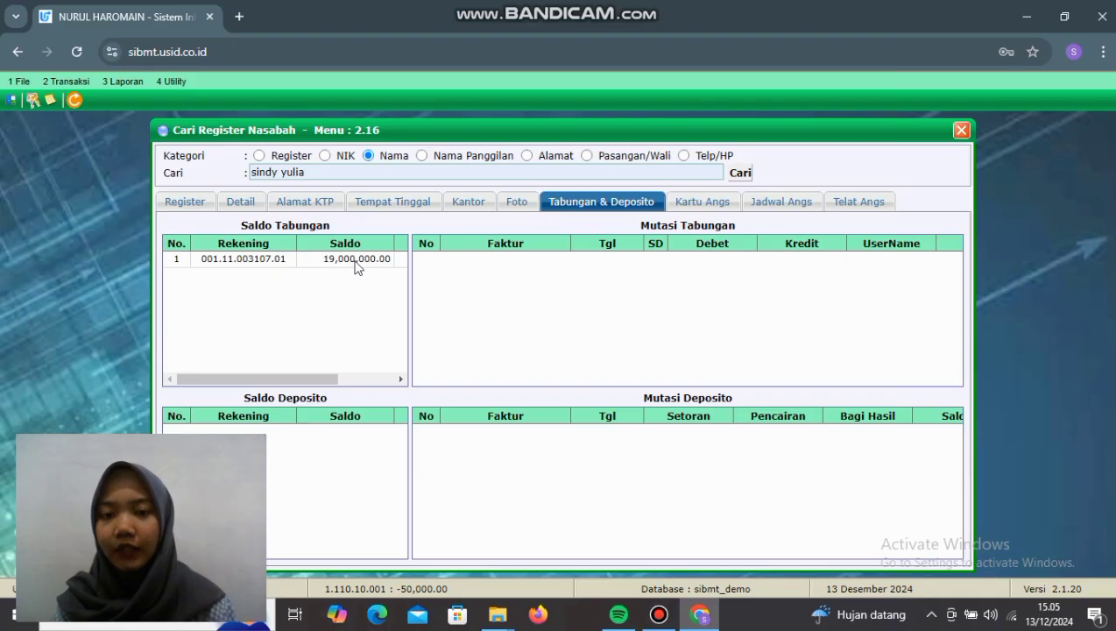
left_click(357, 260)
left_click_drag(621, 380, 822, 380)
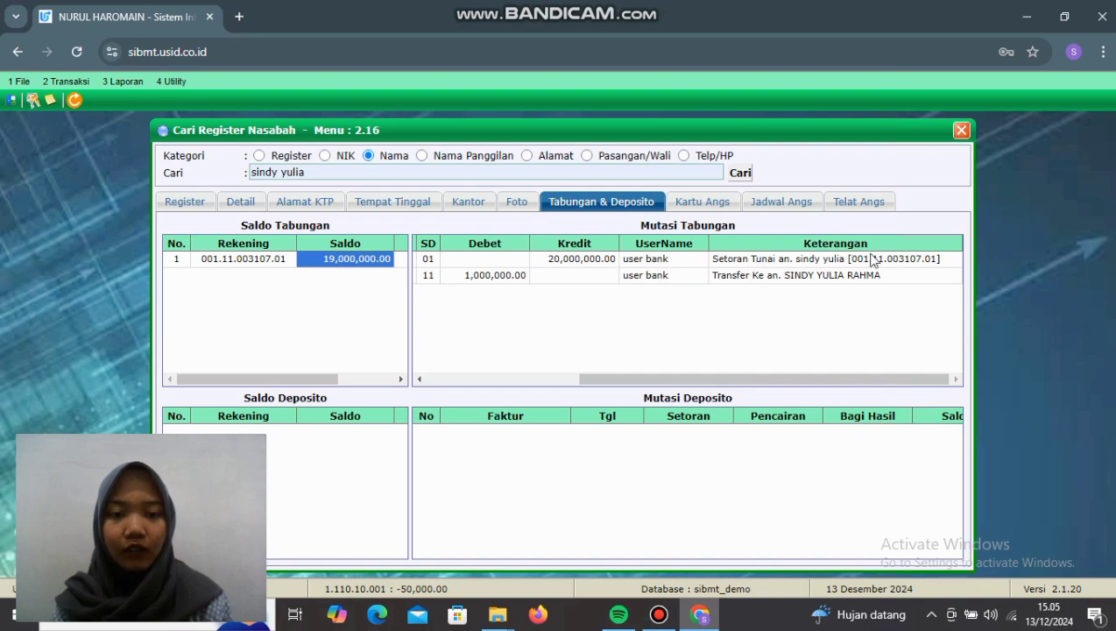
left_click(834, 380)
left_click_drag(834, 380, 680, 380)
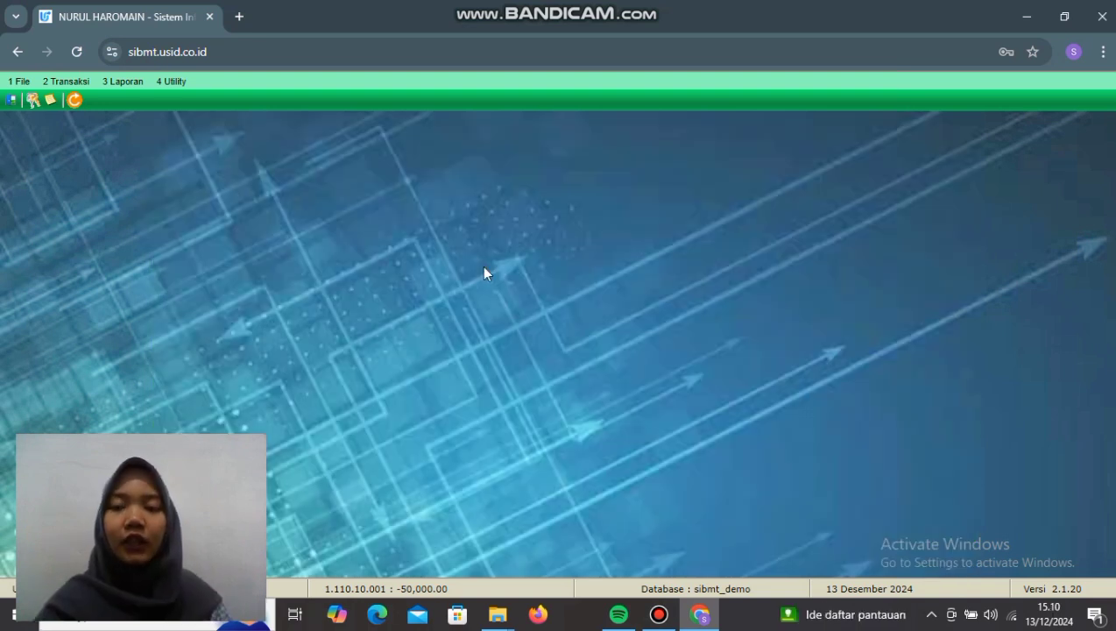
Step: Start a Register Deposito for the customer's register number with product 52 Simpanan Berjangka 12 Bulan, sequence 01
left_click(78, 85)
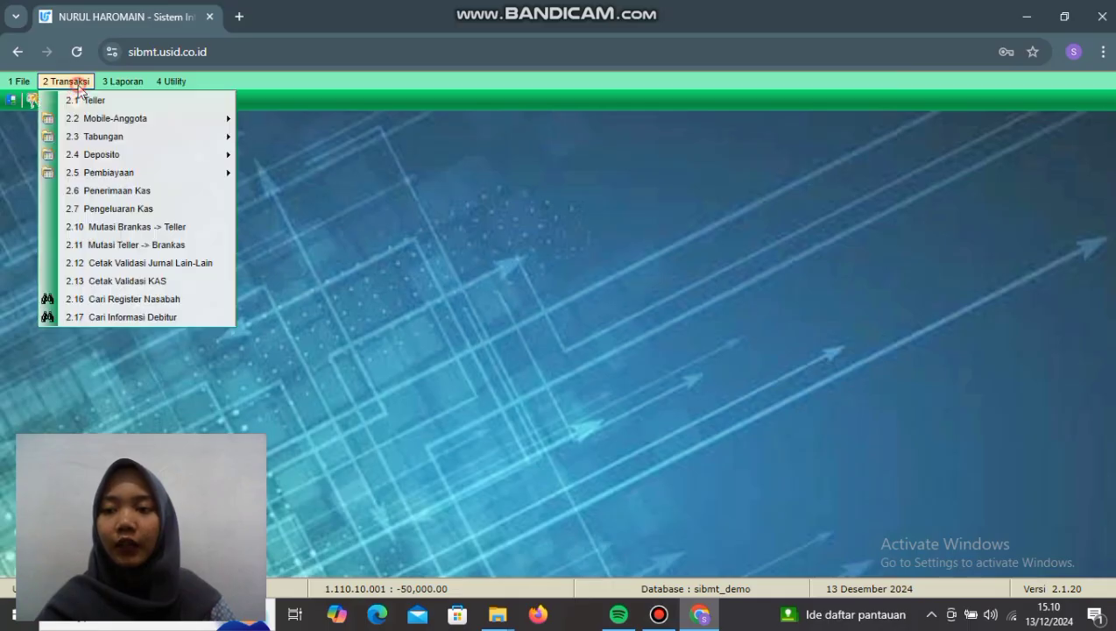
mouse_move(91, 159)
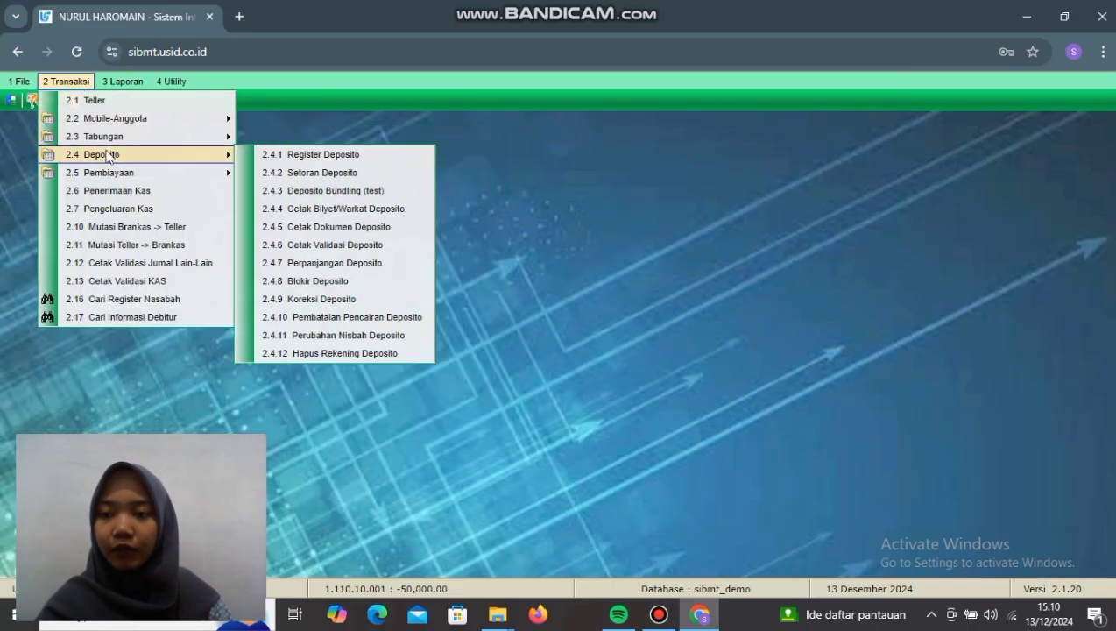
left_click(326, 155)
left_click(393, 182)
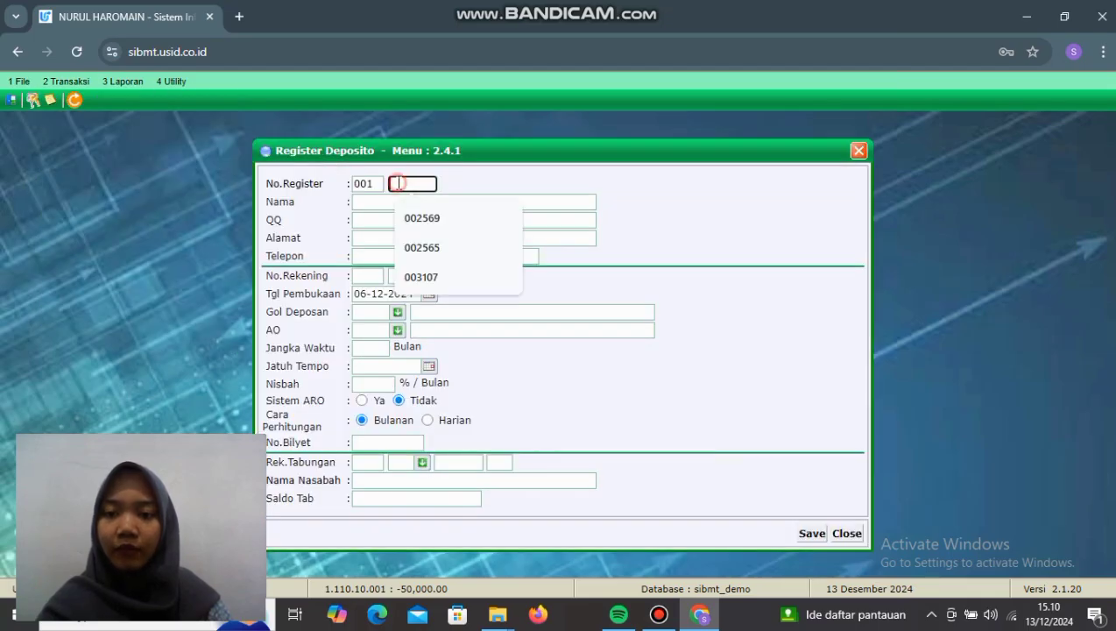
left_click(447, 278)
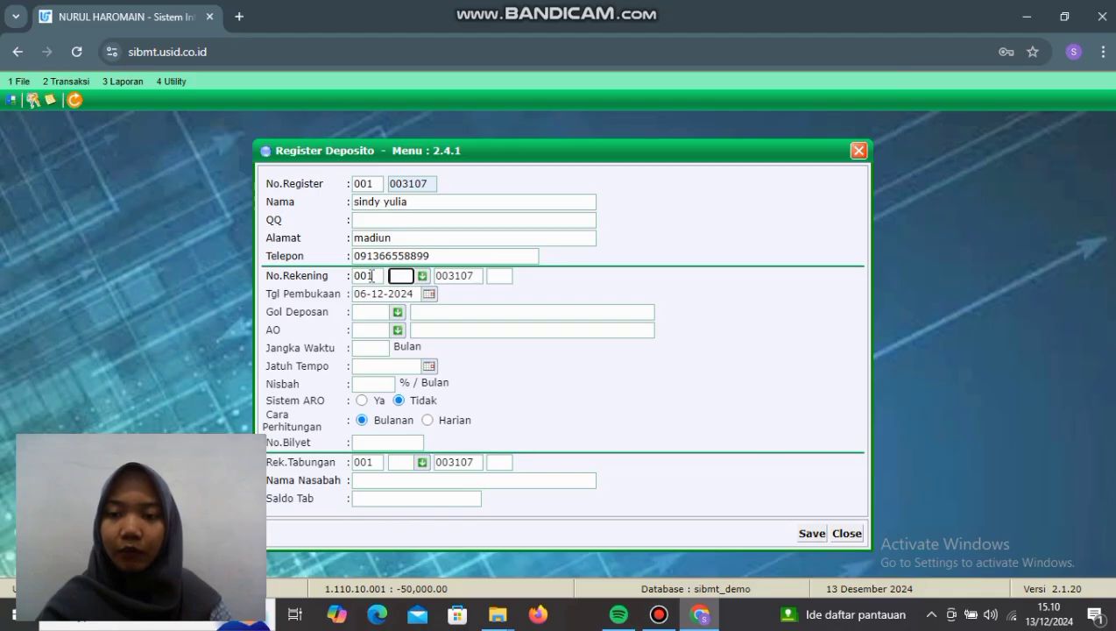
left_click(421, 276)
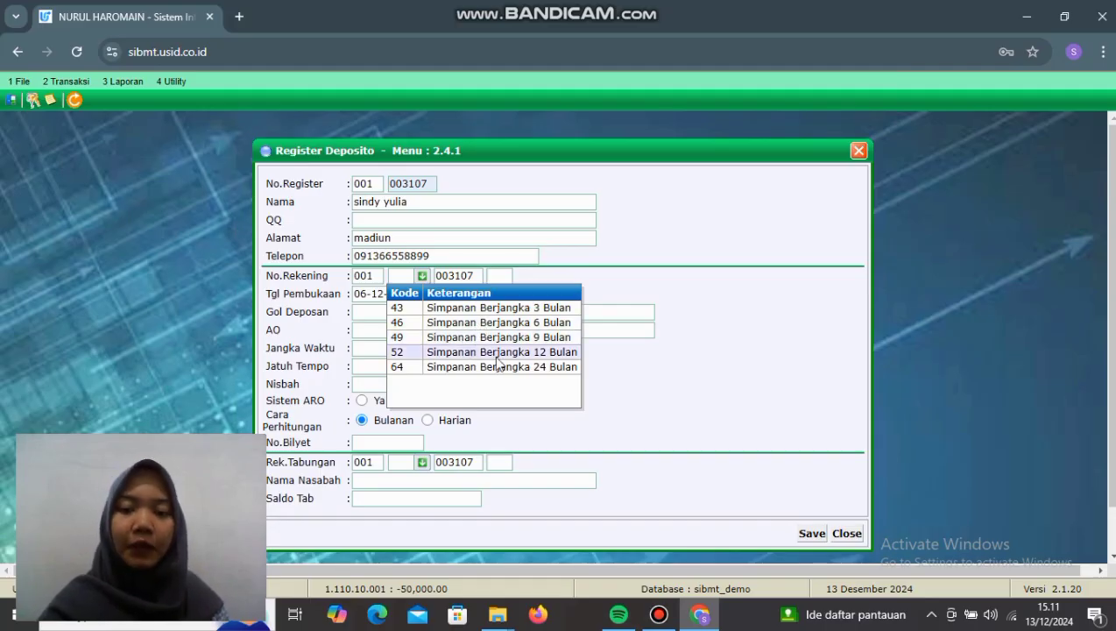
left_click(499, 355)
left_click(493, 275)
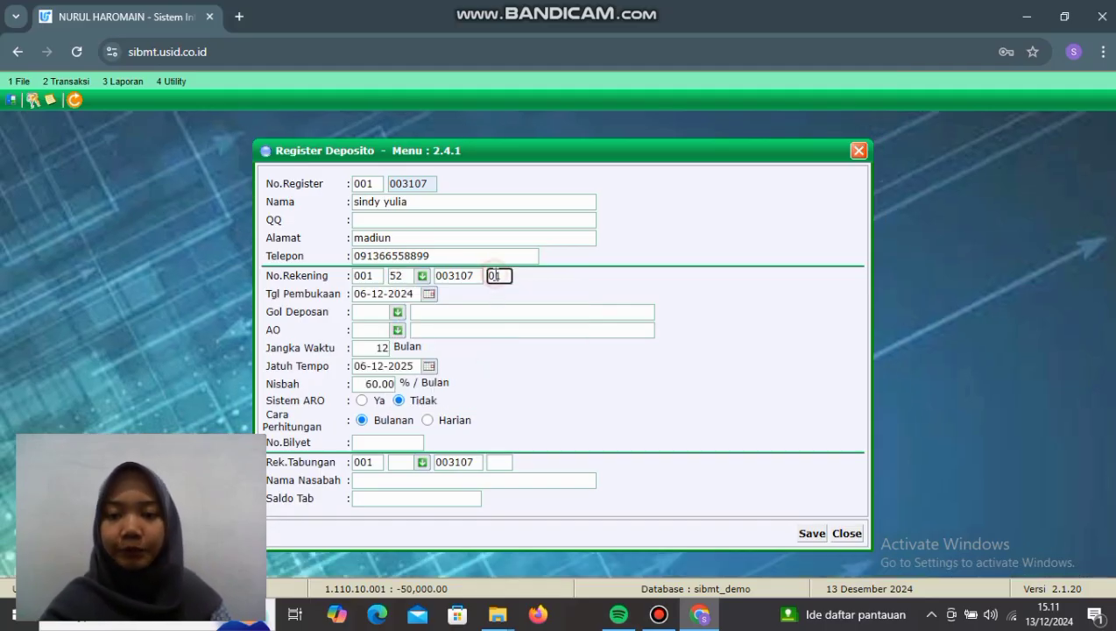
Step: Set the depositor category to Perorangan / Umum and the account officer to UMUM
left_click(377, 312)
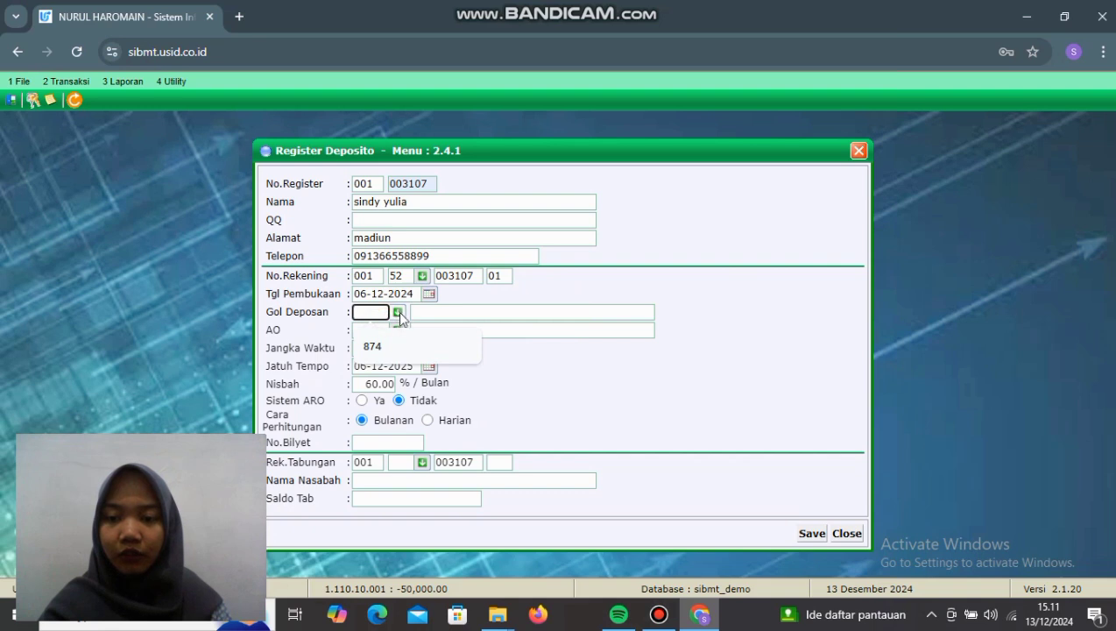
left_click(397, 312)
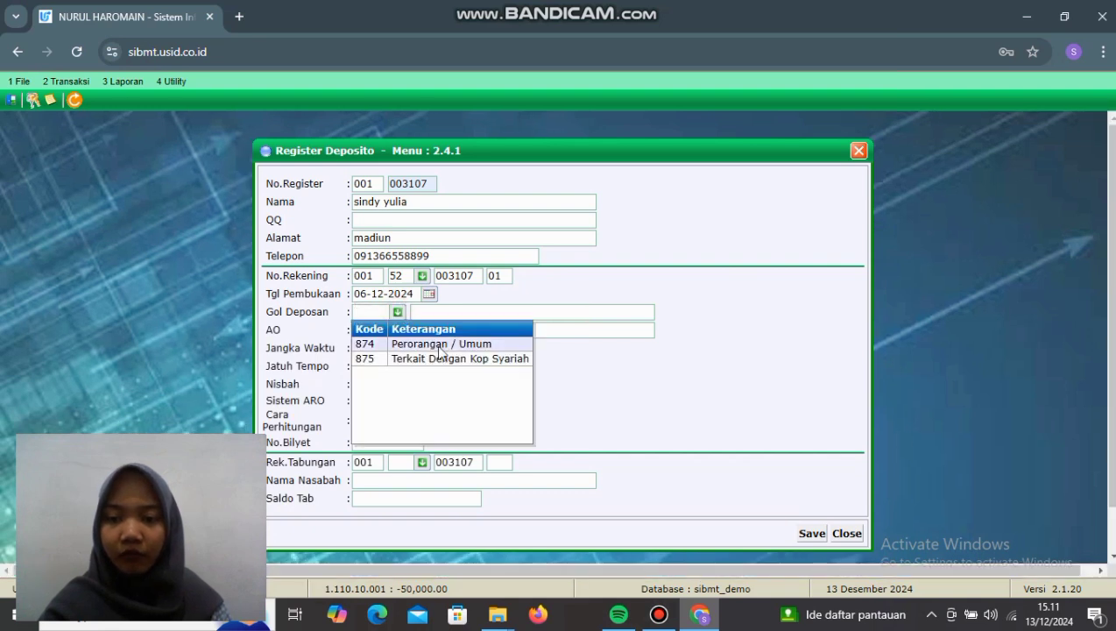
left_click(439, 348)
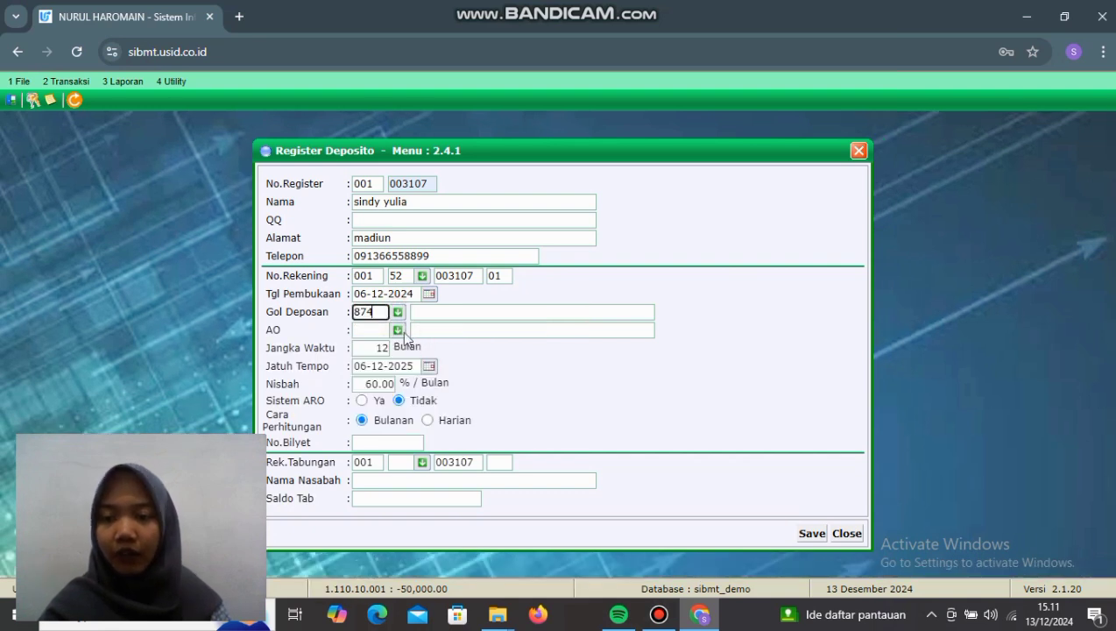
left_click(397, 330)
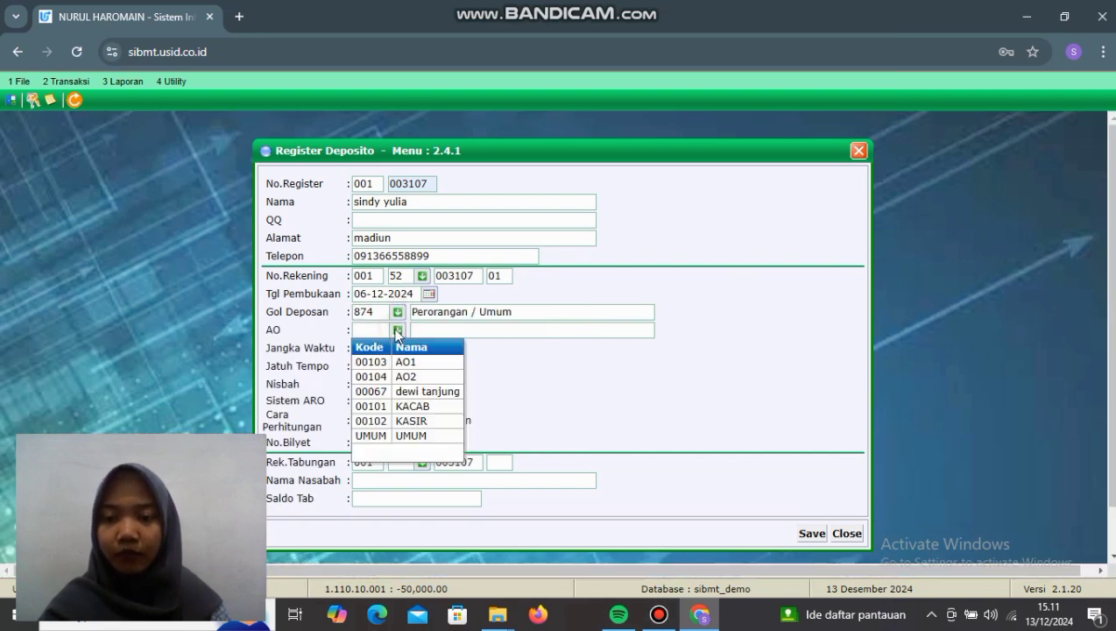
left_click(425, 435)
Step: Link the SIMPANAN SYARIAH savings account and save the deposit registration
left_click(412, 479)
left_click(402, 462)
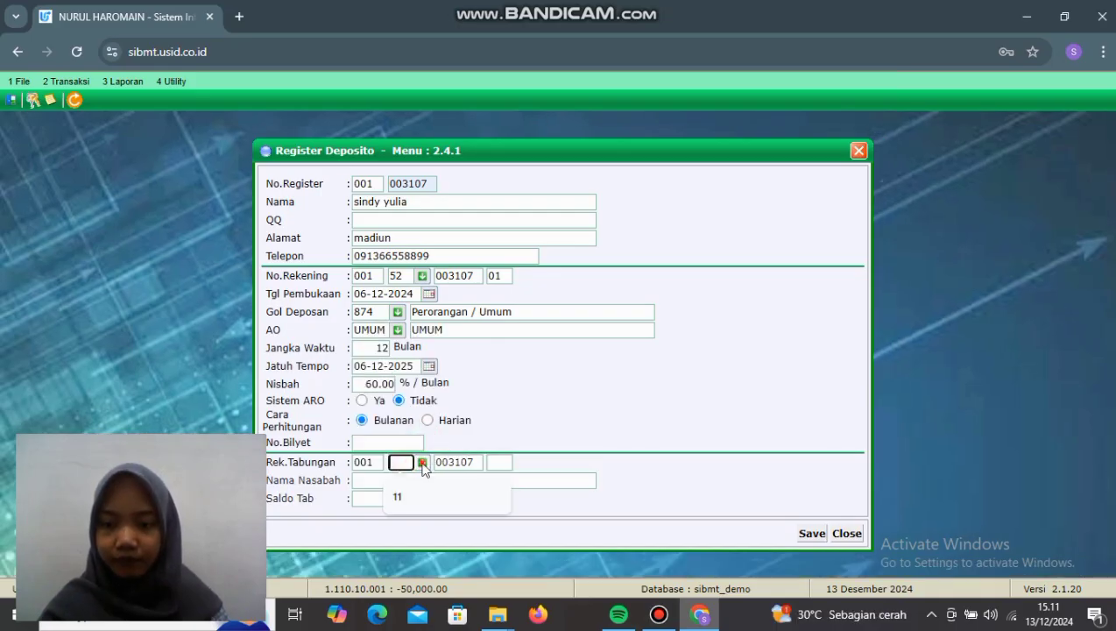
left_click(422, 462)
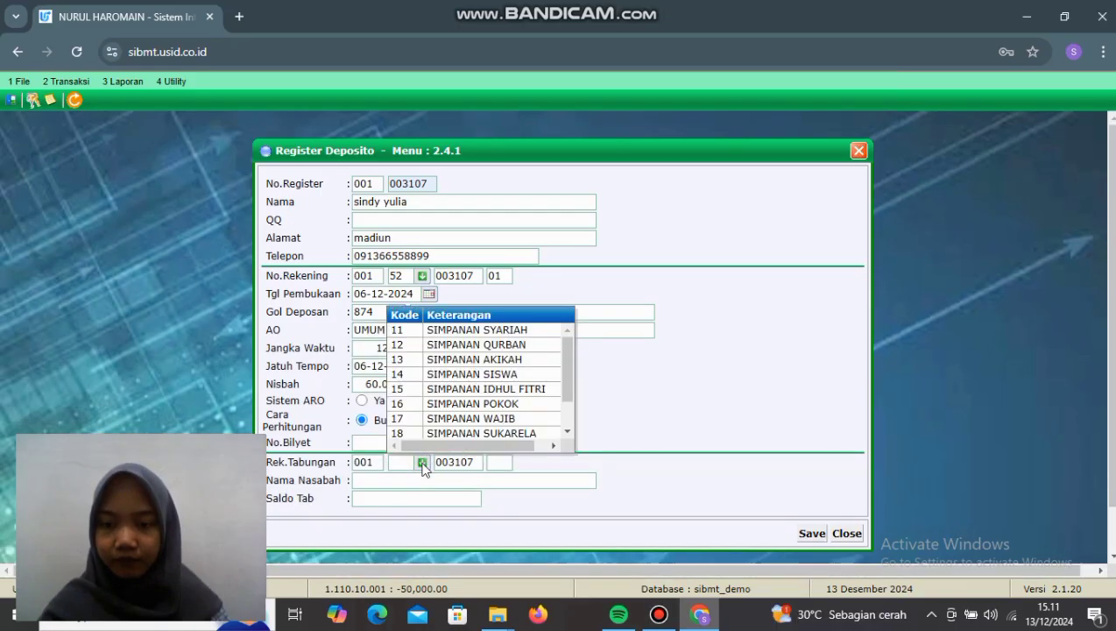
left_click(489, 330)
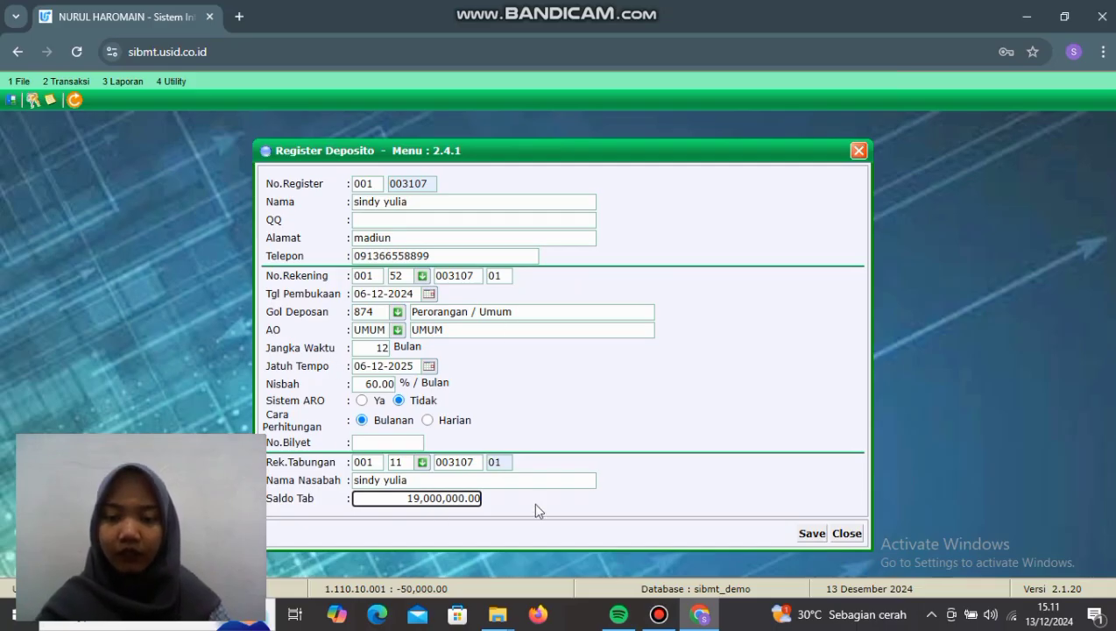
left_click(823, 537)
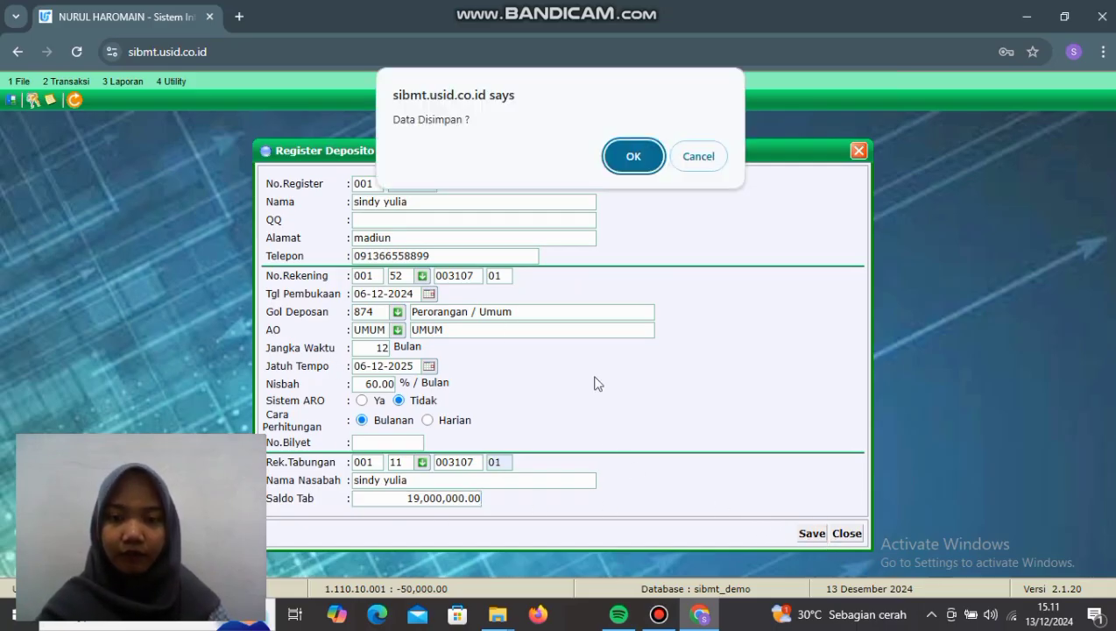
left_click(630, 160)
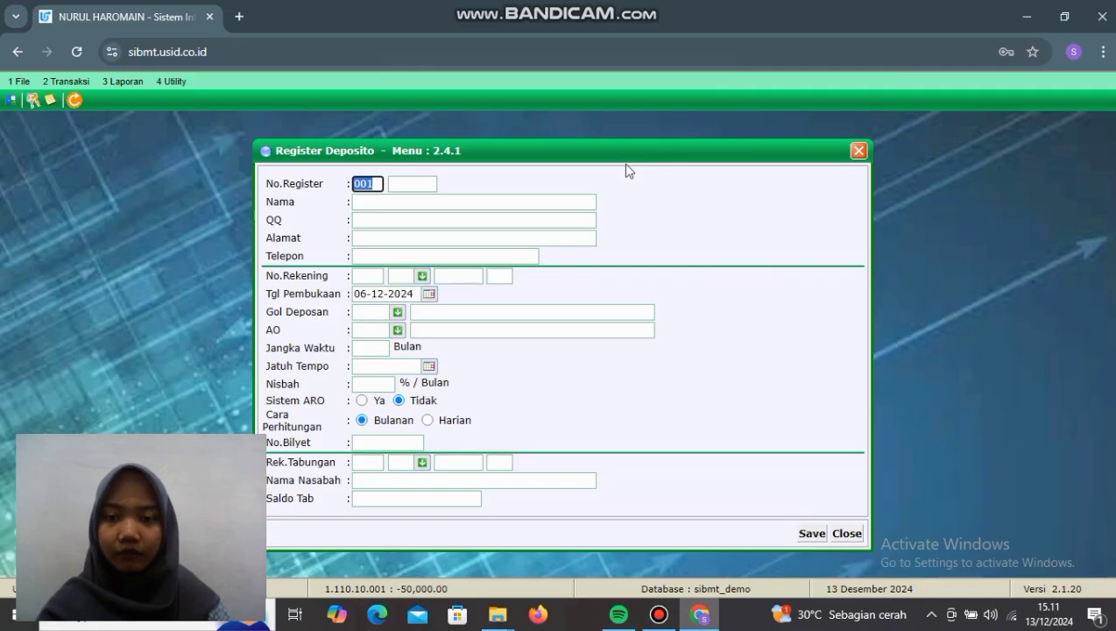
Step: Search Cari Register Nasabah for the customer's name
left_click(86, 83)
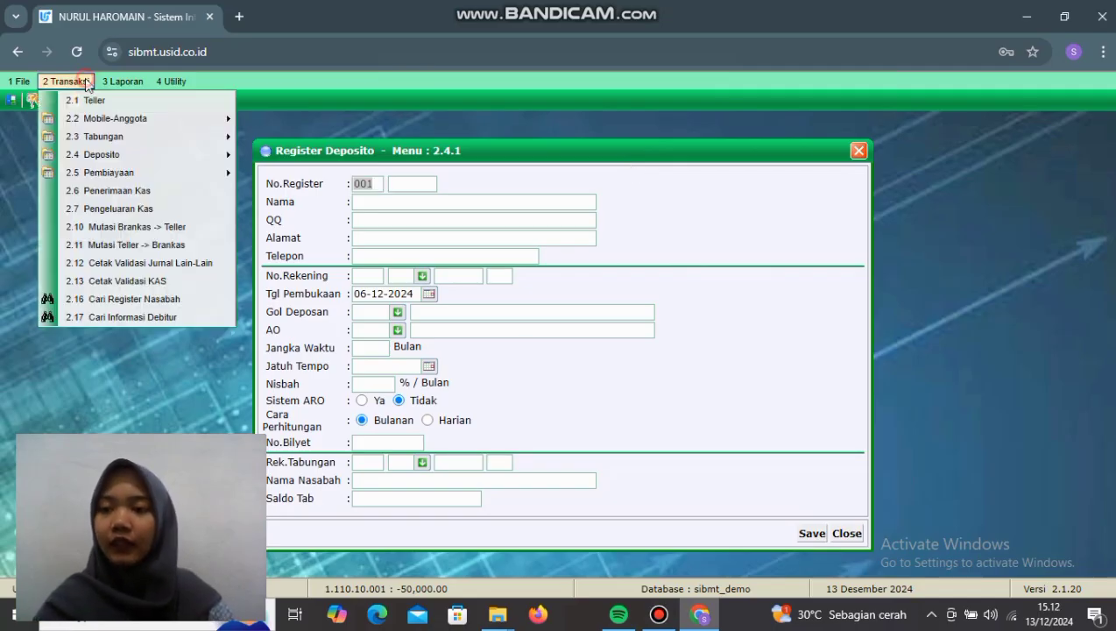
left_click(150, 299)
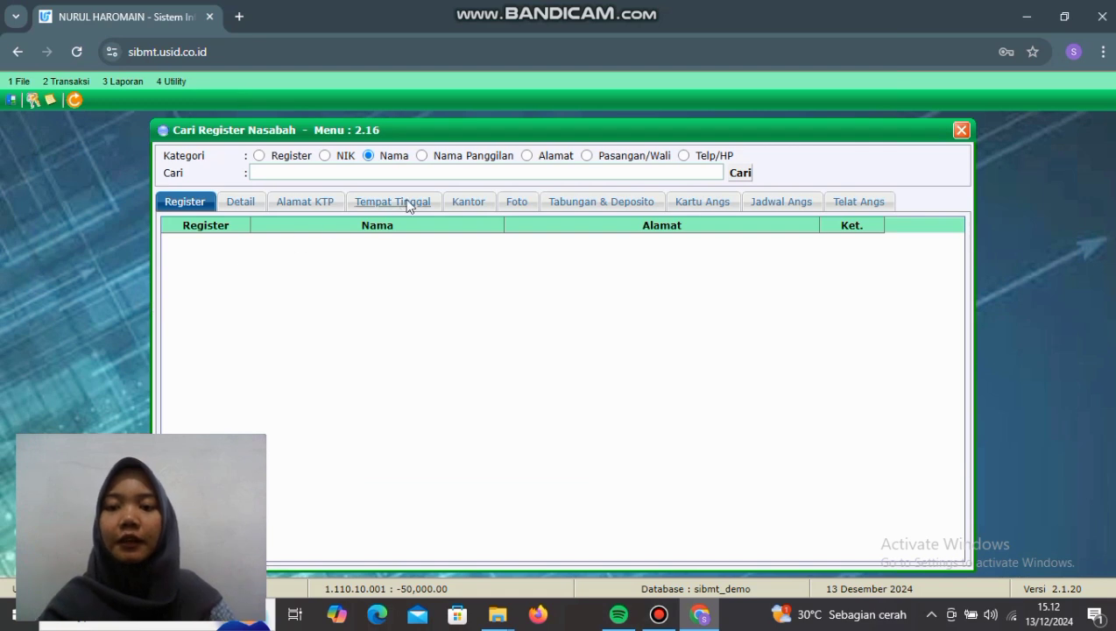
left_click(419, 172)
left_click(377, 242)
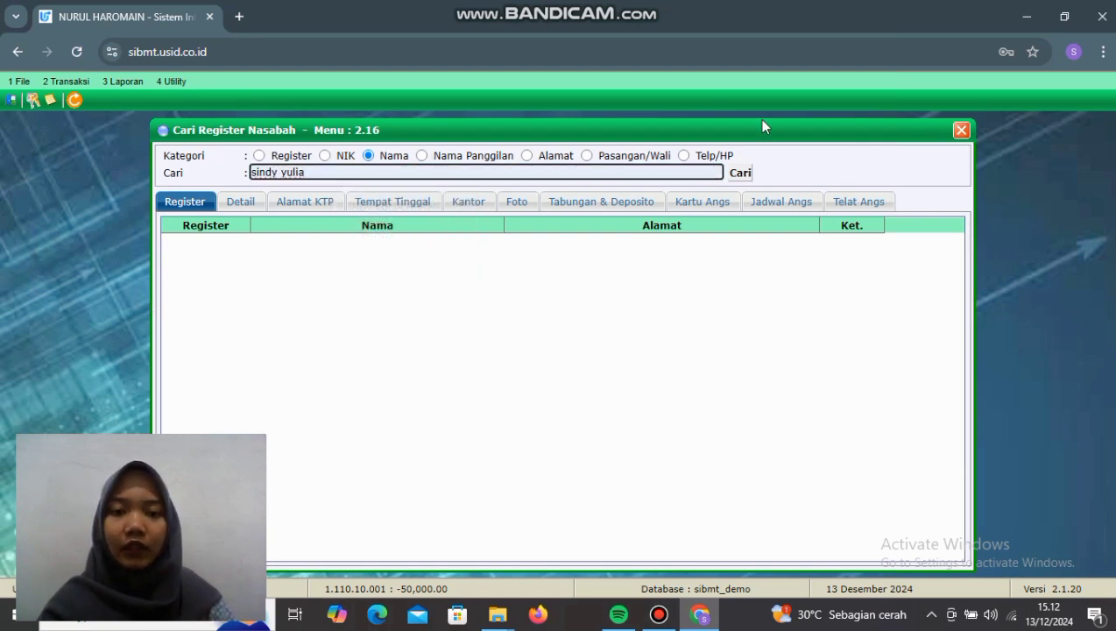
left_click(740, 173)
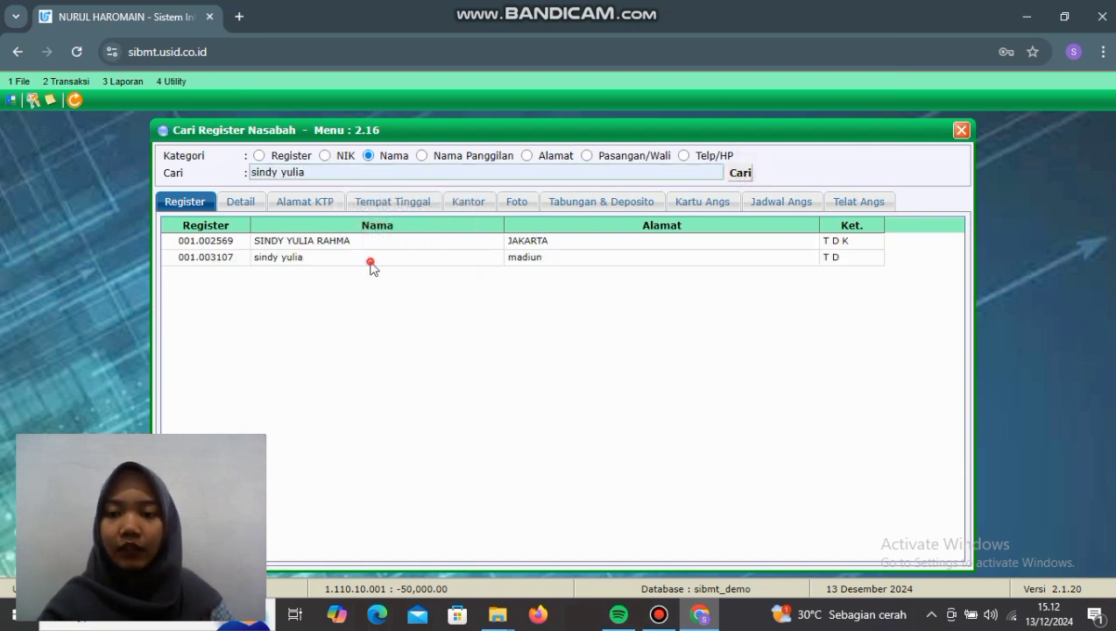
Step: Open her record to see the new deposit at 0.00 beside 19,000,000.00 savings
double_click(370, 261)
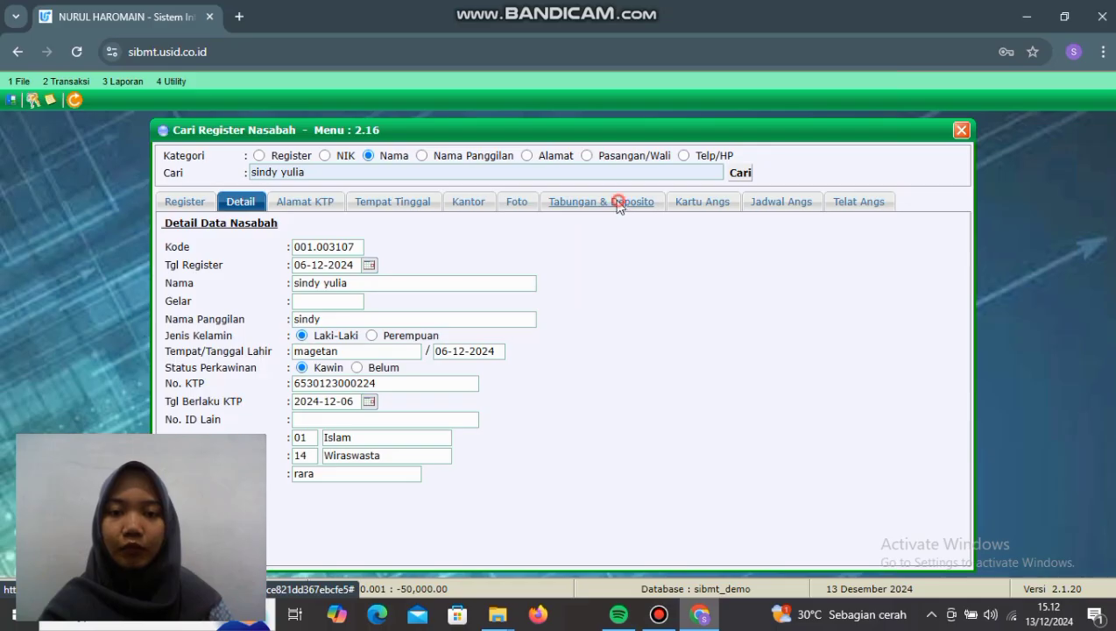
left_click(618, 203)
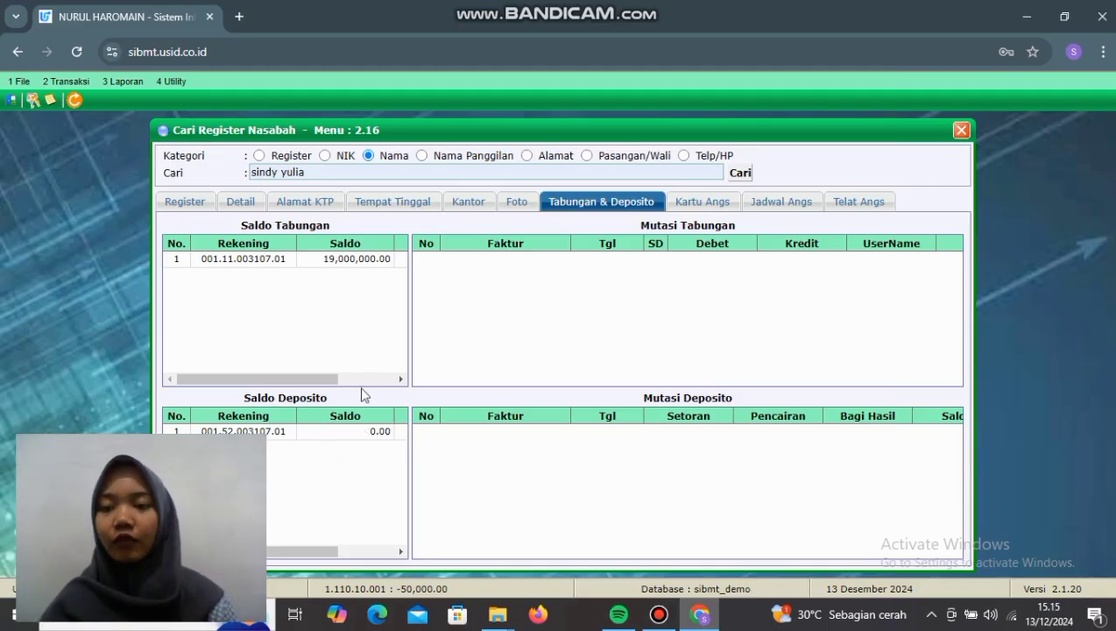
left_click(74, 81)
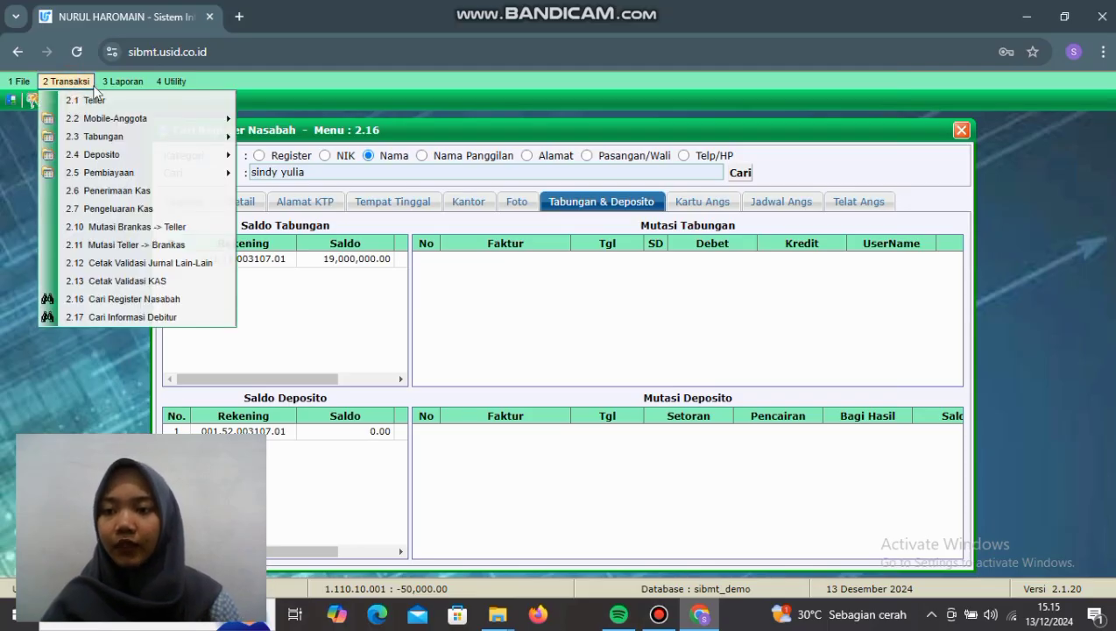
Step: Open Setoran Deposito and load the customer's deposit account (product 52, sequence 01)
mouse_move(124, 158)
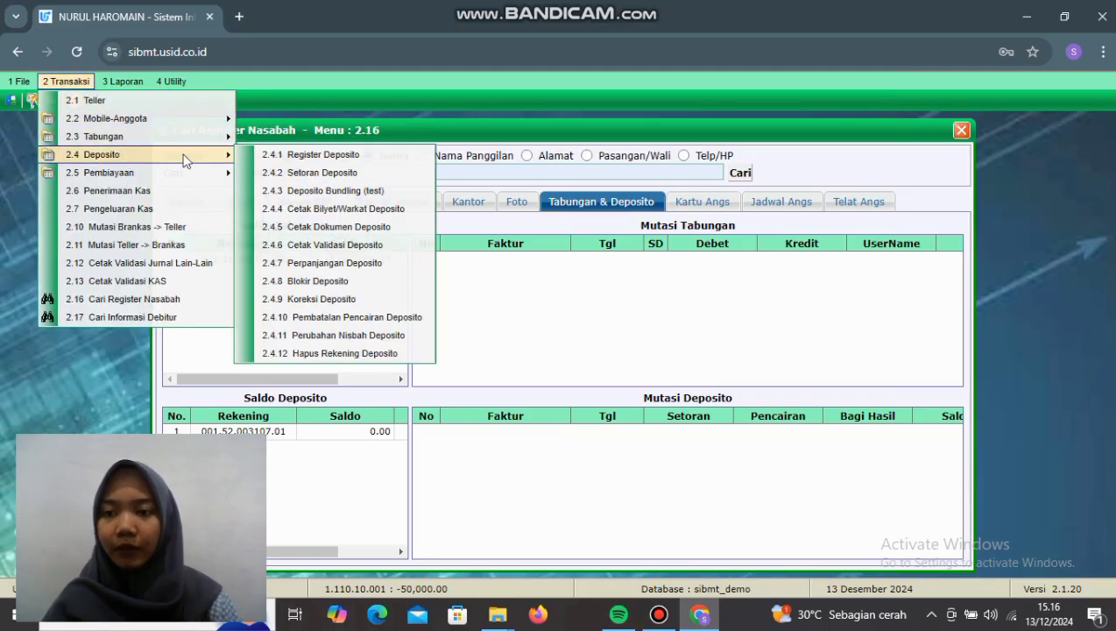
left_click(311, 173)
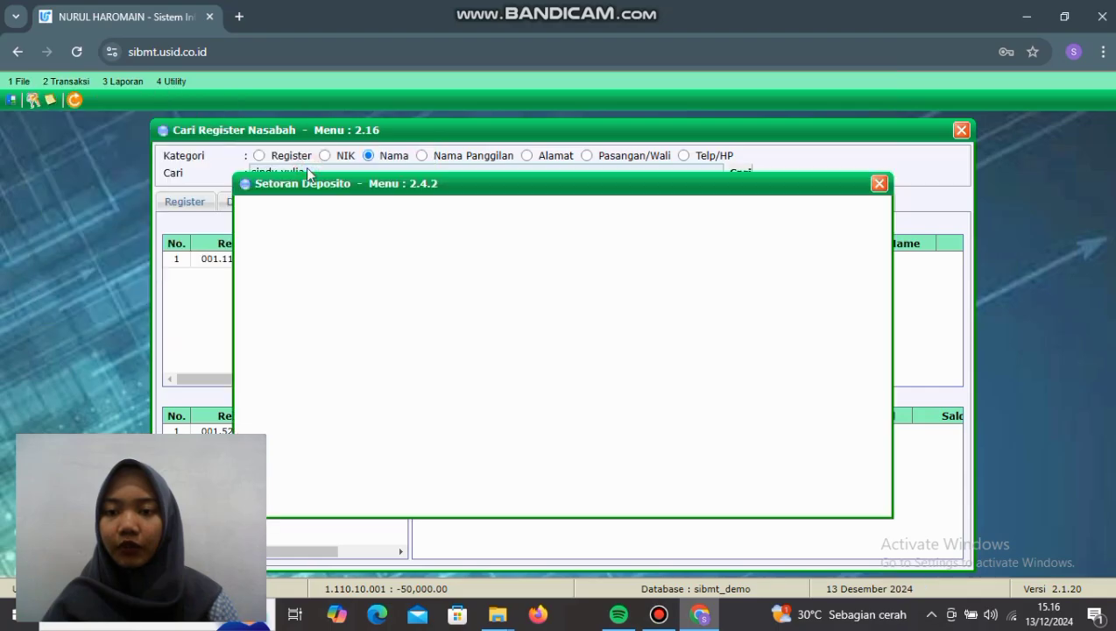
left_click(372, 218)
left_click_drag(509, 191, 594, 191)
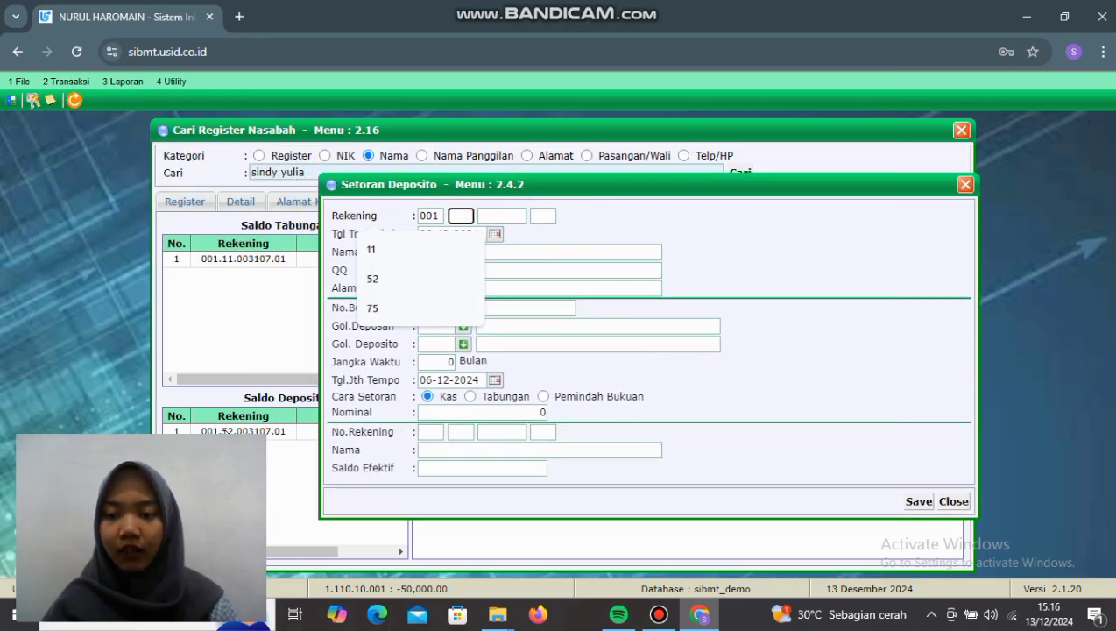
left_click(374, 279)
left_click(501, 217)
left_click(517, 280)
left_click(536, 215)
left_click(563, 251)
left_click(442, 252)
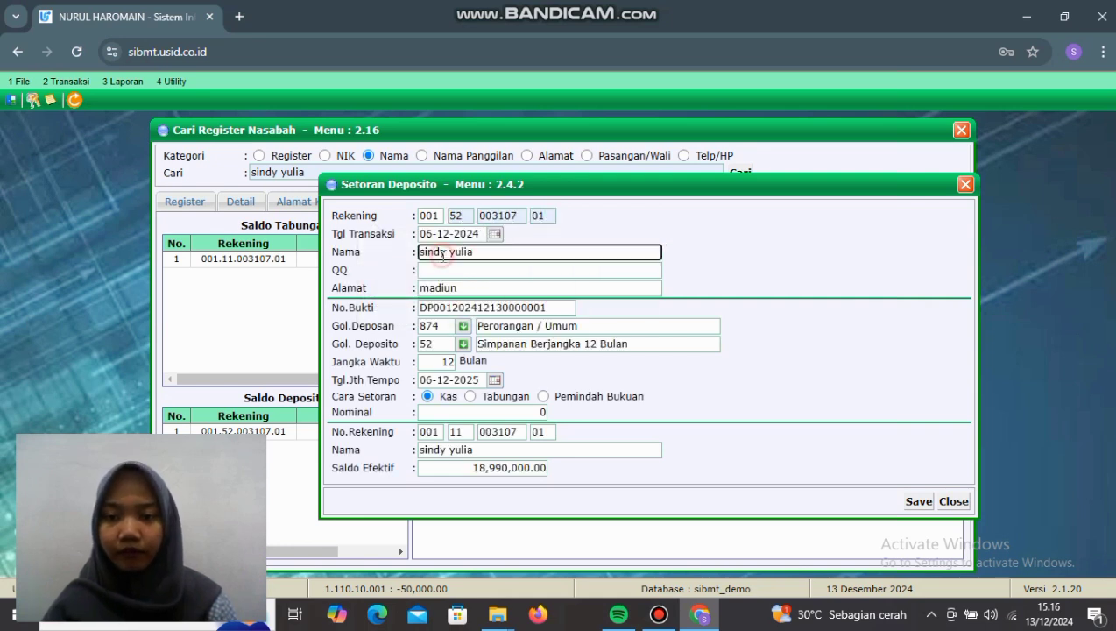
Step: Enter a 10,000,000 Nominal, save and confirm the deposit, then bring up the Transaksi menu
left_click(482, 412)
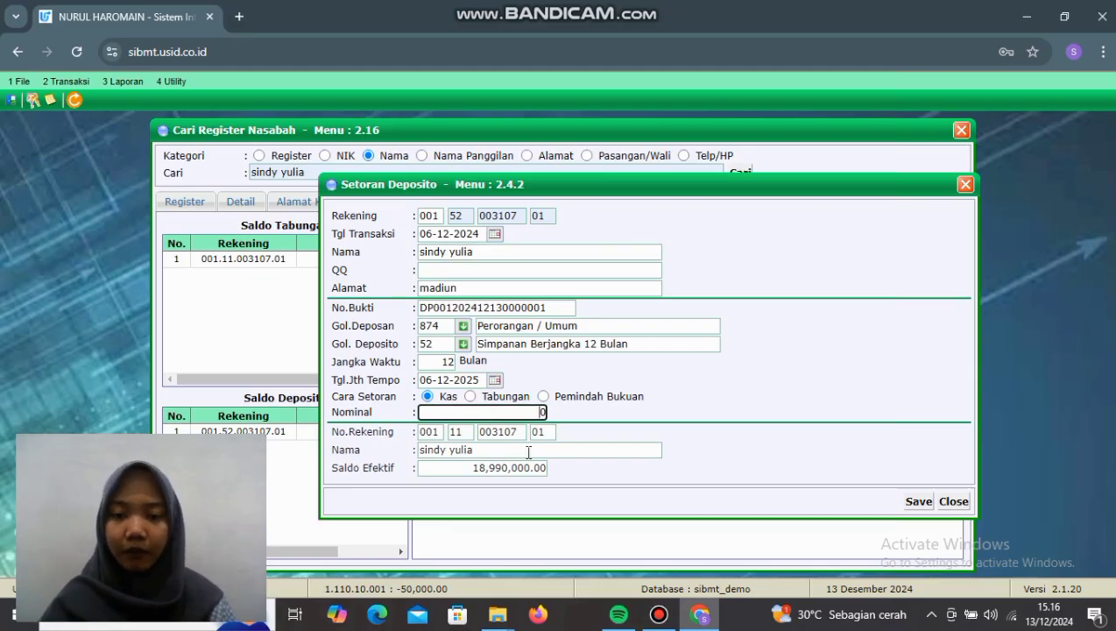
left_click(528, 467)
left_click(525, 412)
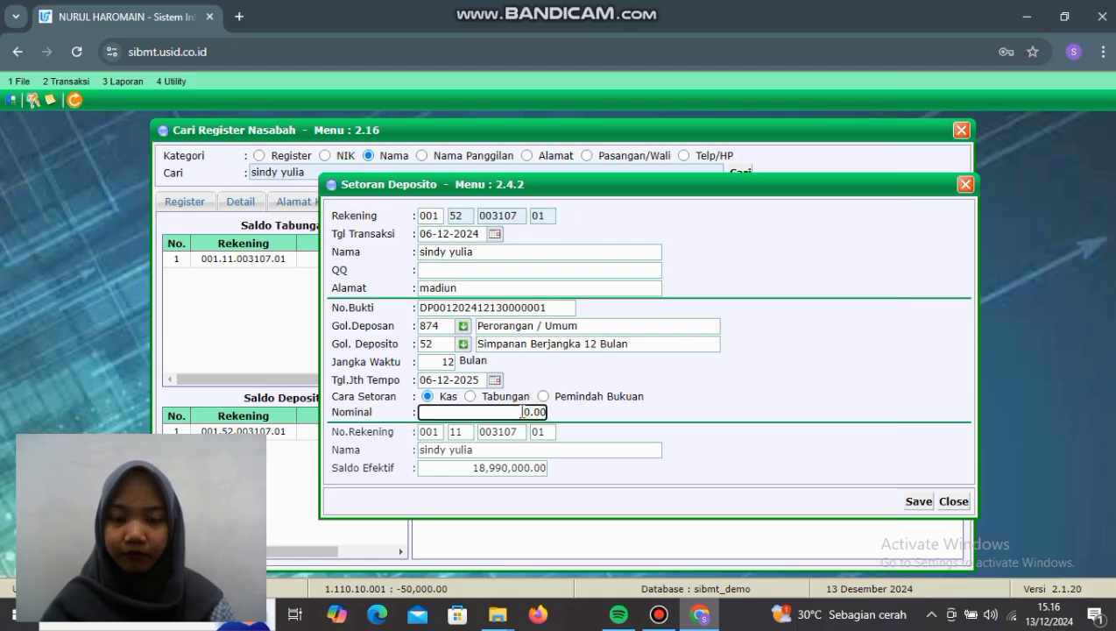
double_click(528, 411)
type("10000000")
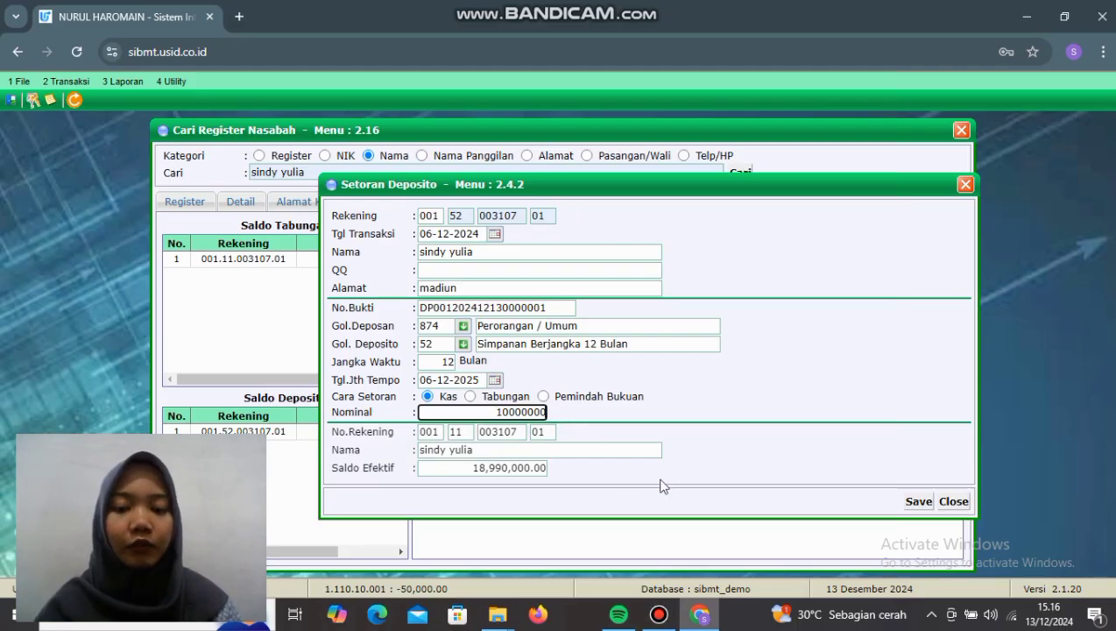
left_click(920, 502)
left_click(613, 161)
left_click(623, 159)
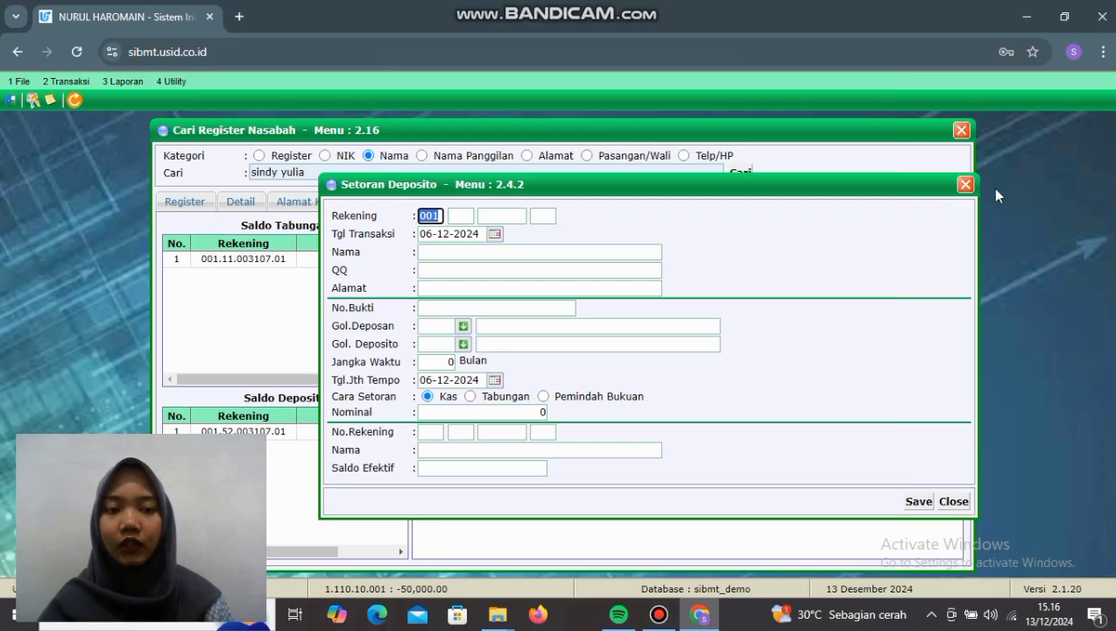
left_click(65, 80)
Step: Search Cari Register Nasabah for the customer's name and open her record
left_click(139, 298)
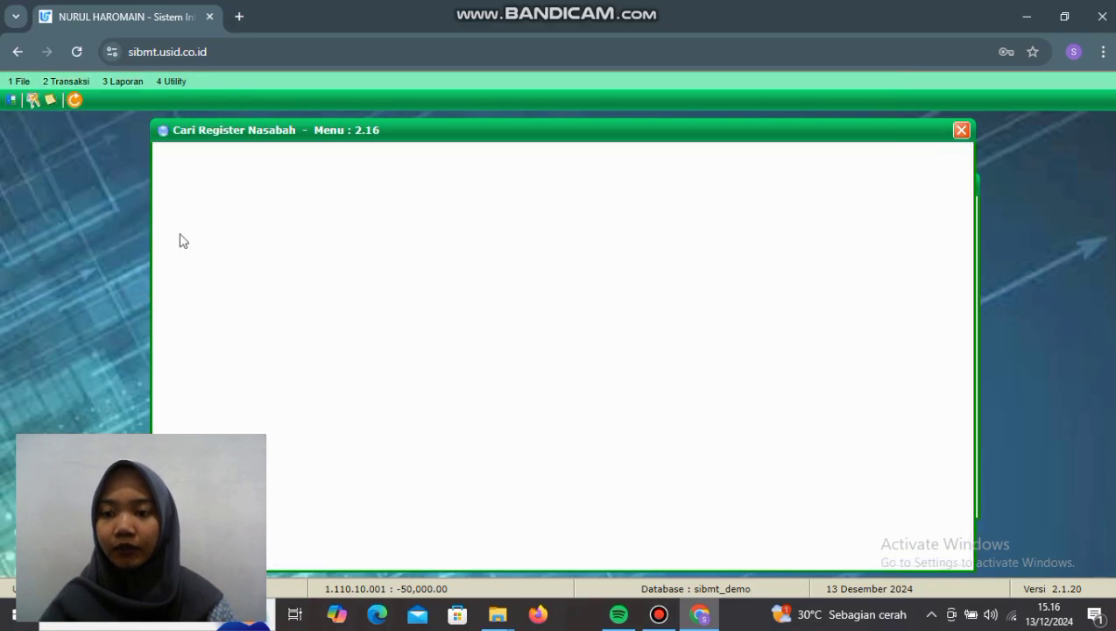
left_click(314, 173)
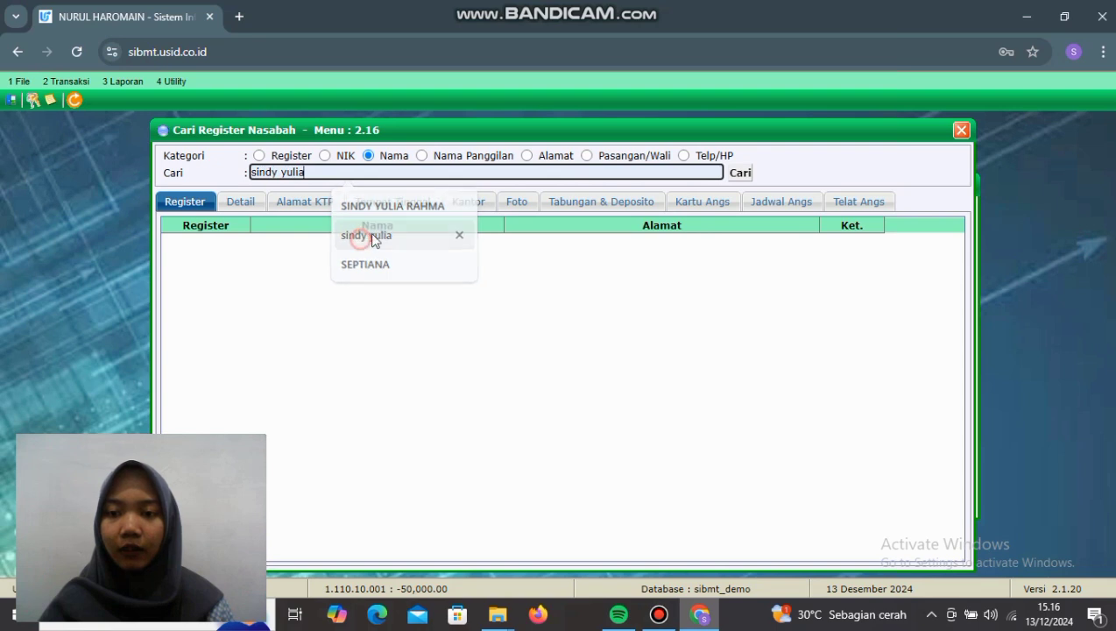
left_click(361, 237)
left_click(737, 174)
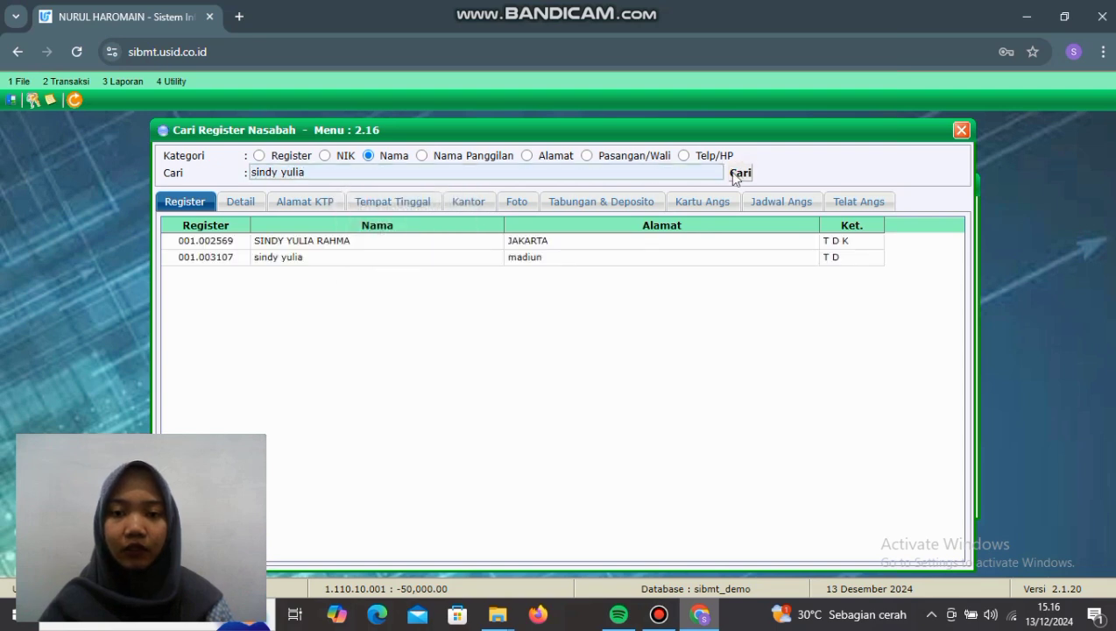
double_click(405, 261)
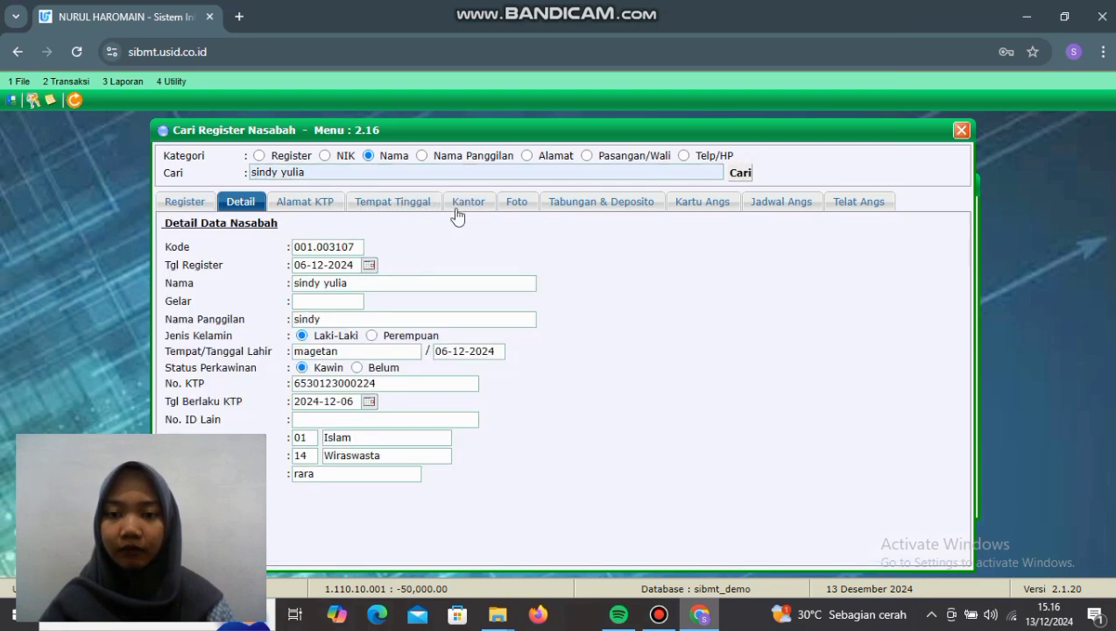
Step: Check the deposit balance of 10,000,000.00 and its 06-12-2024 Setoran entry
left_click(587, 207)
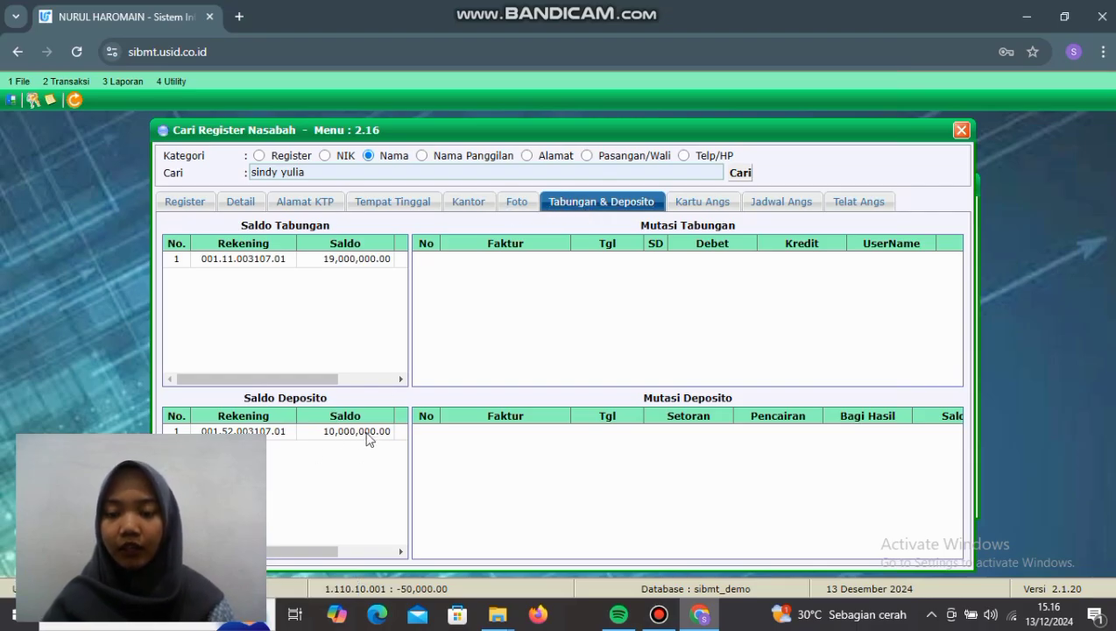
left_click(368, 438)
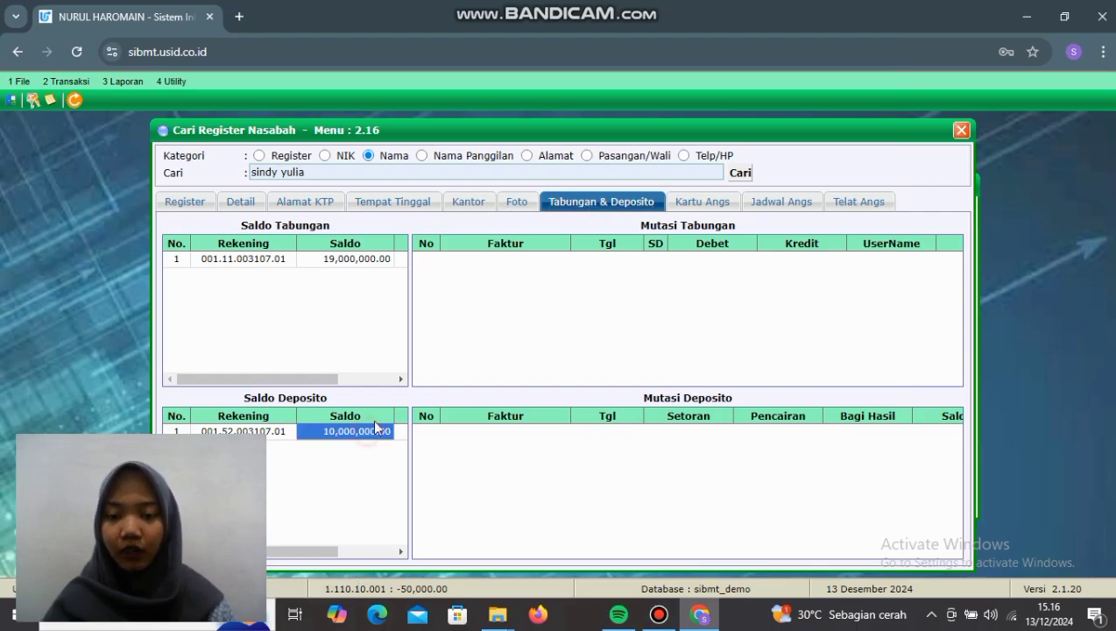
left_click(534, 552)
mouse_move(535, 552)
left_mouse_down()
mouse_move(700, 552)
mouse_move(520, 553)
left_mouse_up()
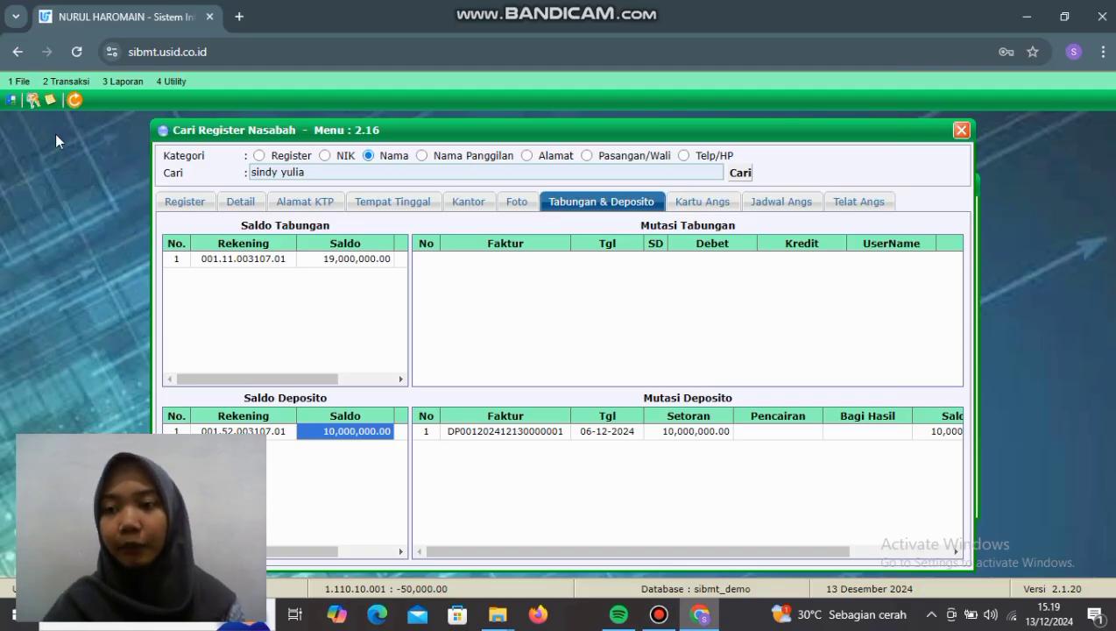
left_click(71, 85)
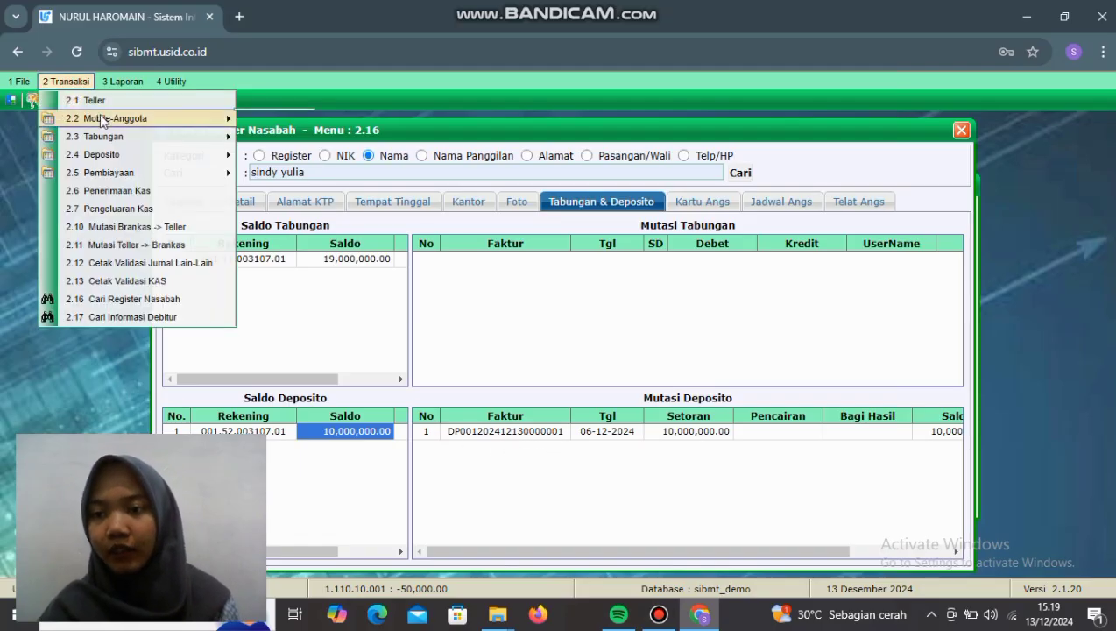
mouse_move(103, 140)
mouse_move(109, 162)
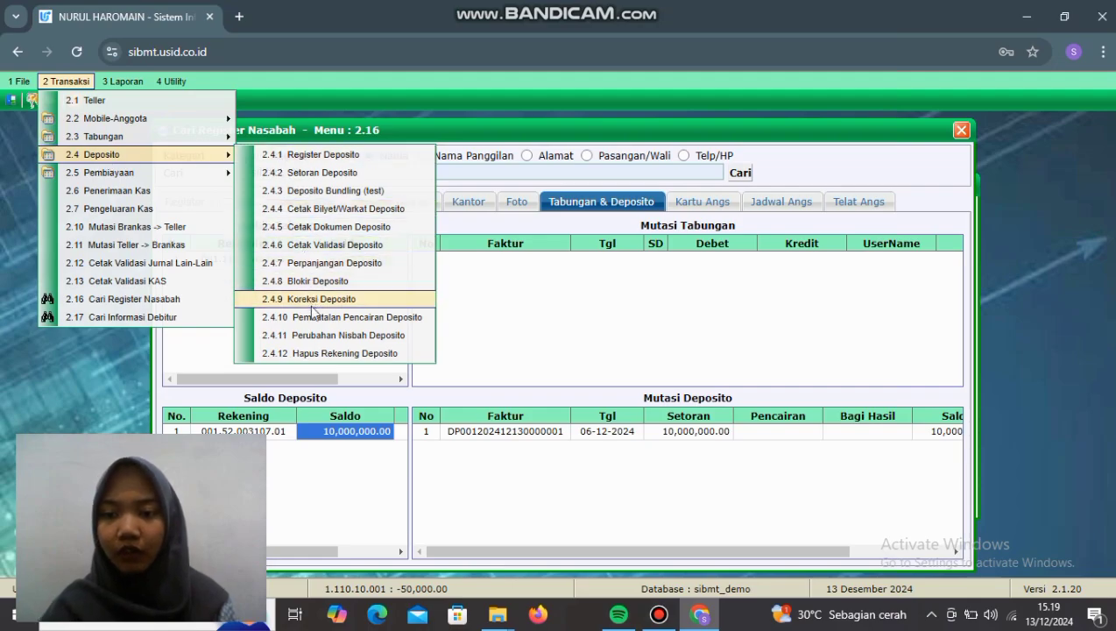
left_click(313, 301)
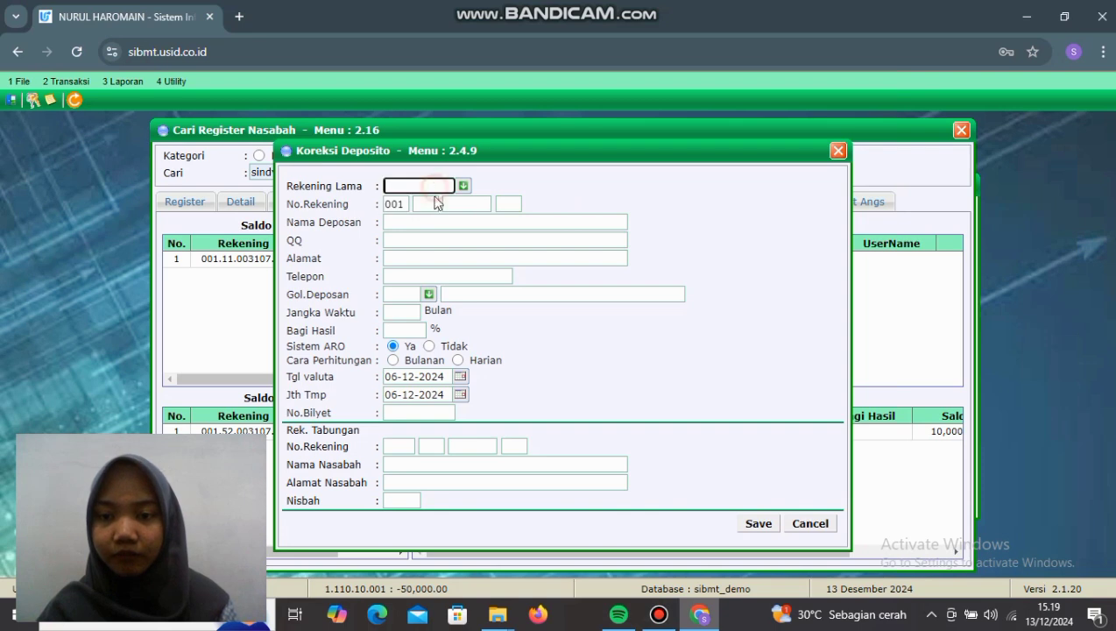
left_click(424, 203)
left_click(429, 266)
left_click(473, 204)
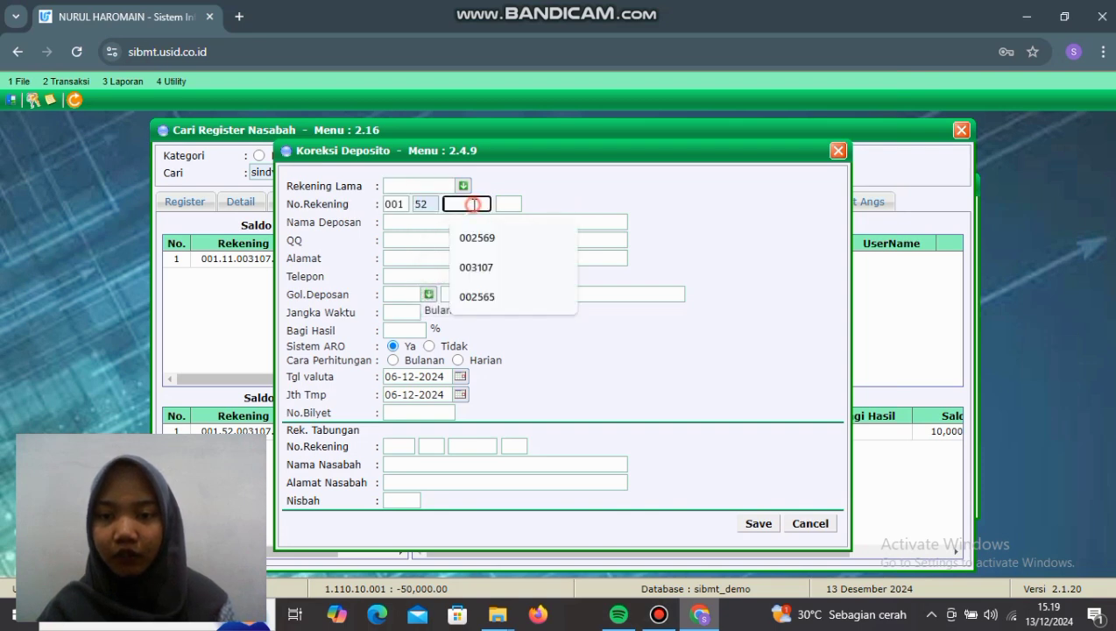
left_click(479, 259)
left_click(511, 203)
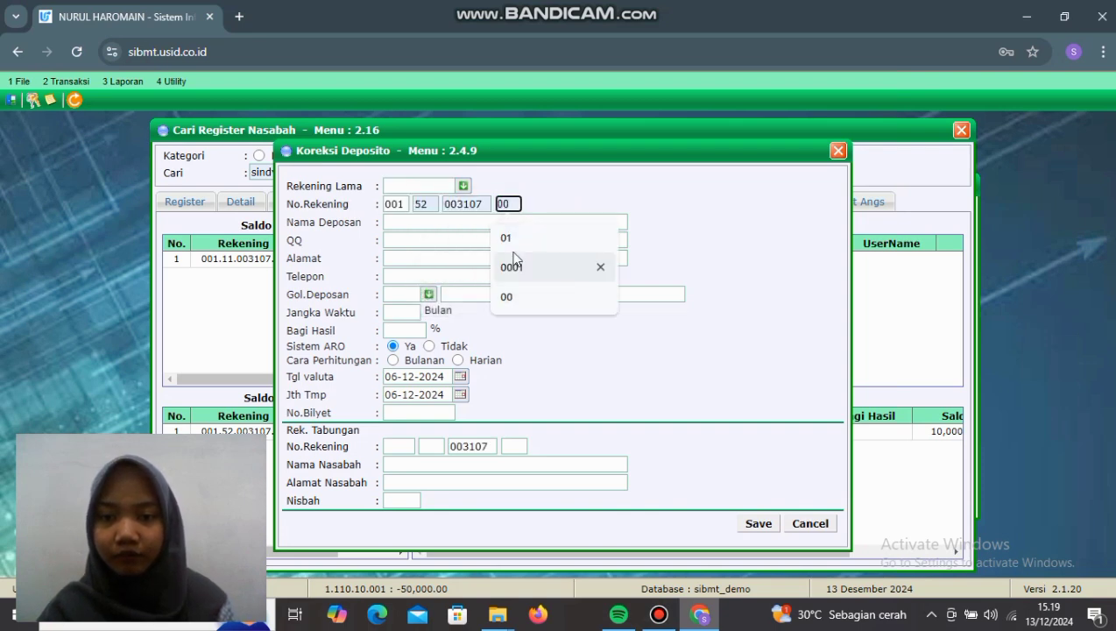
left_click(512, 238)
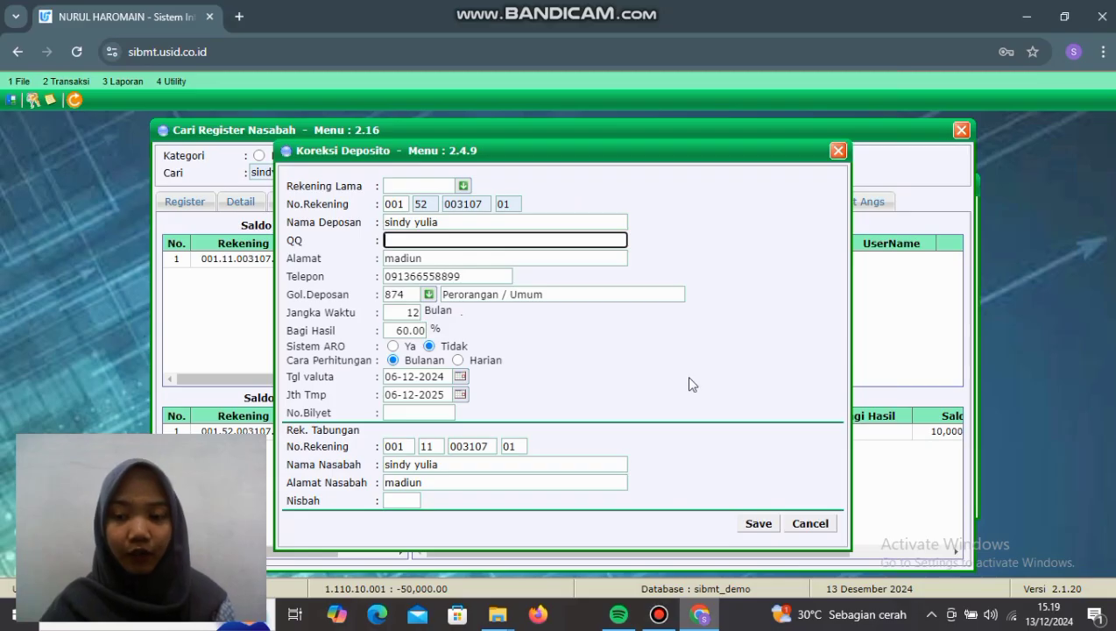
left_click(810, 523)
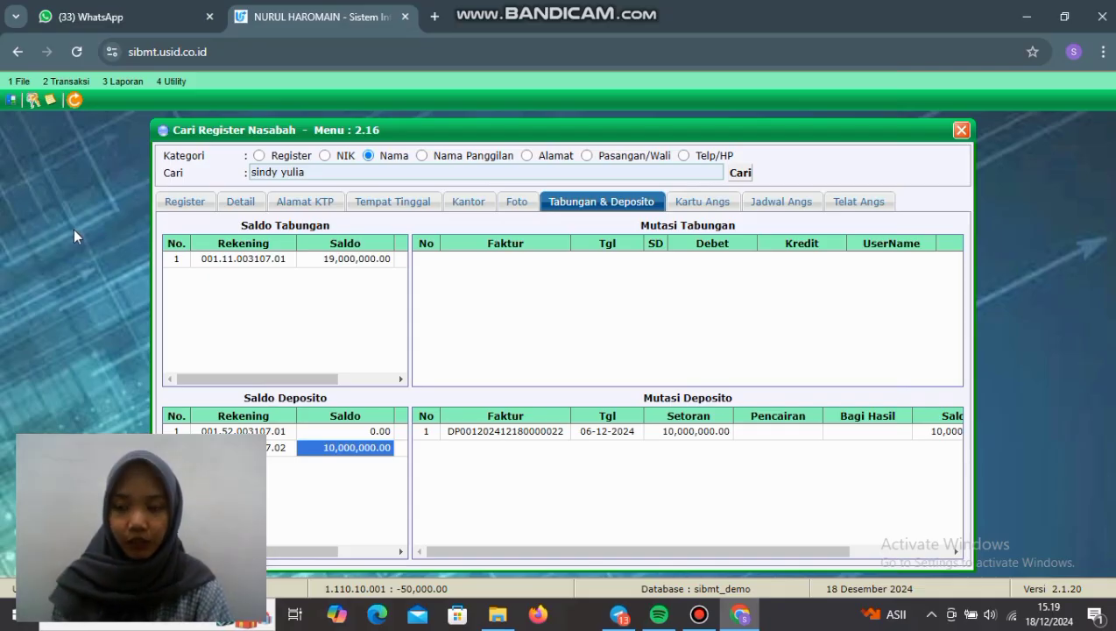
Step: Load the customer's second 12-month deposit account (product 52, suffix 02) in the Teller window
left_click(69, 87)
left_click(95, 101)
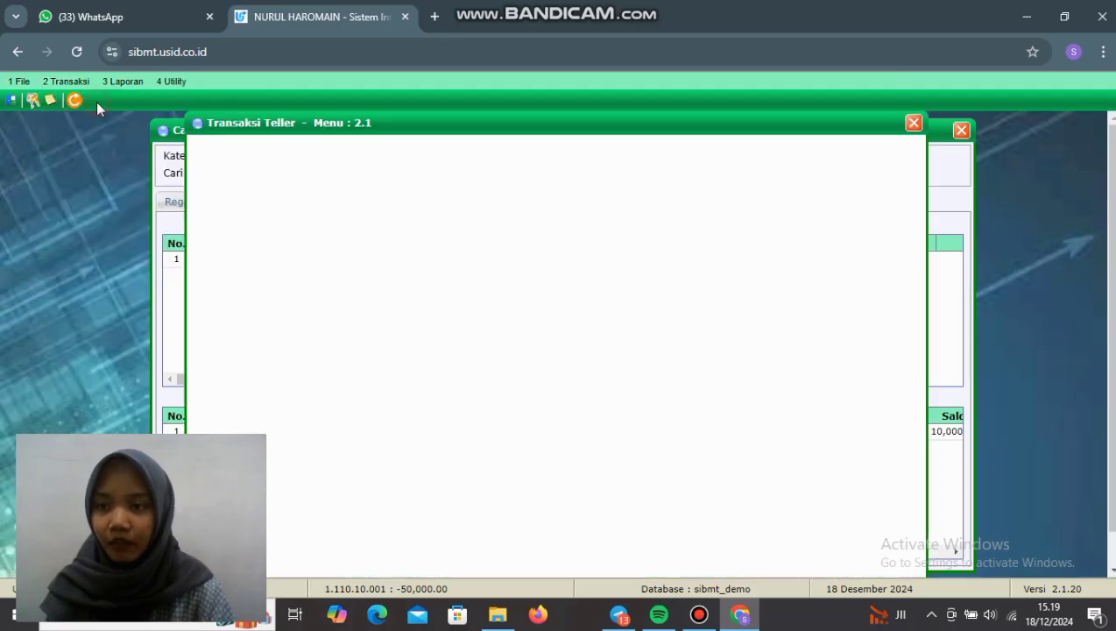
left_click(327, 152)
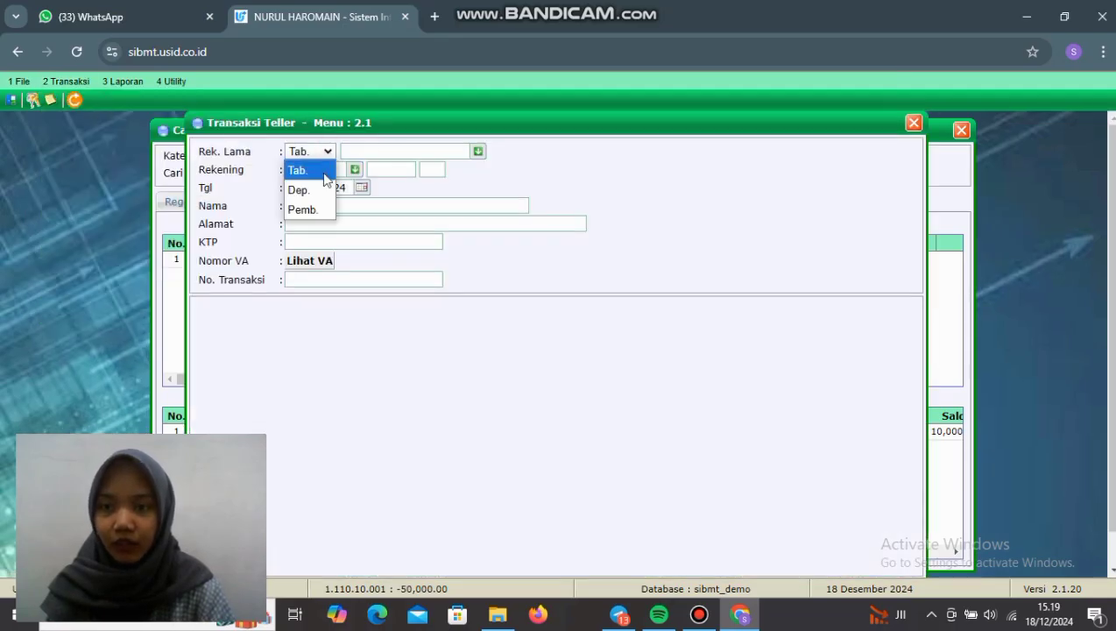
left_click(314, 191)
left_click(391, 150)
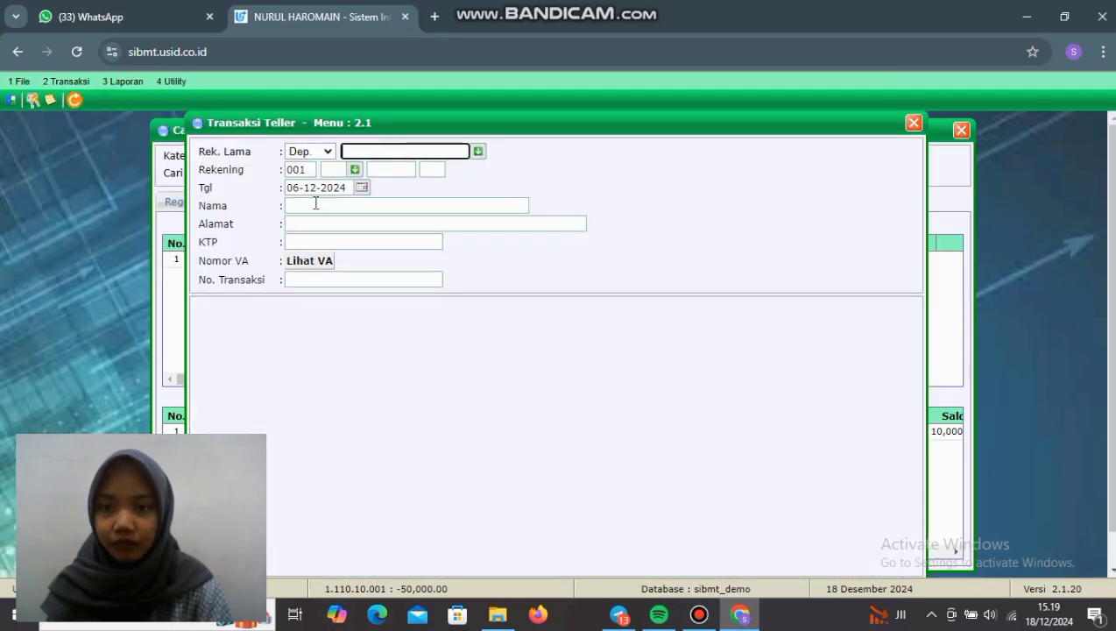
left_click(355, 169)
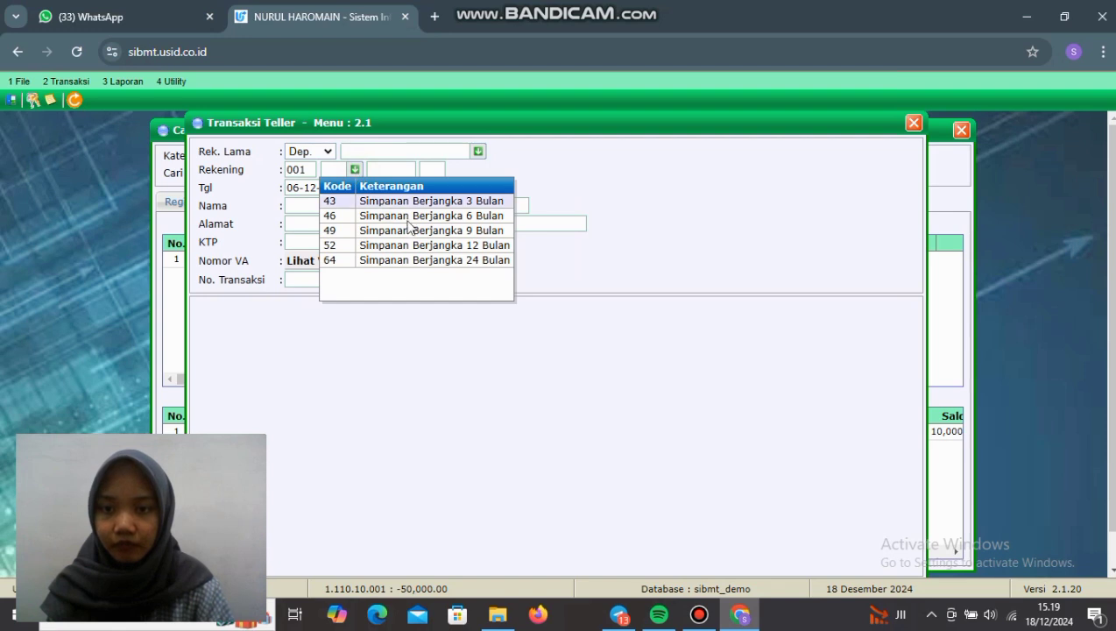
left_click(420, 247)
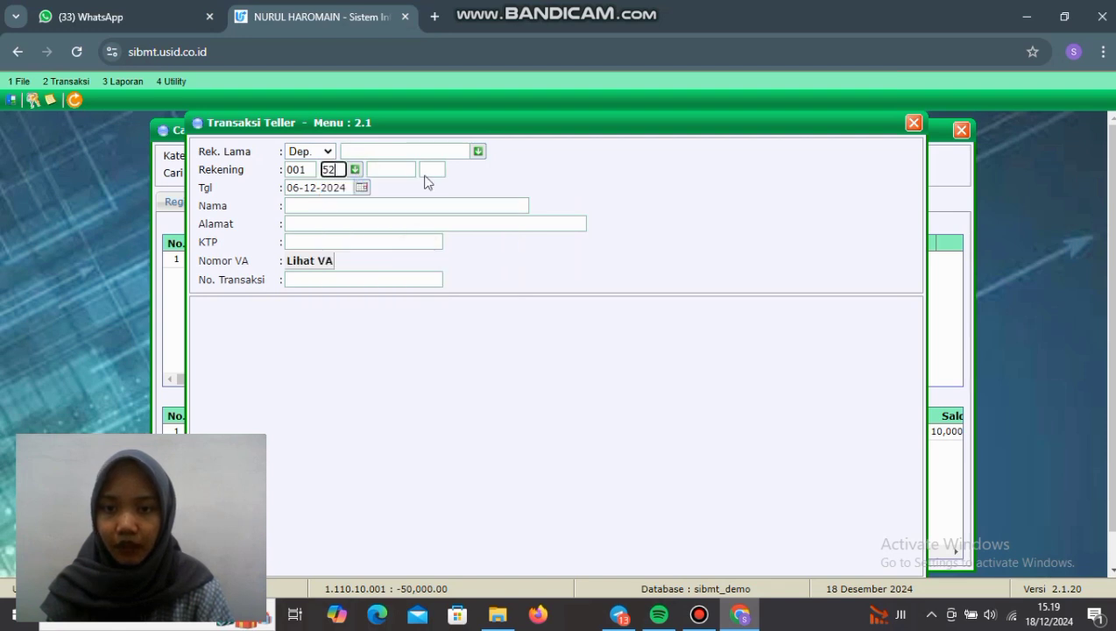
left_click(404, 171)
left_click(412, 233)
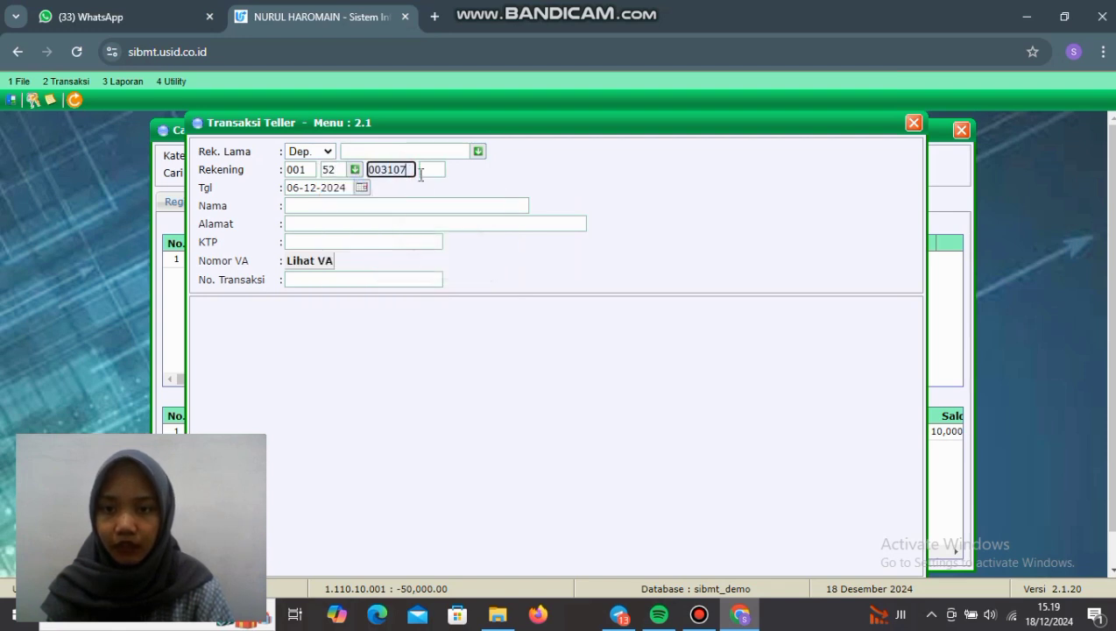
left_click(430, 171)
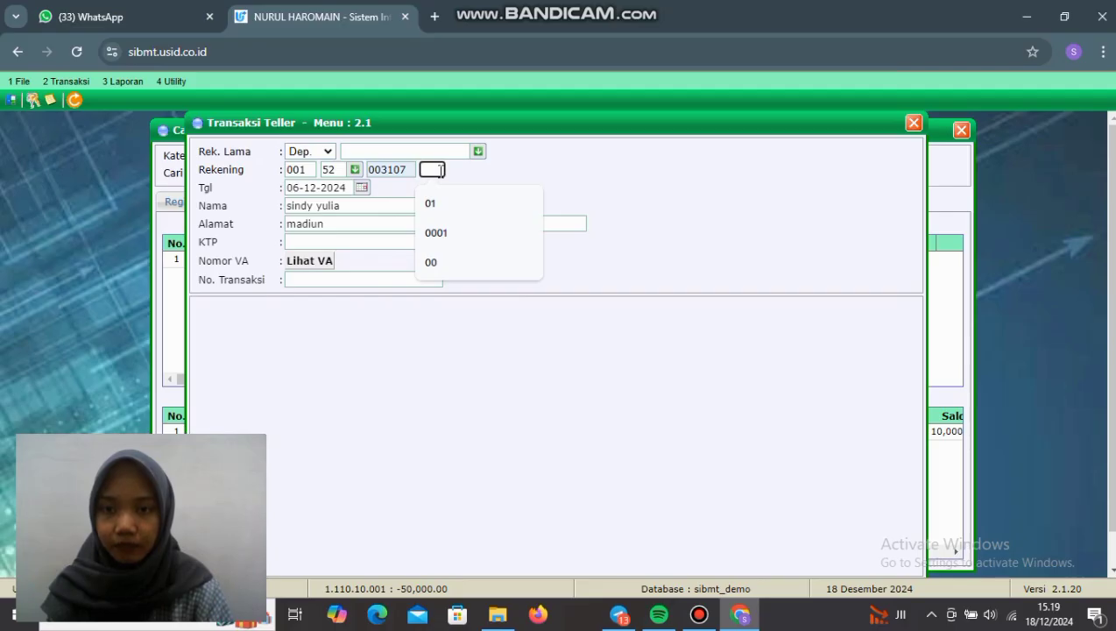
type("02")
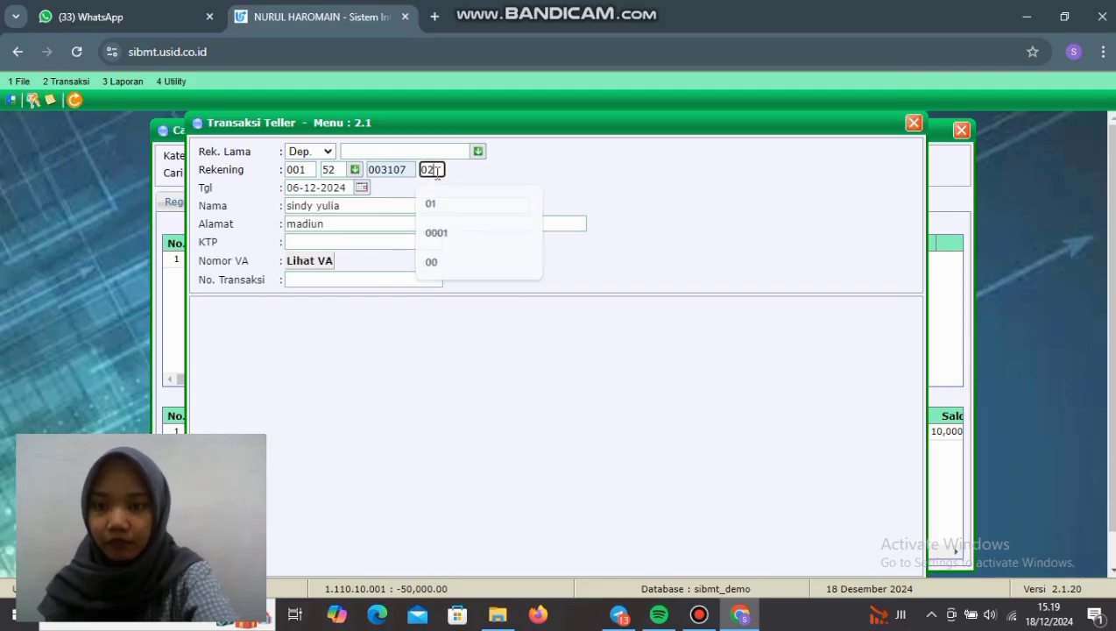
key("Tab")
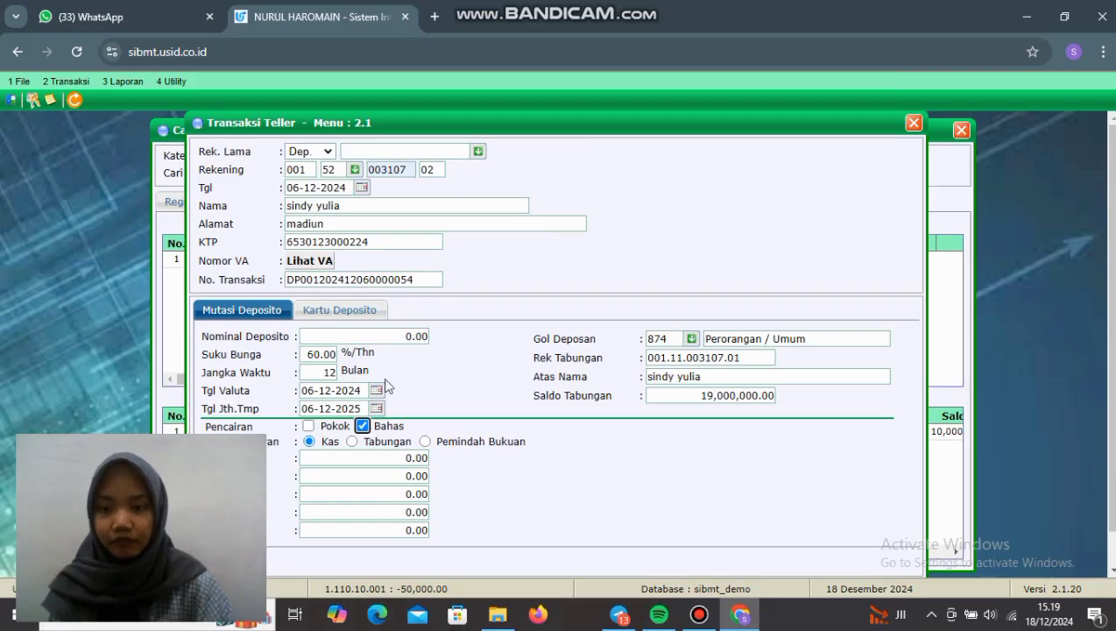
Step: Withdraw the deposit principal early into savings, accepting the warning, and save the transaction
scroll(410, 411, "down", 1)
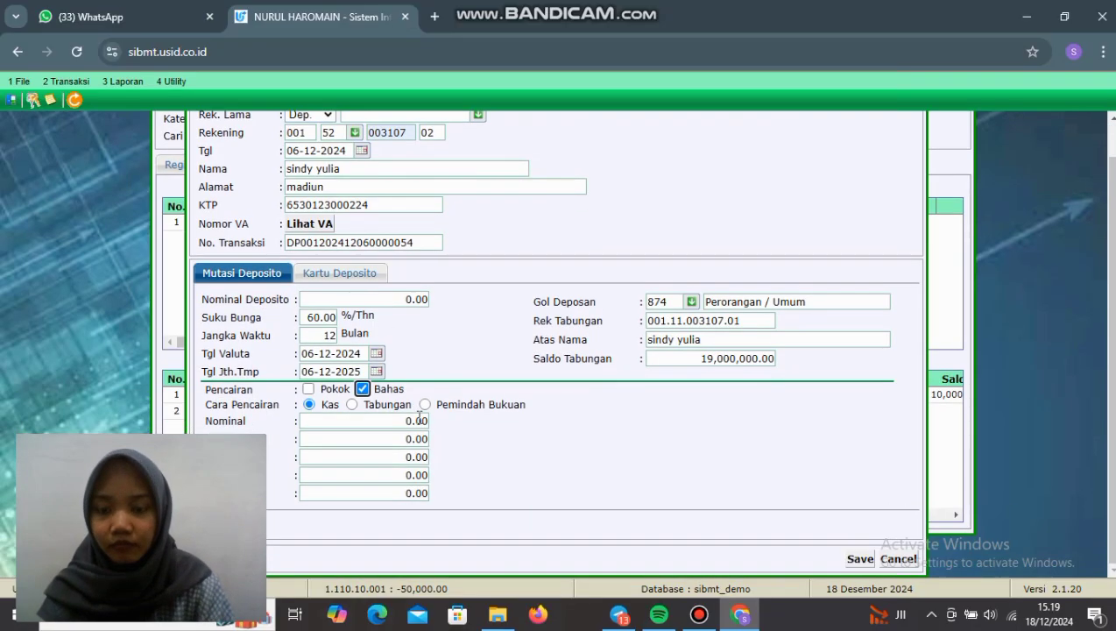
left_click(352, 405)
left_click(308, 389)
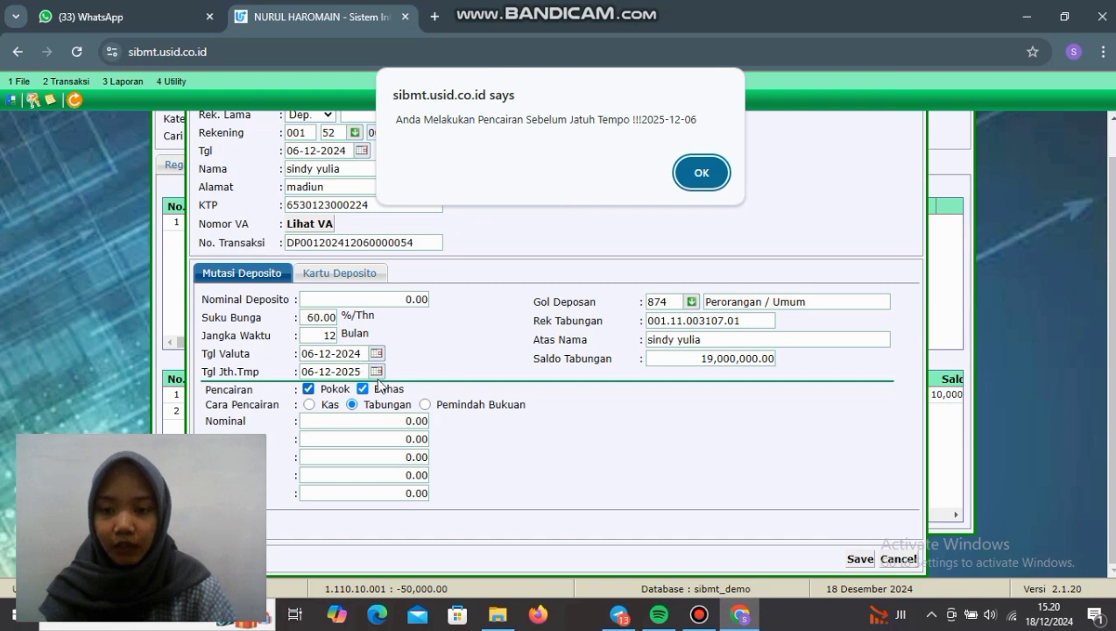
left_click(718, 175)
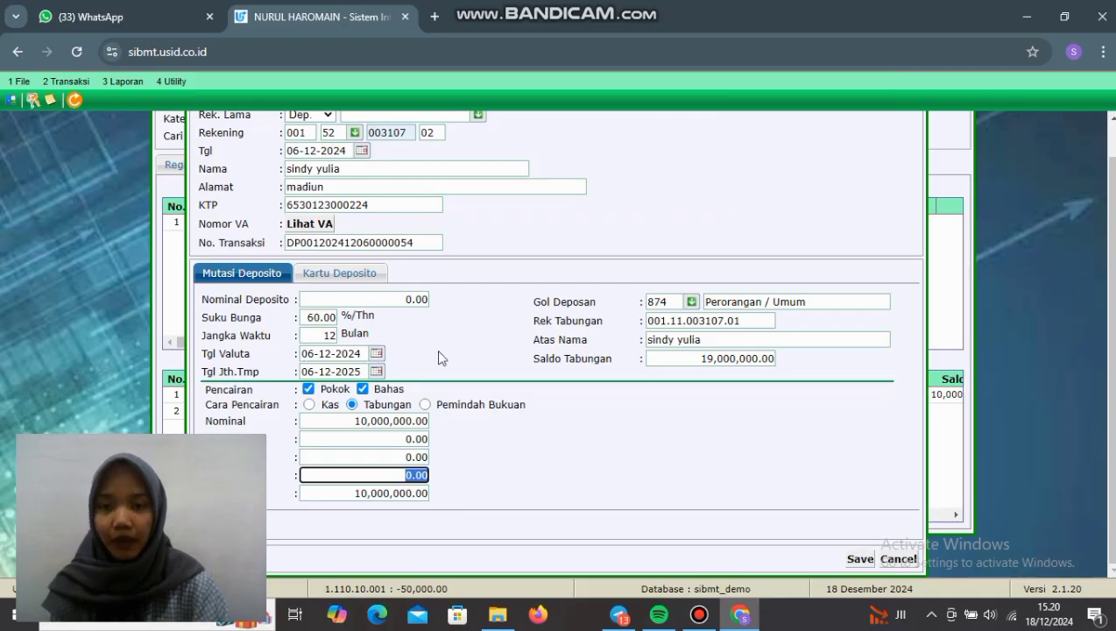
left_click(859, 558)
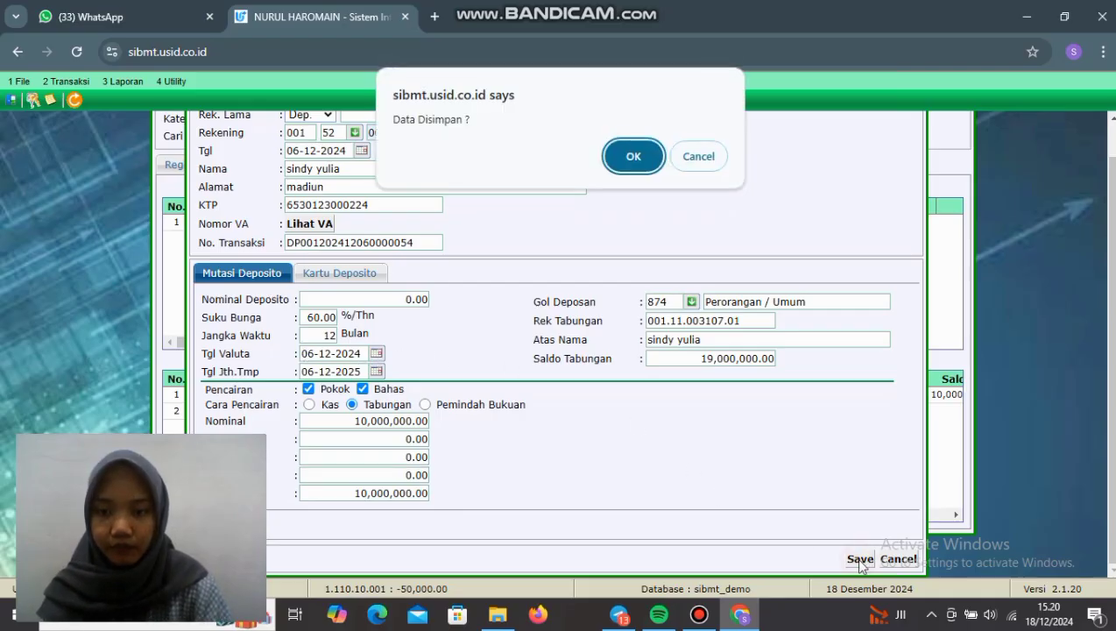
left_click(628, 162)
left_click(633, 155)
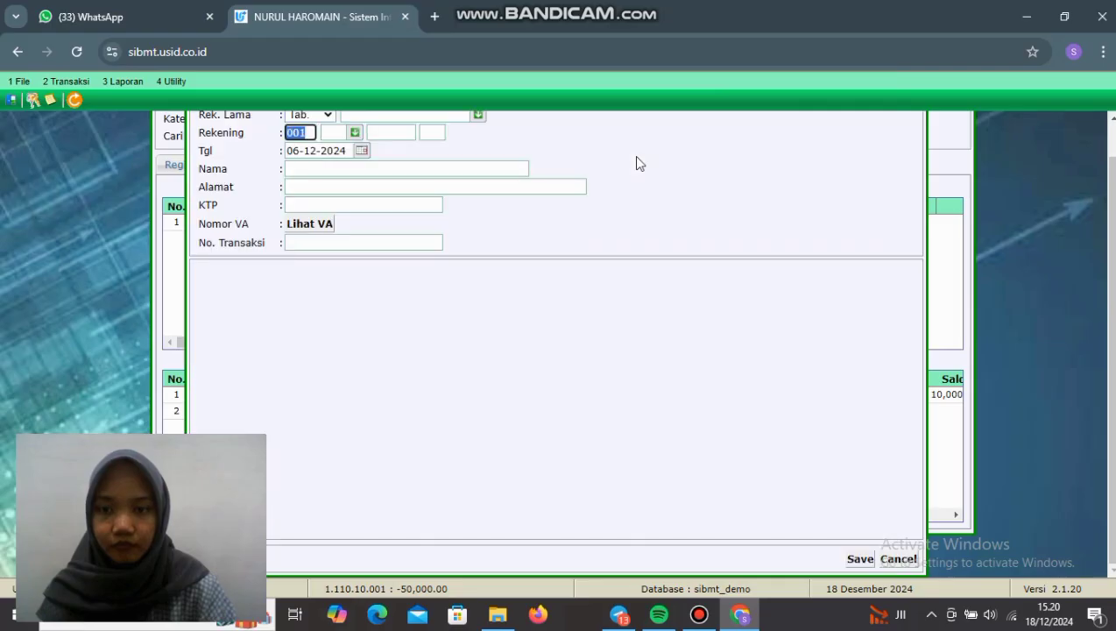
Step: Find the customer in Cari Register Nasabah and open their record
left_click(67, 81)
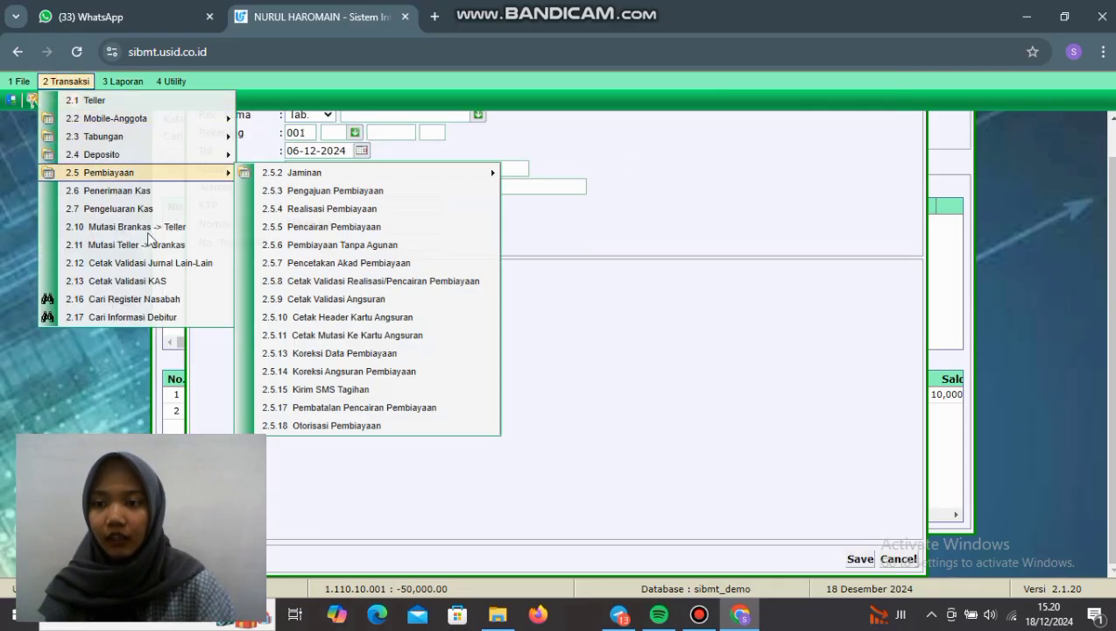
left_click(173, 302)
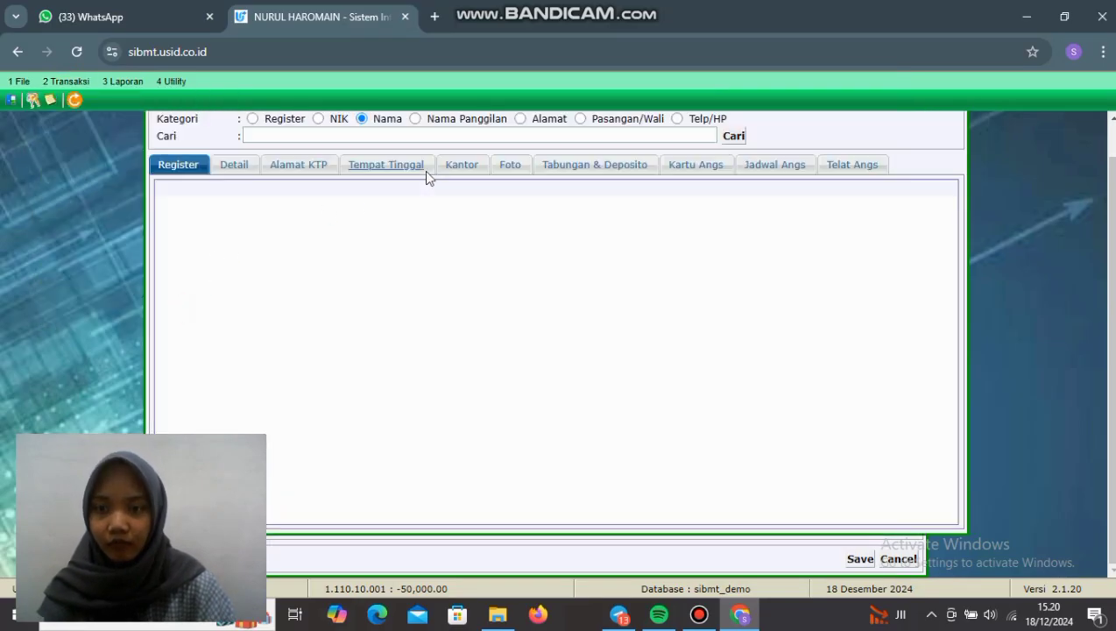
left_click(406, 138)
left_click(405, 198)
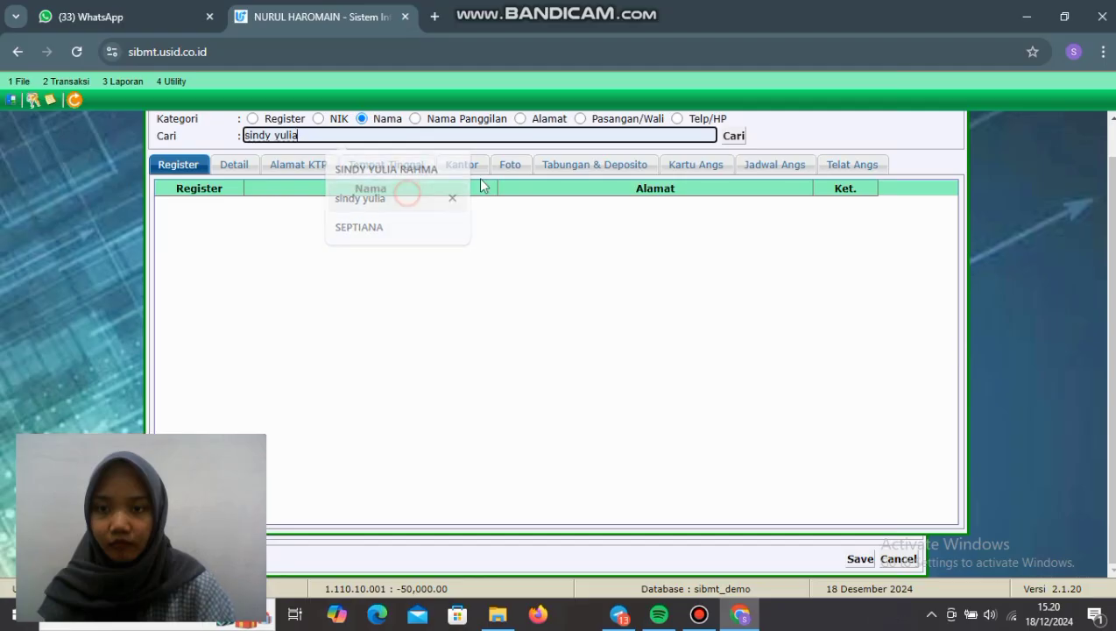
left_click(731, 139)
double_click(394, 229)
Step: Review the second deposit's and savings account's transactions, including the 10,000,000.00 Pelimpahan Deposito credit
left_click(579, 167)
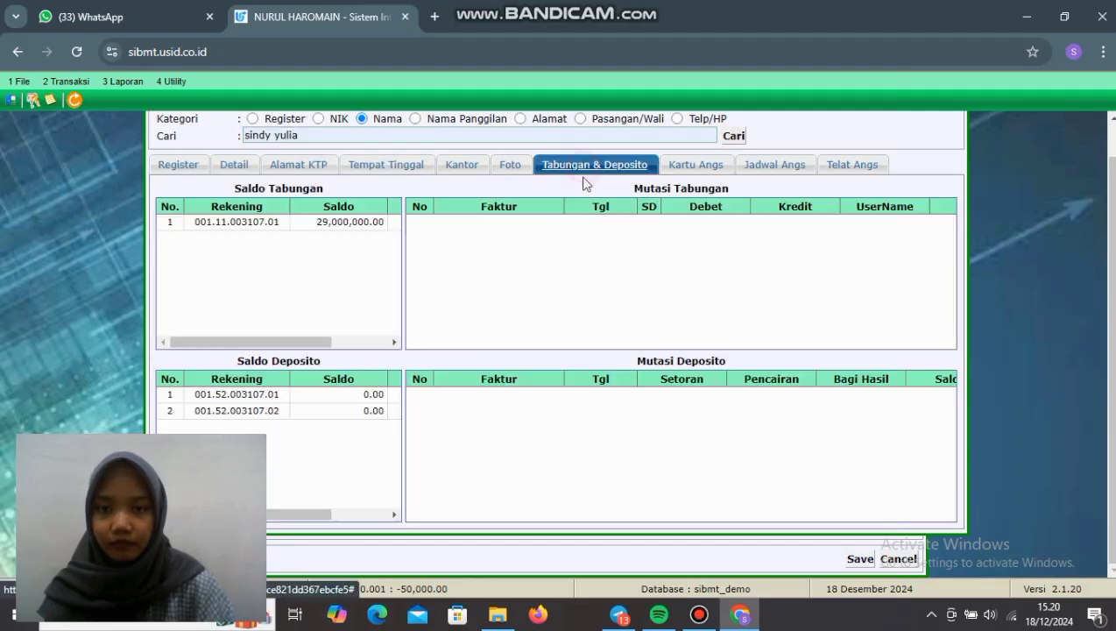
left_click(337, 412)
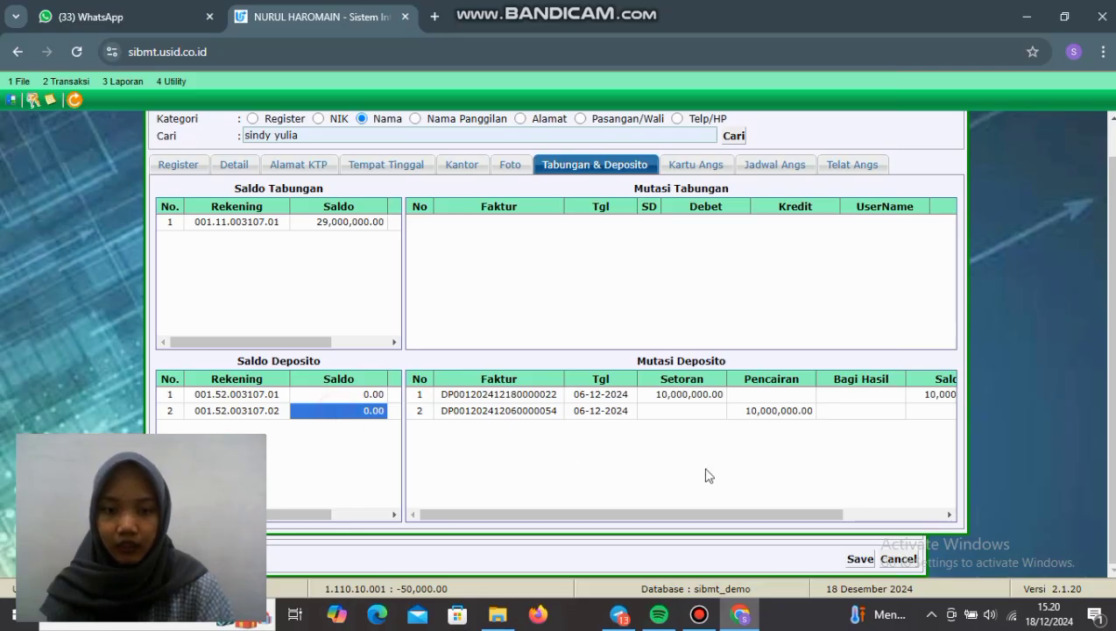
left_click_drag(638, 514, 801, 508)
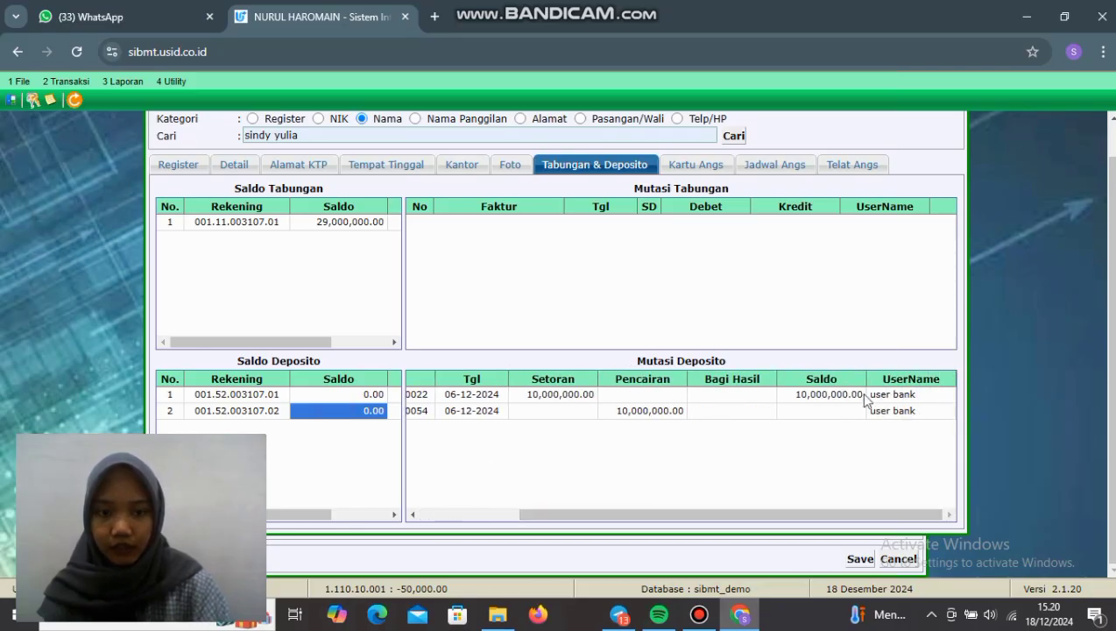
left_click(324, 222)
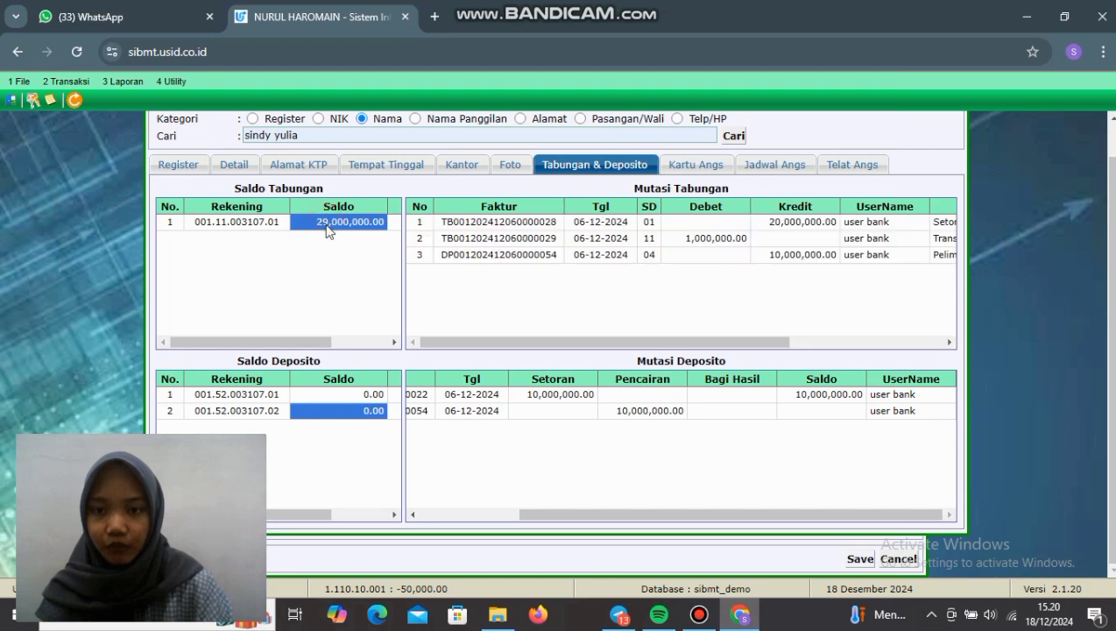
left_click_drag(512, 343, 496, 360)
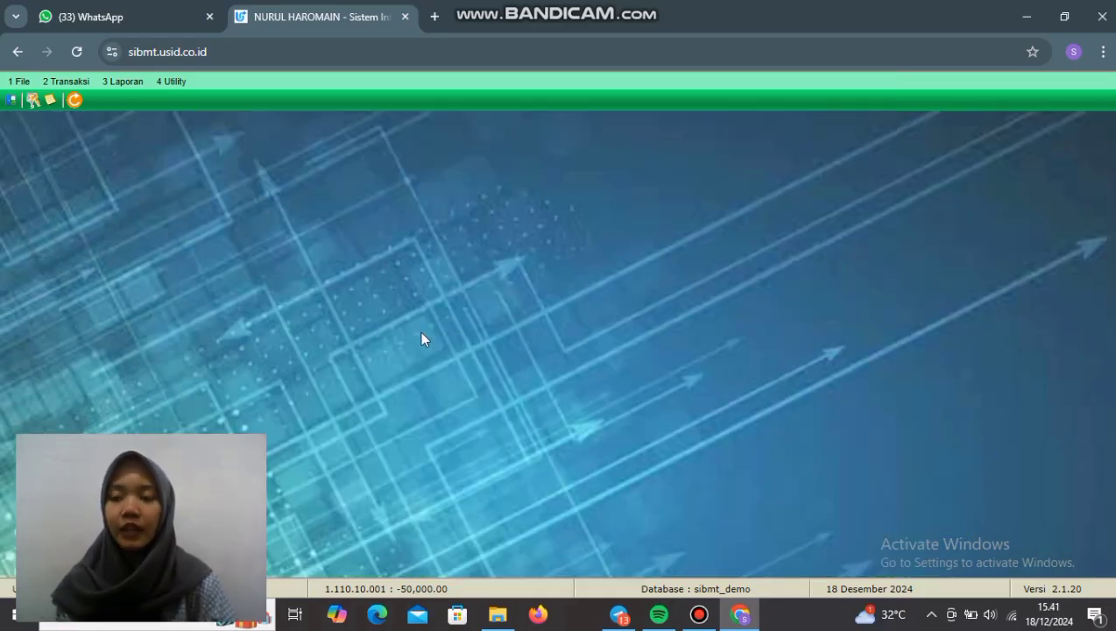
Step: Add a new Pengikatan Jaminan entry with the customer's register in the collateral number
left_click(65, 81)
mouse_move(154, 174)
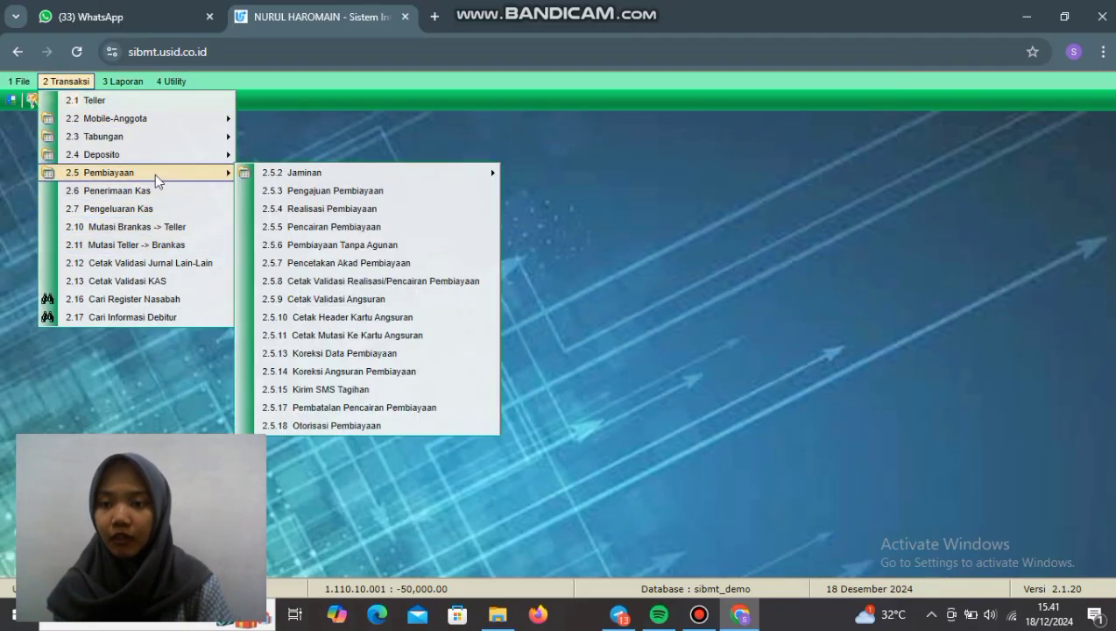
mouse_move(306, 179)
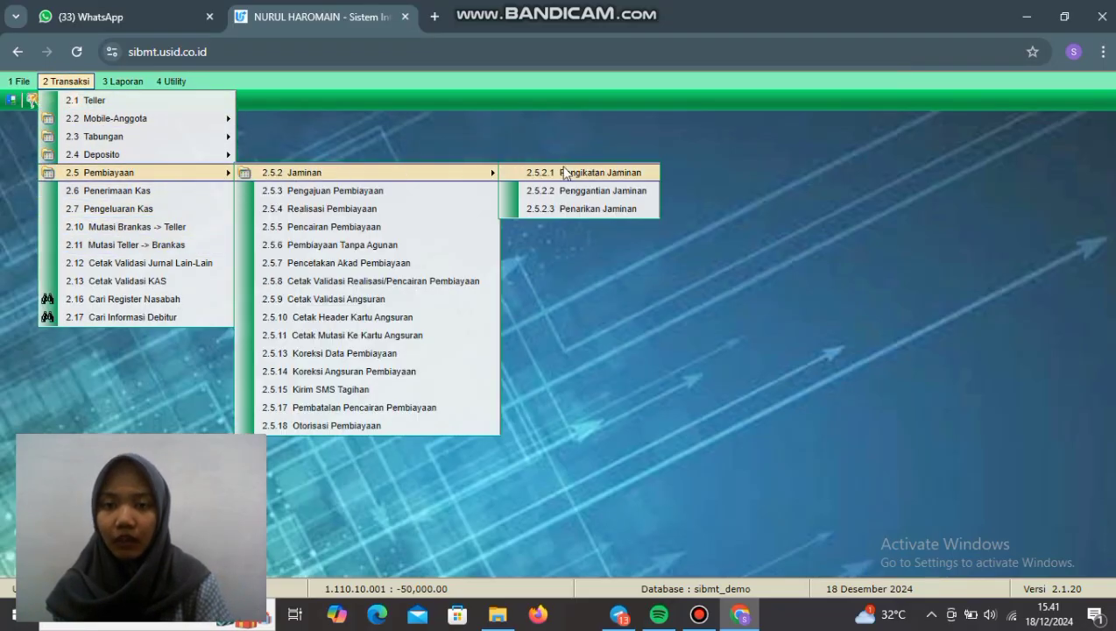
left_click(591, 174)
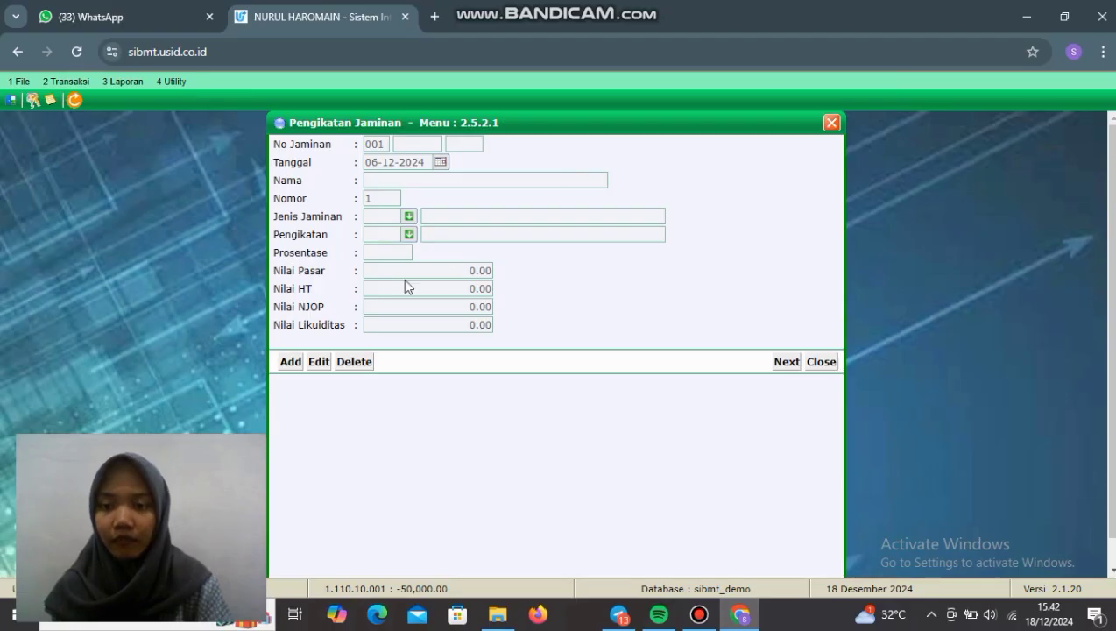
left_click(291, 361)
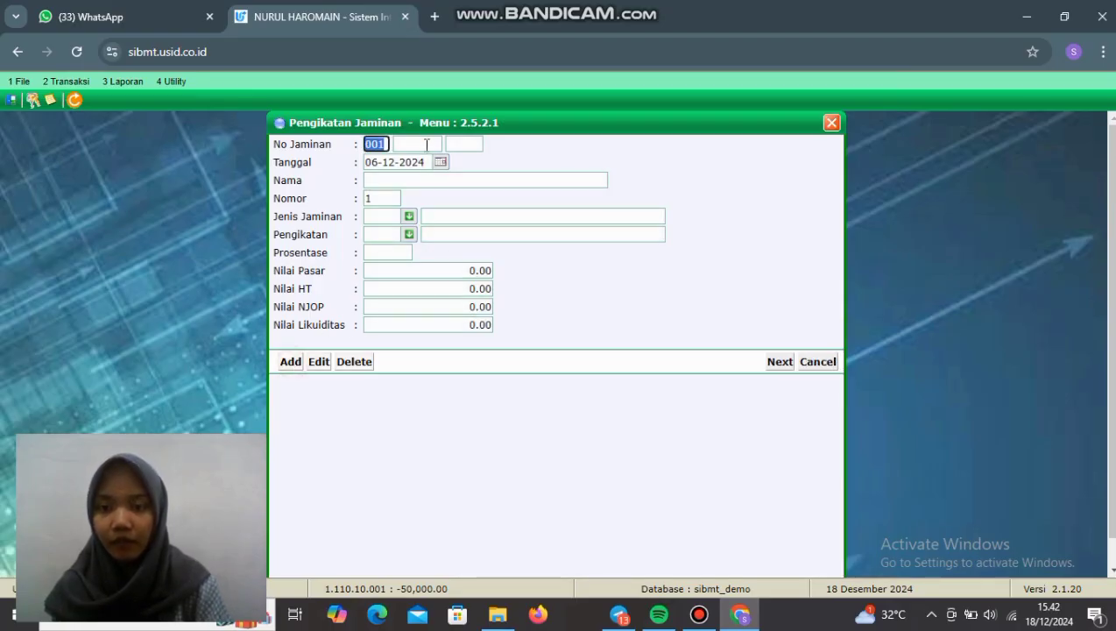
left_click(426, 145)
left_click(443, 178)
left_click(463, 145)
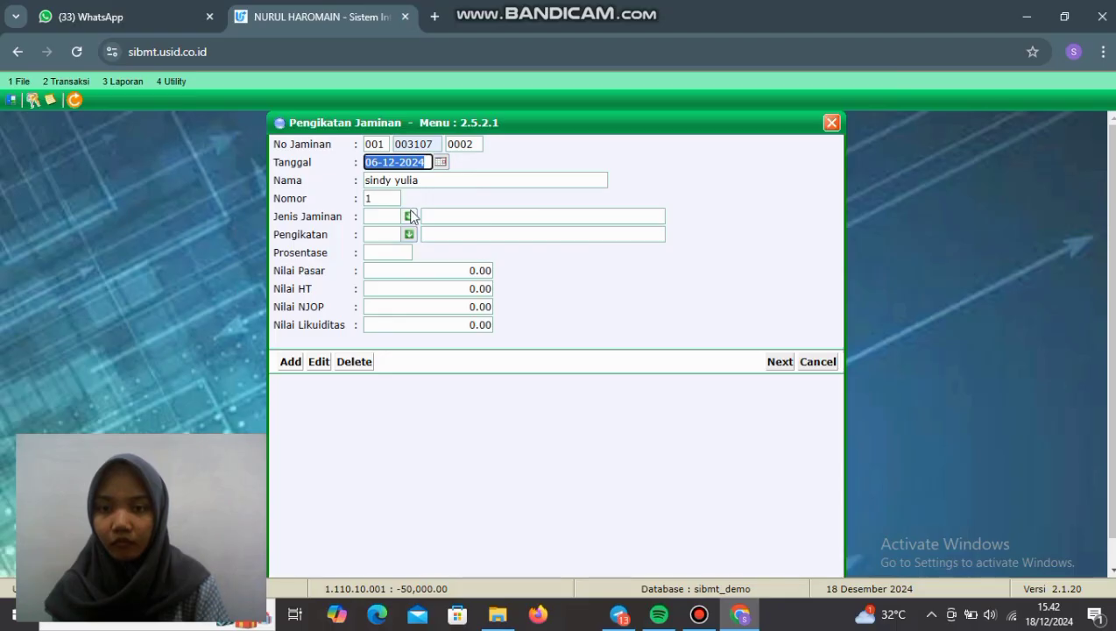
Step: Set collateral type KENDARAAN BERMOTOR, binding 01, Prosentase 100 and market value 25,000,000.00
left_click(409, 216)
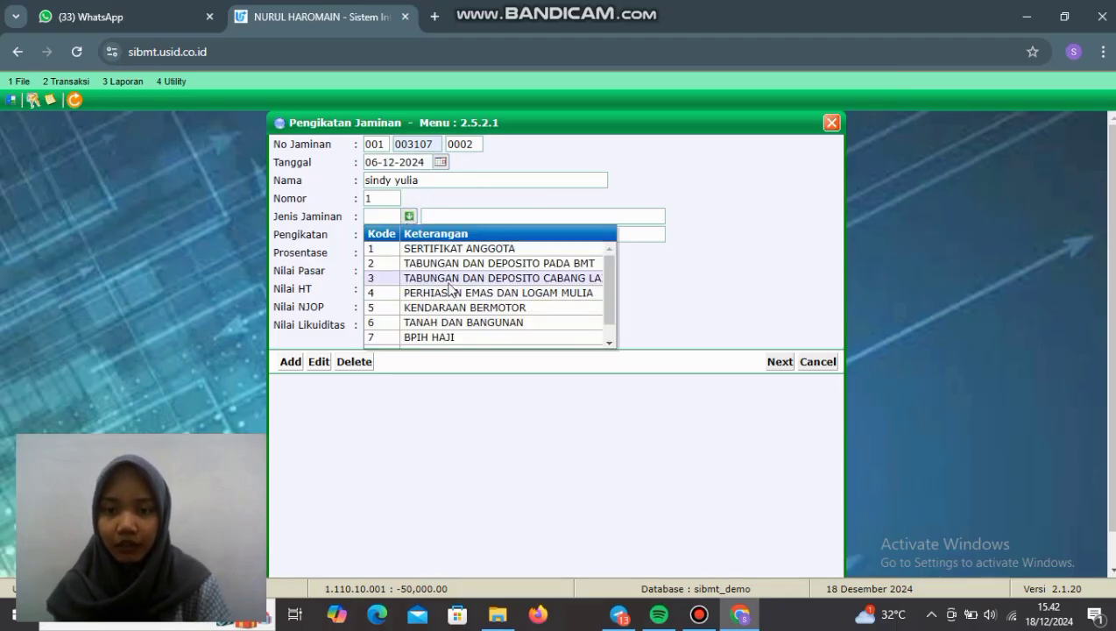
left_click(460, 308)
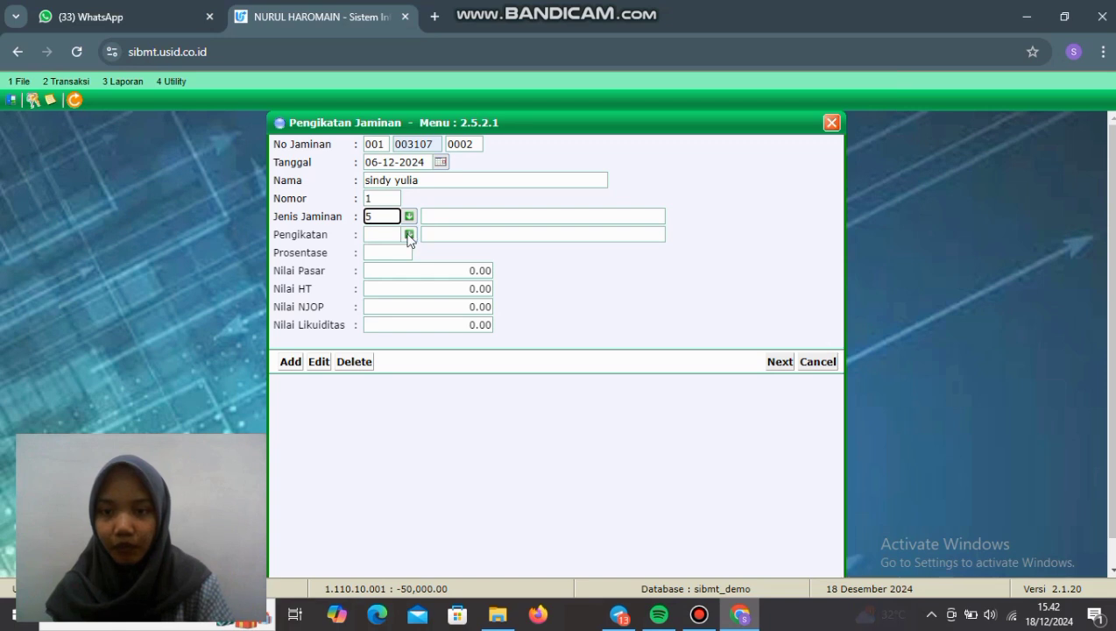
left_click(409, 234)
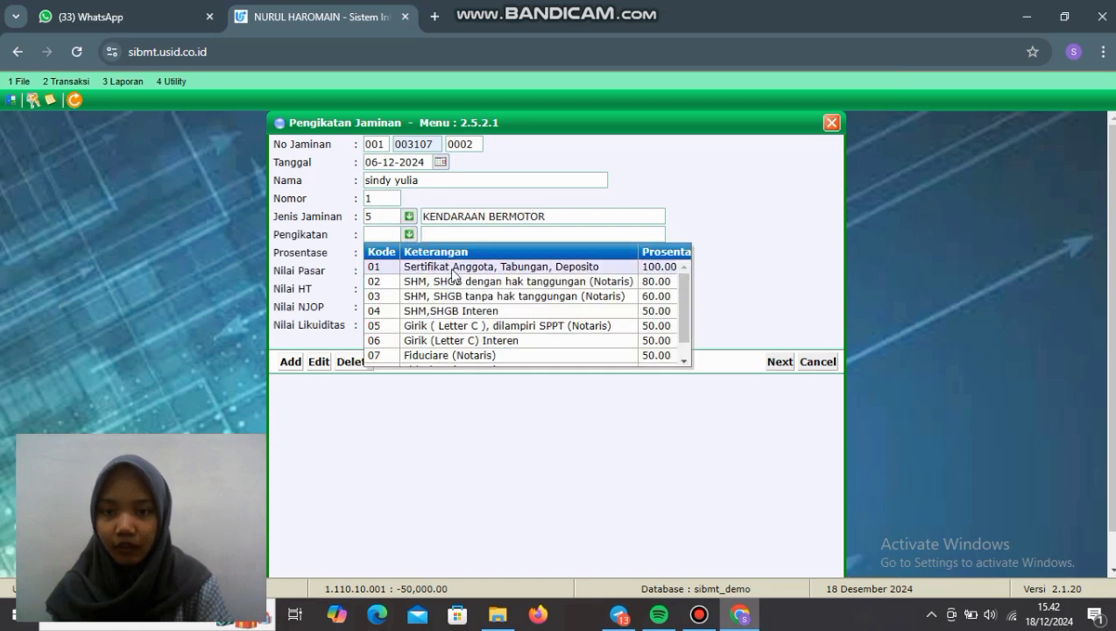
left_click(454, 269)
left_click(402, 254)
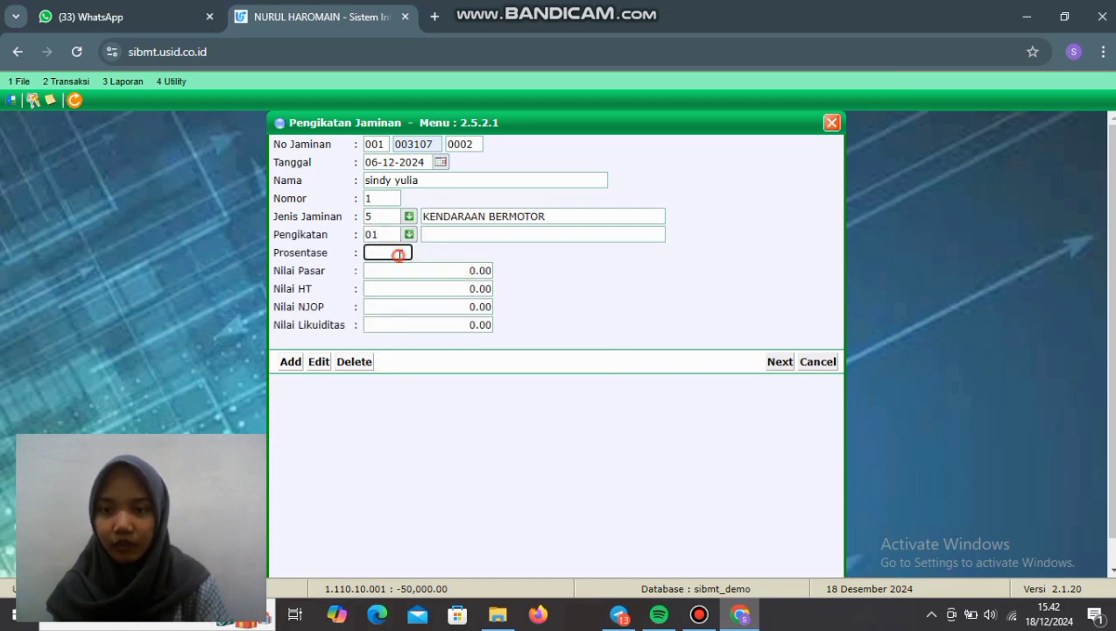
type("100")
left_click(428, 287)
left_click(444, 272)
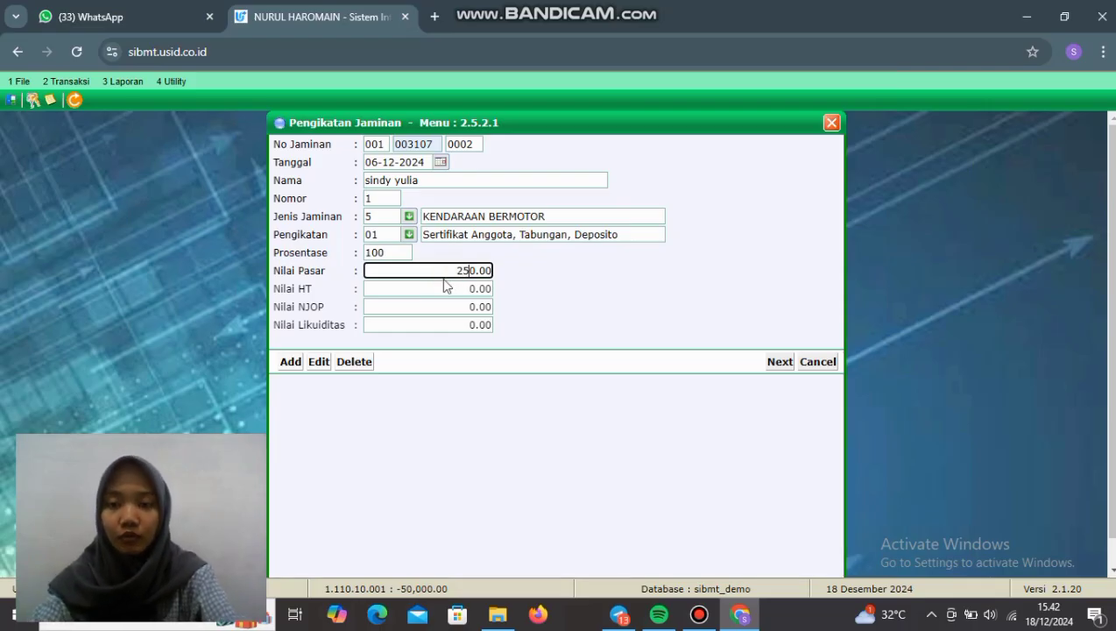
type("25000")
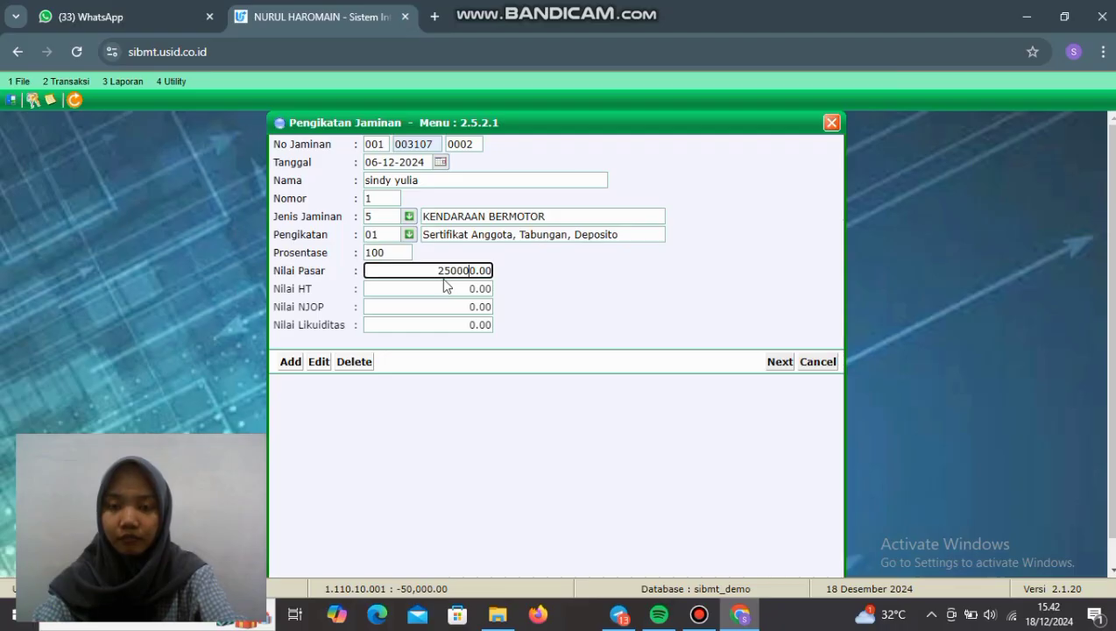
left_click(450, 306)
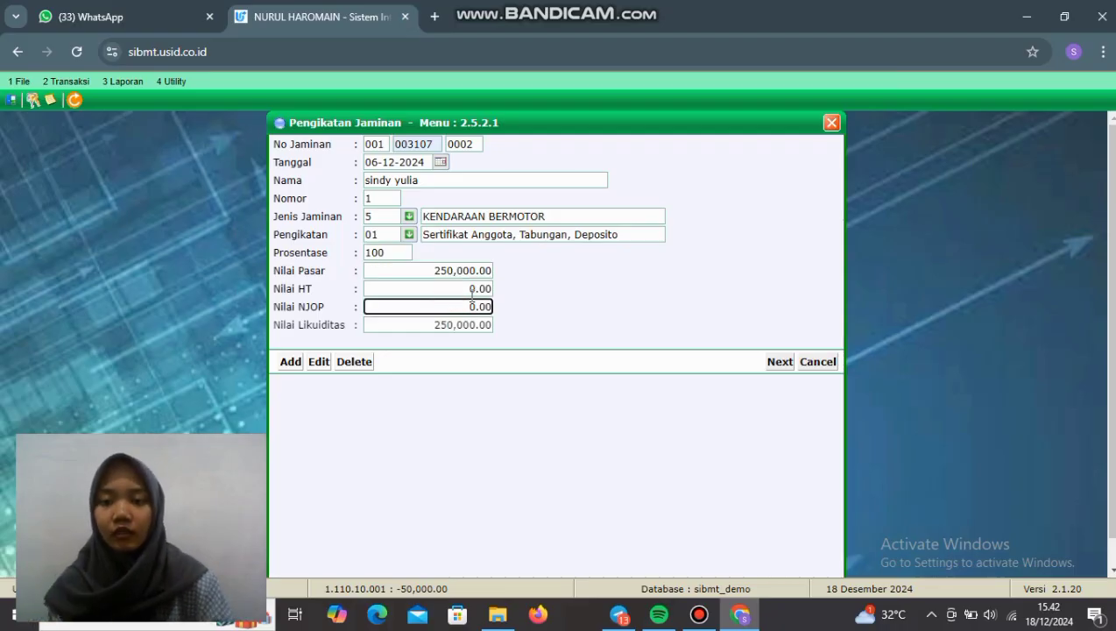
left_click(467, 270)
type("00")
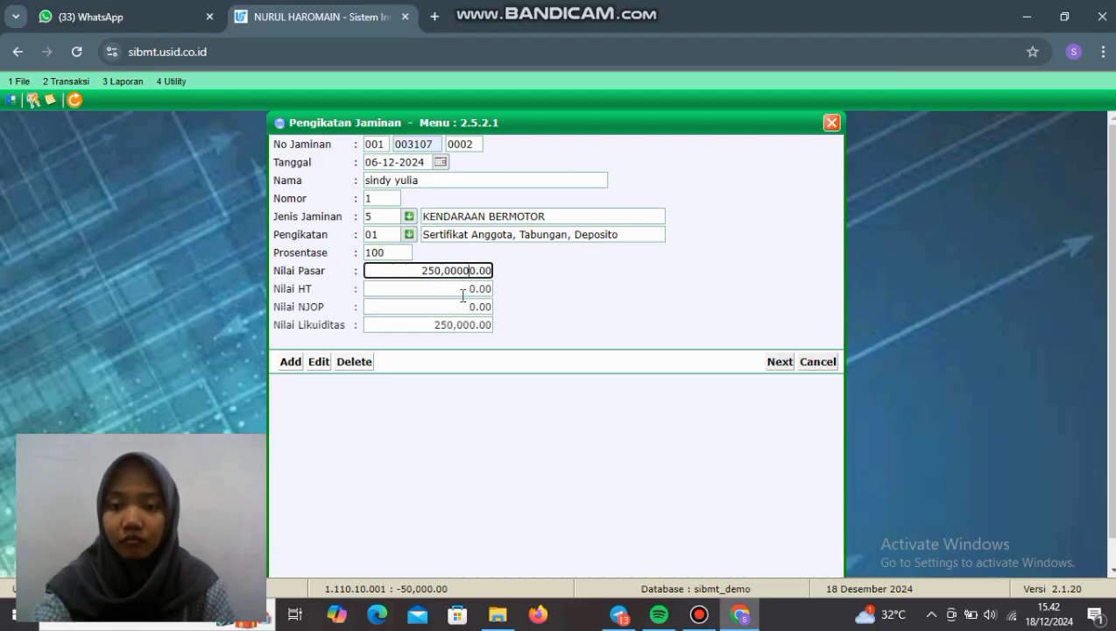
key("Tab")
Step: Enter the vehicle as a 2022 vario 125 SP
left_click(776, 362)
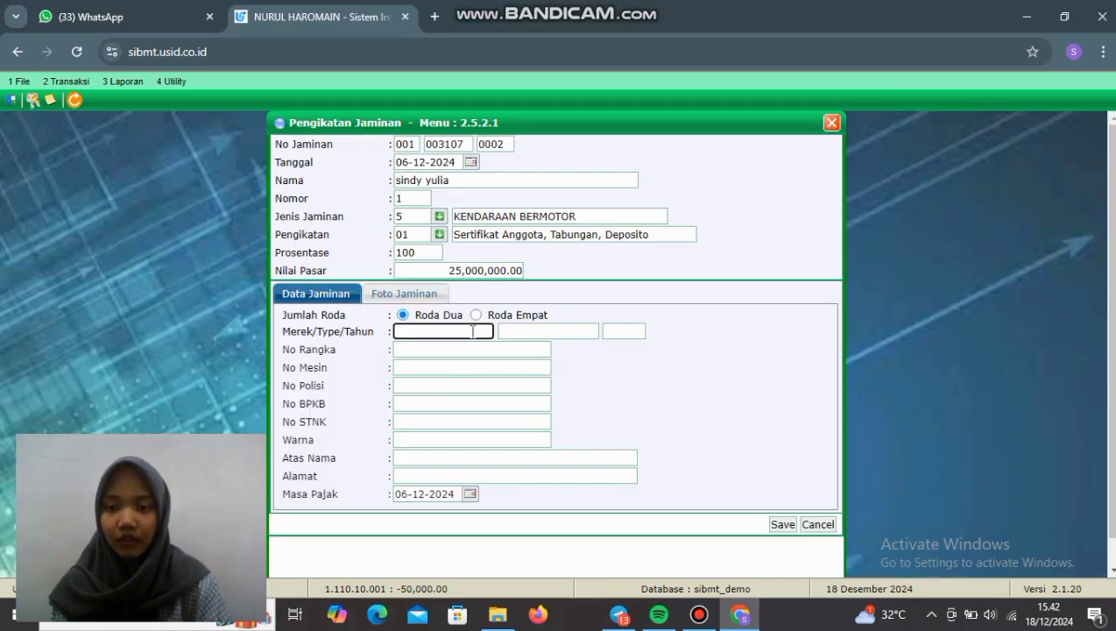
type("vario")
left_click(514, 330)
left_click(550, 366)
left_click(627, 332)
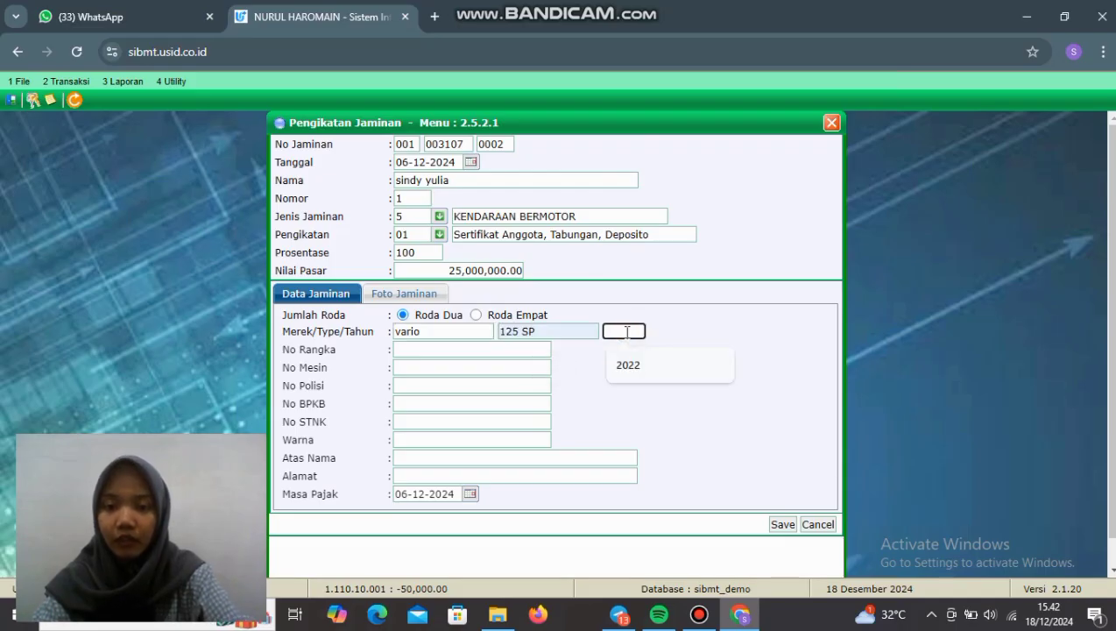
left_click(635, 368)
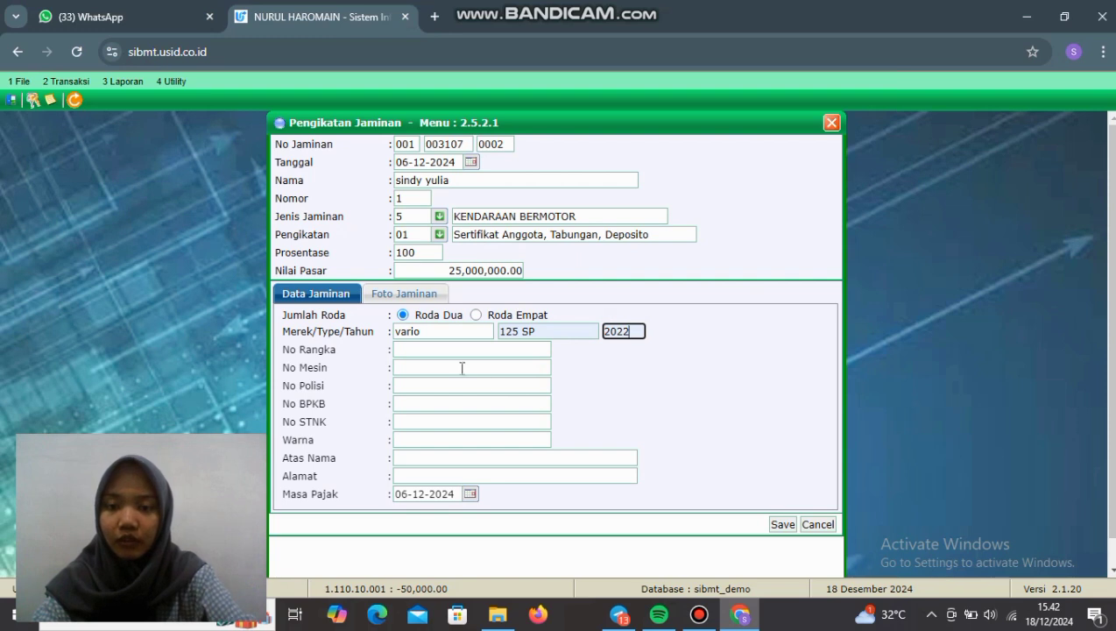
left_click(456, 350)
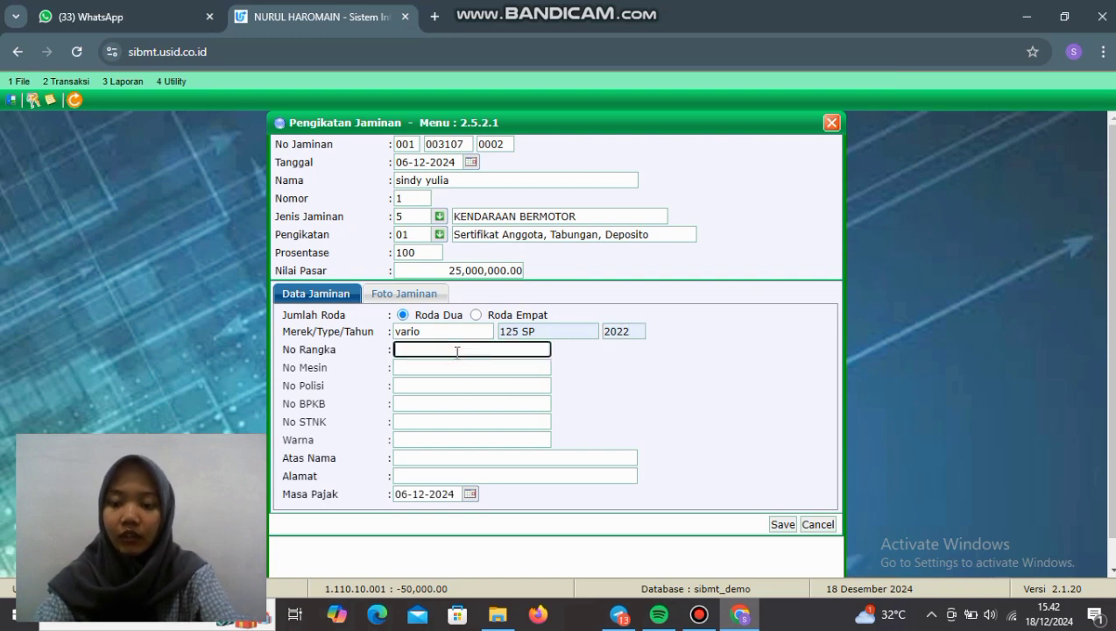
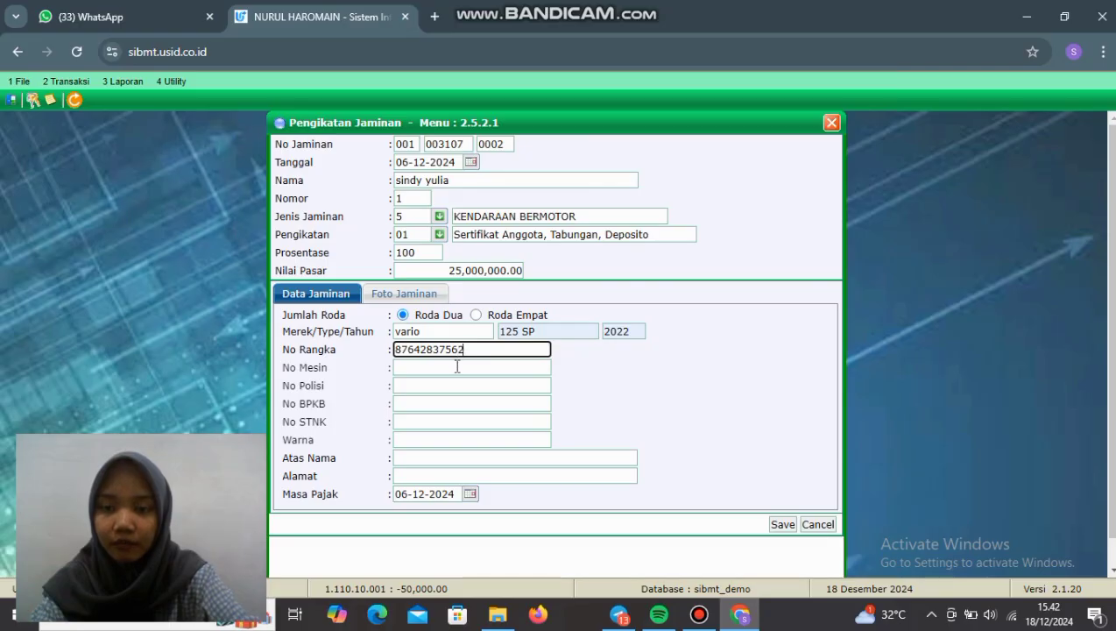
left_click(456, 366)
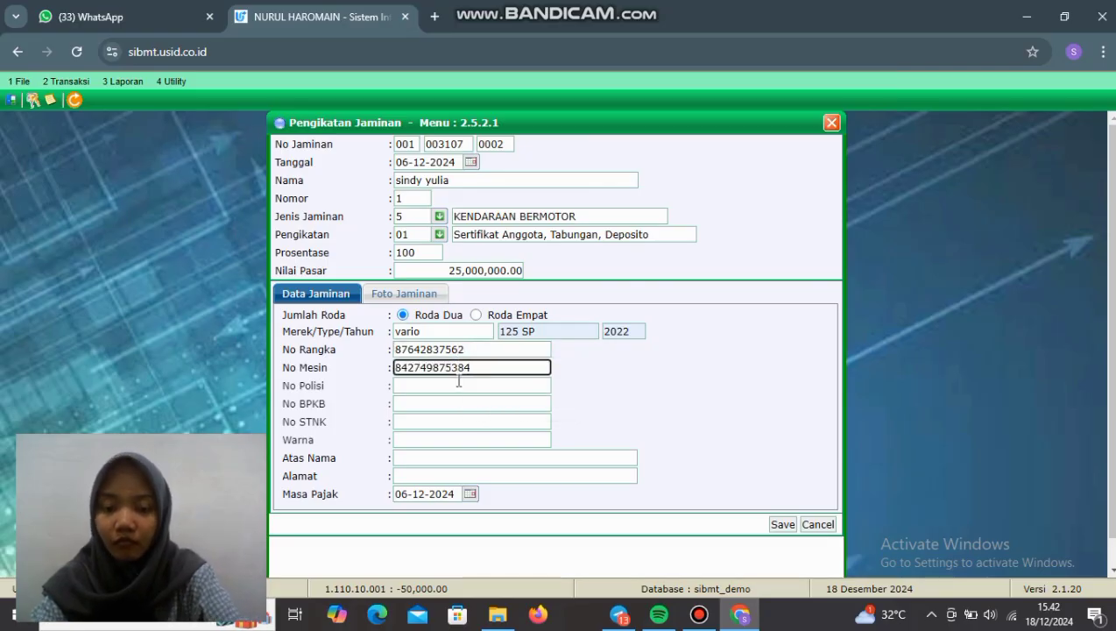
left_click(461, 385)
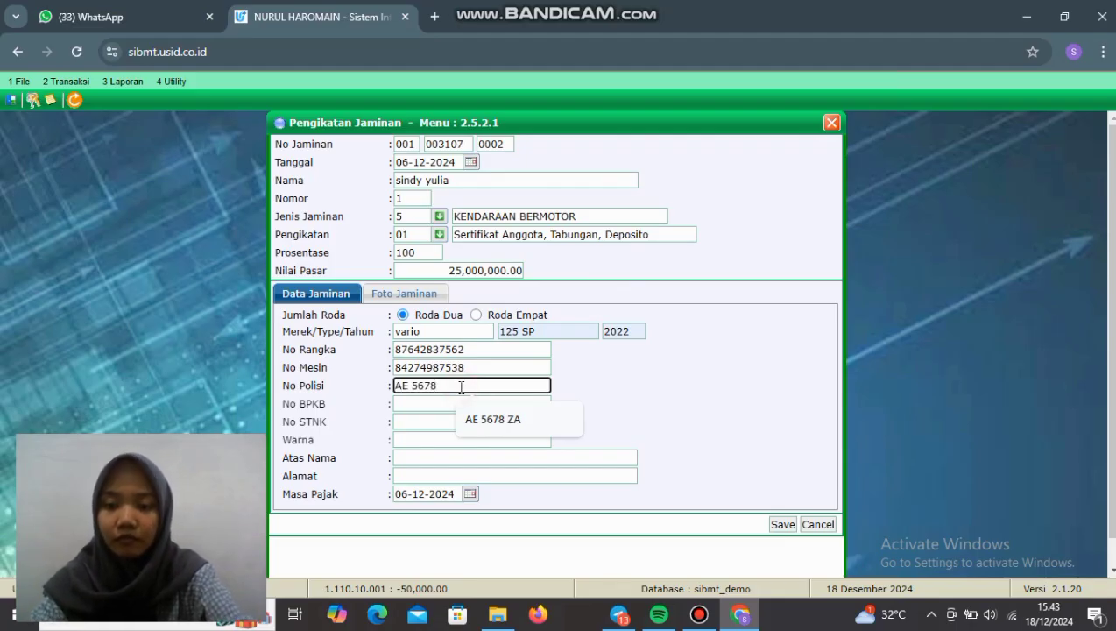
type("AE 5678 DA")
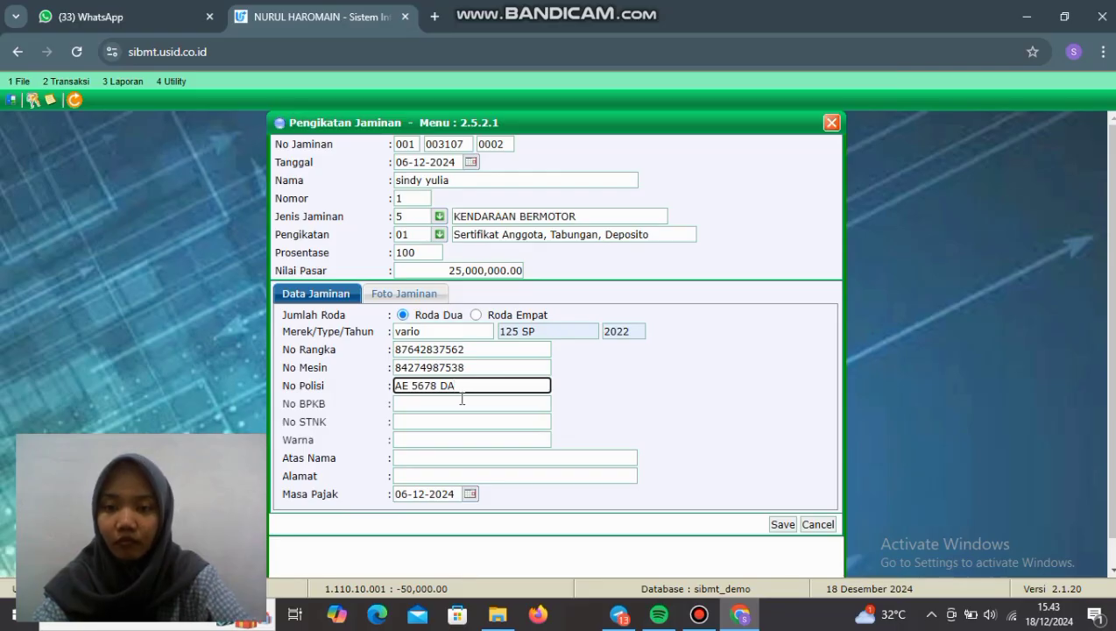
left_click(461, 399)
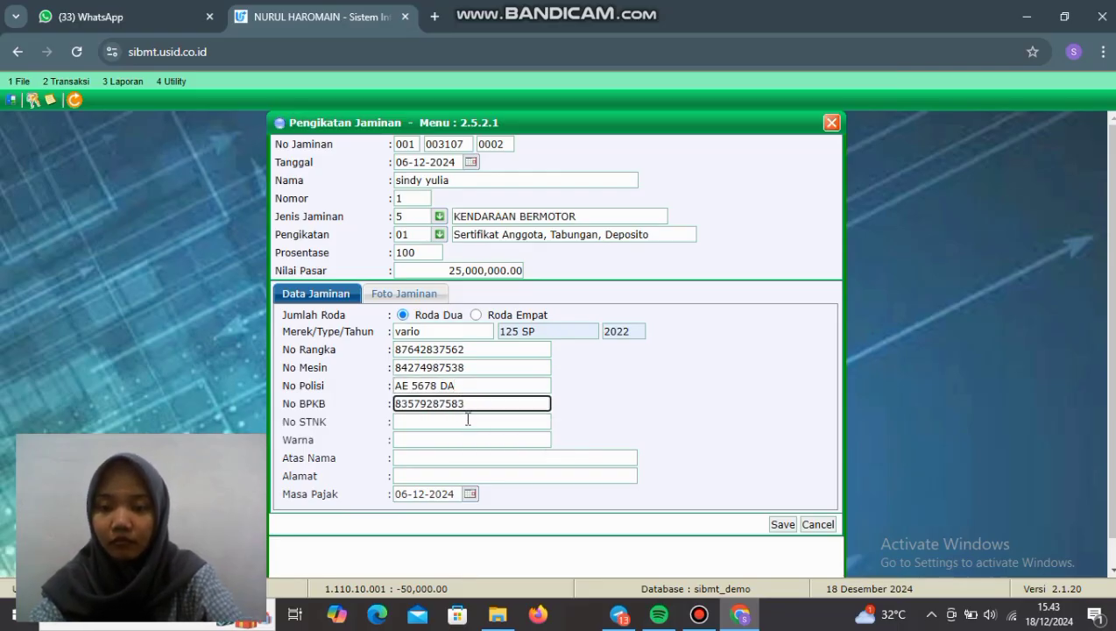
left_click(468, 420)
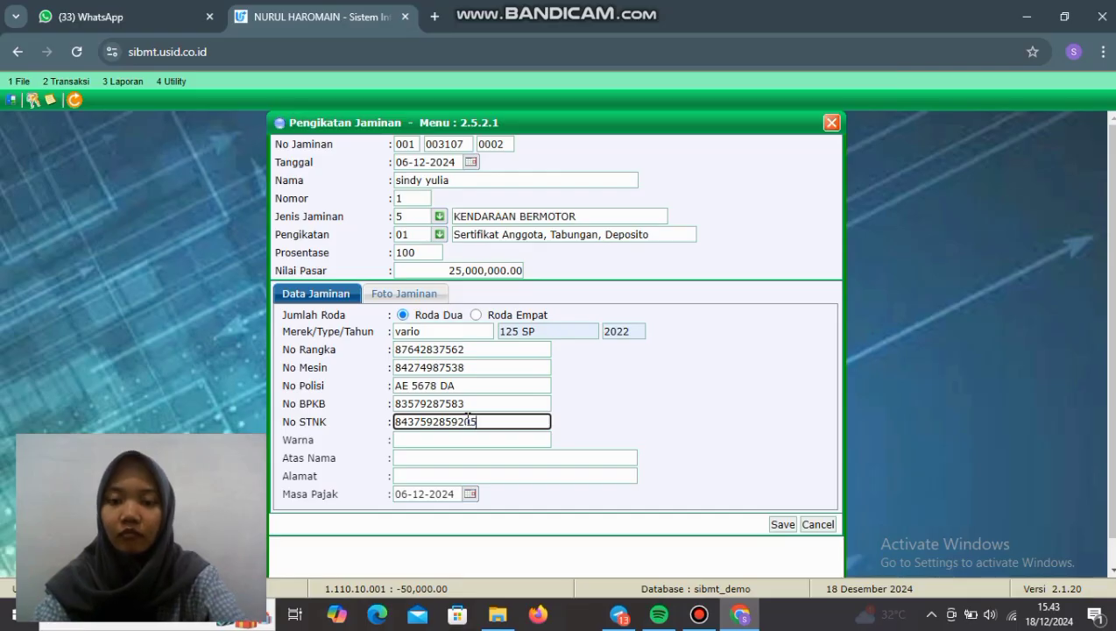
Step: Set colour HITAM, the customer as registered owner, and address madiun
left_click(470, 439)
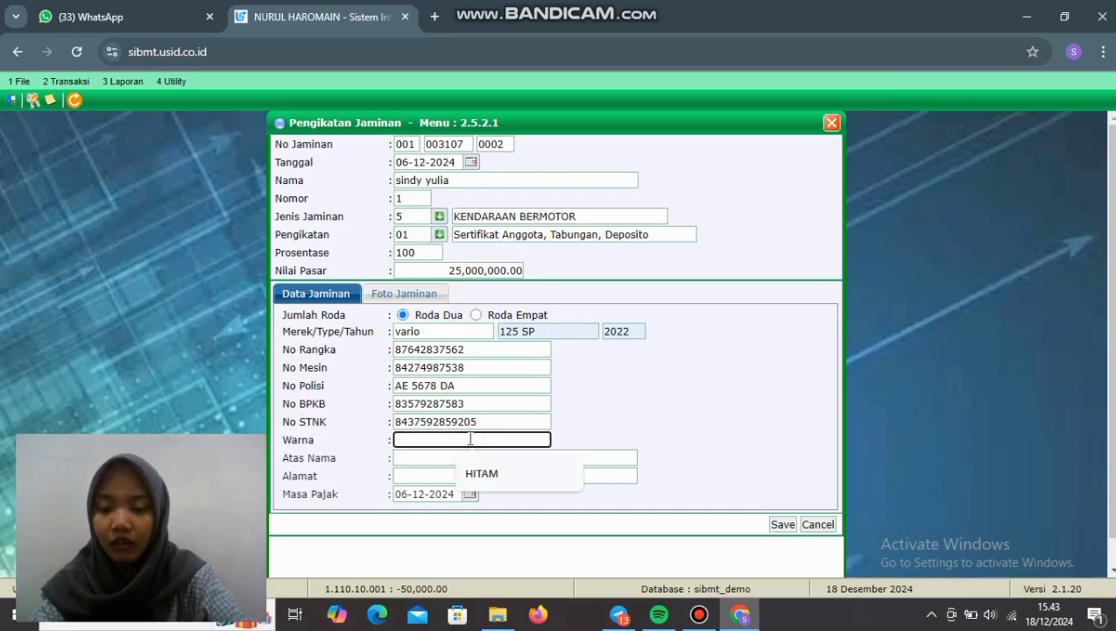
type("HITAM")
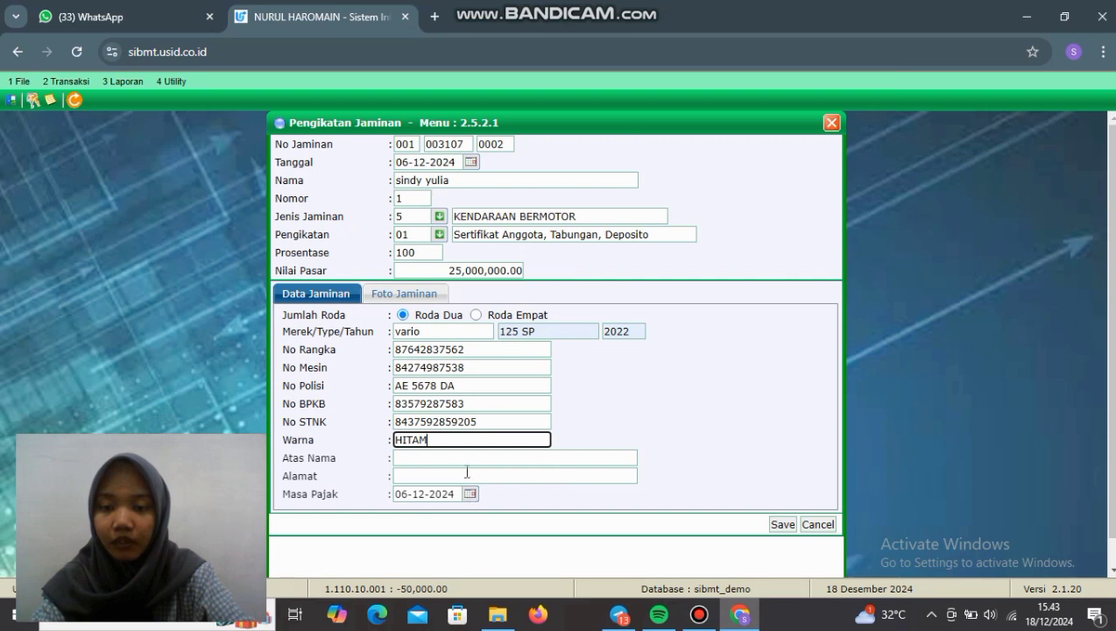
left_click(467, 457)
left_click(486, 494)
left_click(480, 475)
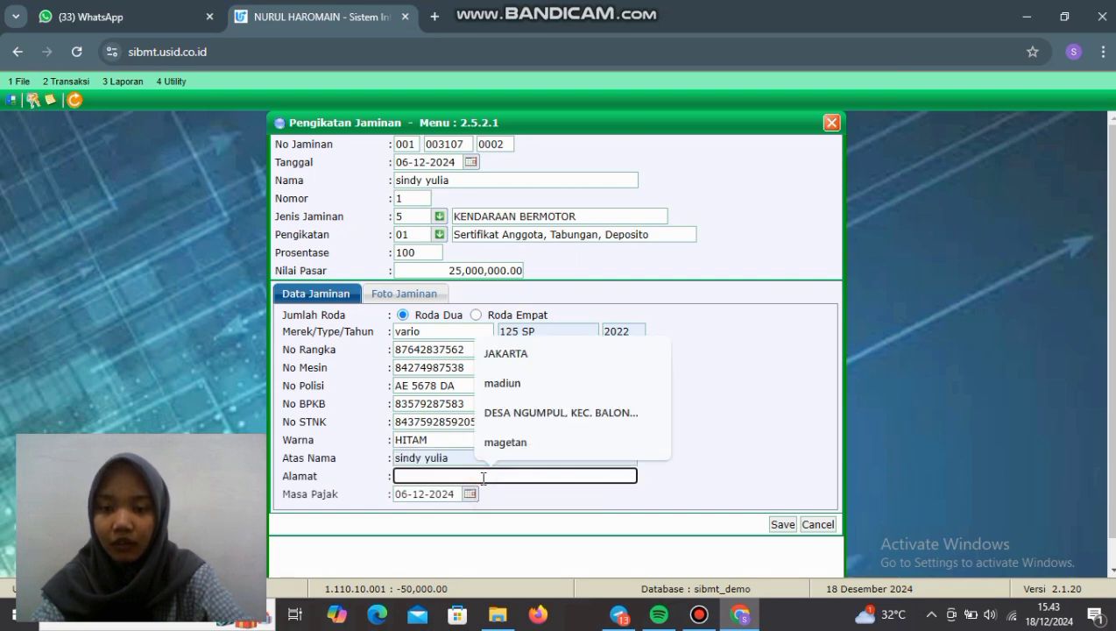
left_click(506, 383)
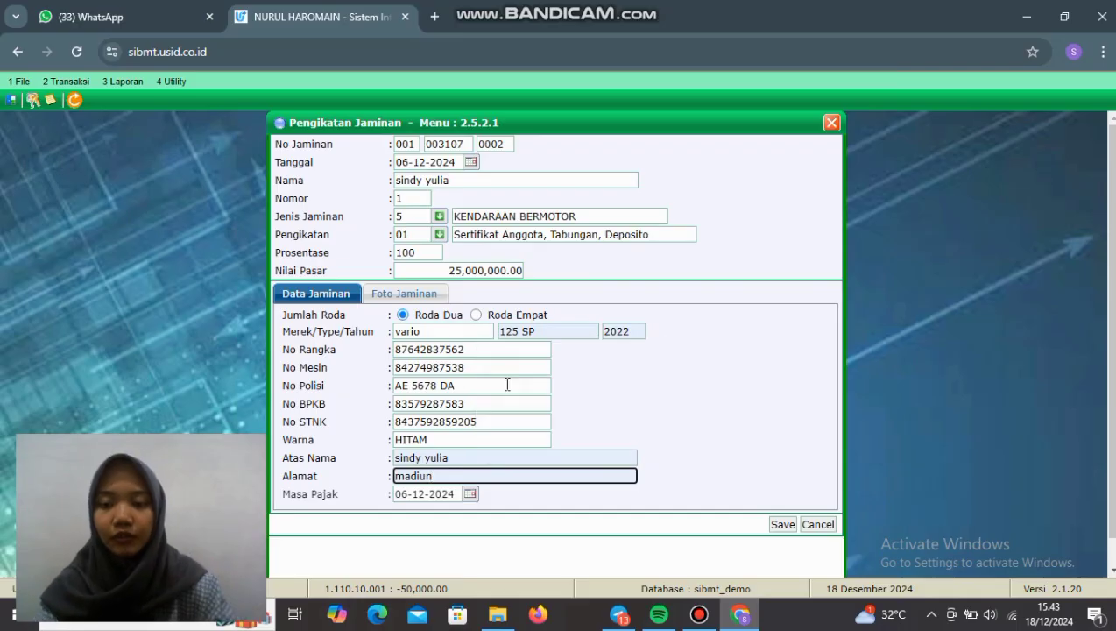
Step: Save the collateral and dismiss the invalid collateral number warning
left_click(783, 525)
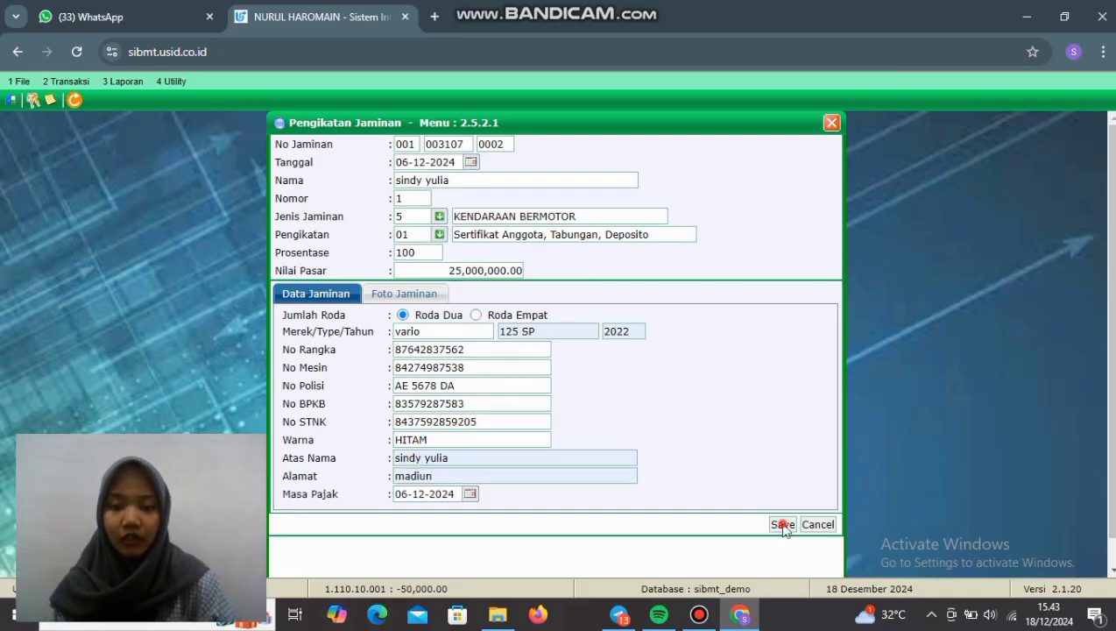
left_click(634, 156)
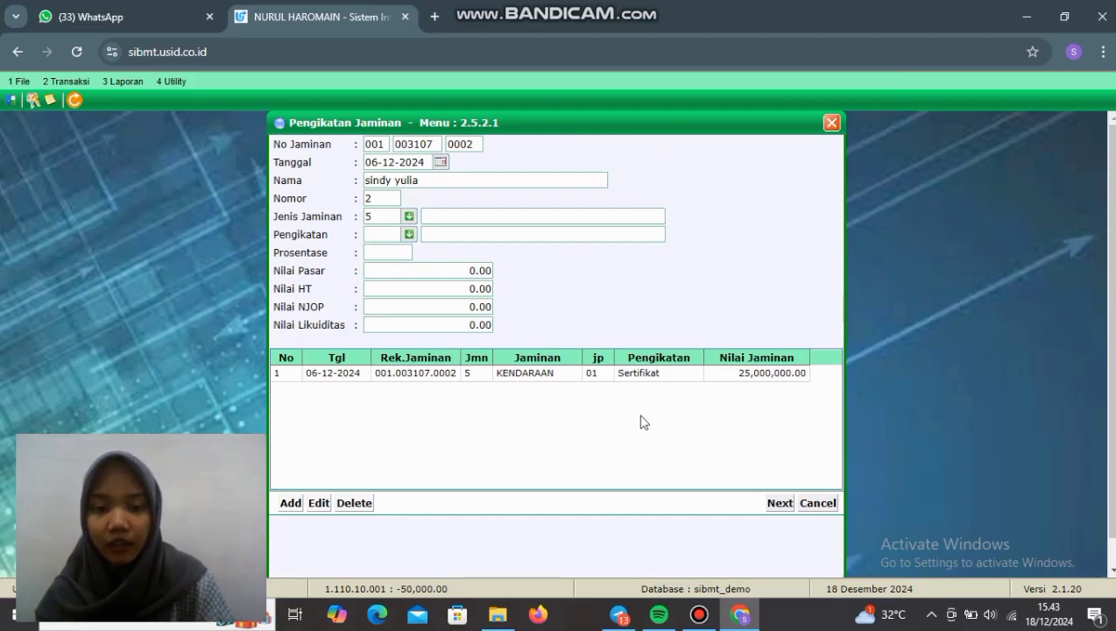
left_click(778, 505)
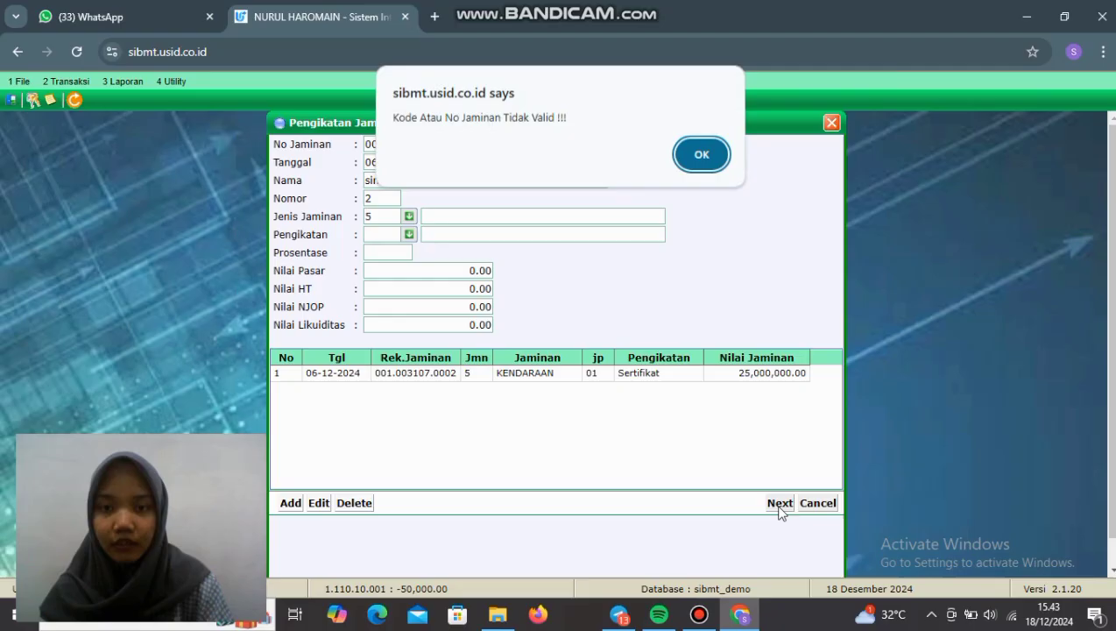
left_click(702, 157)
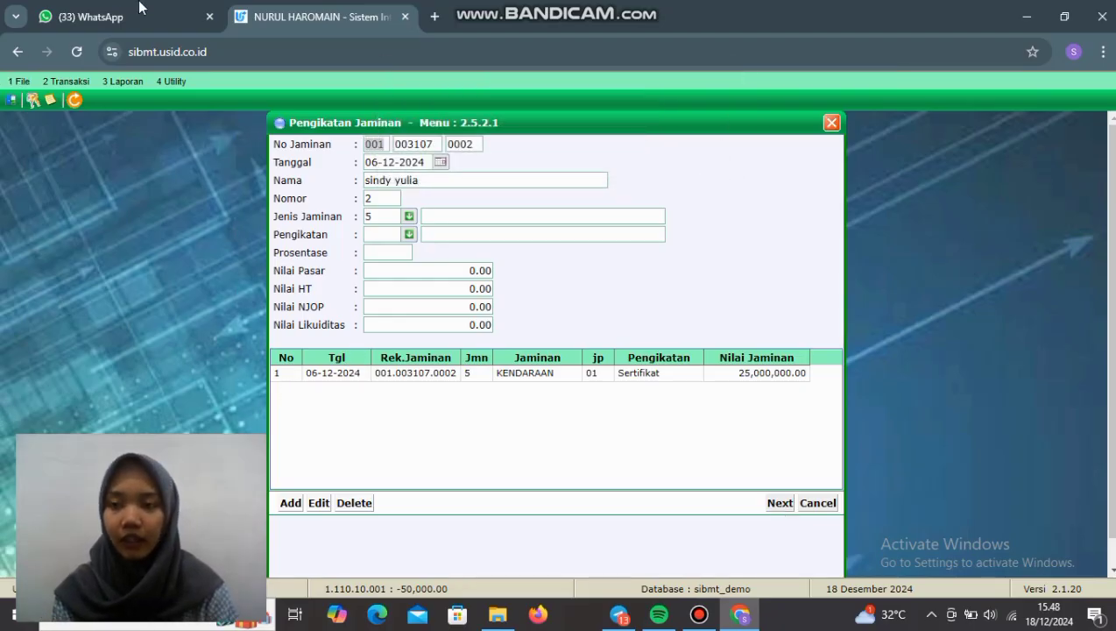
Step: Preview the Laporan Jaminan report for KENDARAAN BERMOTOR collateral dated 06-12-2024
left_click(136, 88)
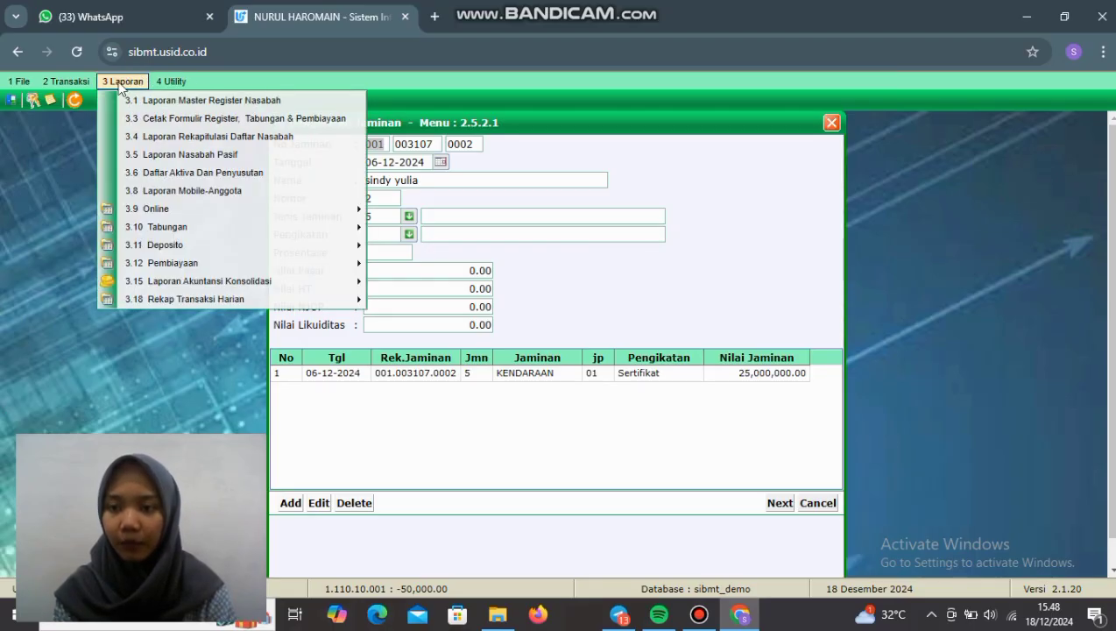
mouse_move(182, 265)
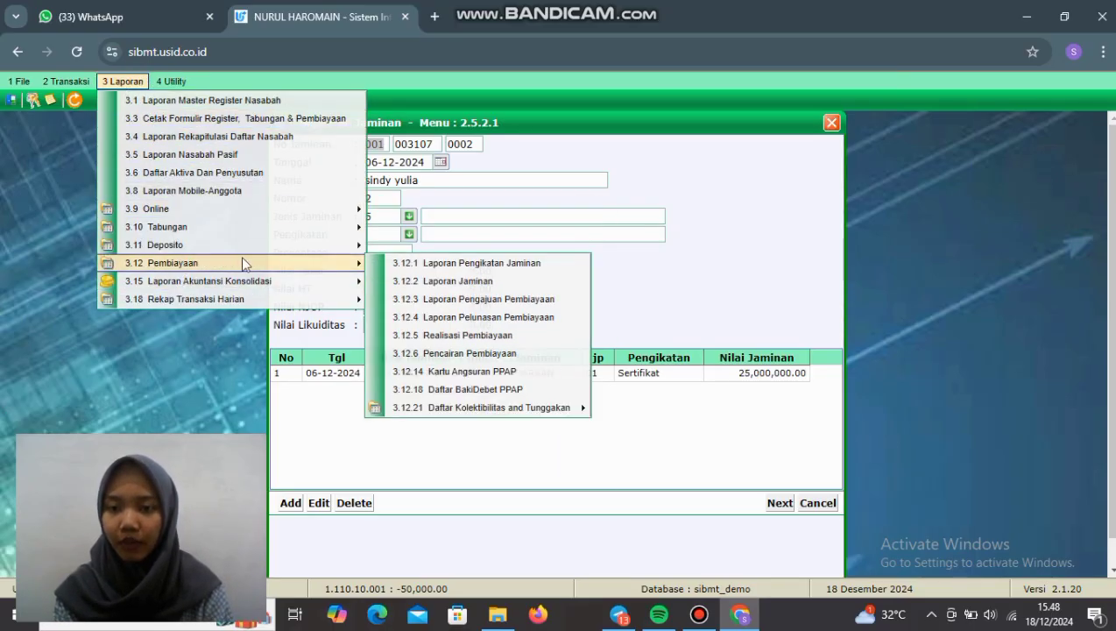
left_click(457, 282)
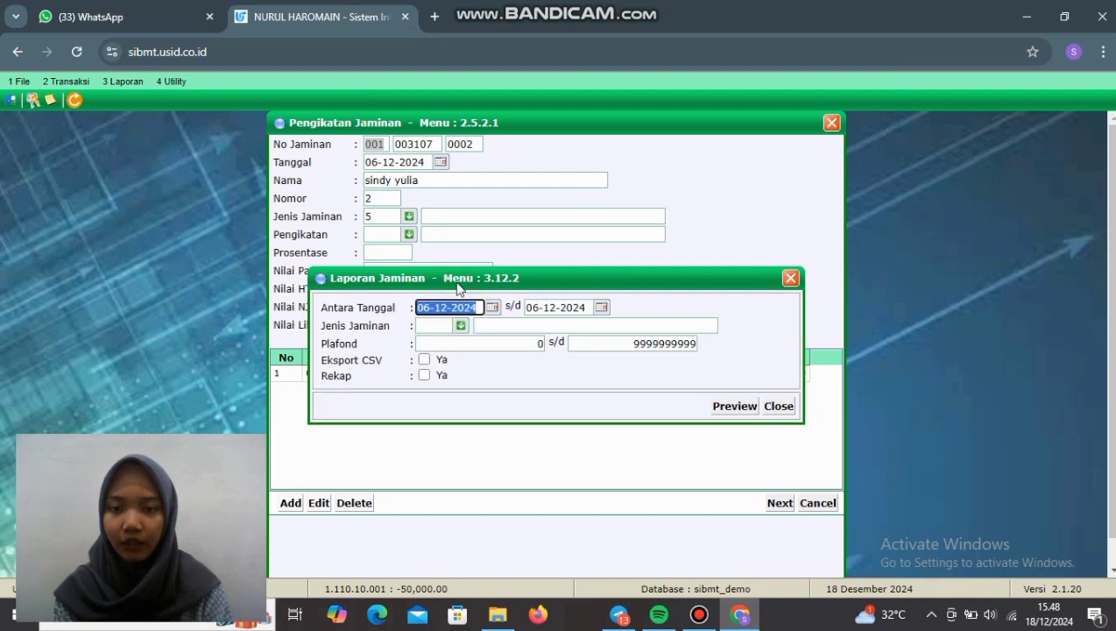
left_click(461, 326)
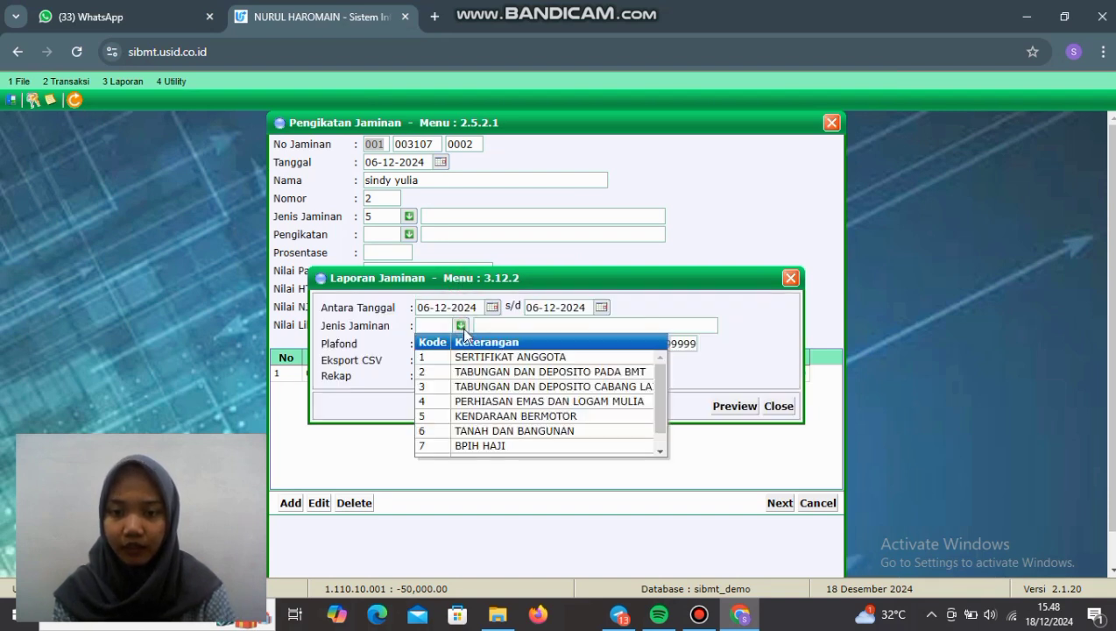
left_click(500, 418)
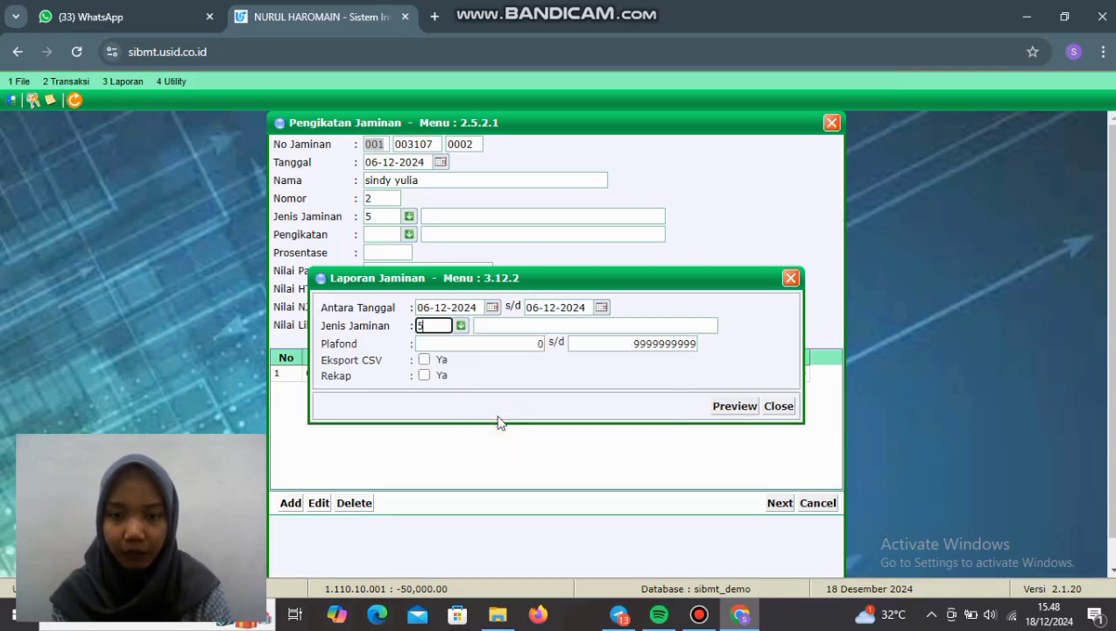
left_click(723, 406)
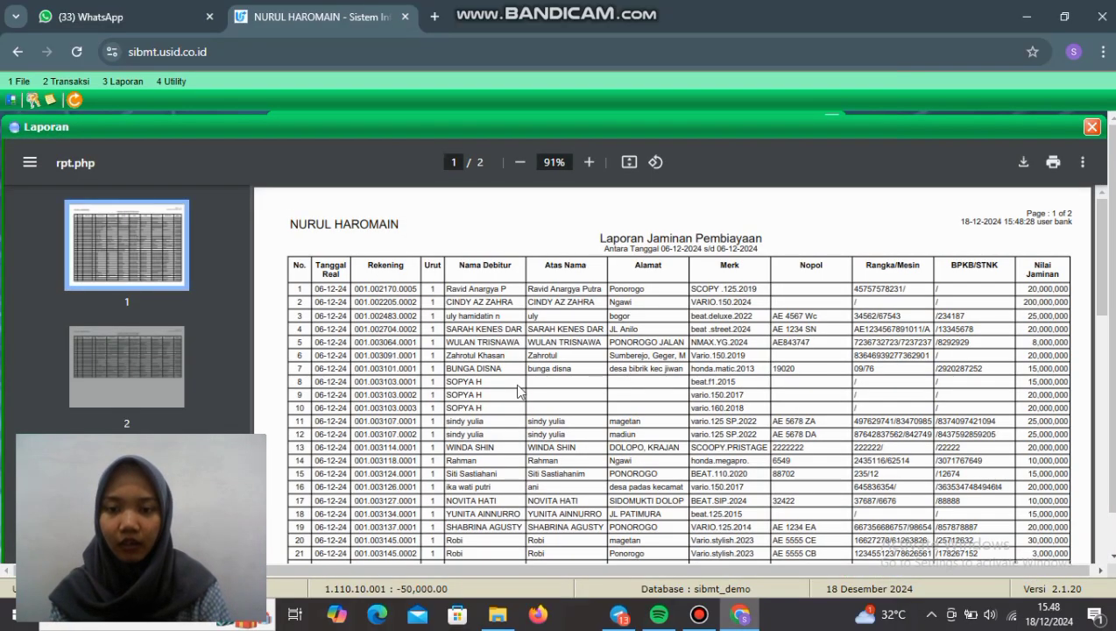
scroll(517, 391, "down", 1)
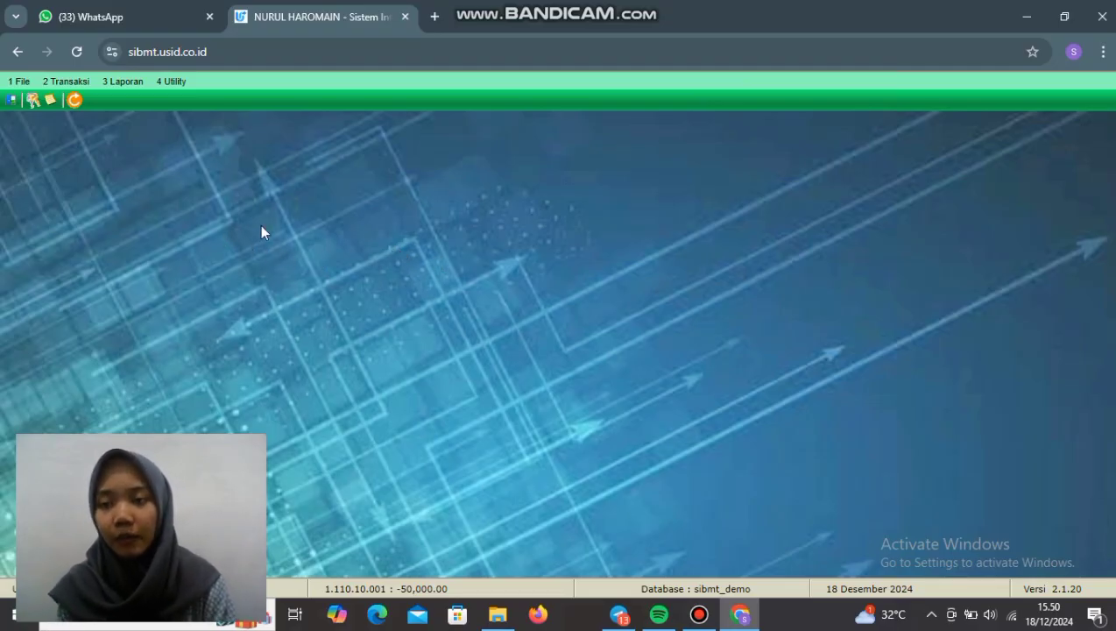
left_click(75, 83)
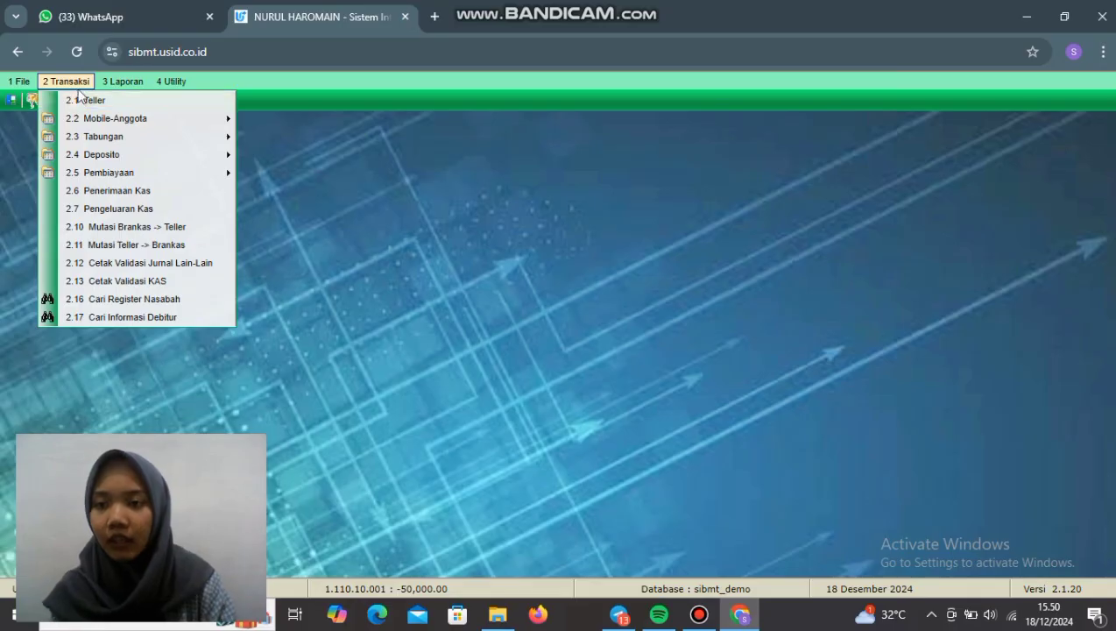
mouse_move(151, 177)
mouse_move(284, 176)
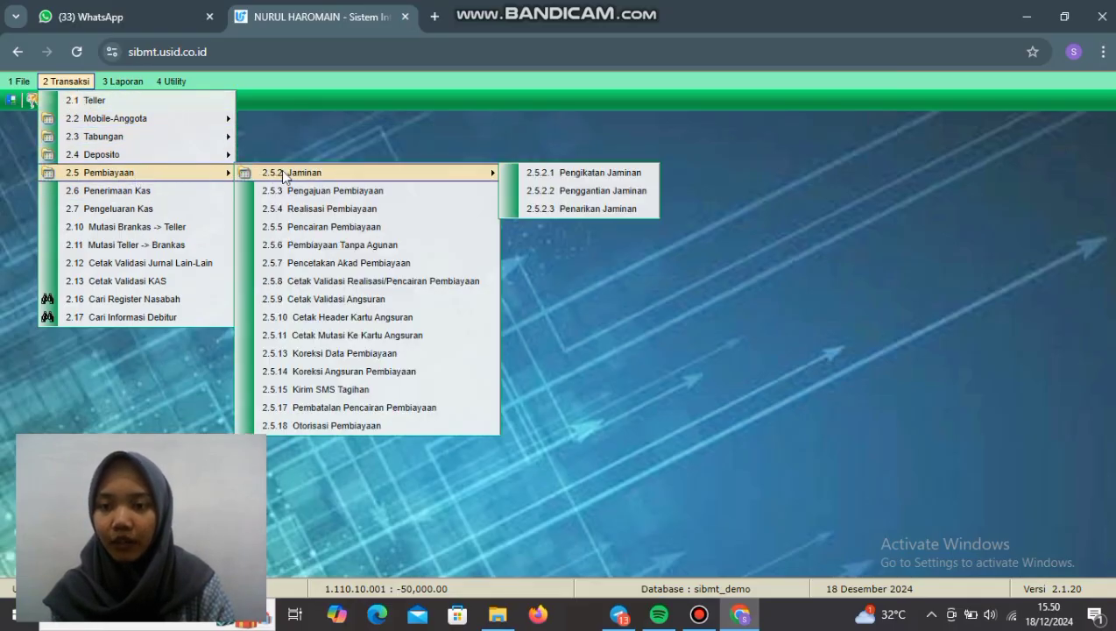
left_click(587, 196)
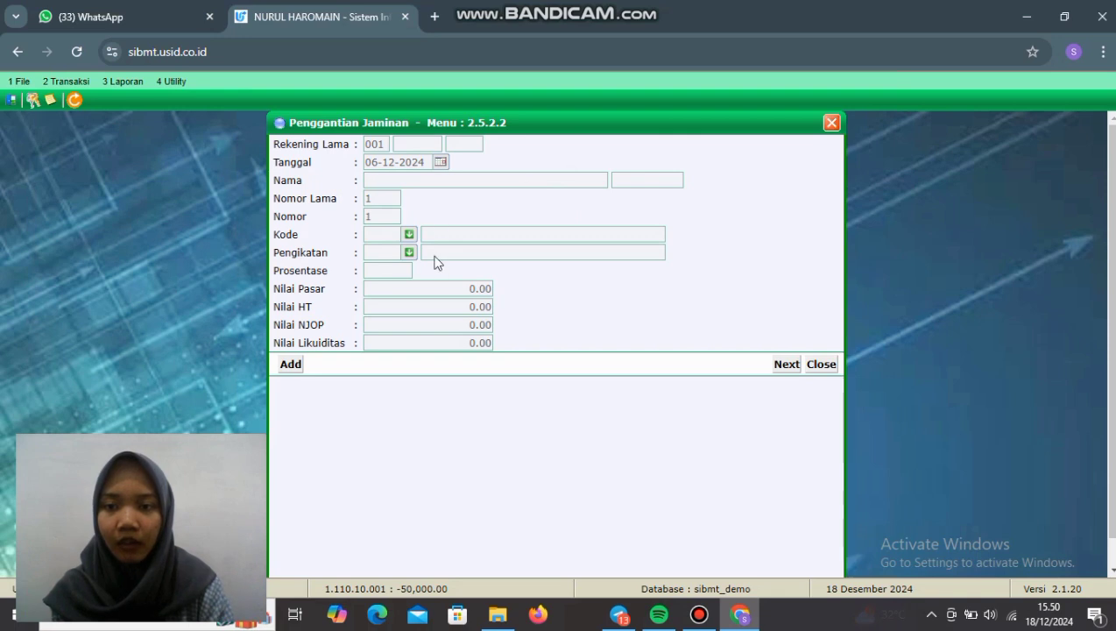
left_click(290, 363)
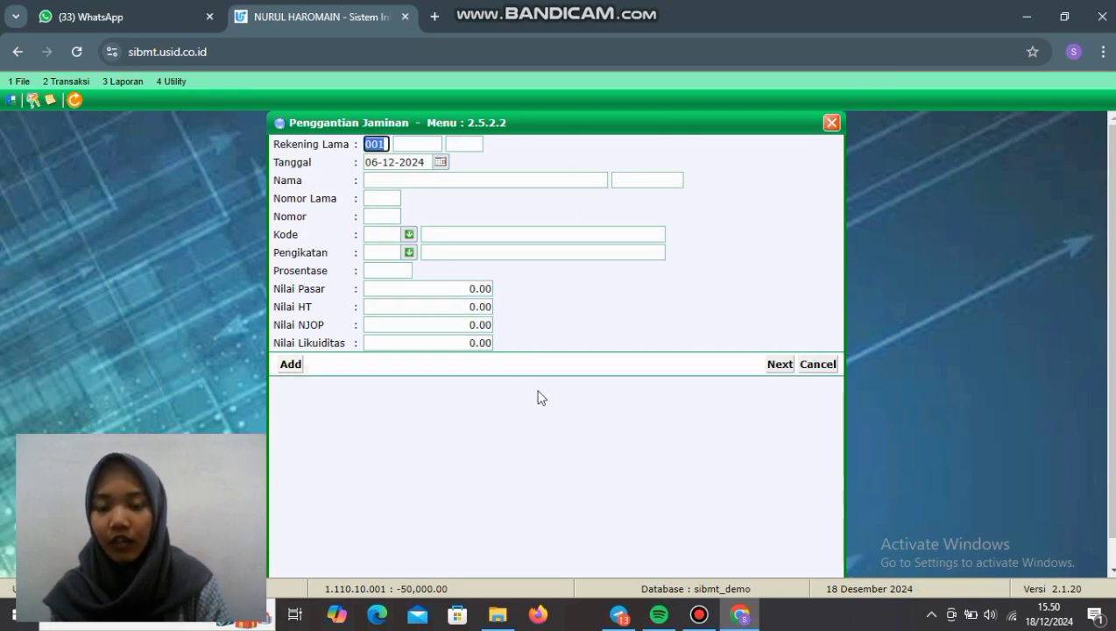
left_click(831, 123)
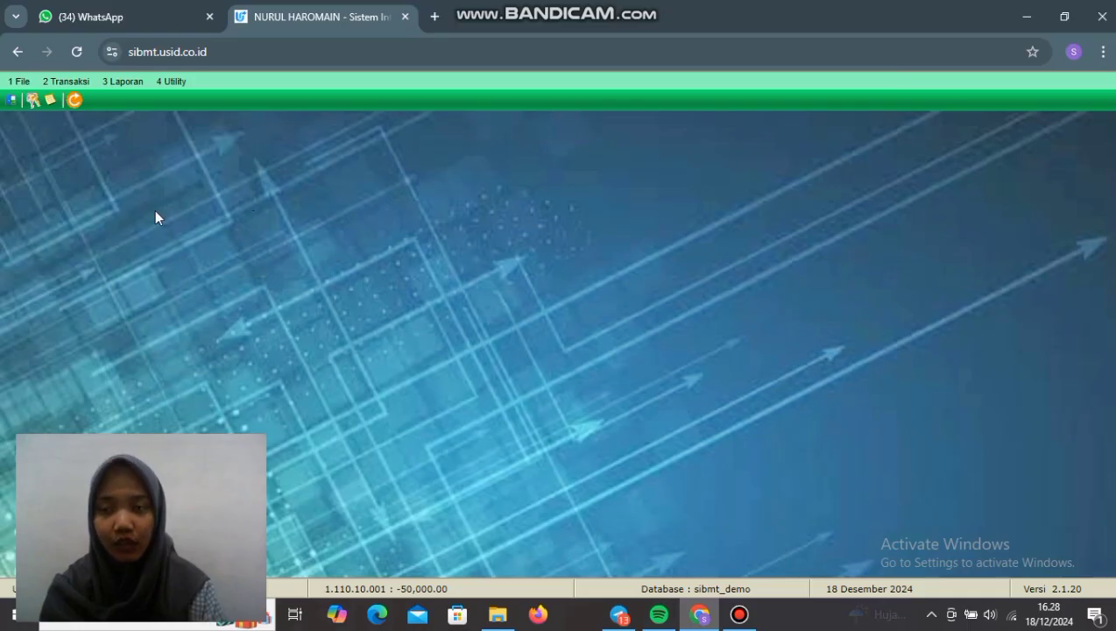
Step: Start a new Pengajuan Pembiayaan for the customer's register number
left_click(71, 83)
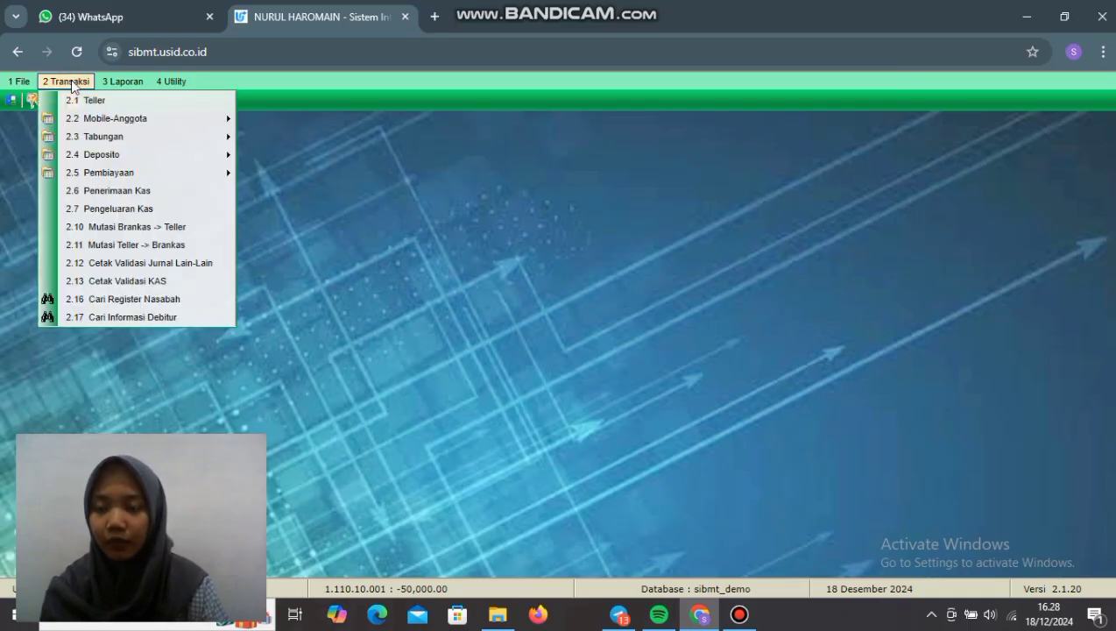
mouse_move(136, 173)
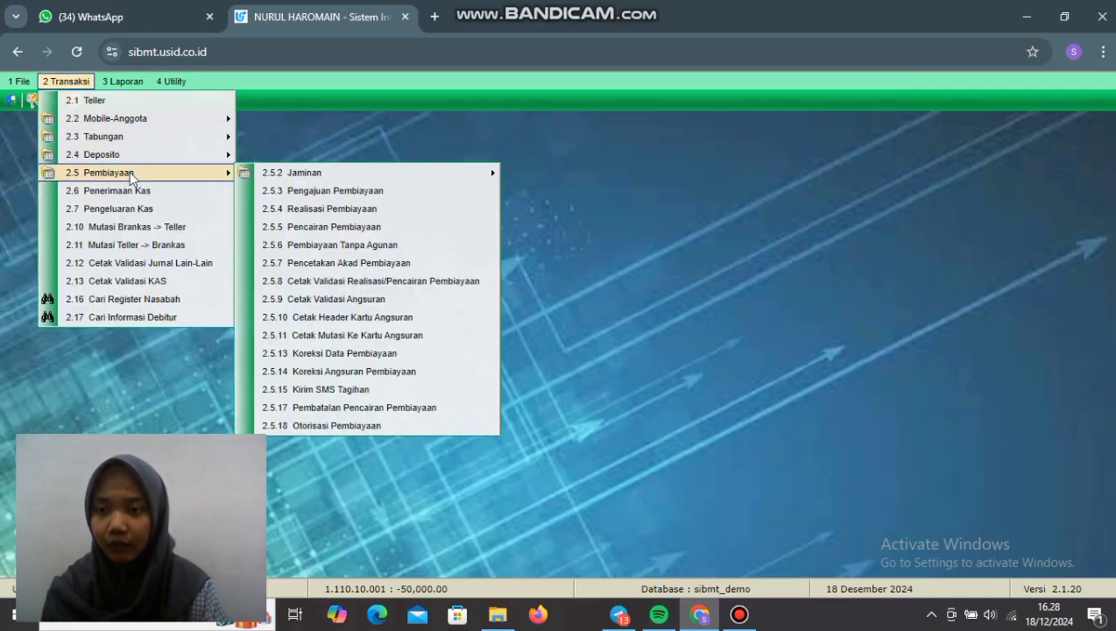
left_click(363, 191)
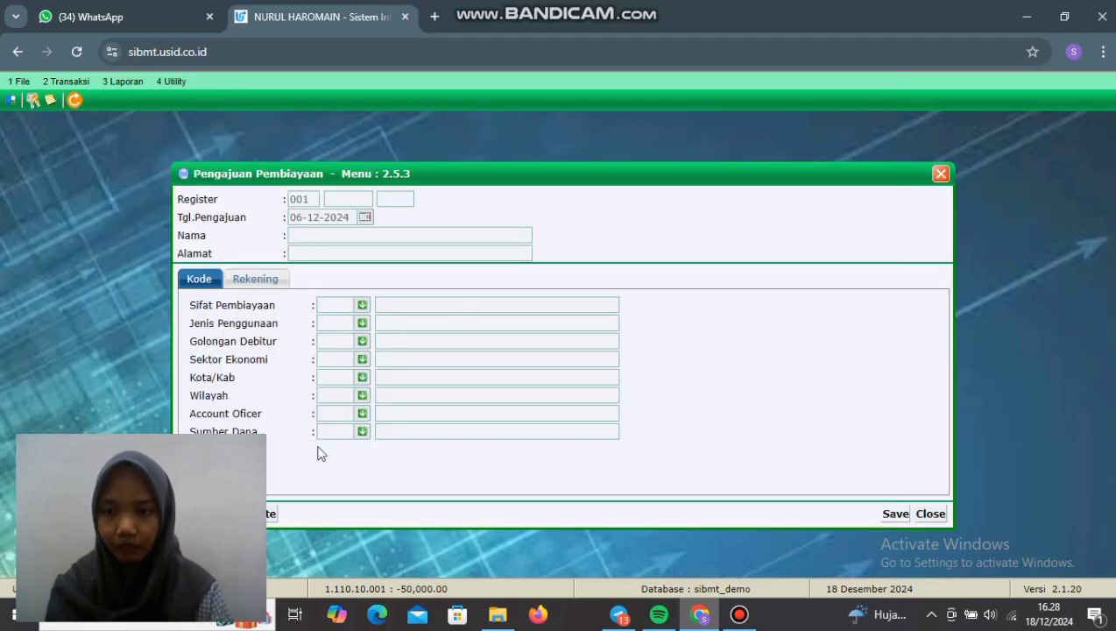
left_click_drag(630, 173, 688, 135)
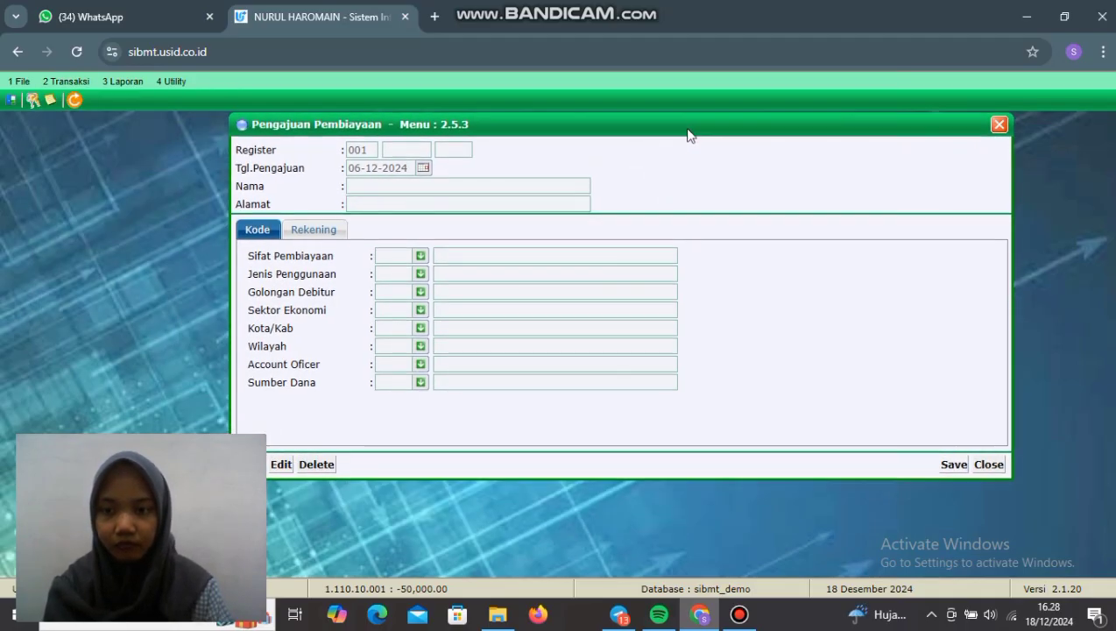
left_click_drag(587, 129, 624, 133)
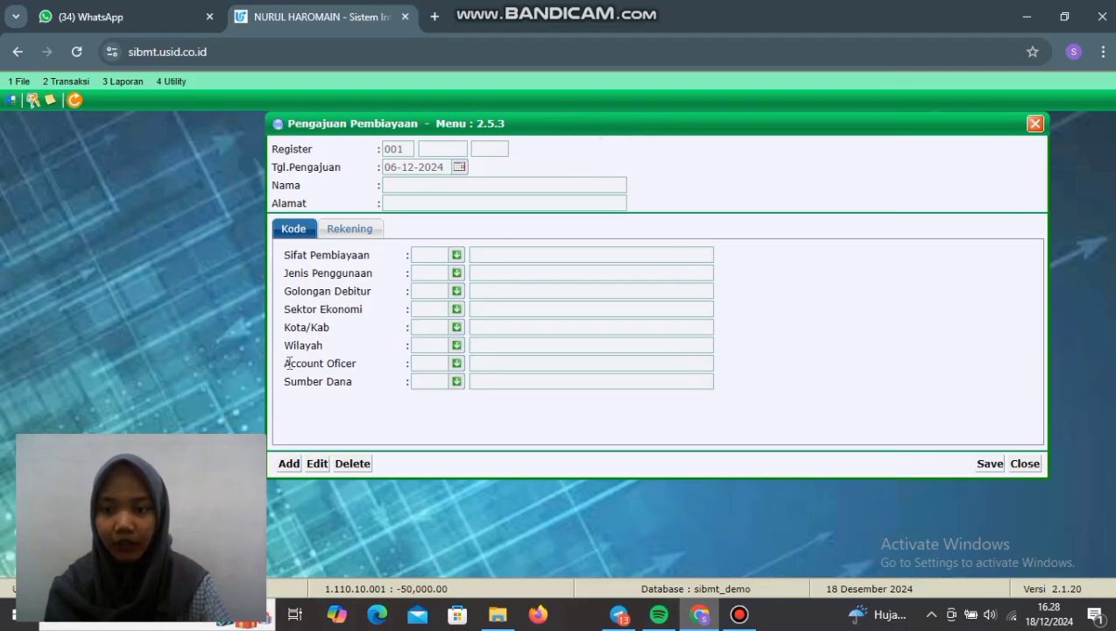
left_click(286, 464)
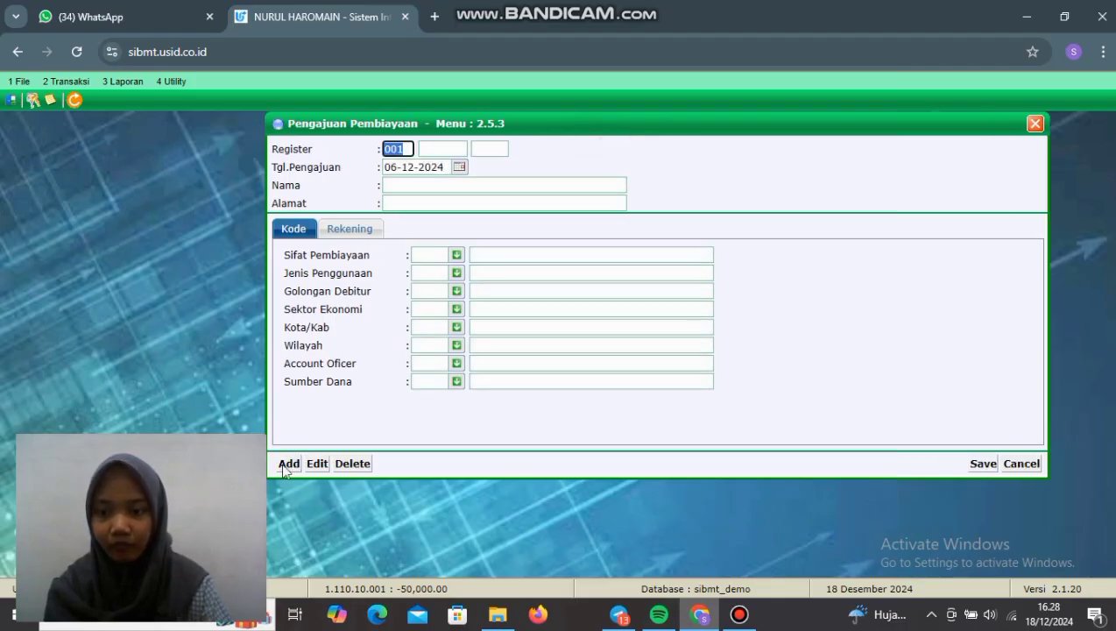
left_click(442, 151)
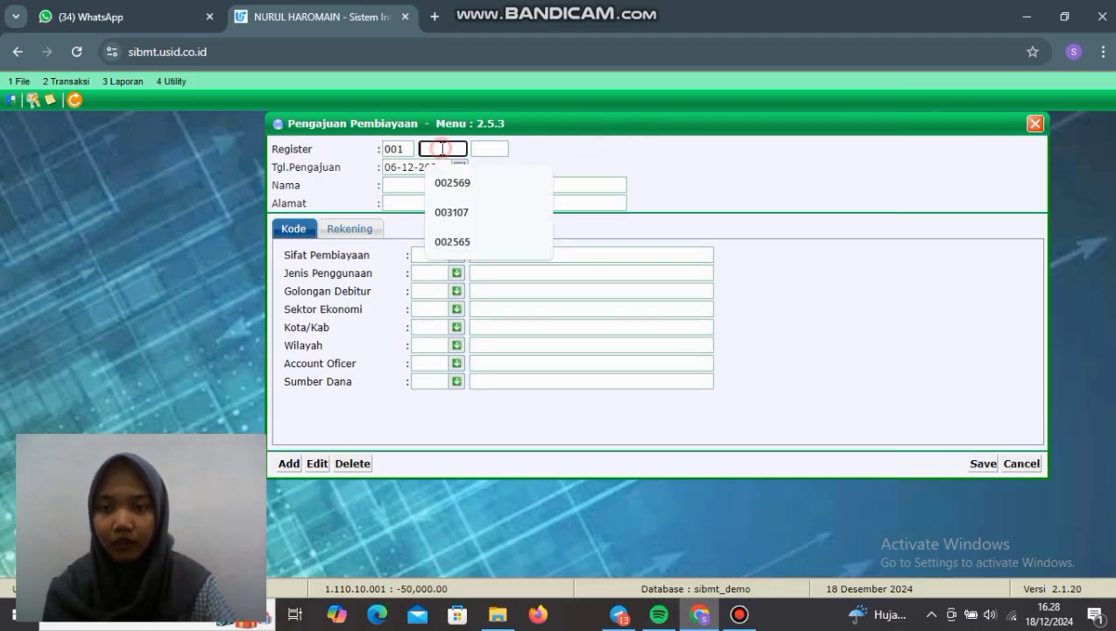
left_click(457, 213)
left_click(488, 153)
key("Return")
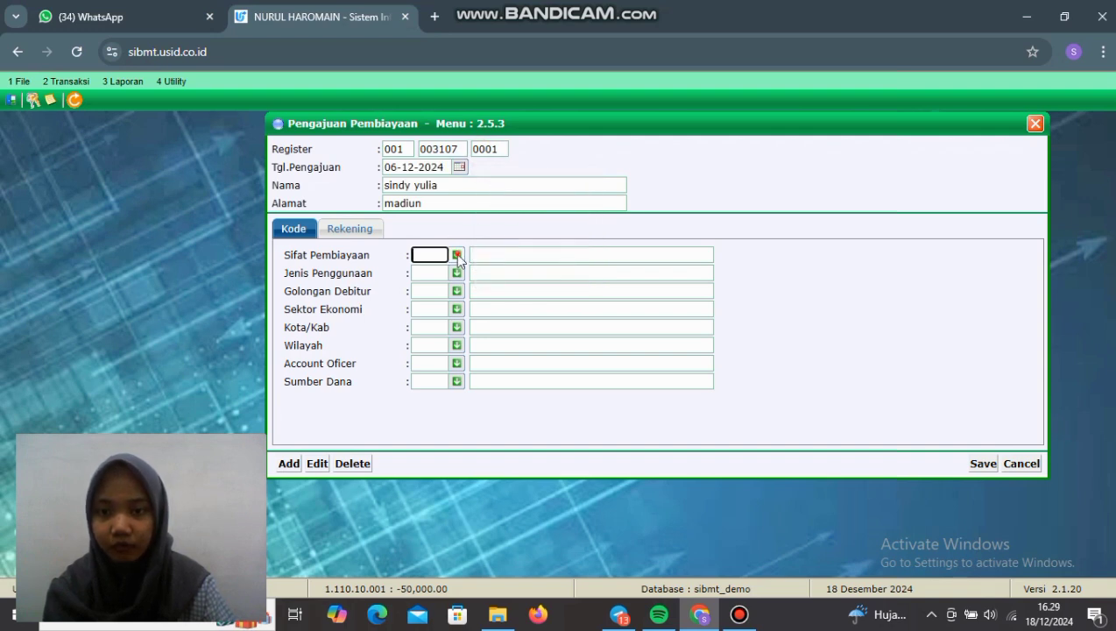
Step: Set Sifat 6 Pembiayaan dengan perjanjian, usage 10 Modal Kerja, debtor group Pihak Terkait, sector KEUANGAN
left_click(456, 255)
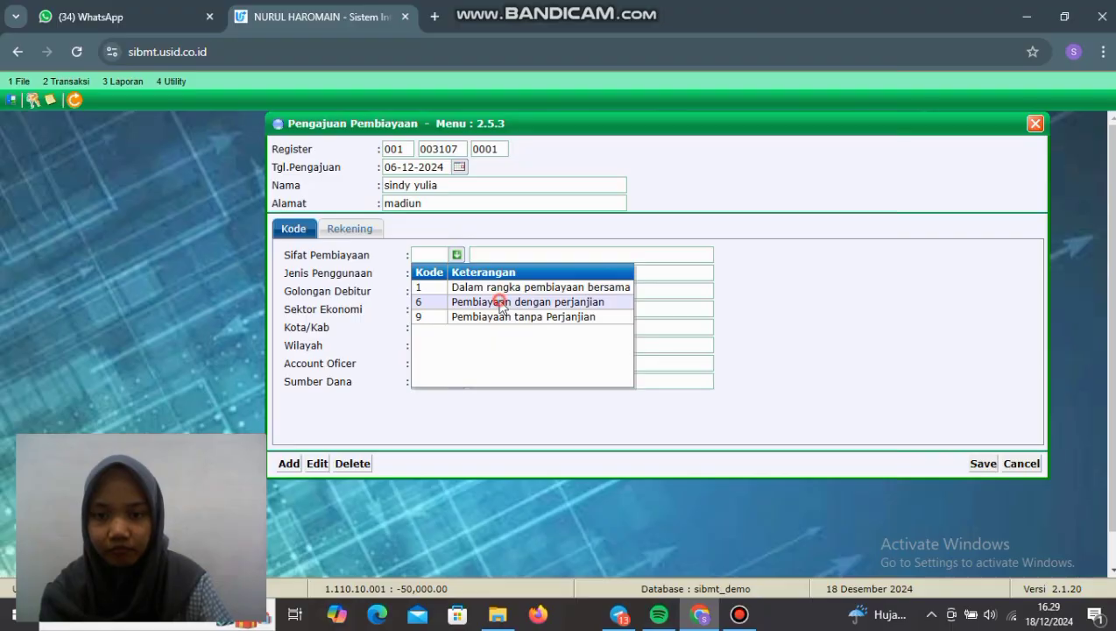
left_click(500, 301)
left_click(456, 275)
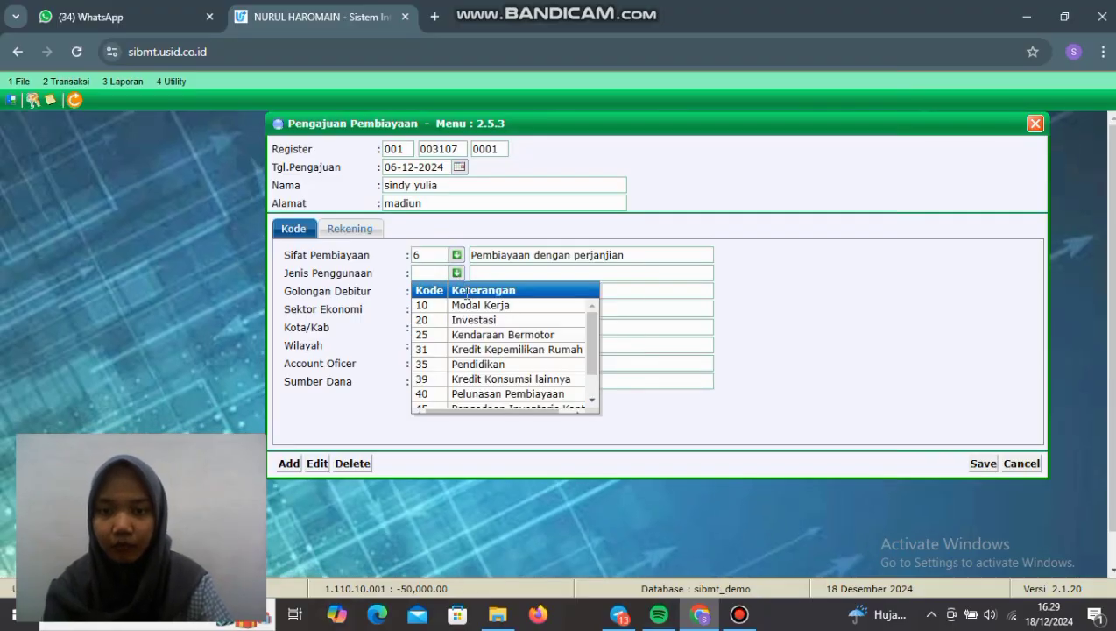
left_click(468, 303)
left_click(458, 293)
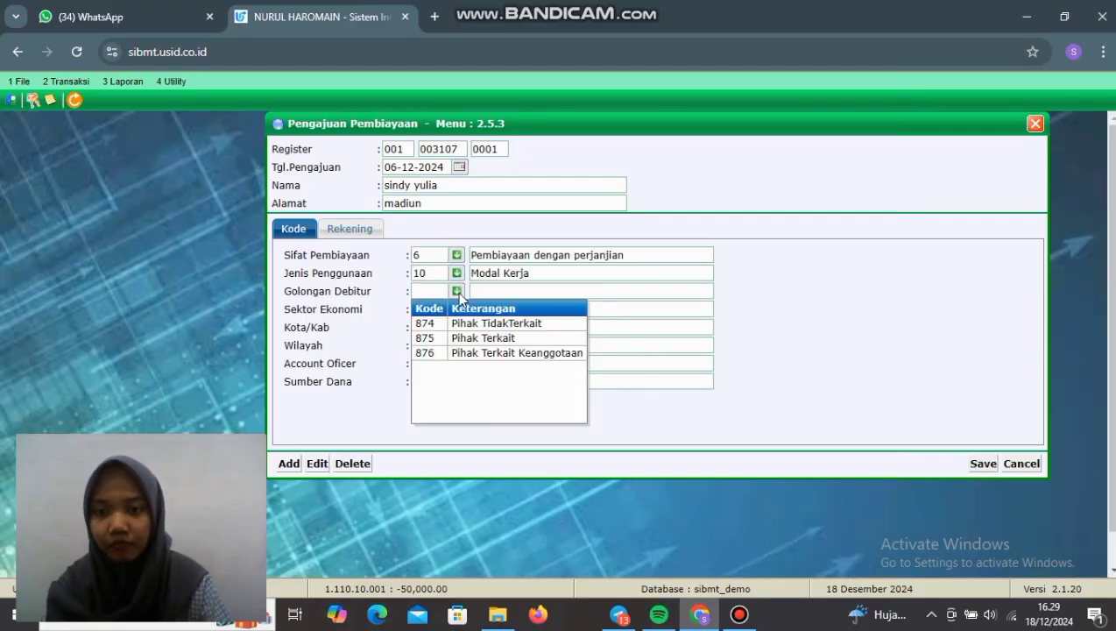
left_click(460, 336)
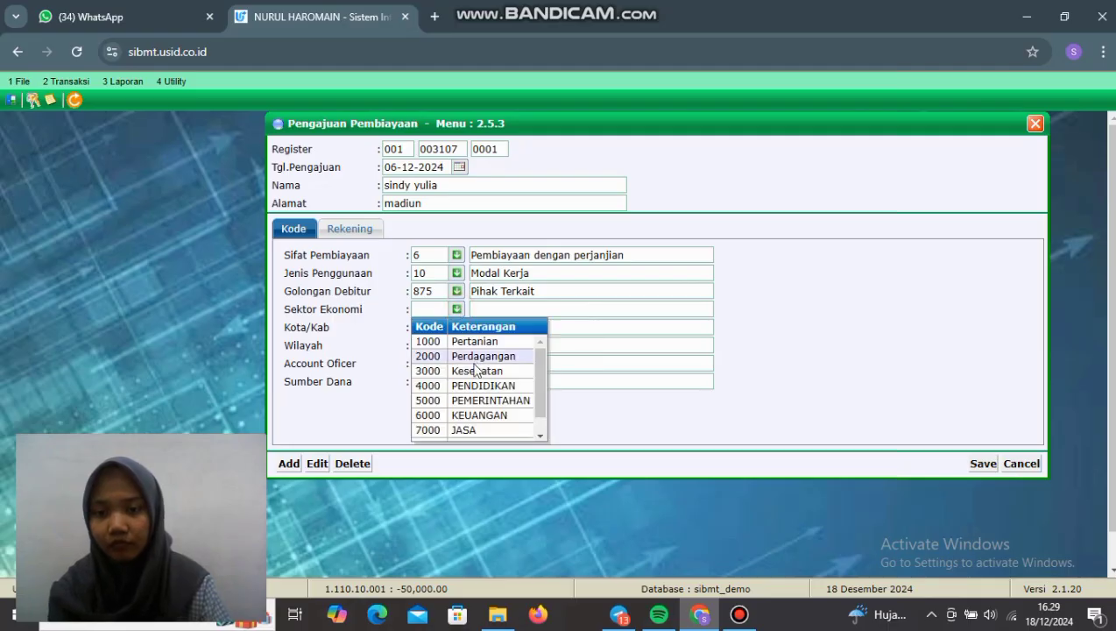
left_click(492, 415)
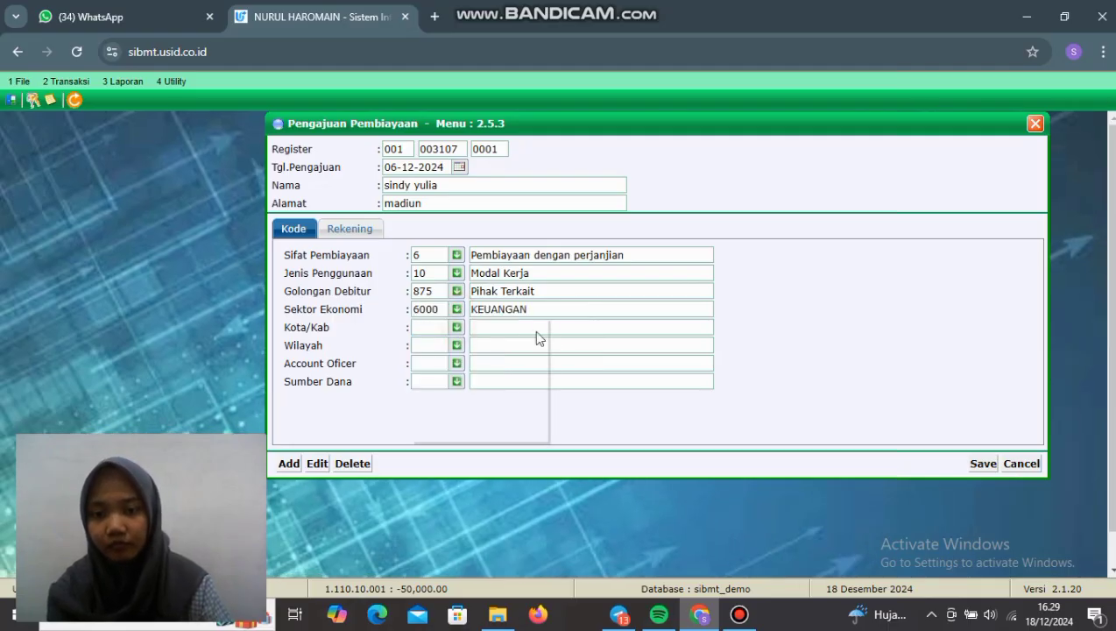
Step: Set city KOTA MADIUN, area Kartoharjo, officer UMUM and fund source Dana Internal Cabang
left_click(458, 328)
left_click_drag(645, 374, 658, 455)
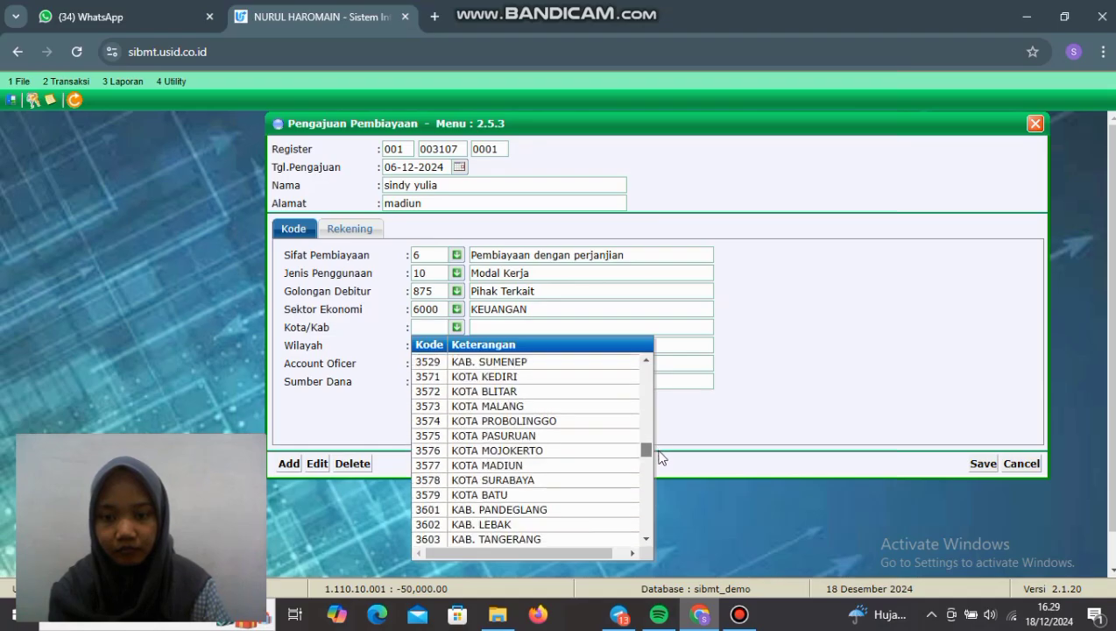
left_click(533, 465)
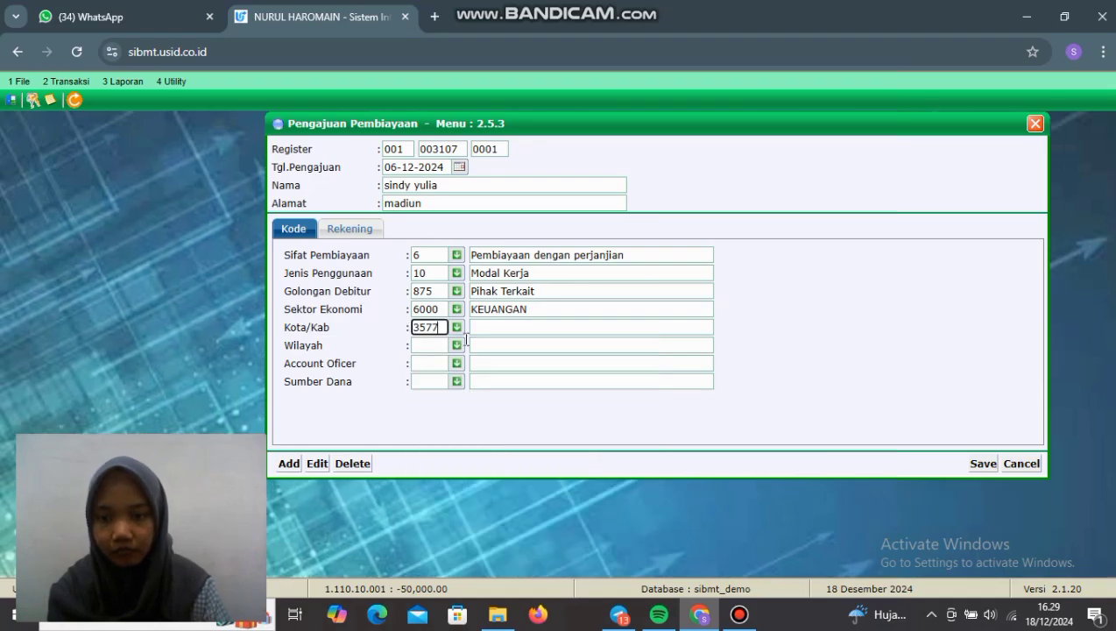
left_click(458, 345)
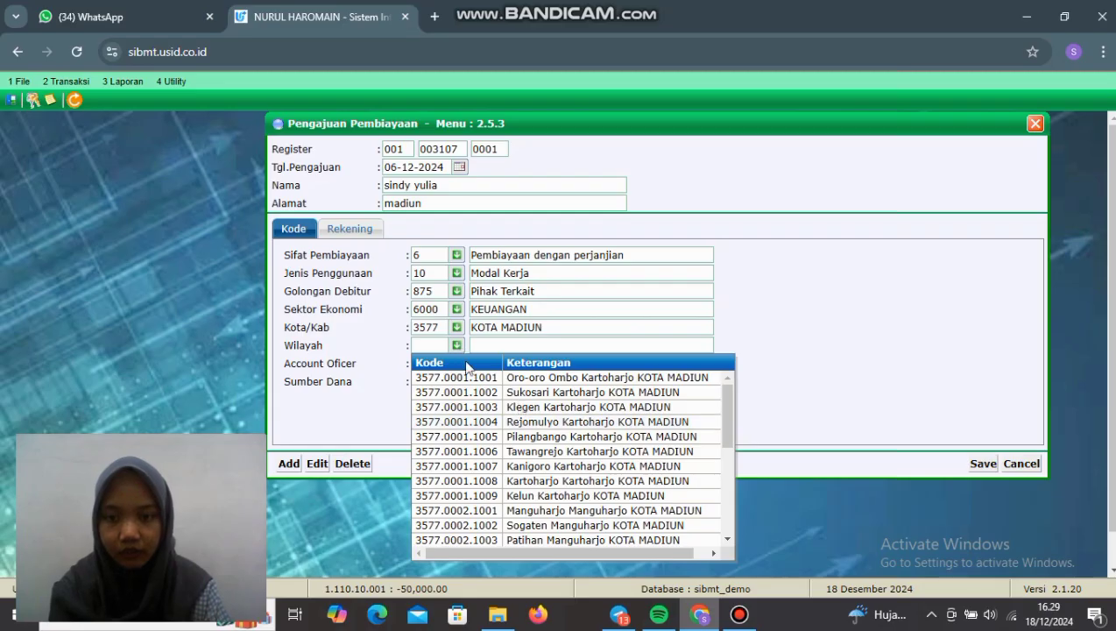
left_click(535, 481)
key("Return")
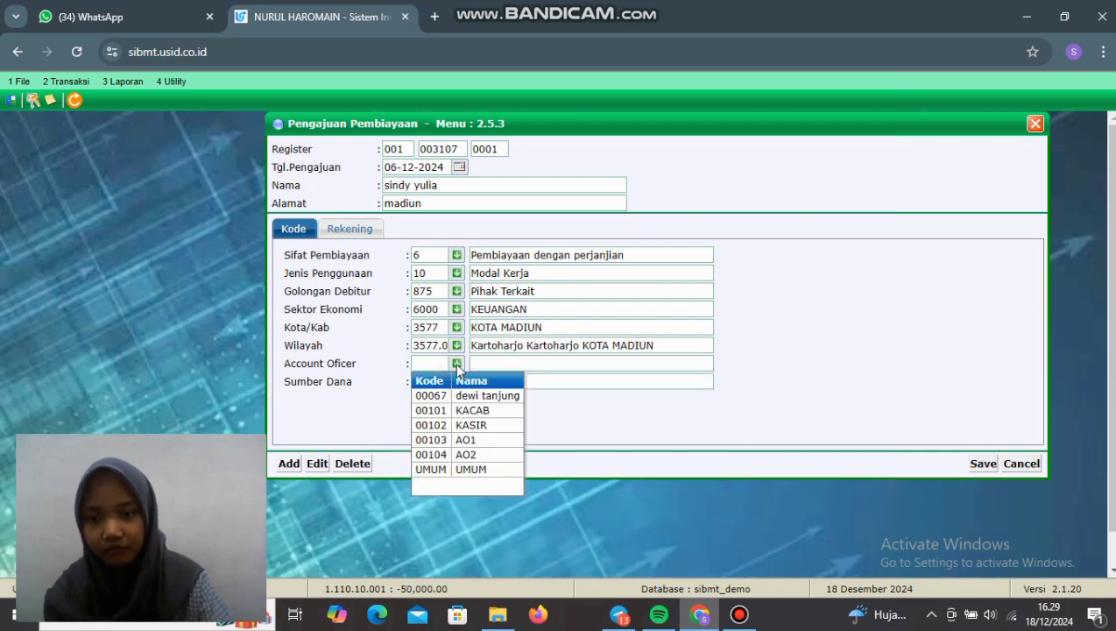
left_click(474, 471)
key("Return")
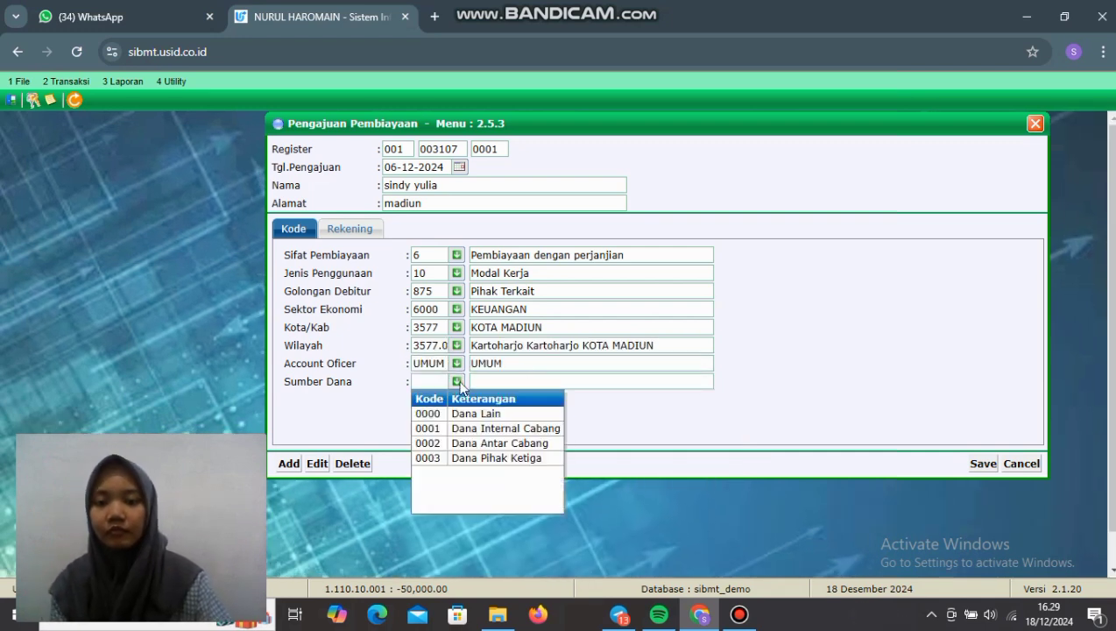
left_click(487, 429)
Step: Set Perorangan, Qord, Rumah sendiri, Piutang Jangka Menengah and Penambahan Modal Usaha in account details
left_click(351, 230)
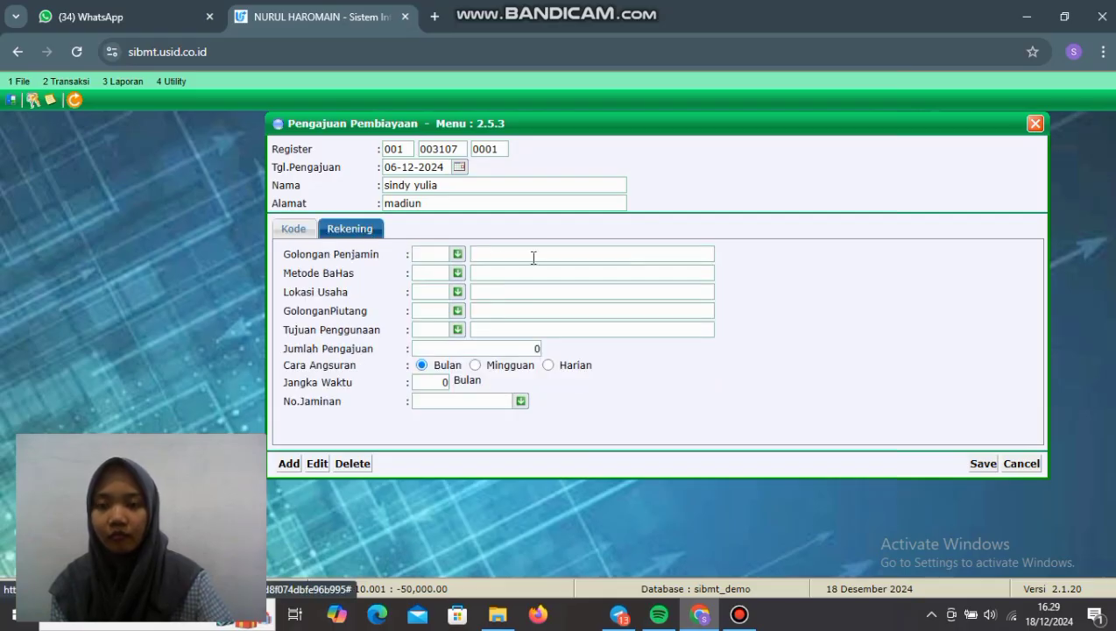
left_click(457, 253)
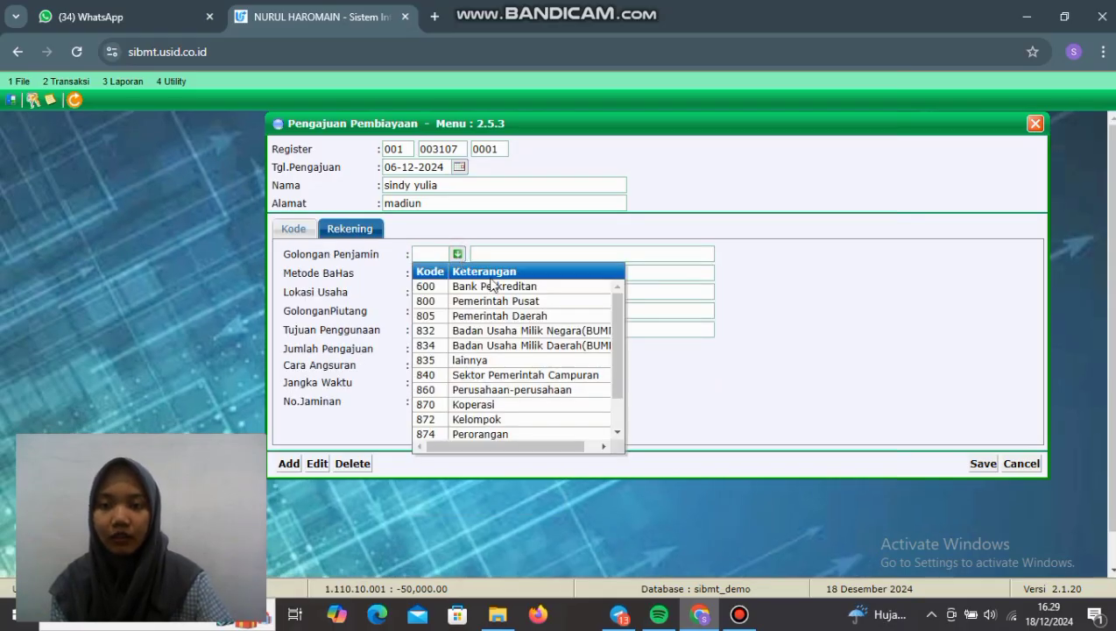
left_click(490, 433)
left_click(457, 272)
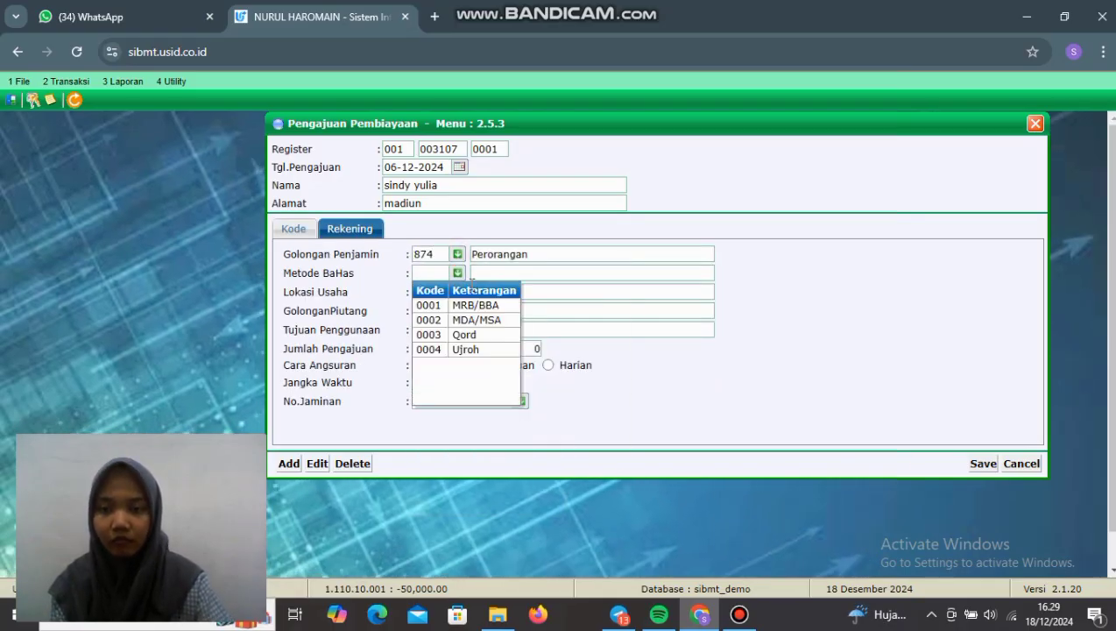
left_click(481, 335)
left_click(457, 291)
left_click(438, 350)
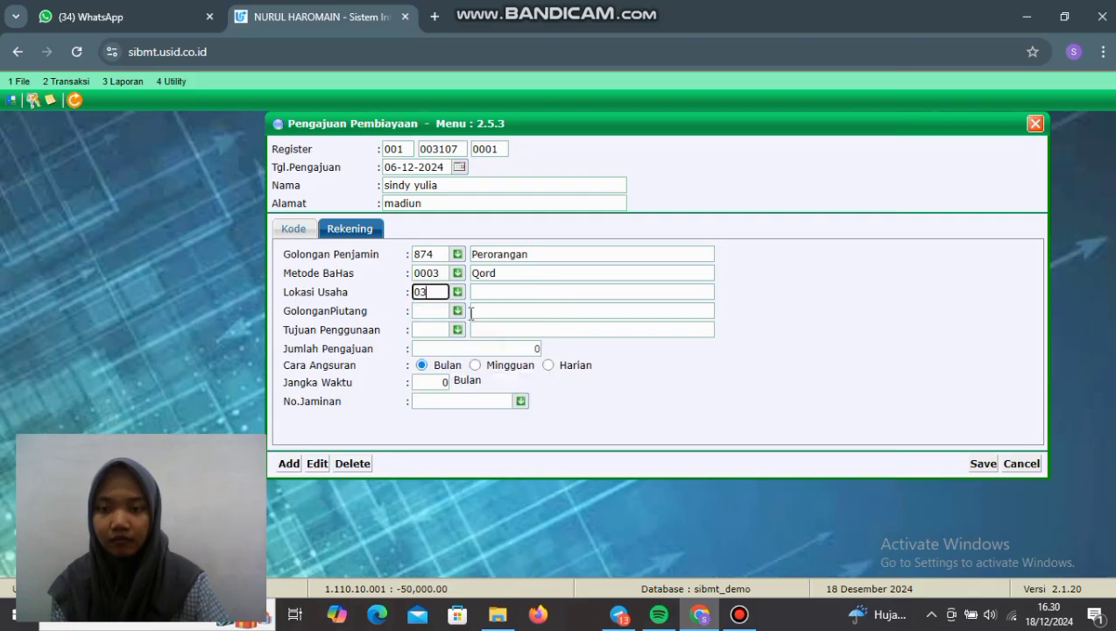
left_click(457, 311)
left_click(522, 357)
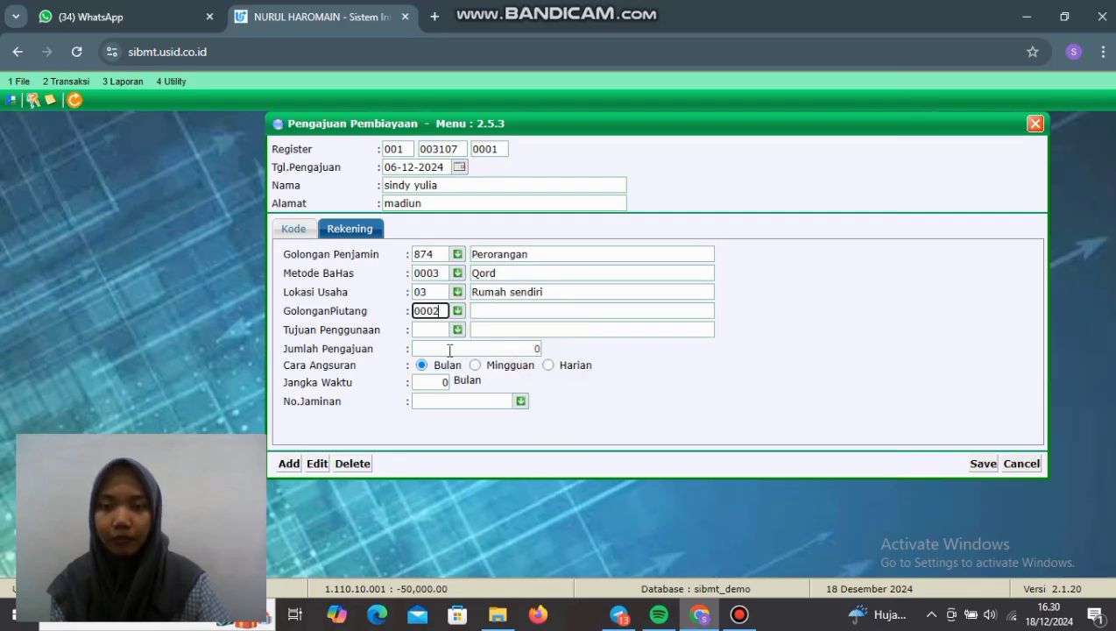
left_click(457, 329)
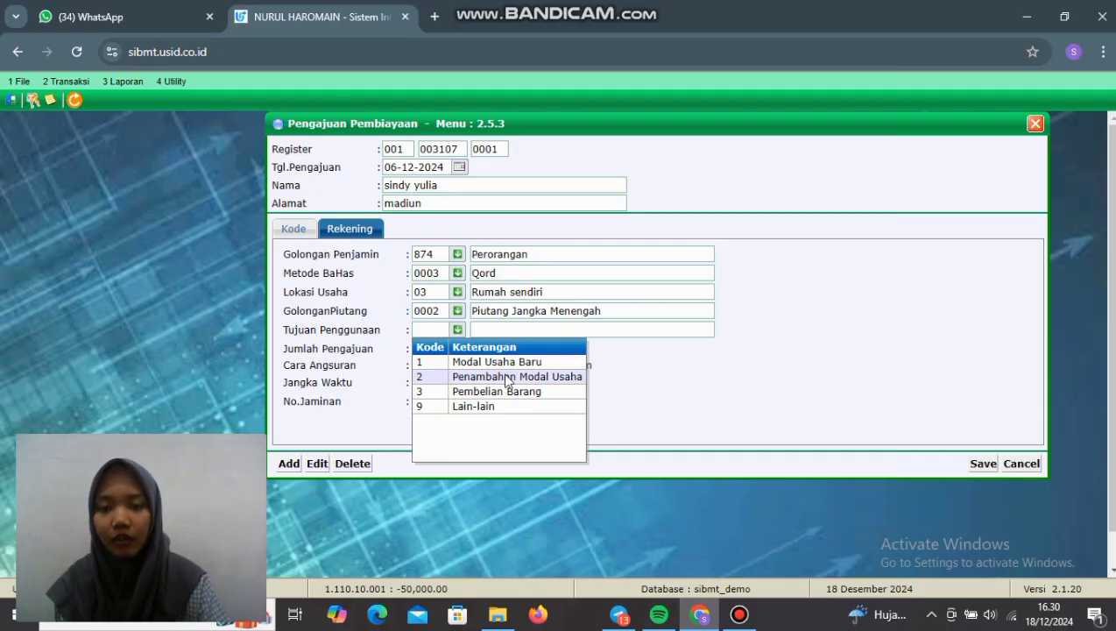
left_click(504, 377)
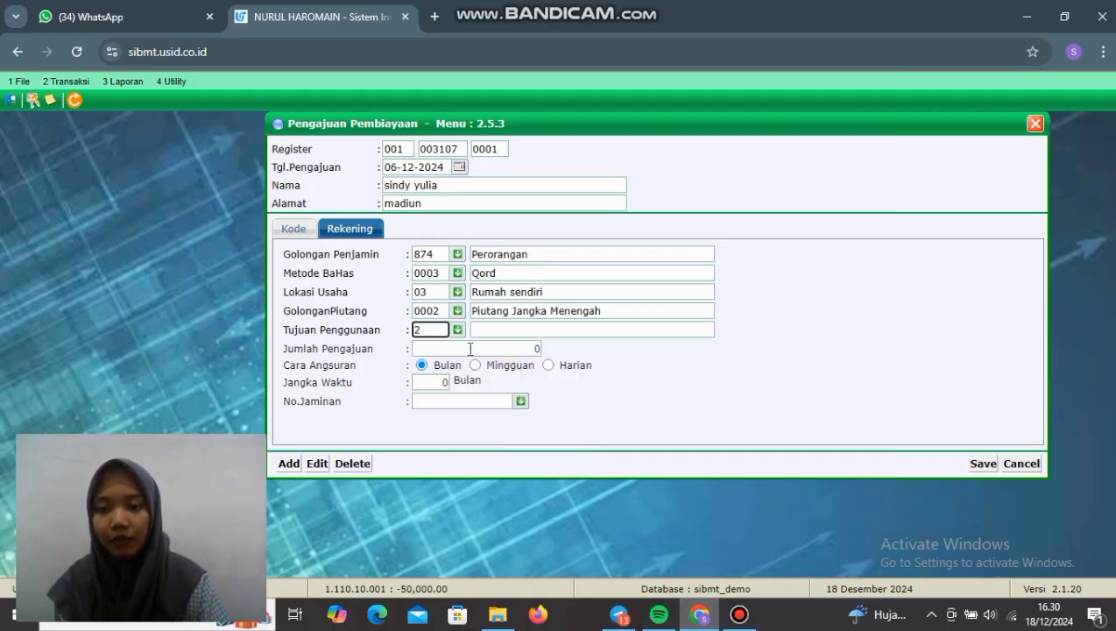
Step: Request 20,000,000.00 over 24 months, attach the first collateral record, and save the application
left_click(470, 348)
key("BackSpace")
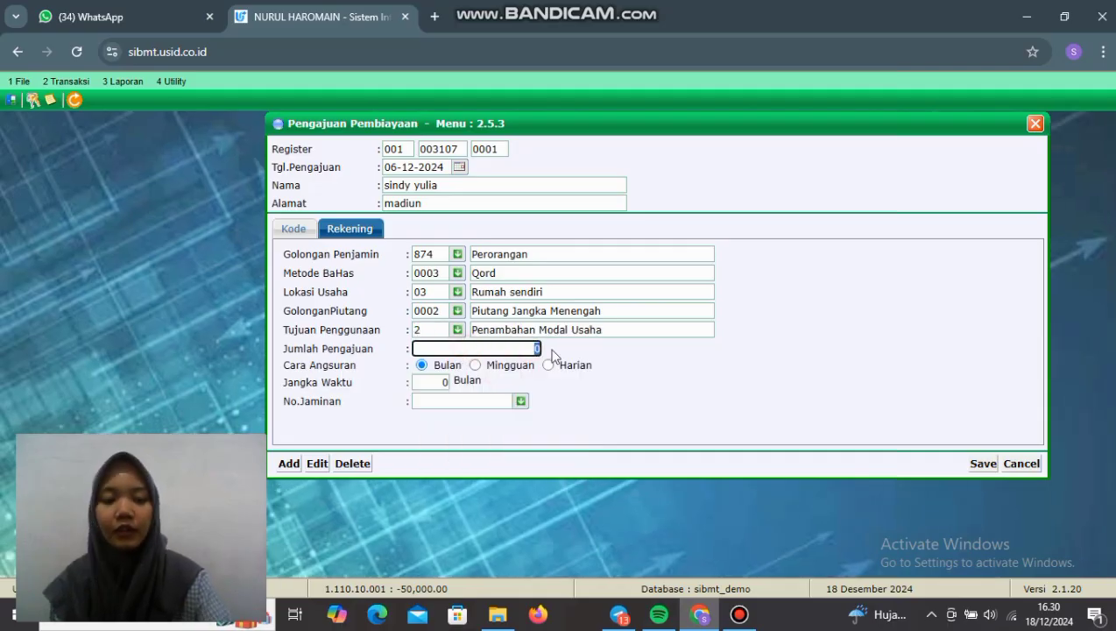
type("20")
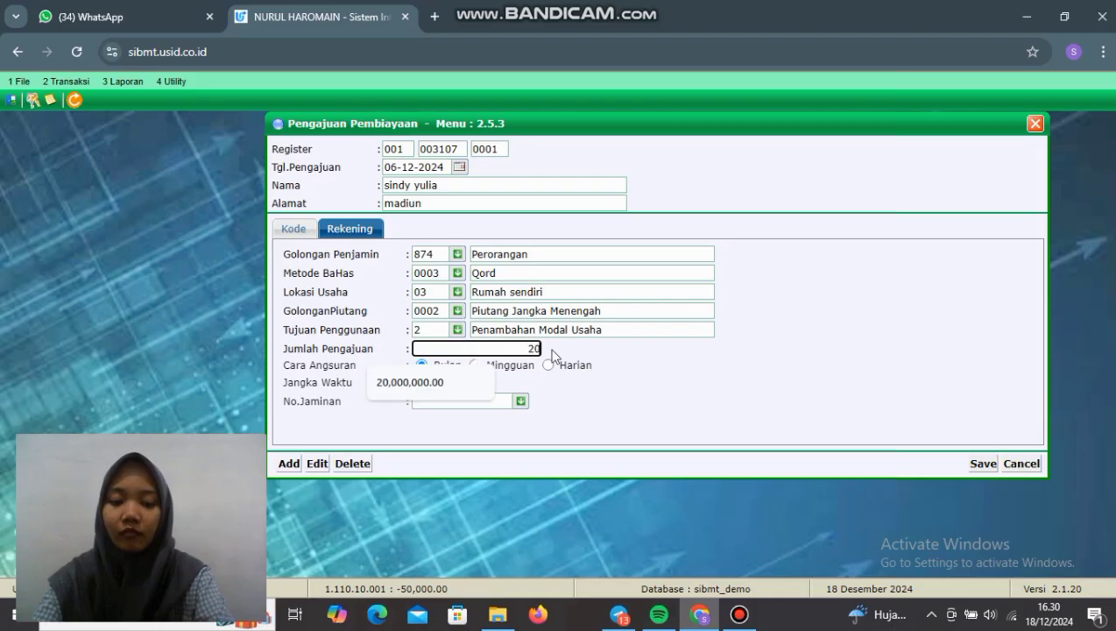
type("000000")
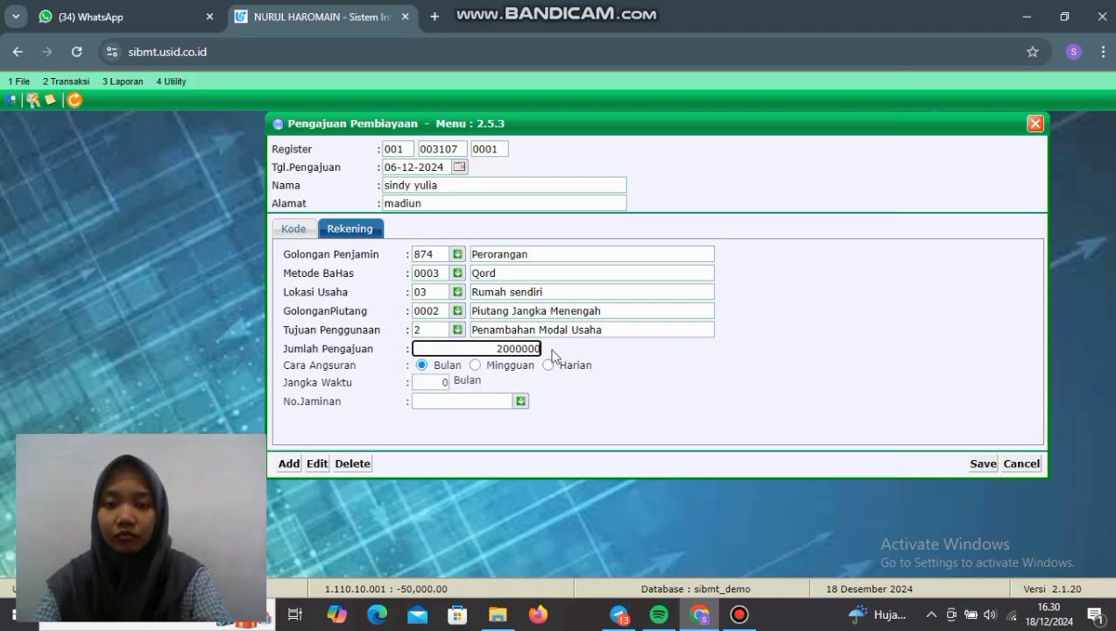
left_click(440, 386)
type("24")
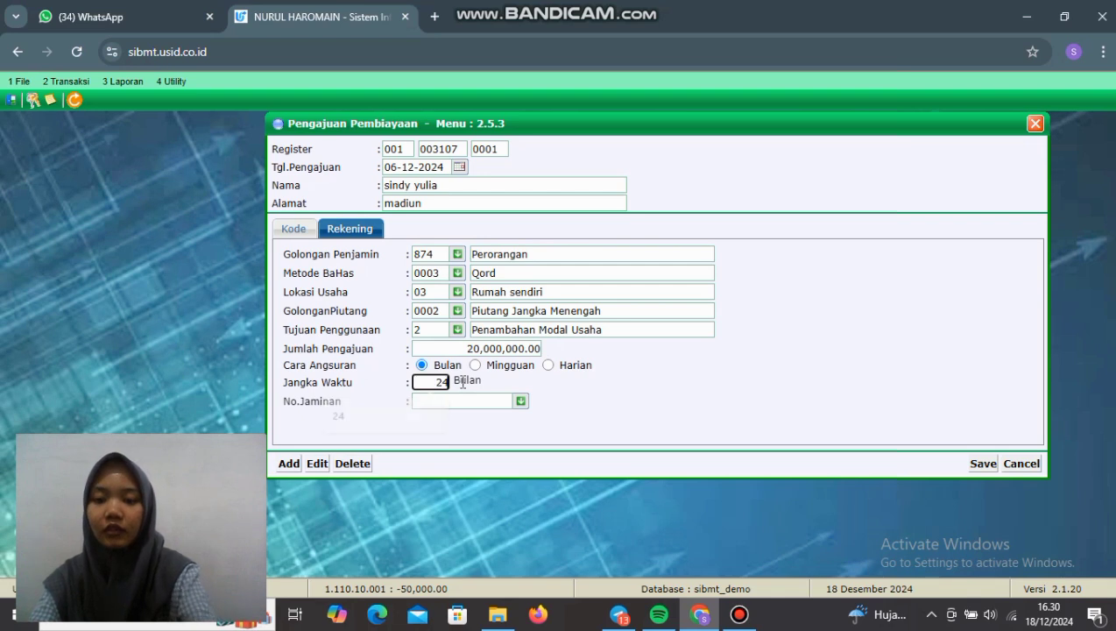
left_click(468, 401)
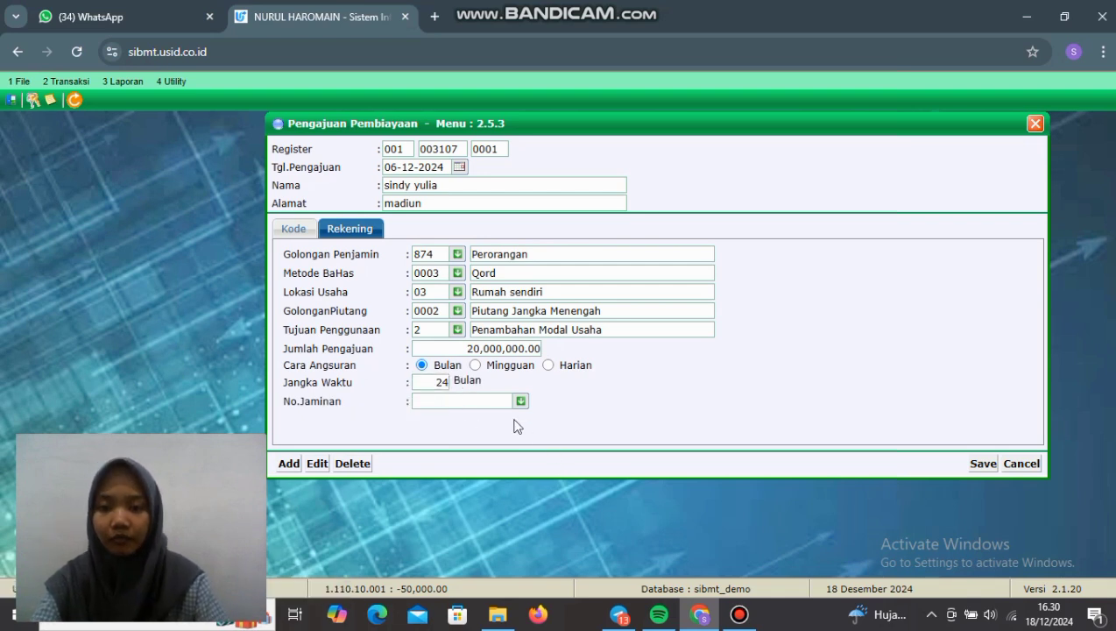
left_click(520, 401)
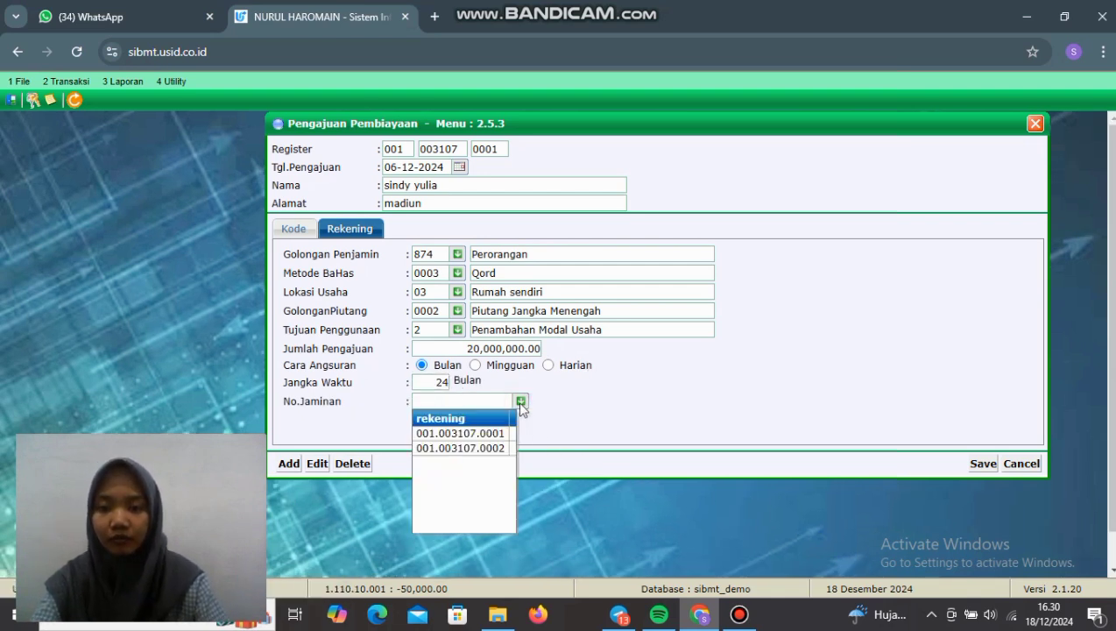
left_click(467, 433)
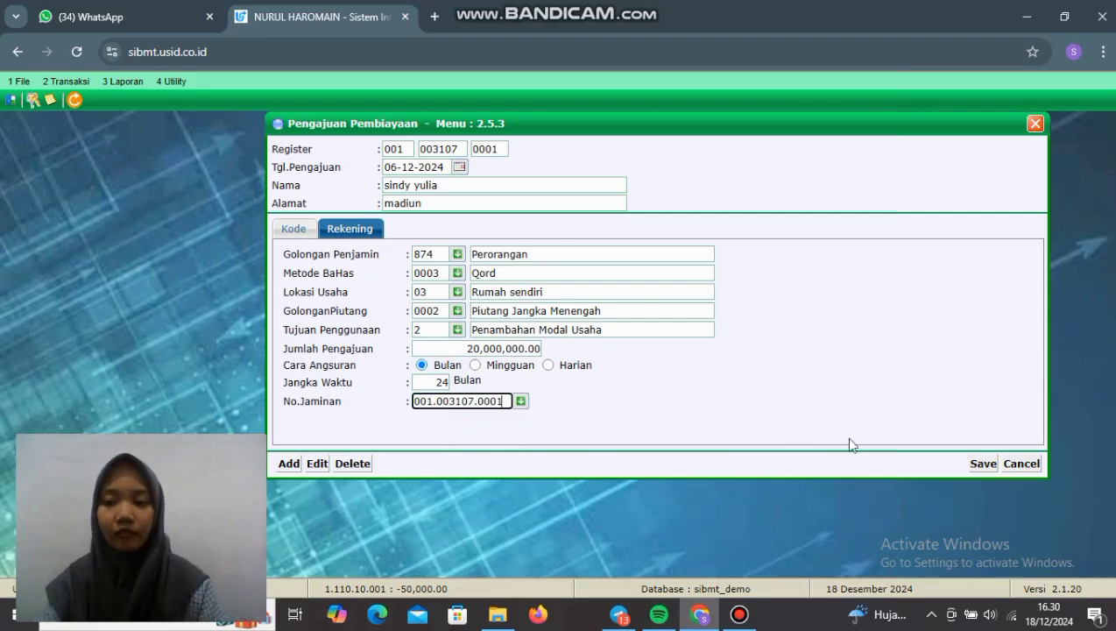
left_click(982, 465)
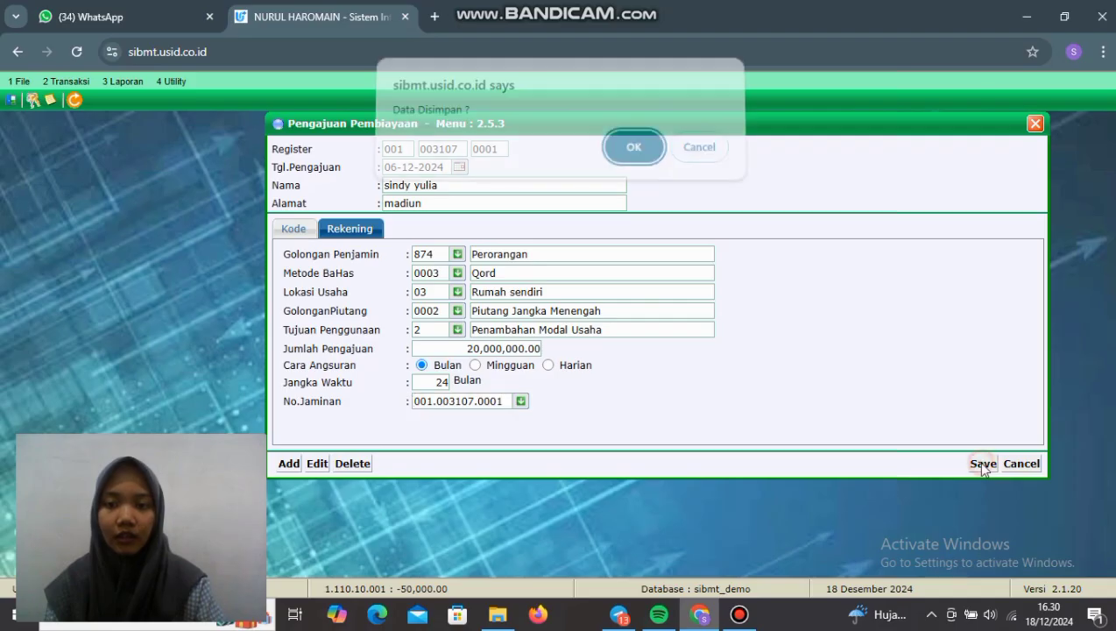
left_click(634, 155)
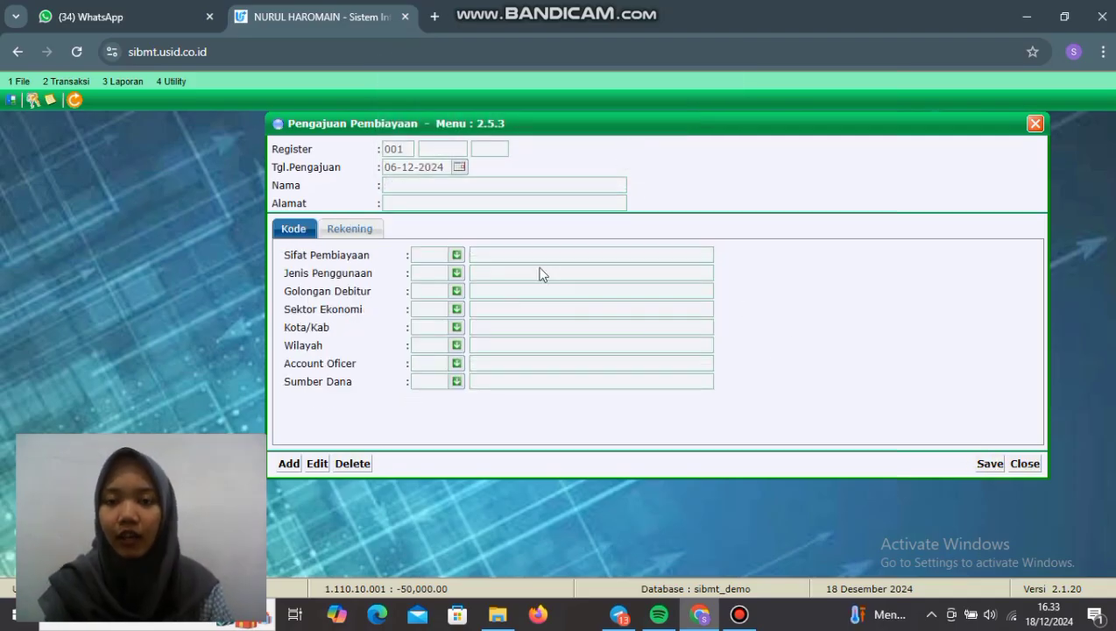
Step: Preview the Laporan Pengajuan Pembiayaan report from 06-12-2024 to 31-12-2024
left_click(122, 81)
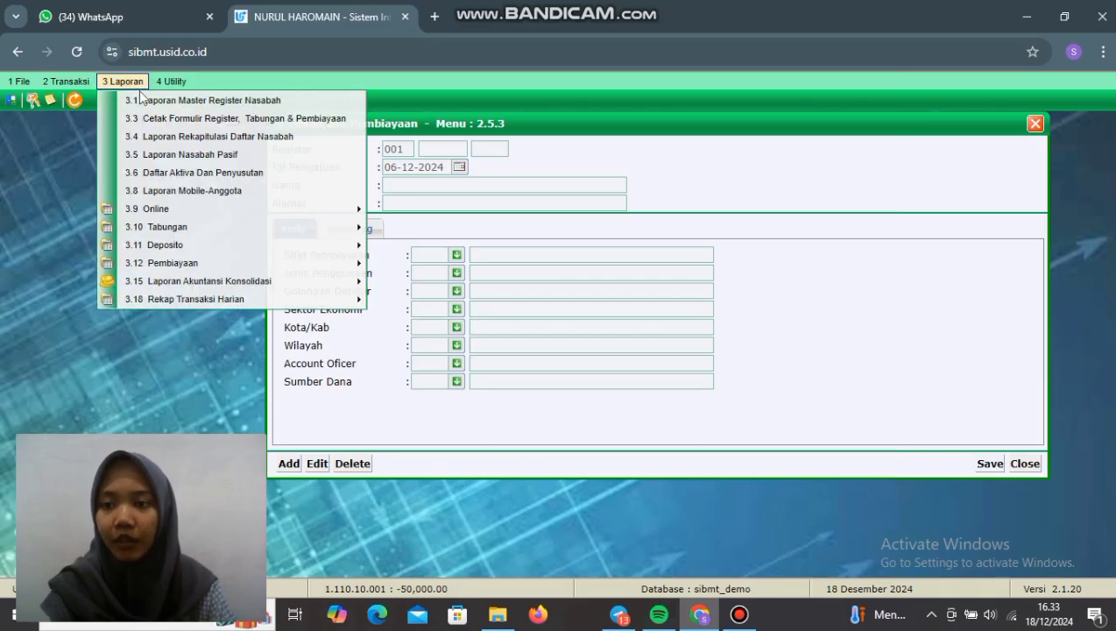
left_click(249, 263)
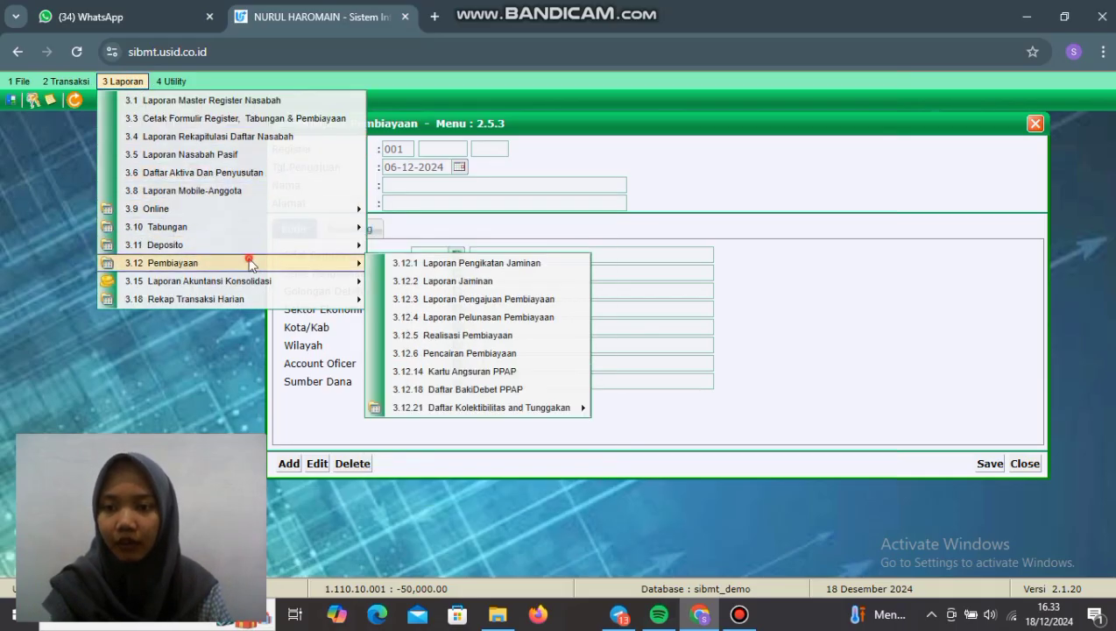
left_click(451, 302)
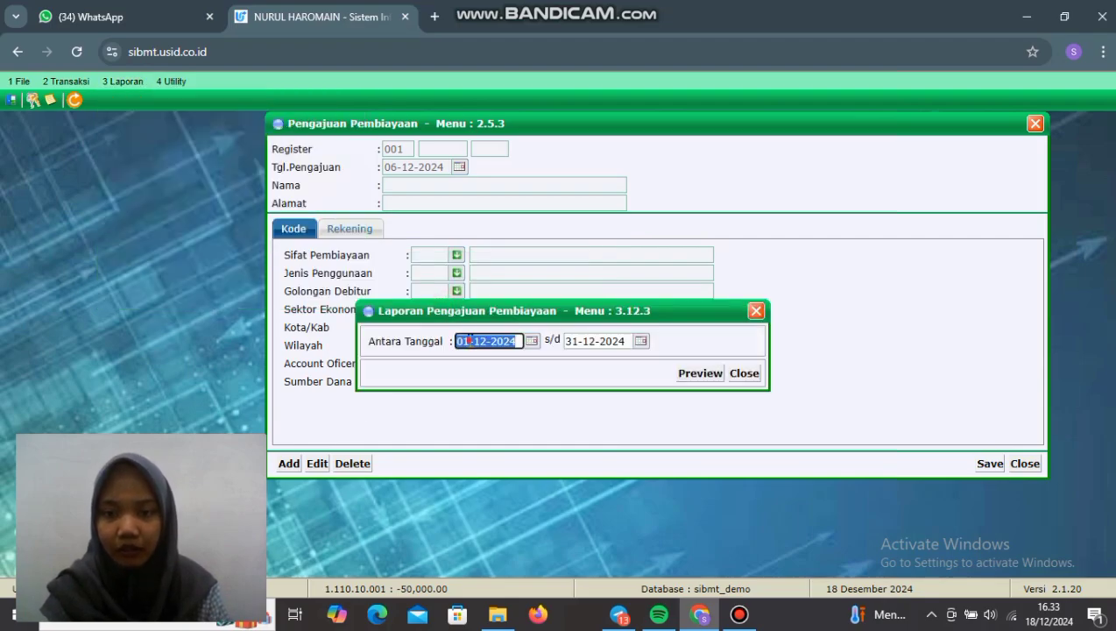
left_click(468, 340)
key("BackSpace")
type("6")
left_click(698, 374)
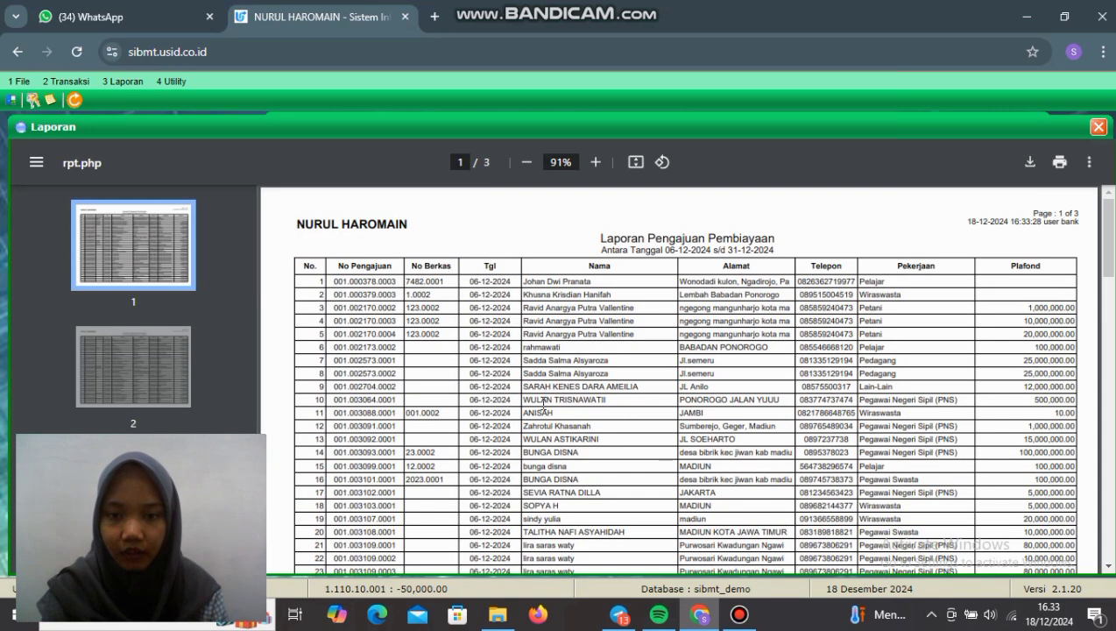
scroll(543, 403, "down", 4)
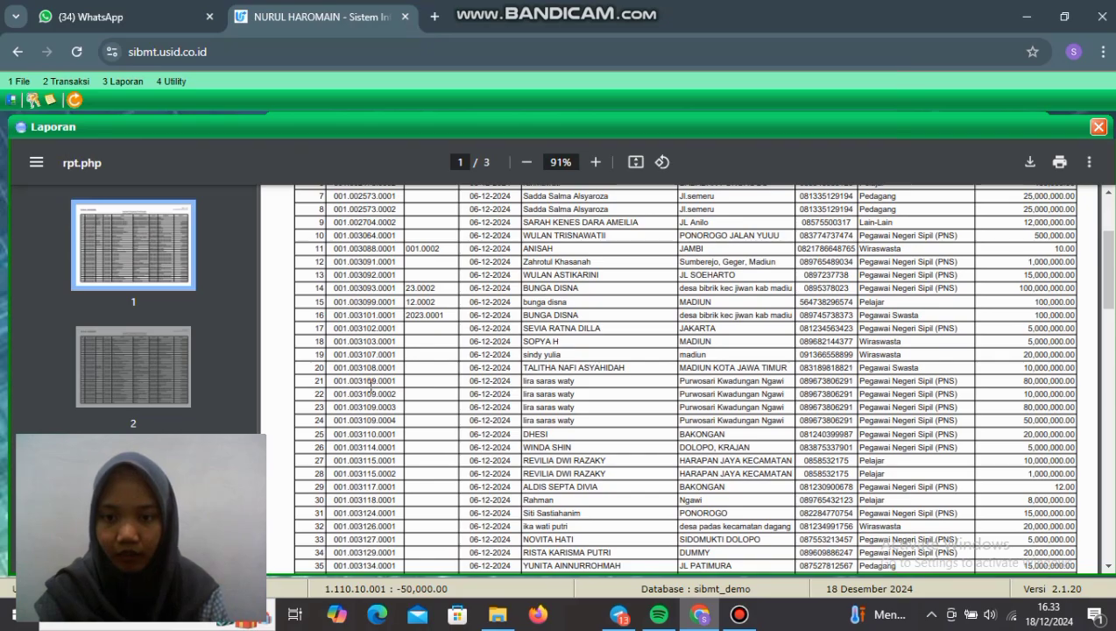
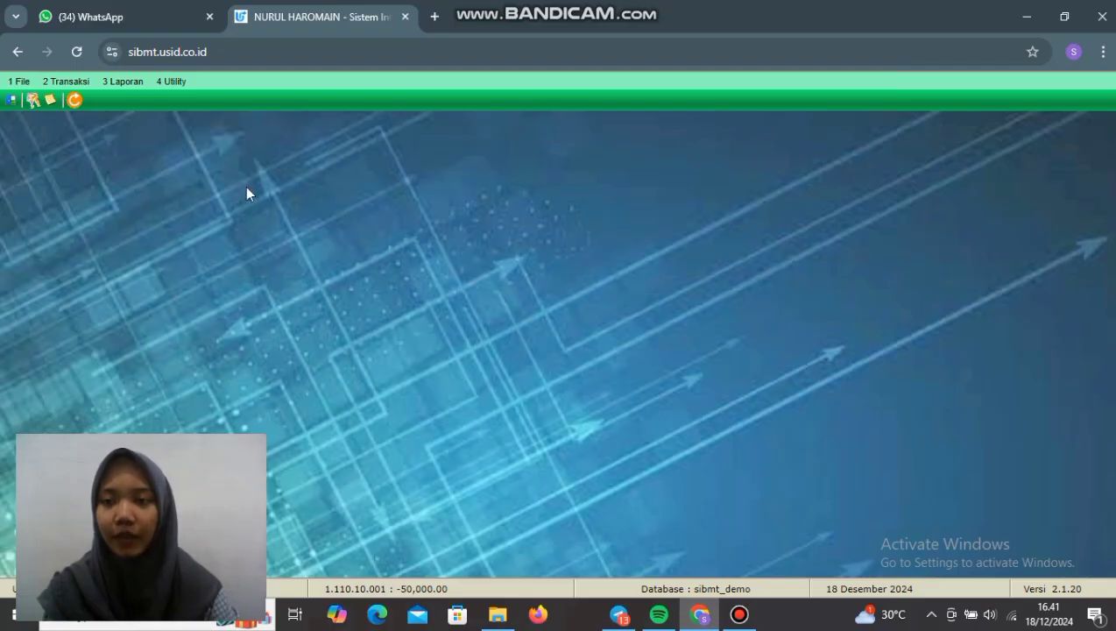
Step: Open Realisasi Pembiayaan from the Transaksi menu and start a new realisation entry
left_click(79, 84)
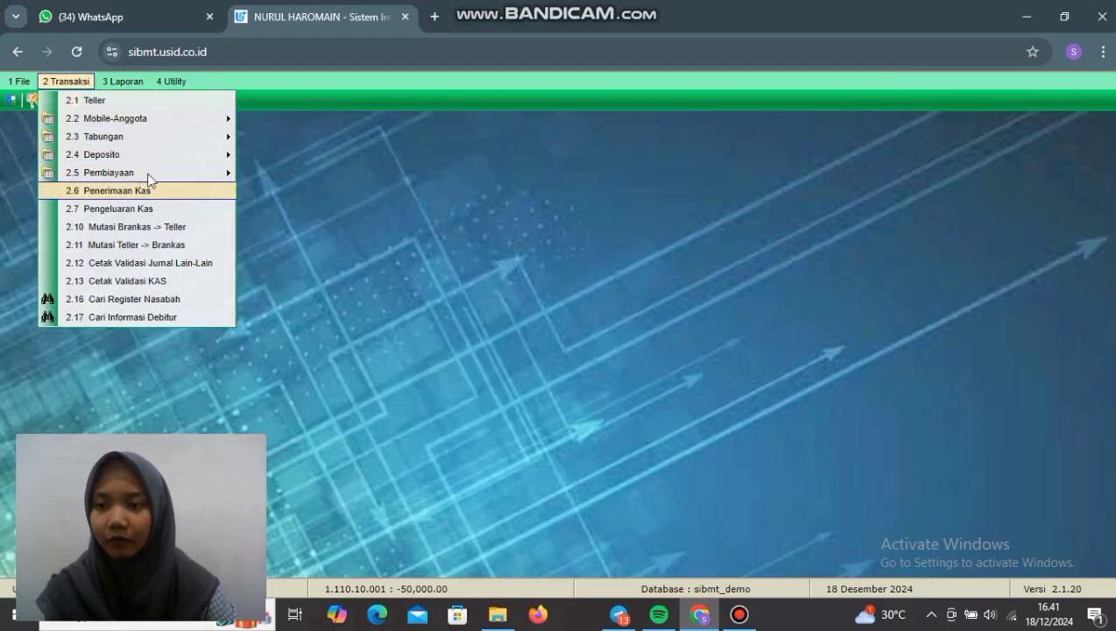
mouse_move(148, 170)
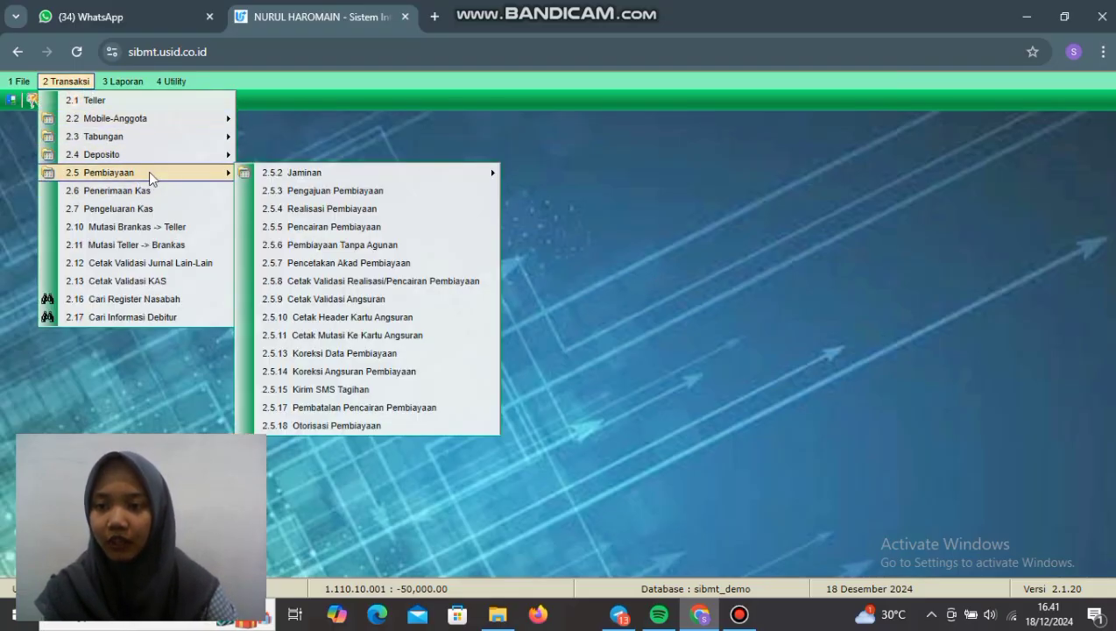
left_click(330, 210)
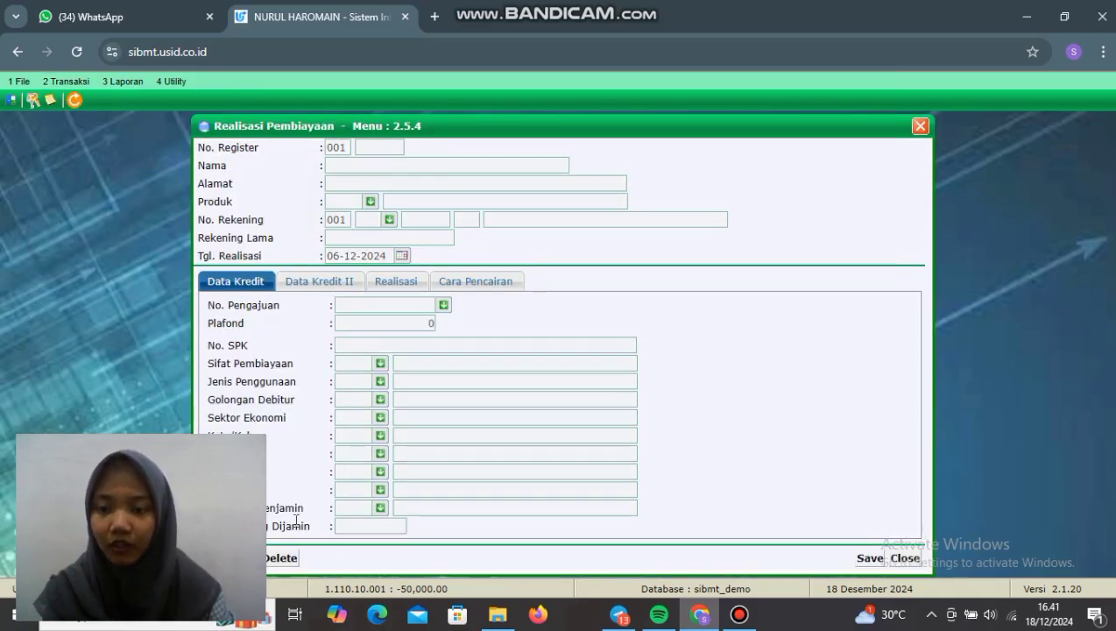
left_click_drag(559, 128, 697, 124)
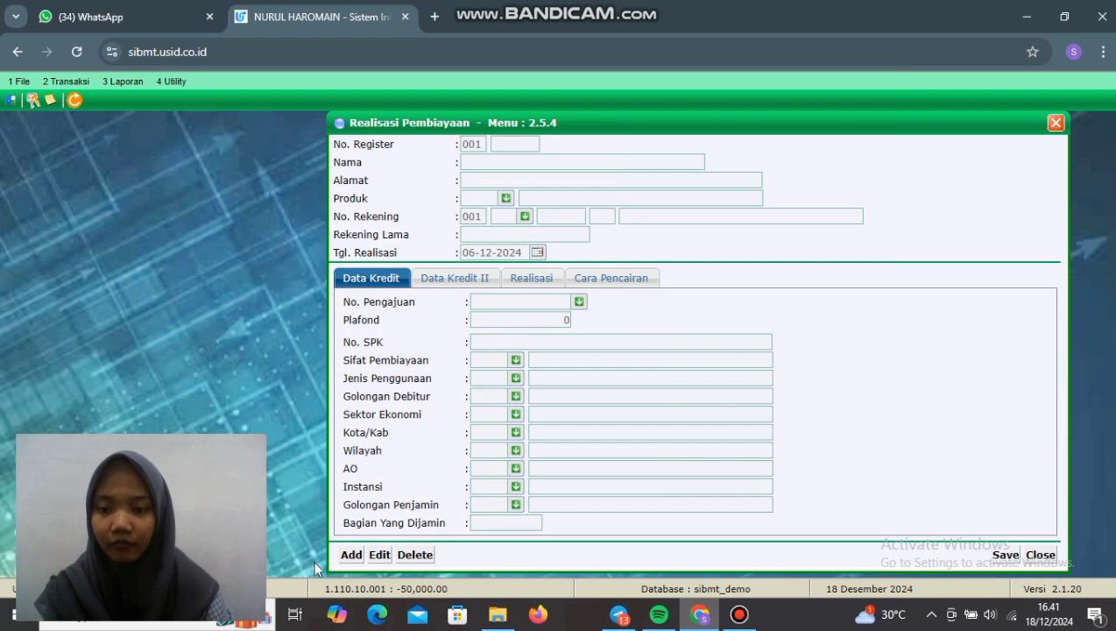
left_click(349, 556)
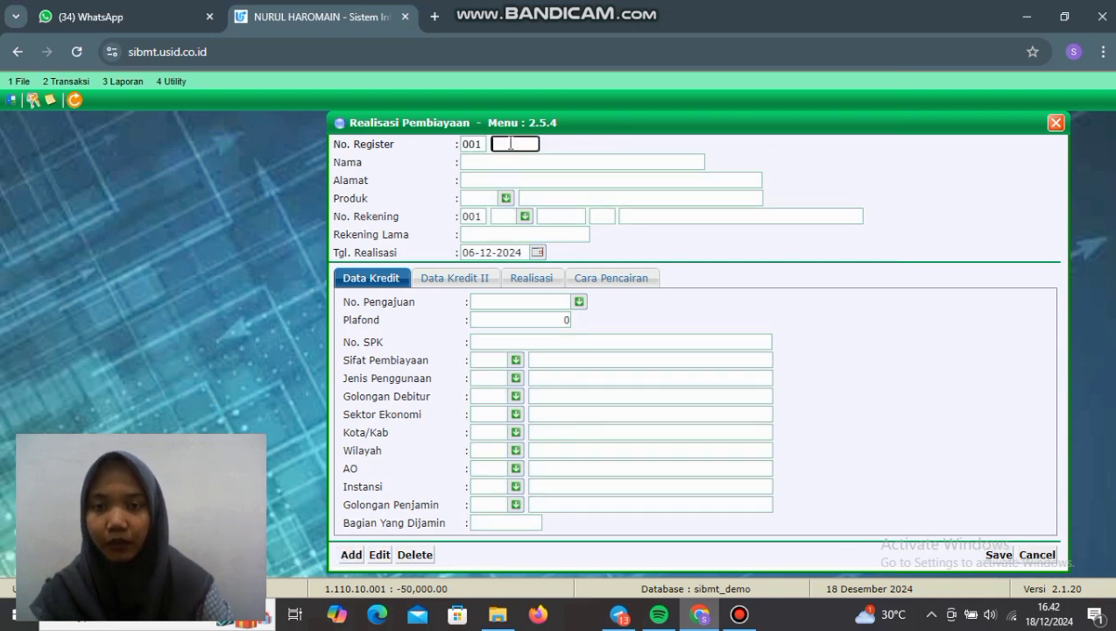
Step: Select the customer's No. Register, product 02 MUB and account type 74 Pembiayaan Qardh
left_click(511, 144)
left_click(526, 178)
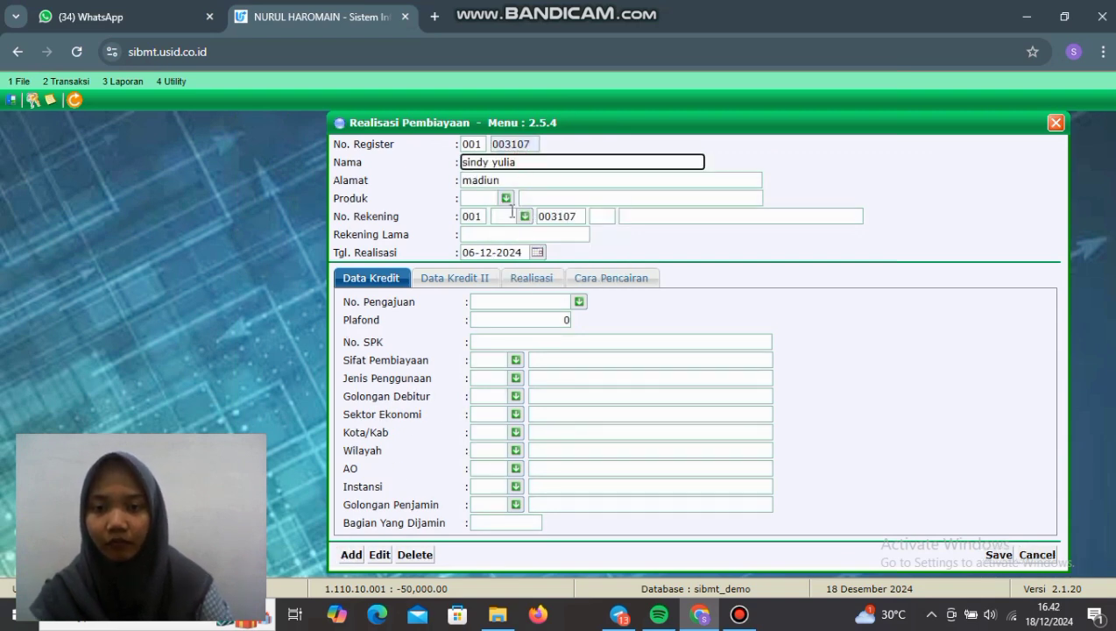
left_click(507, 199)
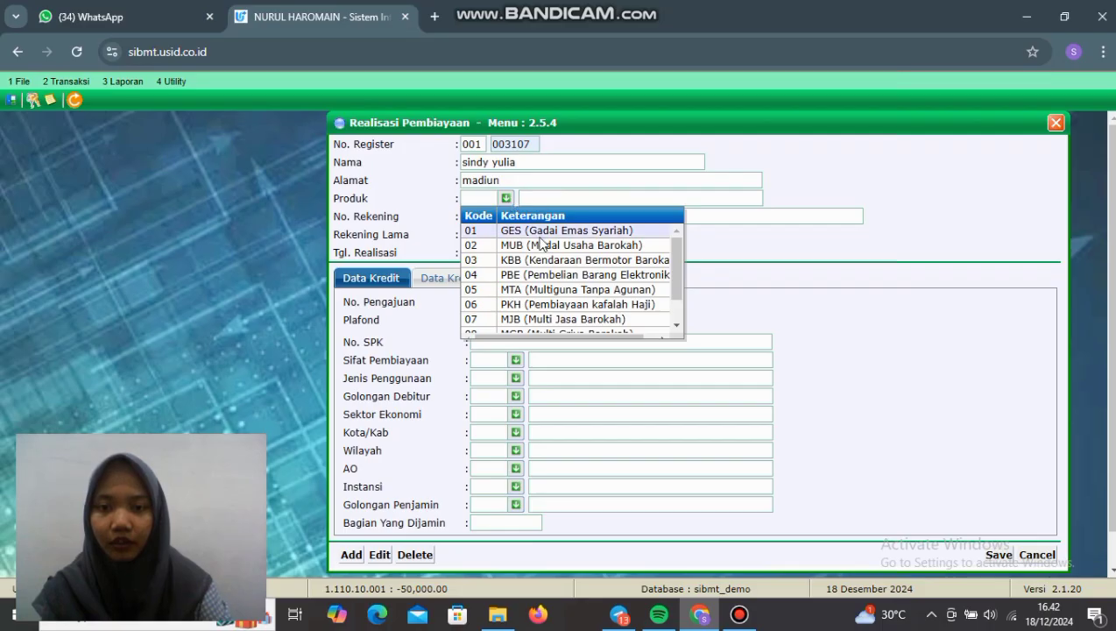
left_click(542, 246)
left_click(525, 217)
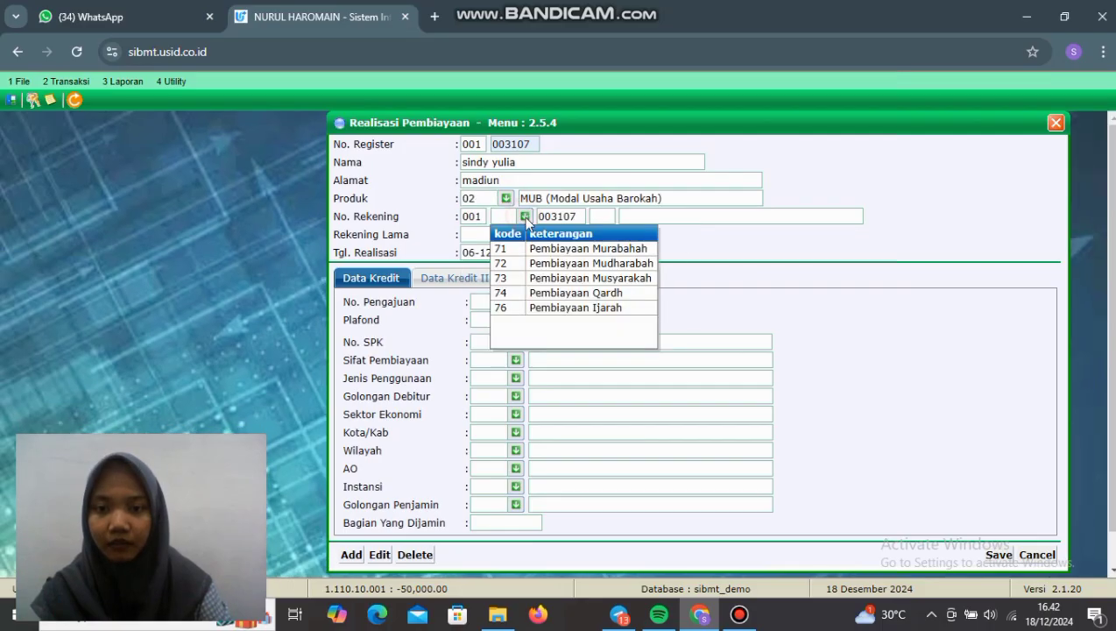
left_click(567, 293)
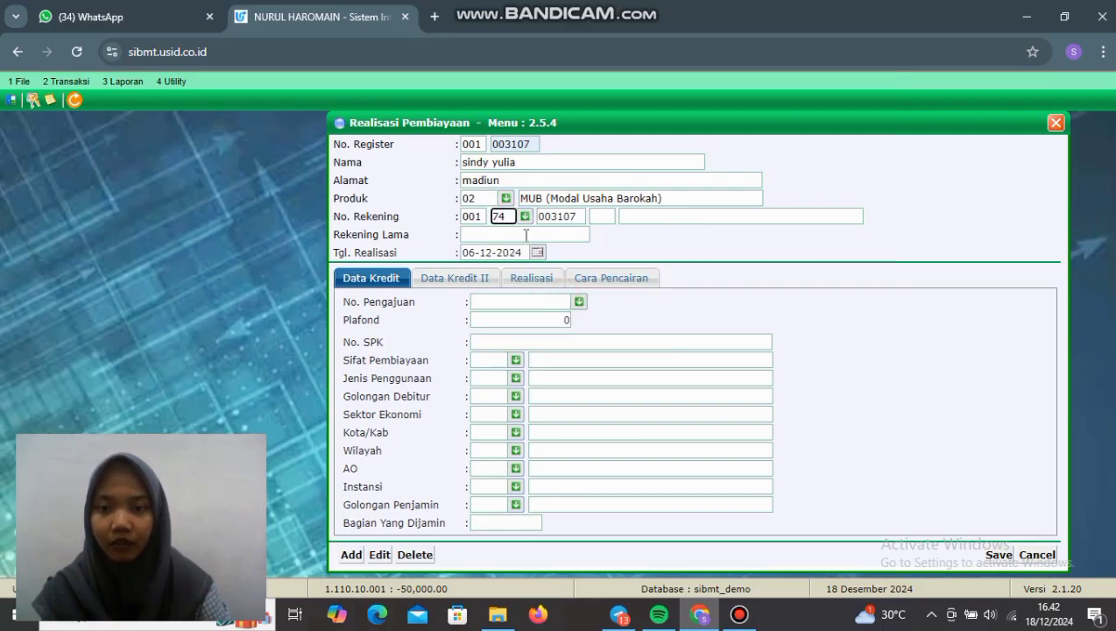
key("Return")
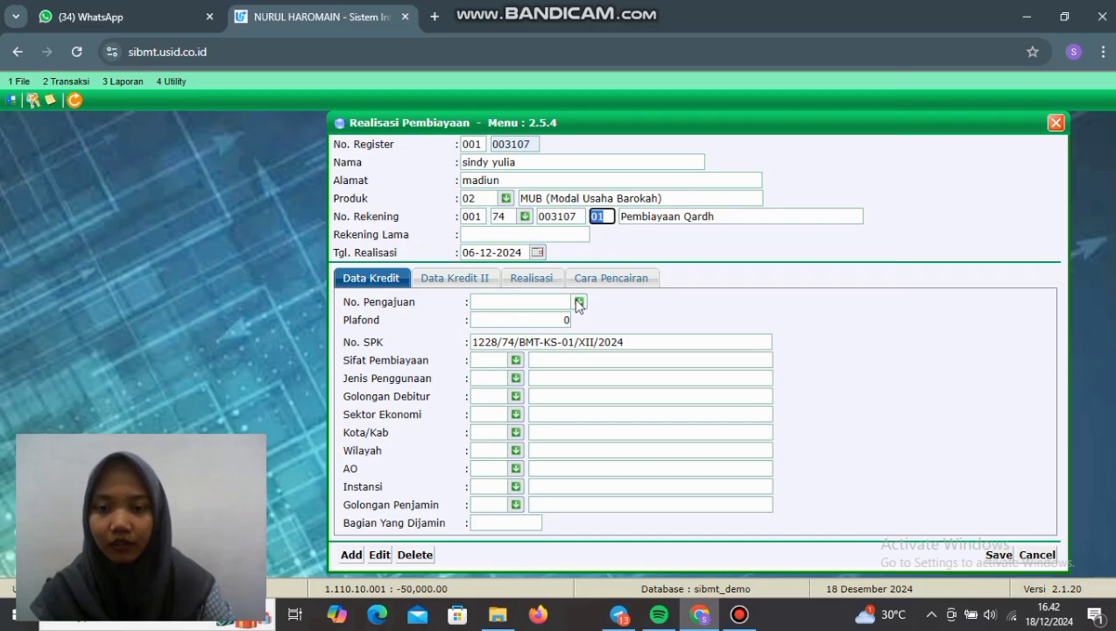
Step: Attach the customer's 20,000,000 financing application and set Berupa to uang on Data Kredit II
left_click(578, 302)
left_click(542, 331)
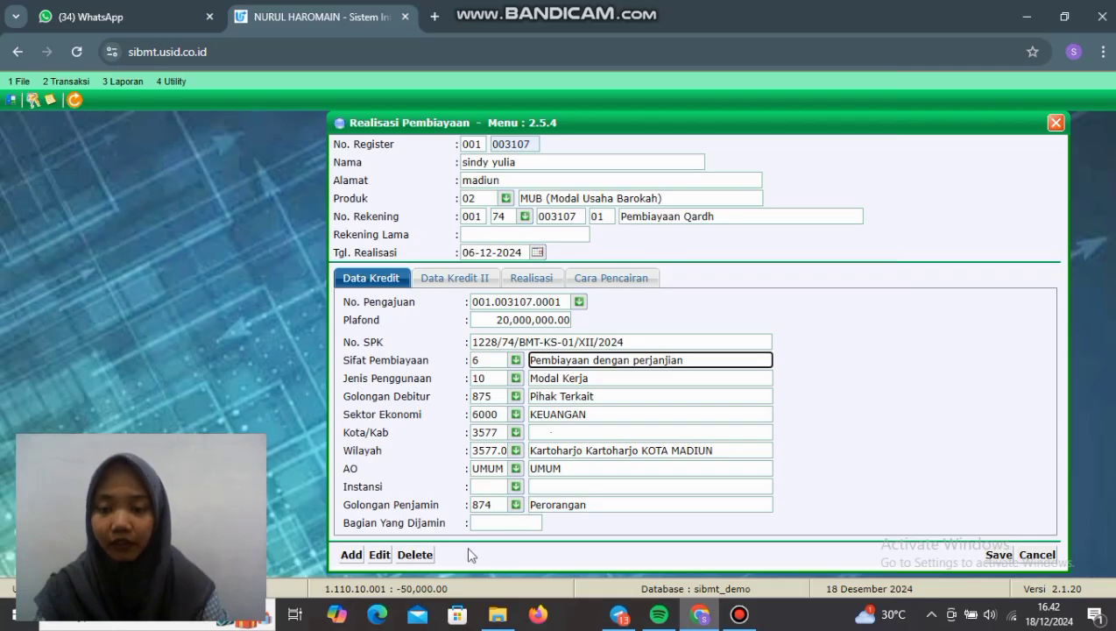
left_click(469, 279)
left_click(515, 429)
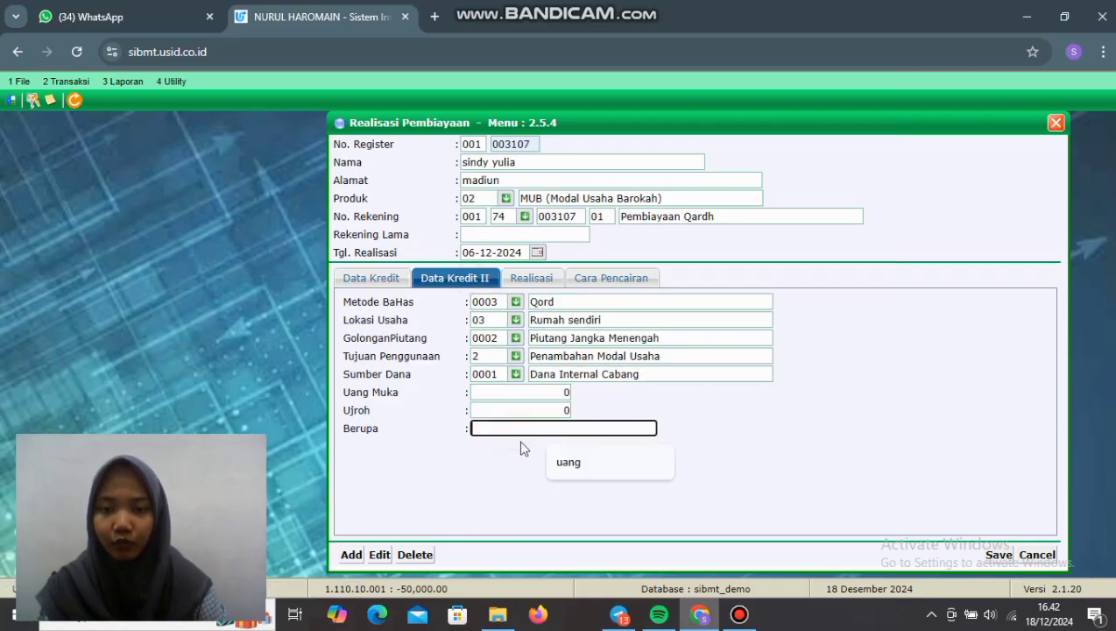
left_click(574, 464)
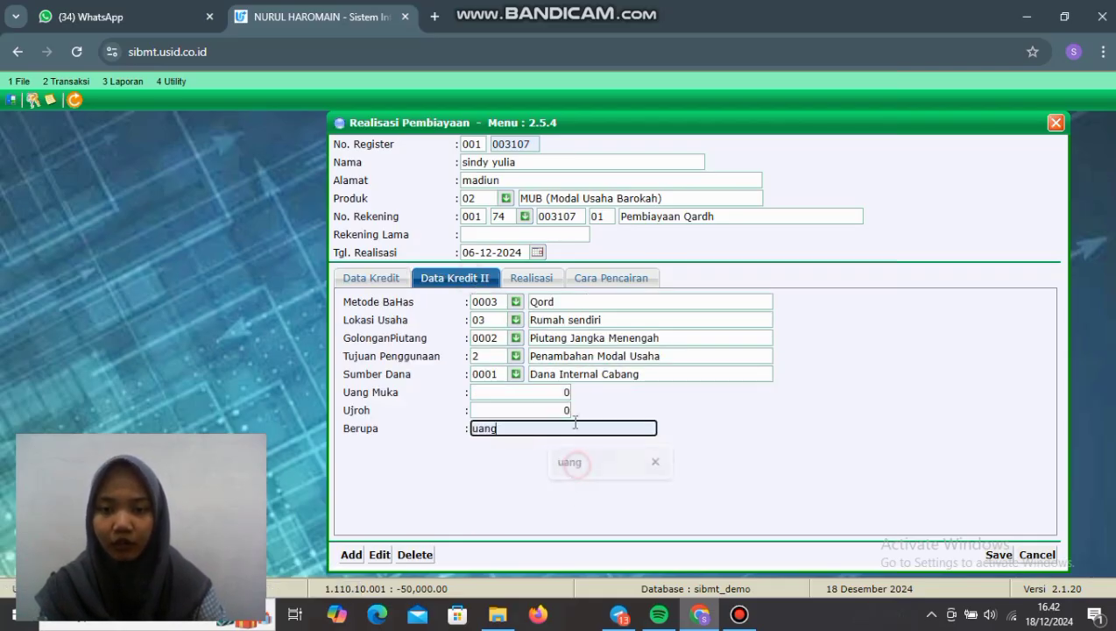
Step: Set Lama Angsuran to 24 months on the Realisasi page and recalculate
left_click(531, 278)
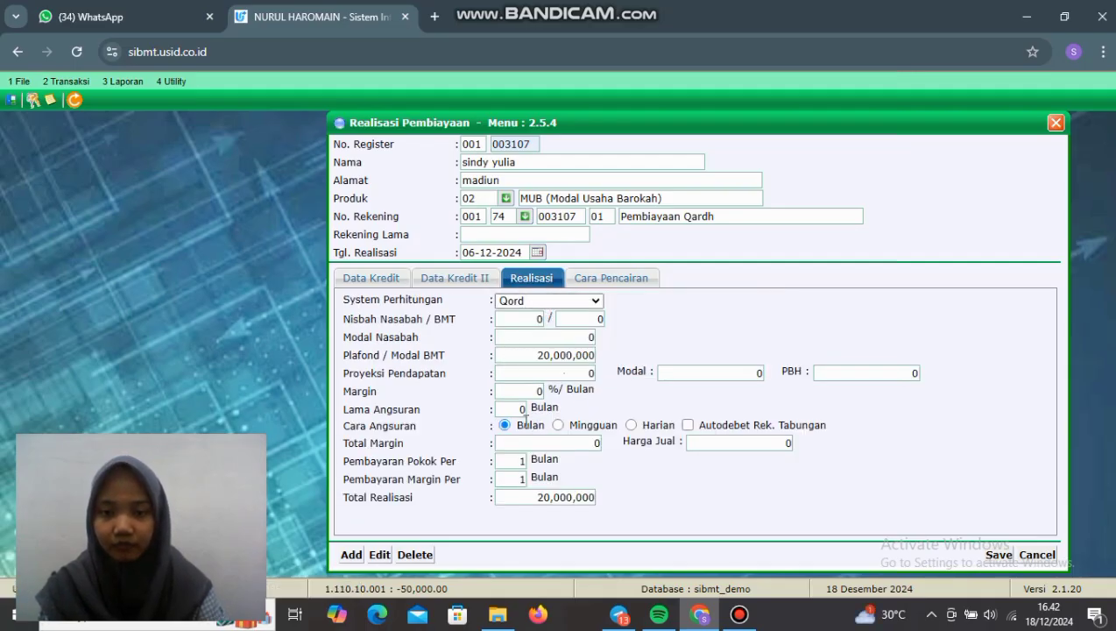
left_click(516, 409)
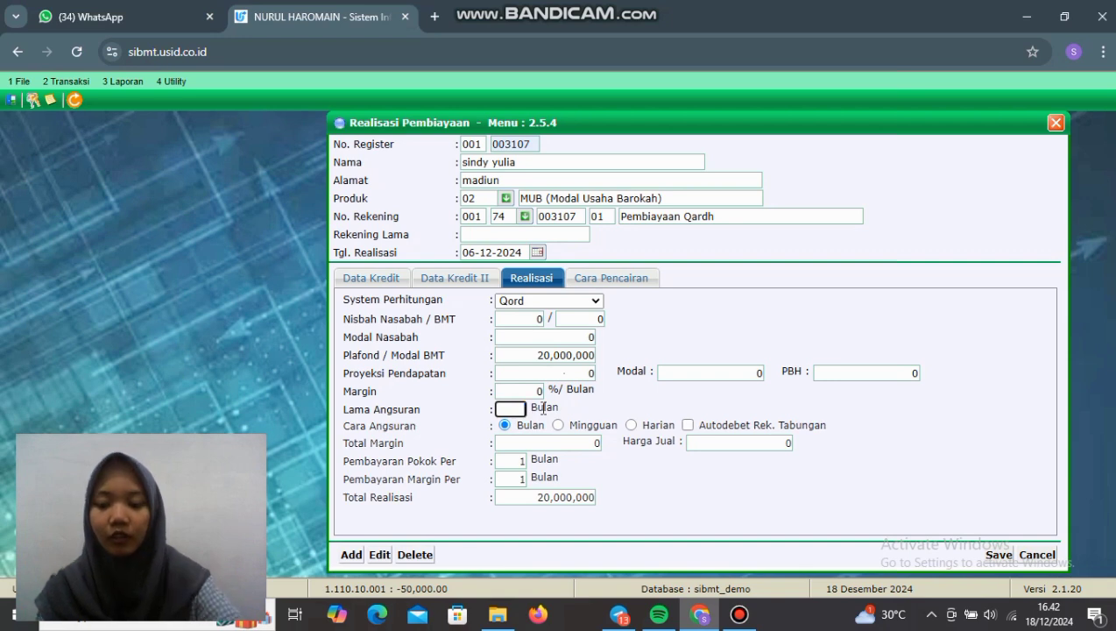
type("24")
left_click(560, 443)
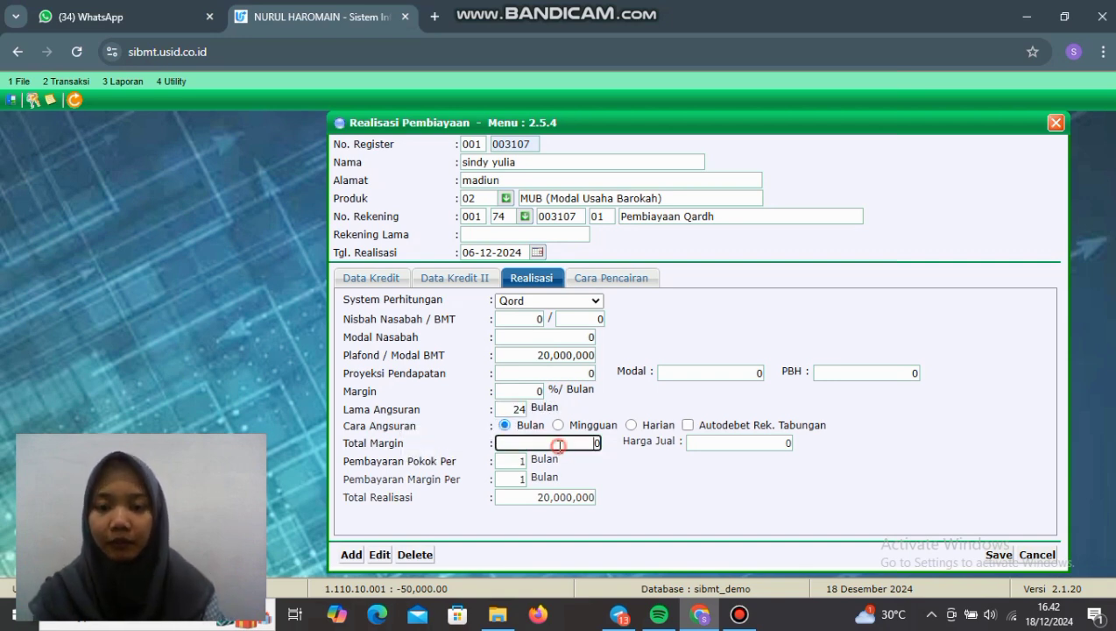
left_click(589, 280)
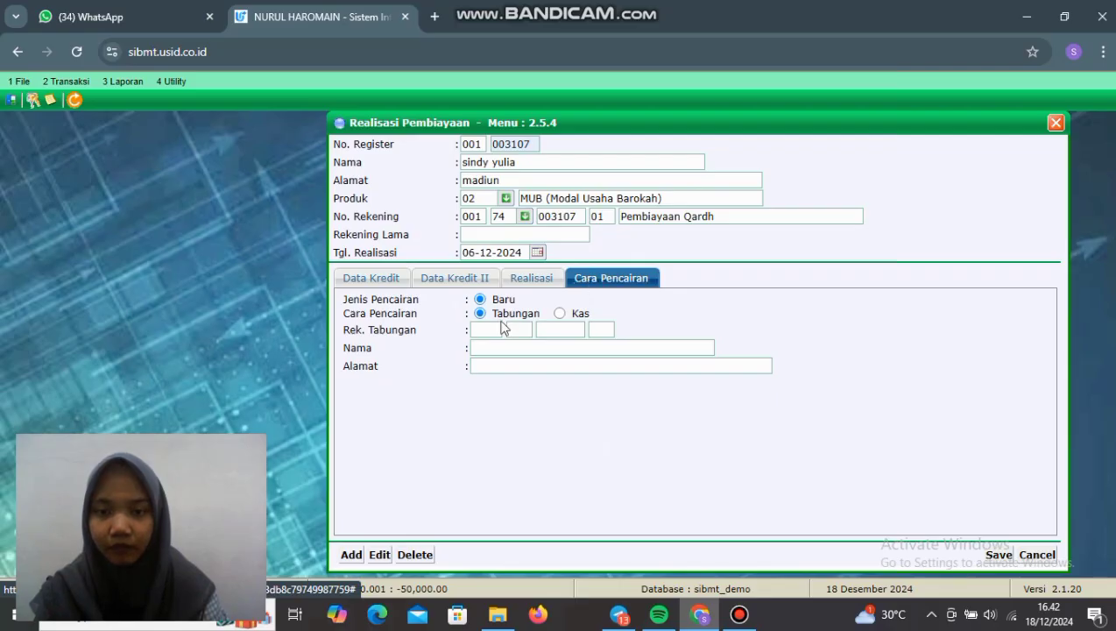
Step: Disburse to the customer's savings account (branch 001, type 11, suffix 01) and save the realisation
left_click(490, 332)
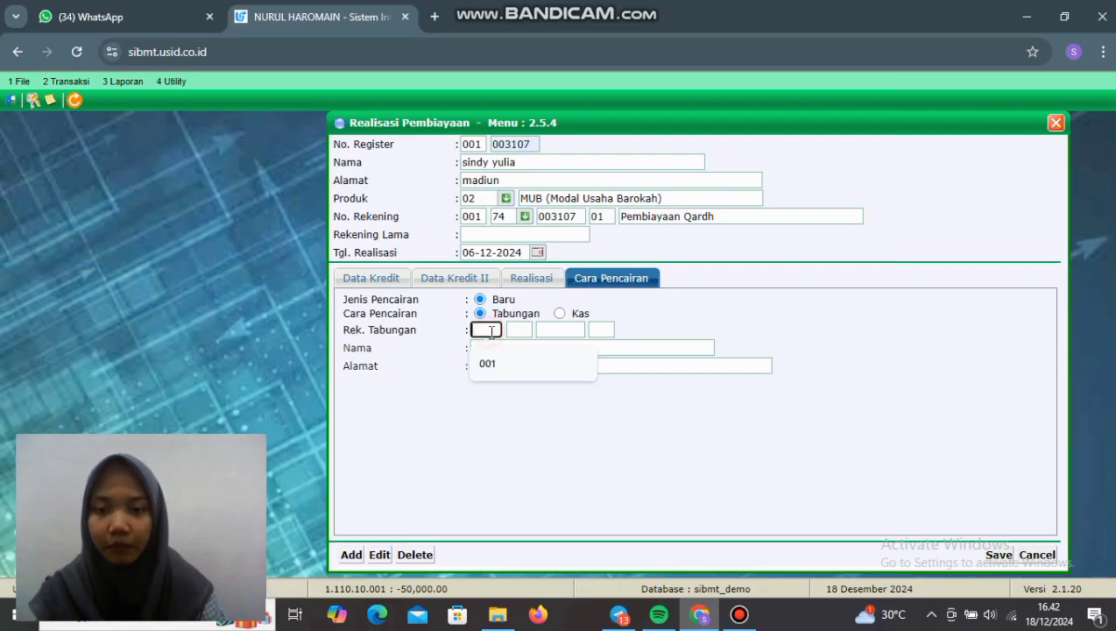
left_click(497, 364)
left_click(519, 330)
left_click(517, 363)
left_click(557, 330)
left_click(570, 363)
left_click(603, 329)
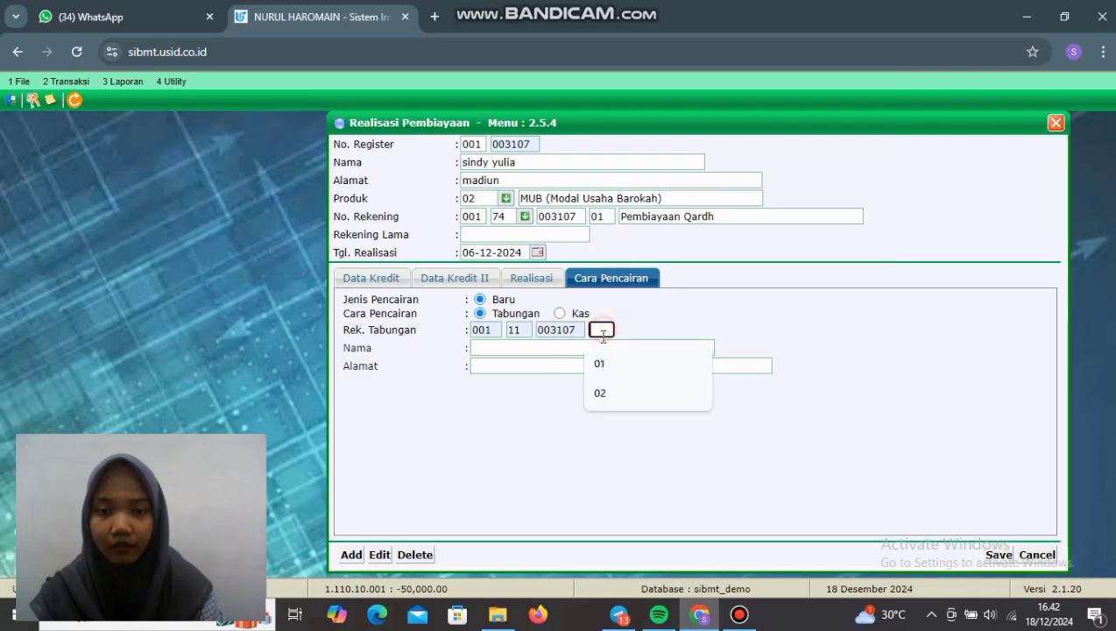
left_click(600, 363)
left_click(564, 347)
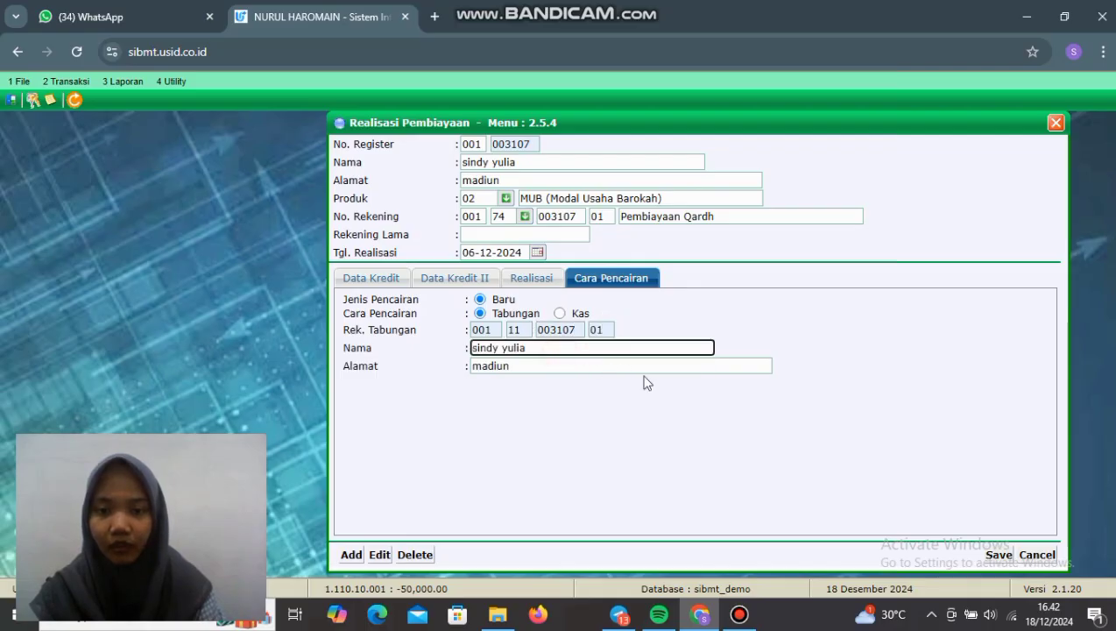
left_click(997, 554)
left_click(648, 157)
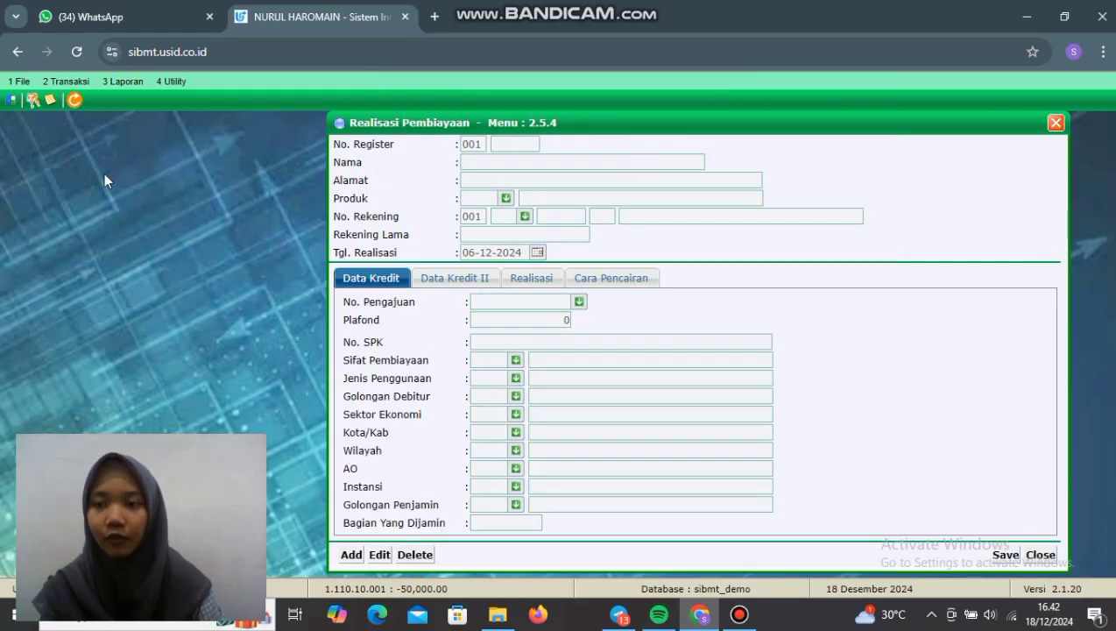
Step: Search the customer by name in 2.16 Cari Register Nasabah and open their record
left_click(91, 82)
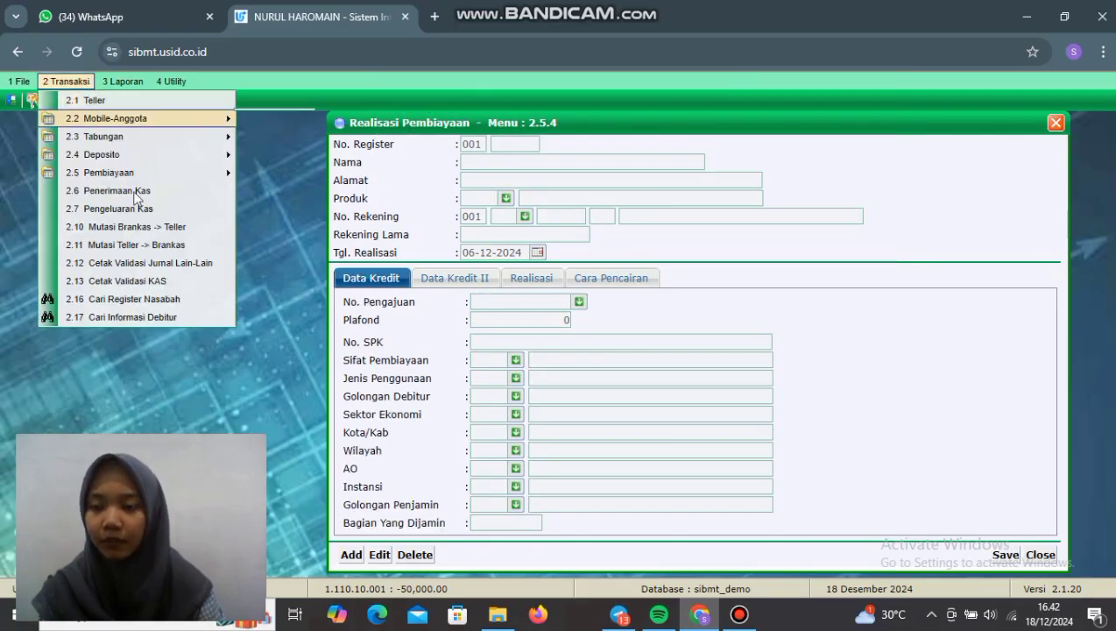
left_click(173, 301)
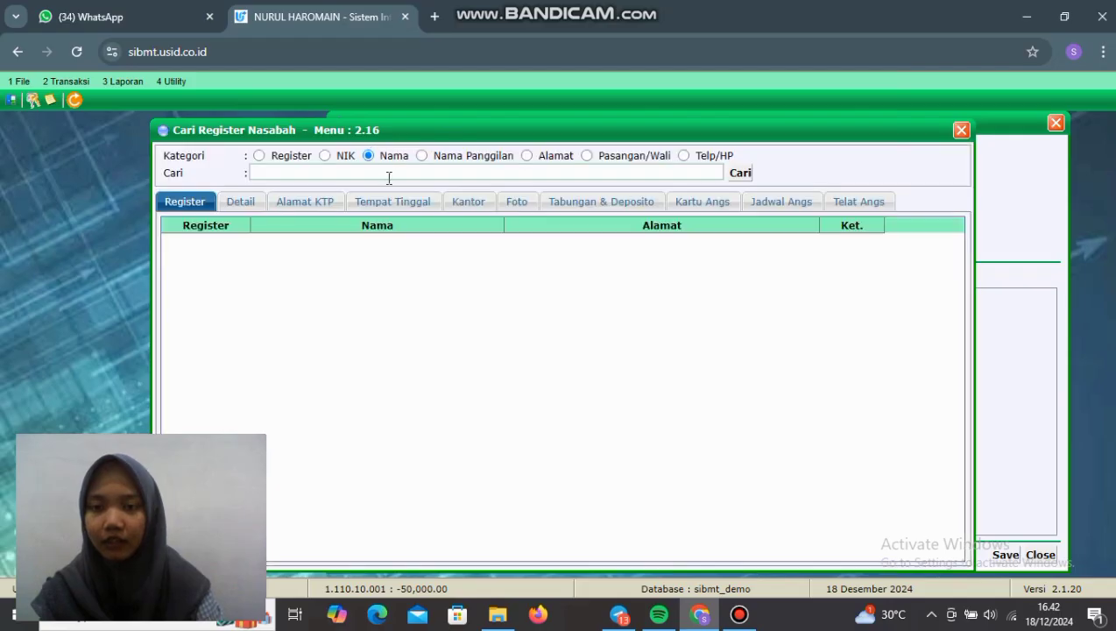
left_click(387, 173)
left_click(399, 207)
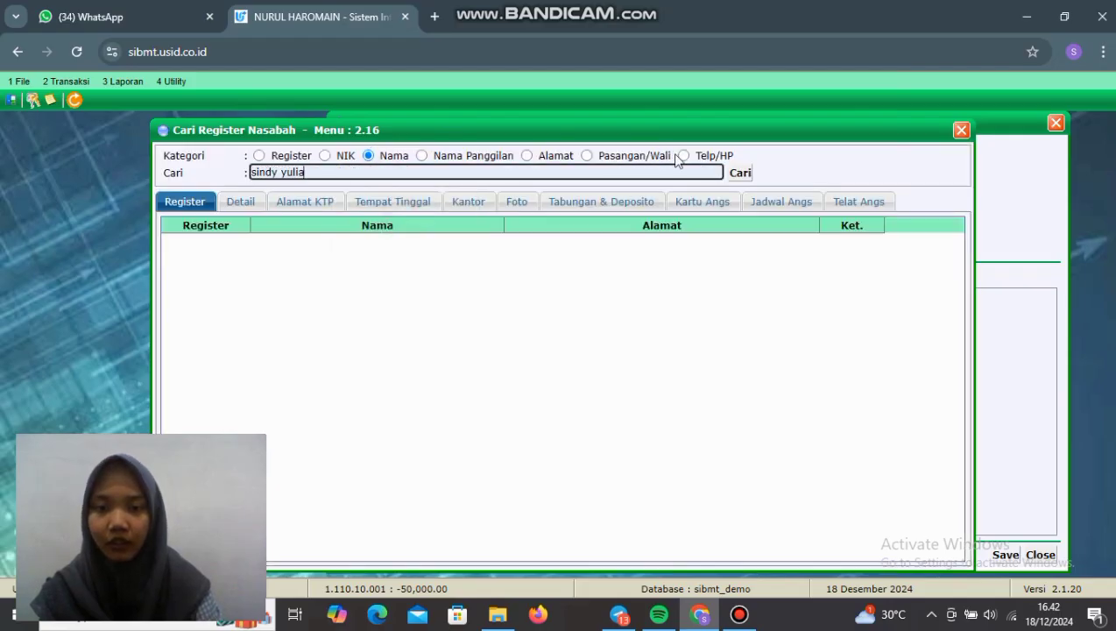
left_click(739, 173)
double_click(378, 257)
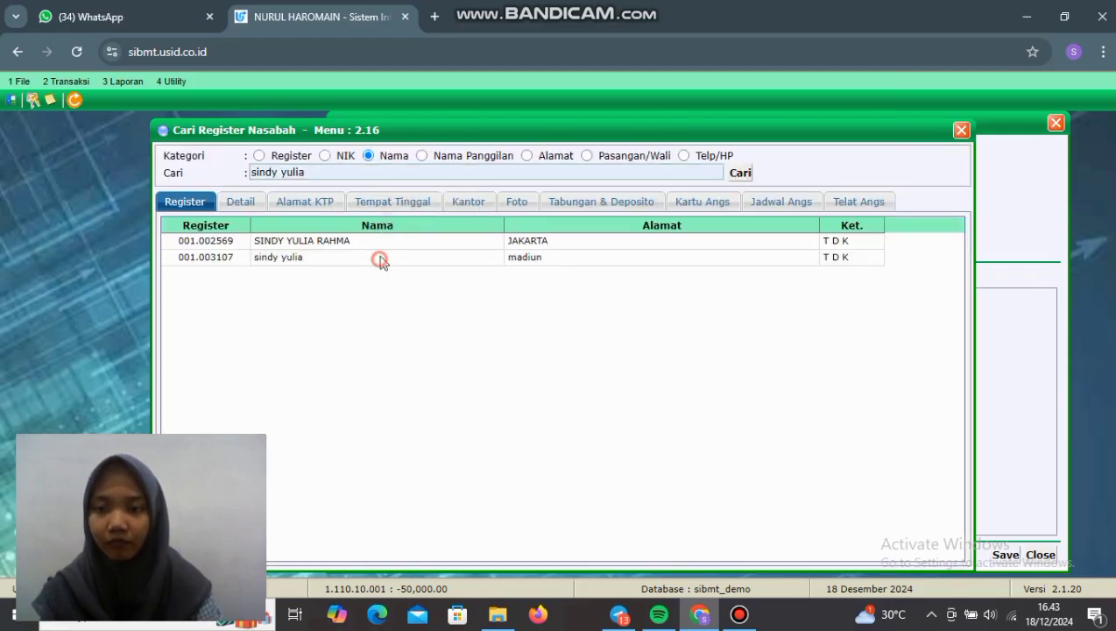
Step: Show the Qardh financing account's installment card (Kartu Angs)
left_click(697, 205)
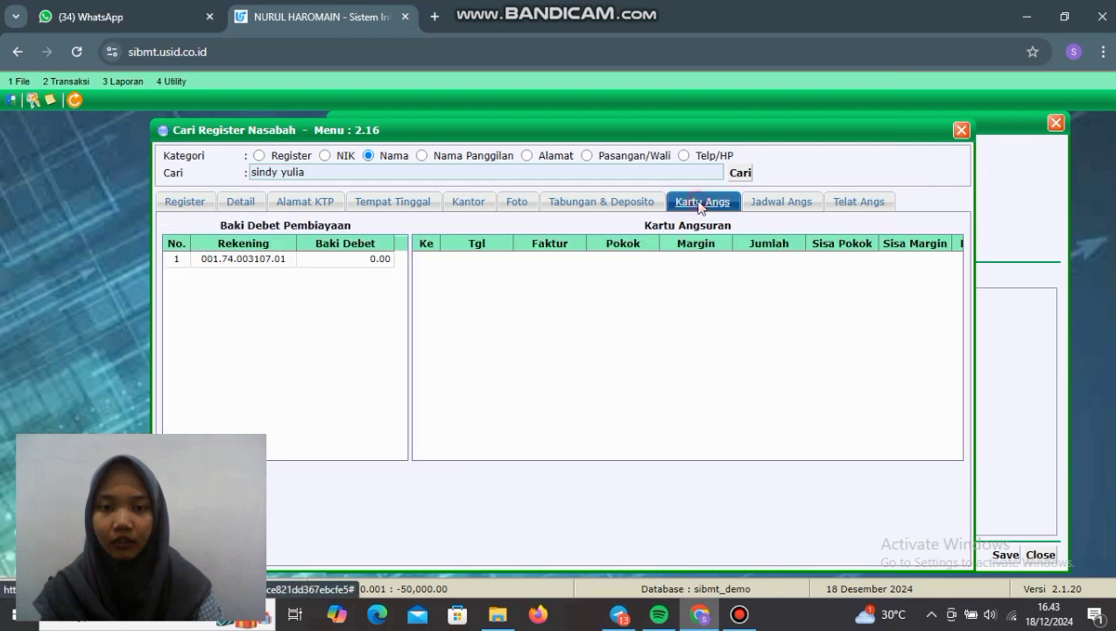
left_click(359, 260)
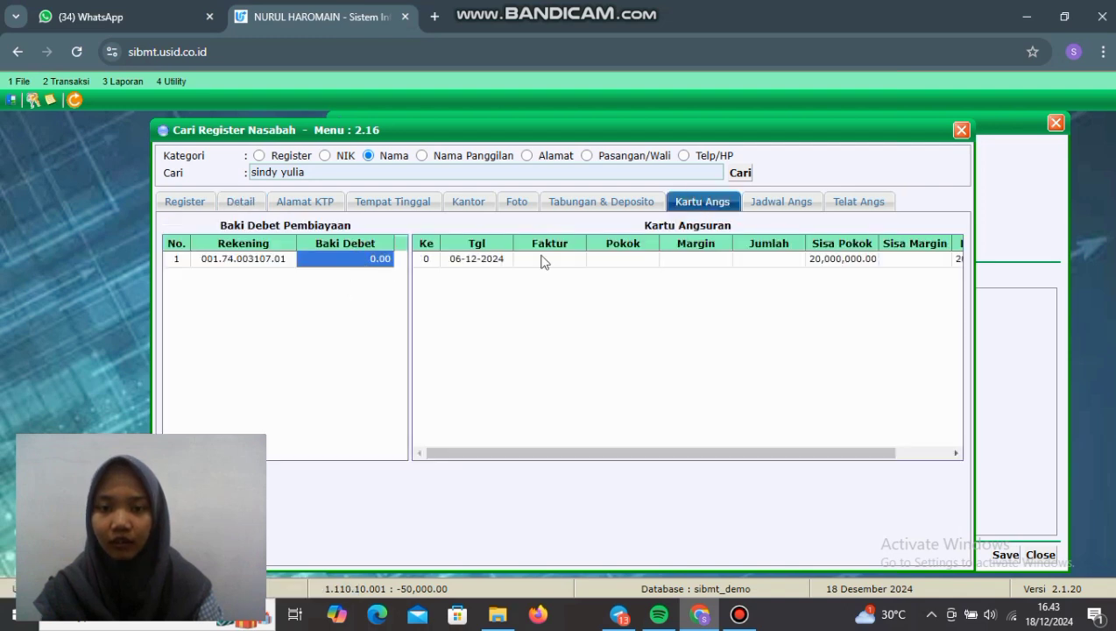
left_click_drag(676, 454, 751, 455)
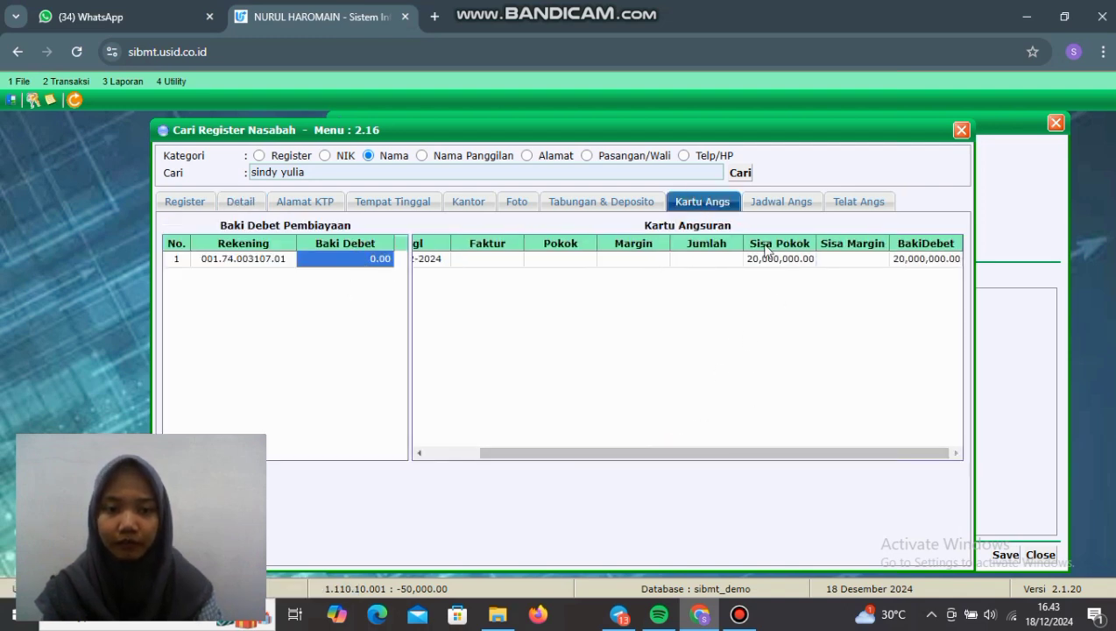
Step: Review the 24-installment schedule of 833,400 through 06-12-2026, then close both windows
left_click(775, 204)
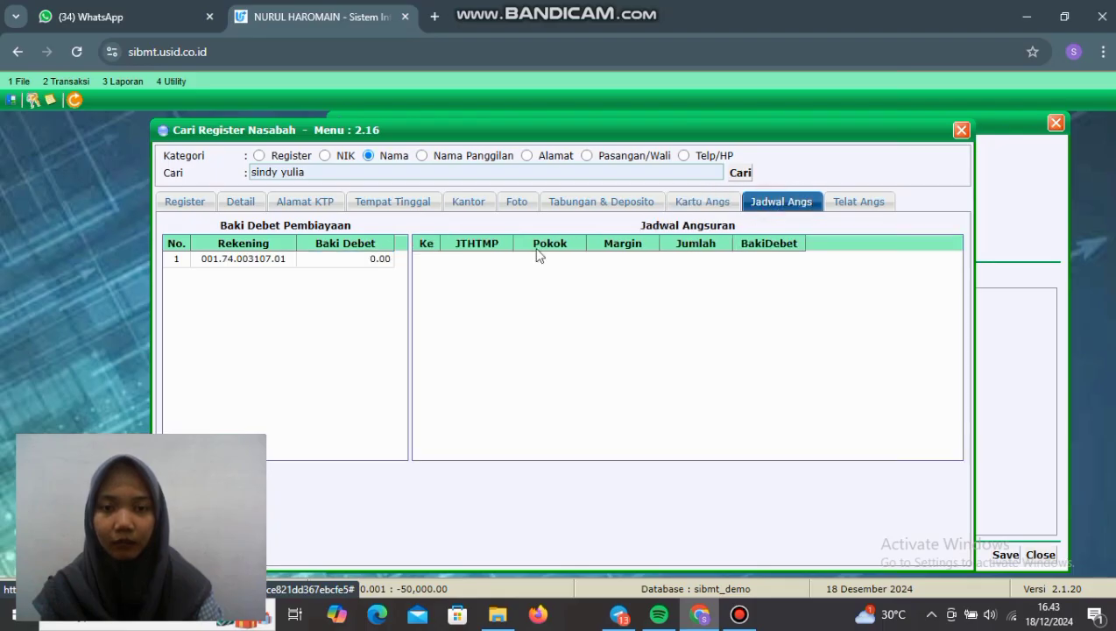
left_click(326, 265)
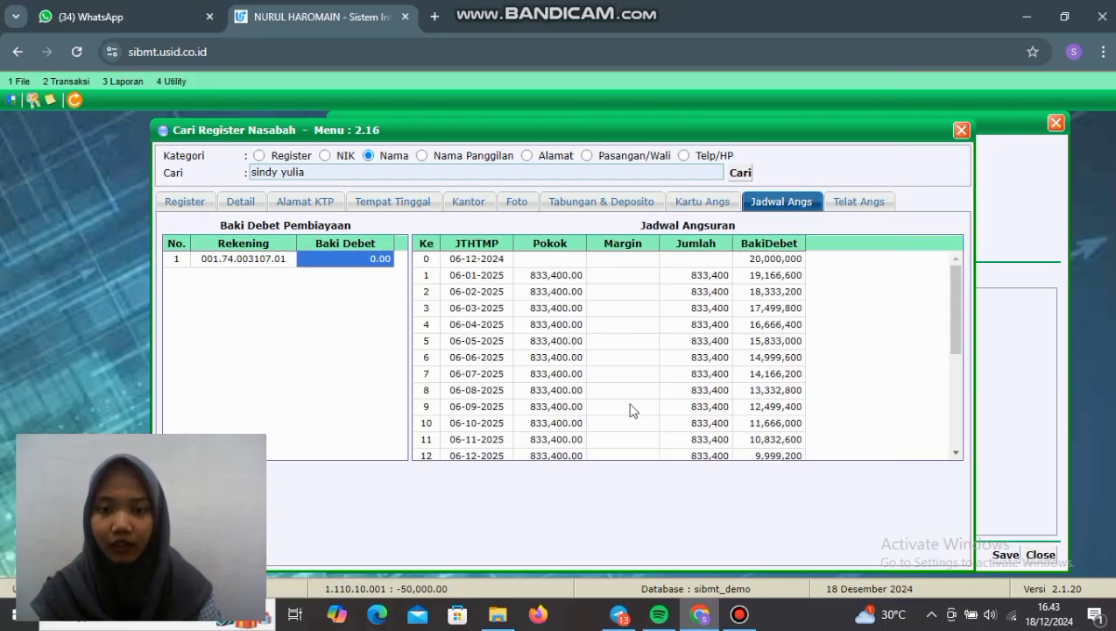
scroll(732, 329, "down", 1)
scroll(734, 329, "down", 4)
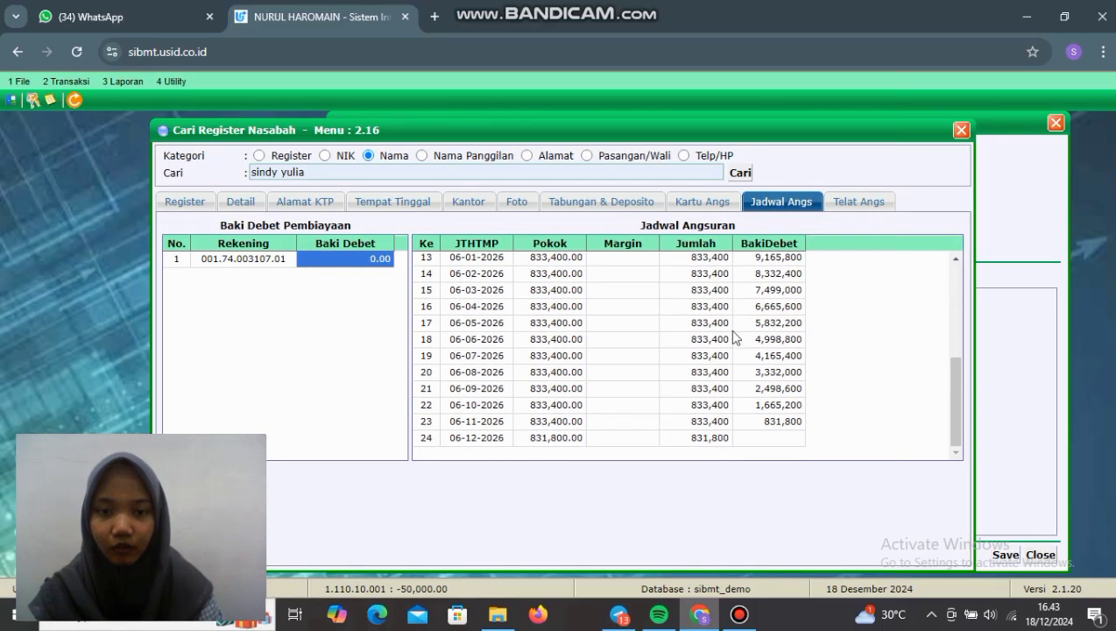
scroll(746, 410, "up", 5)
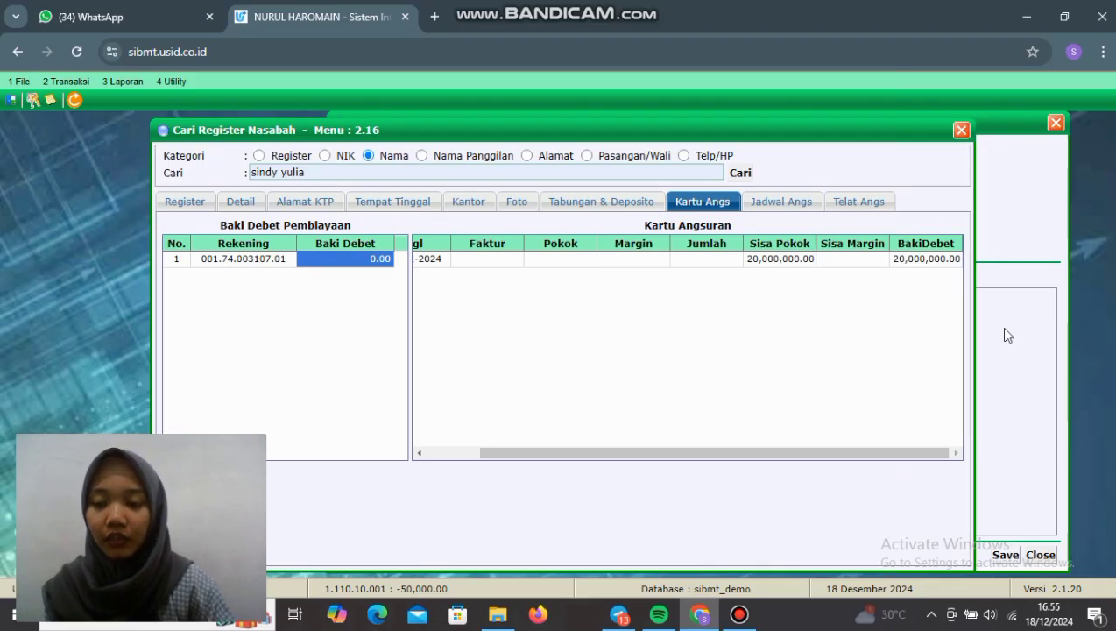
left_click(961, 131)
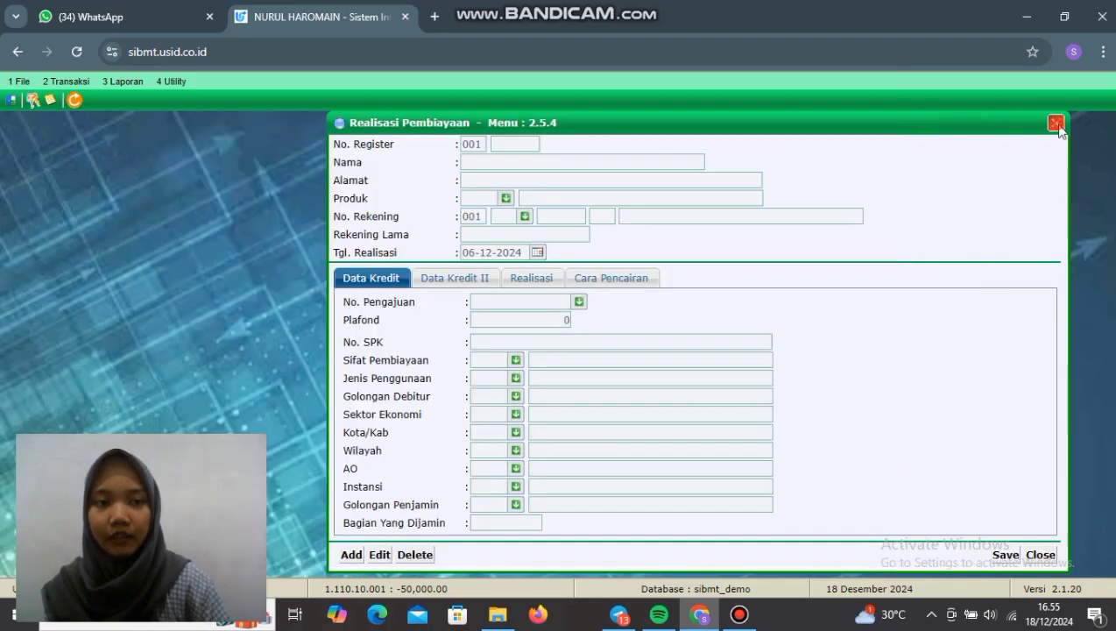
left_click(1054, 123)
Step: In 2.5.5 Pencairan Pembiayaan, load the customer's financing account 74-…-01
left_click(66, 81)
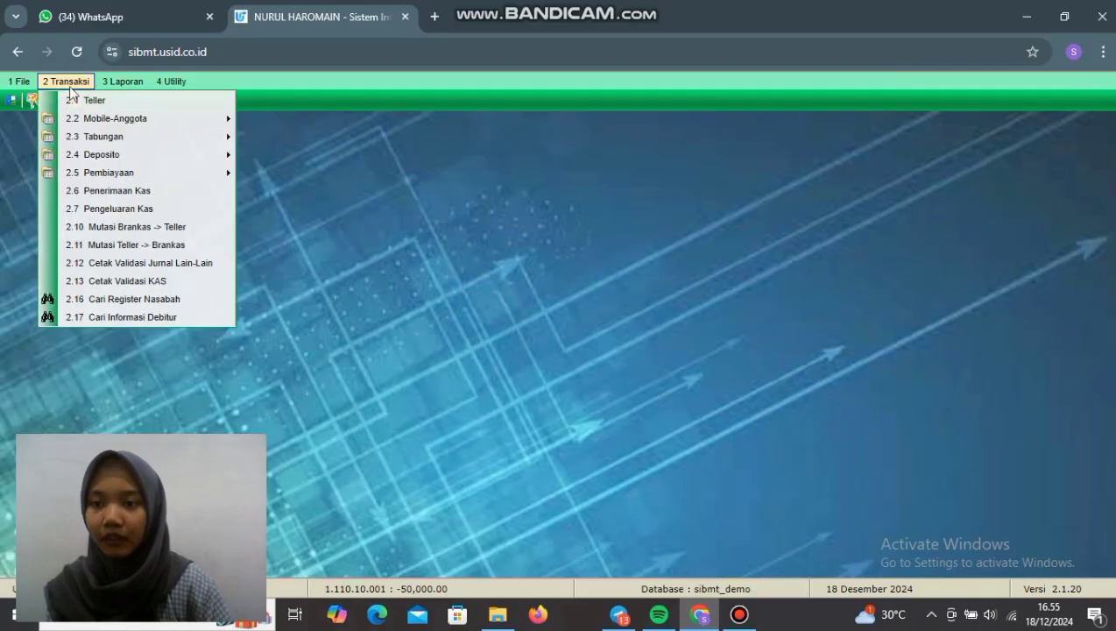
mouse_move(120, 180)
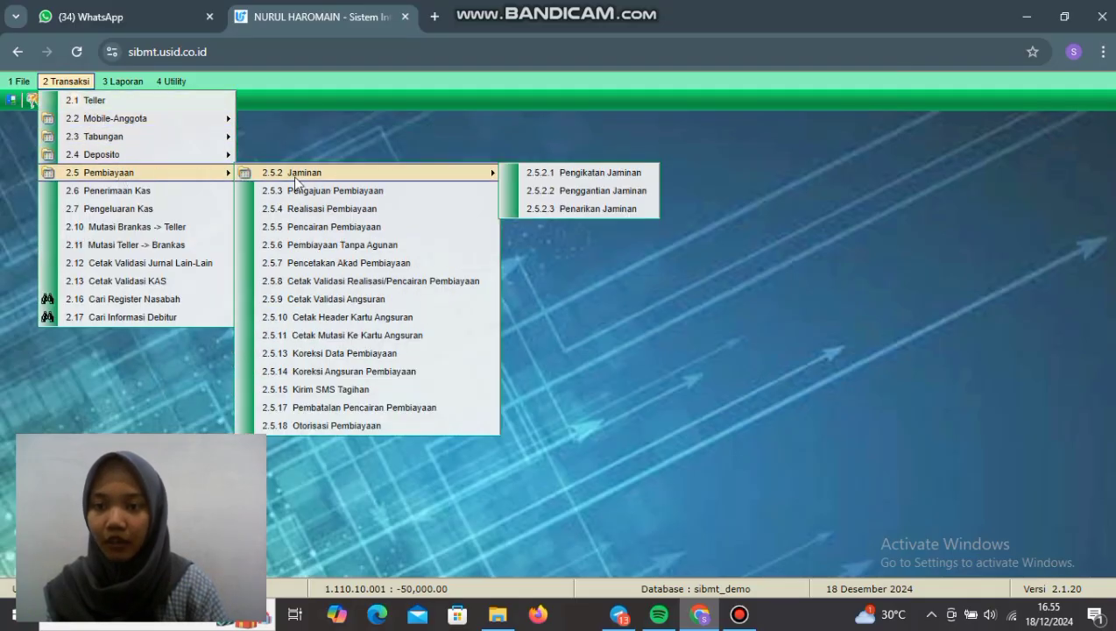
left_click(337, 227)
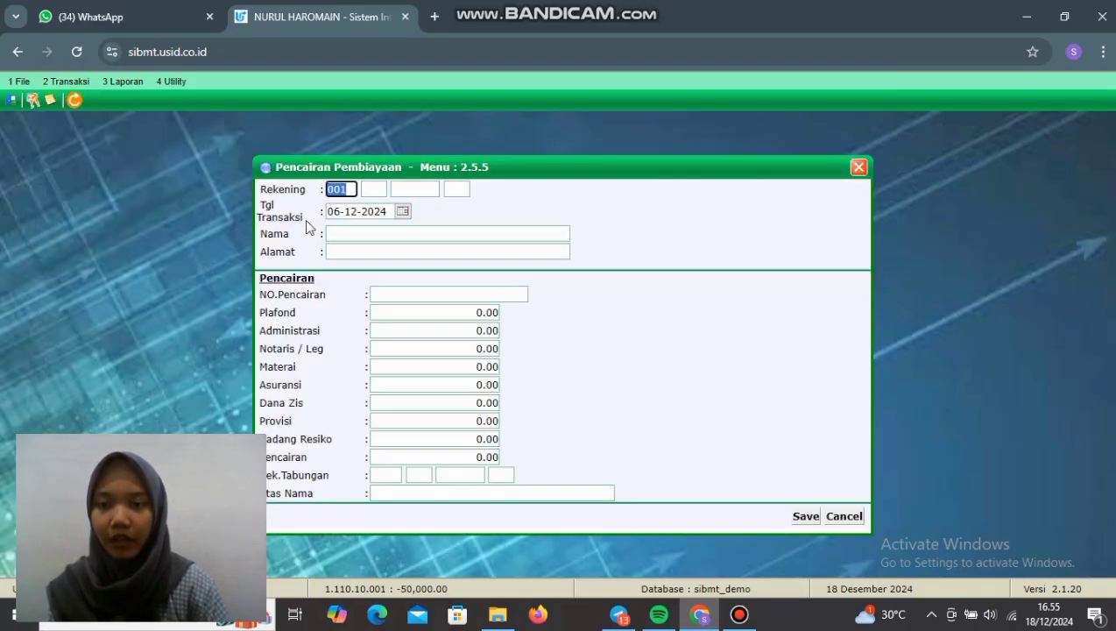
left_click(372, 191)
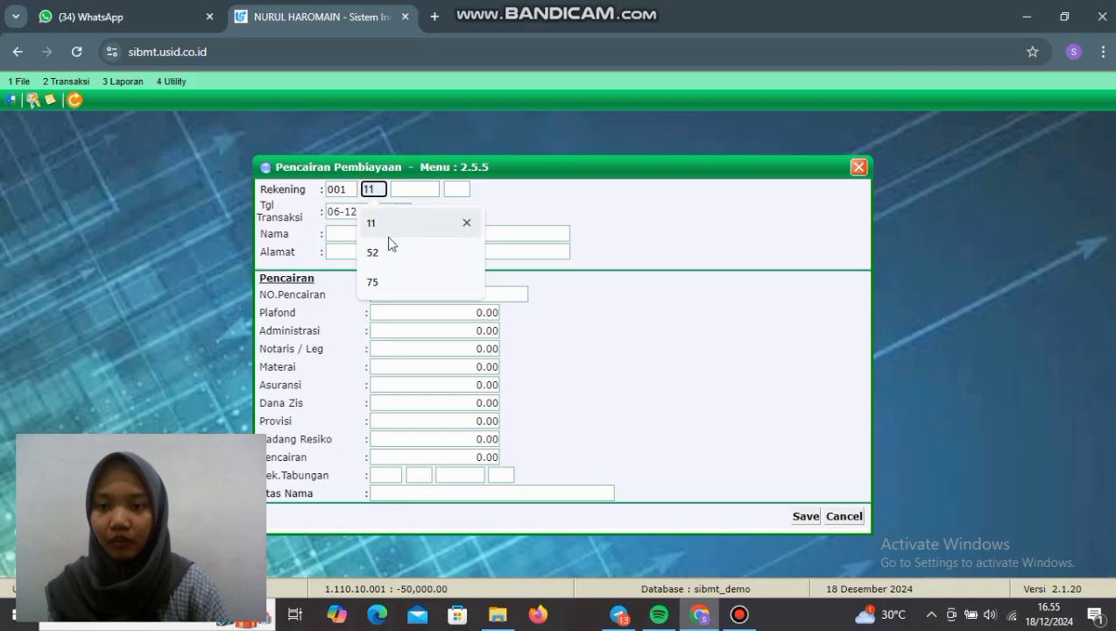
type("74")
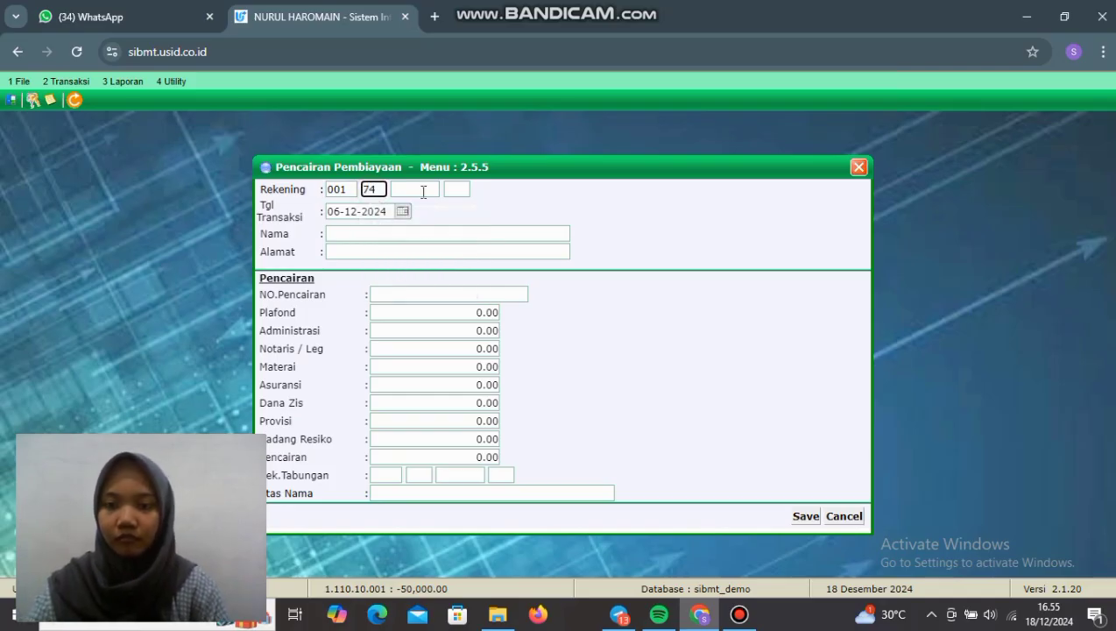
key("Tab")
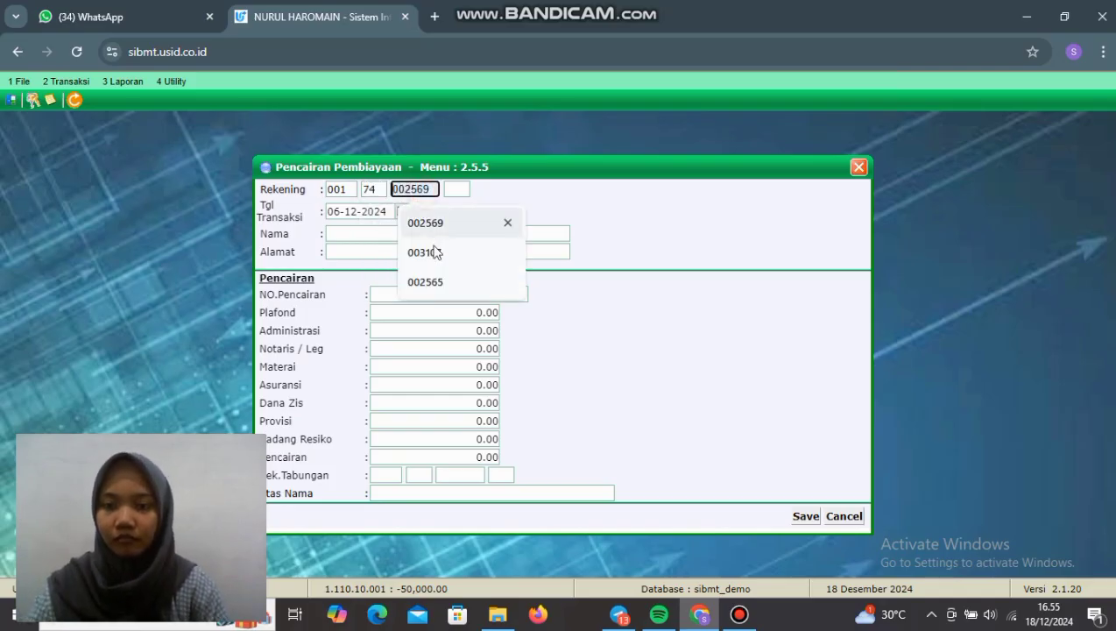
left_click(432, 249)
left_click(455, 191)
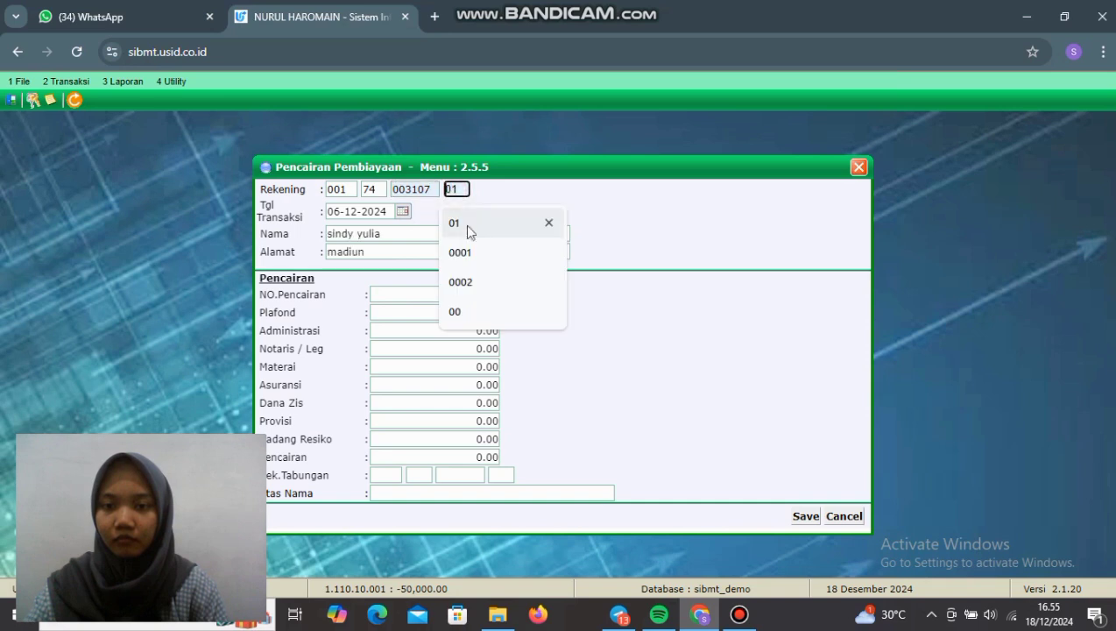
left_click(472, 229)
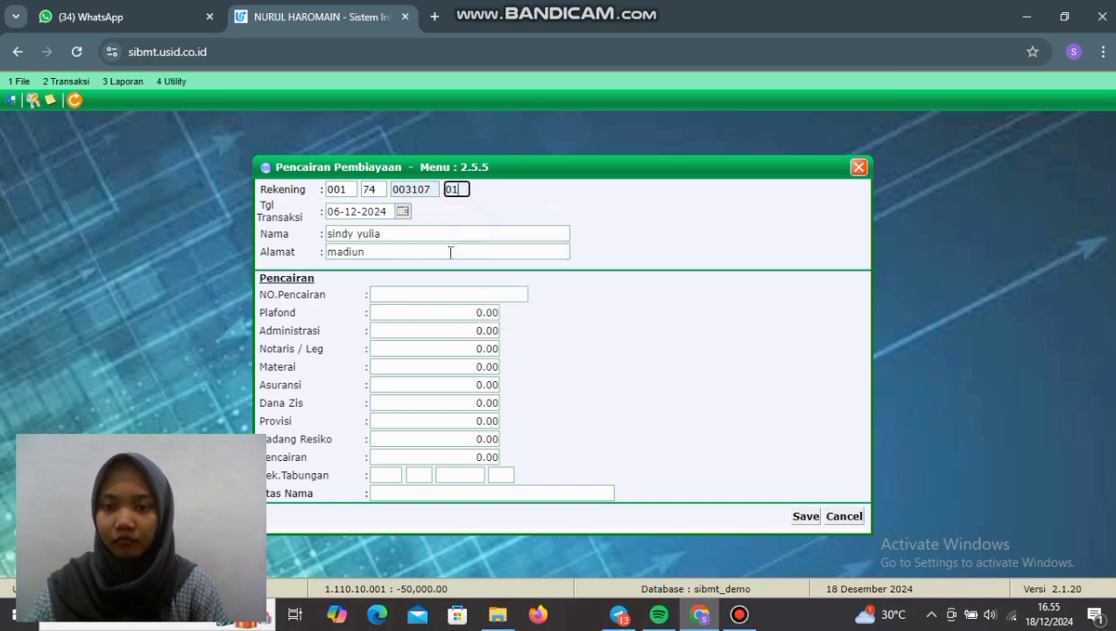
left_click(450, 252)
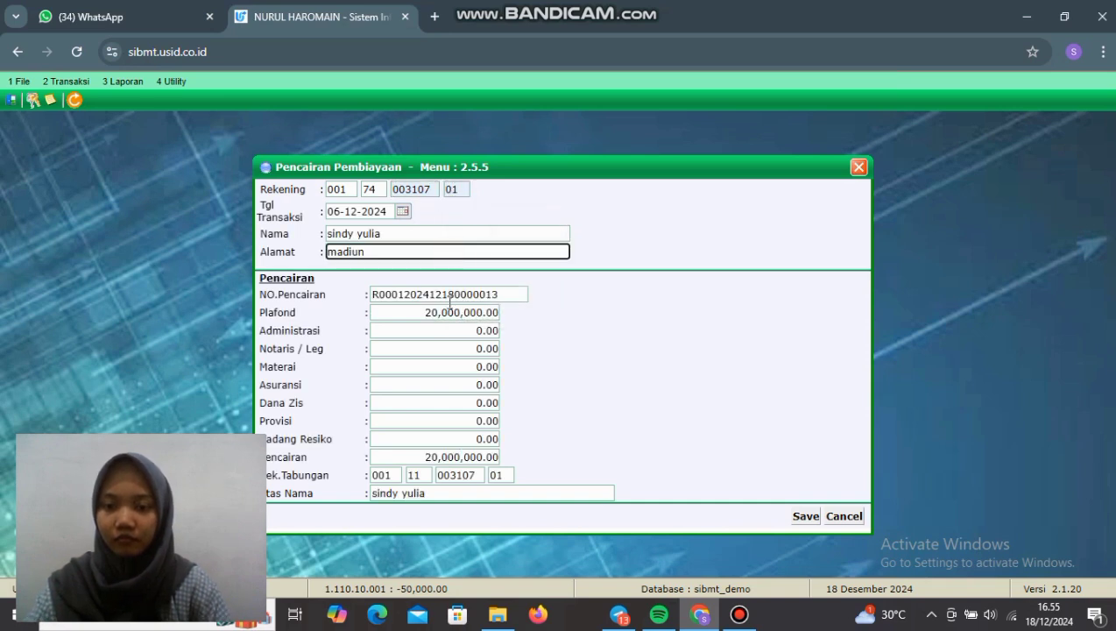
Step: Save the 20,000,000 disbursement, confirm receipt printing, and close the form
left_click(805, 516)
left_click(623, 168)
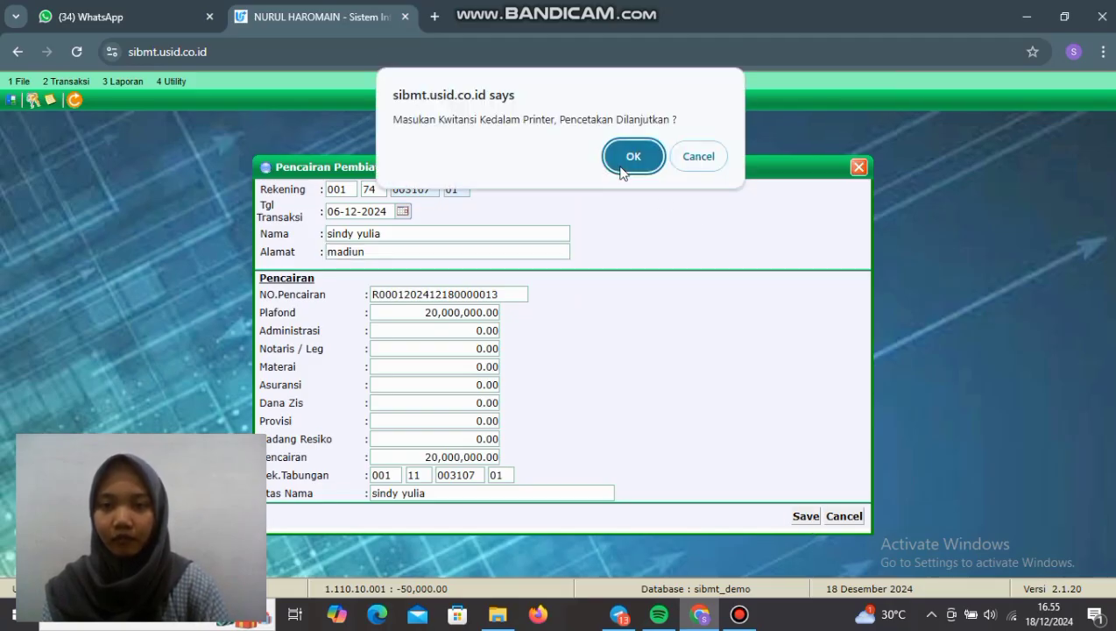
left_click(622, 169)
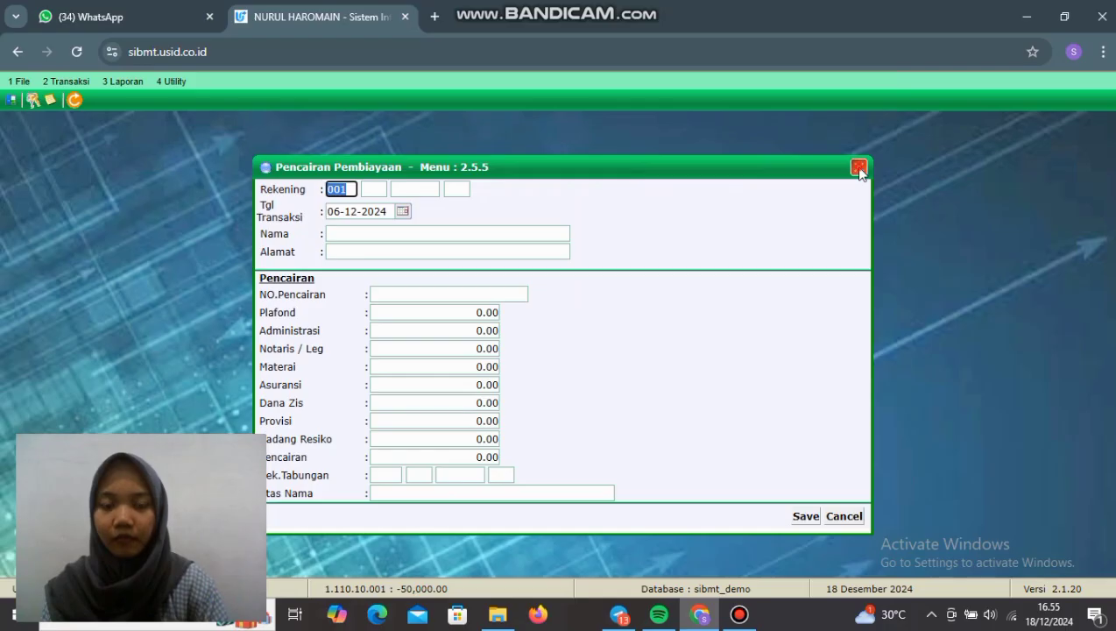
left_click(858, 167)
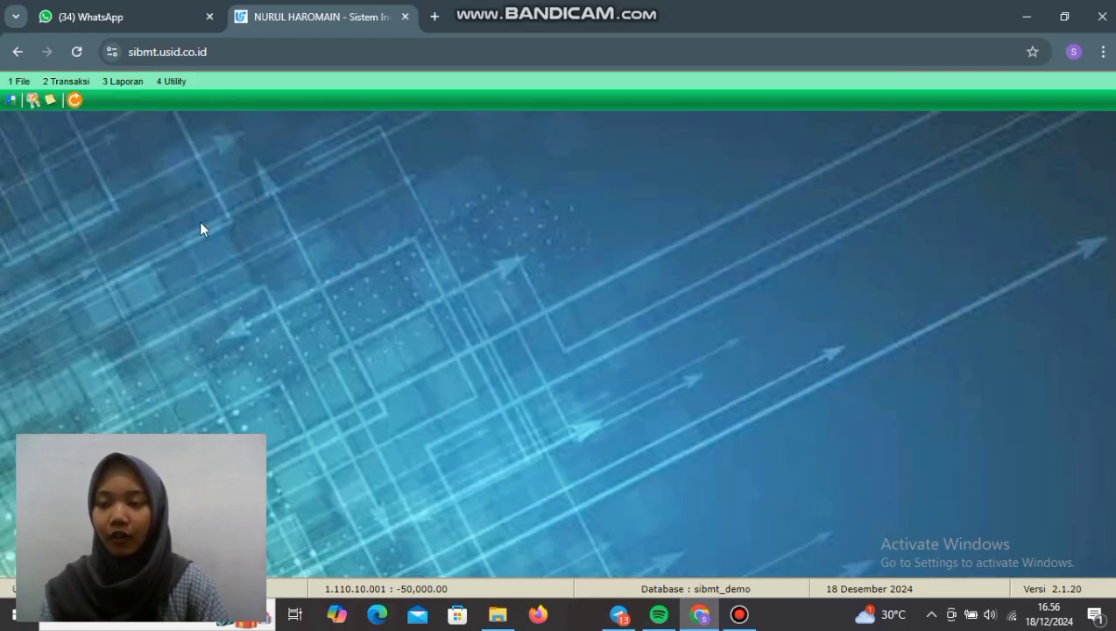
Step: In 2.1 Teller, load the customer's Pemb. account with product code 74 and suffix 01
left_click(79, 83)
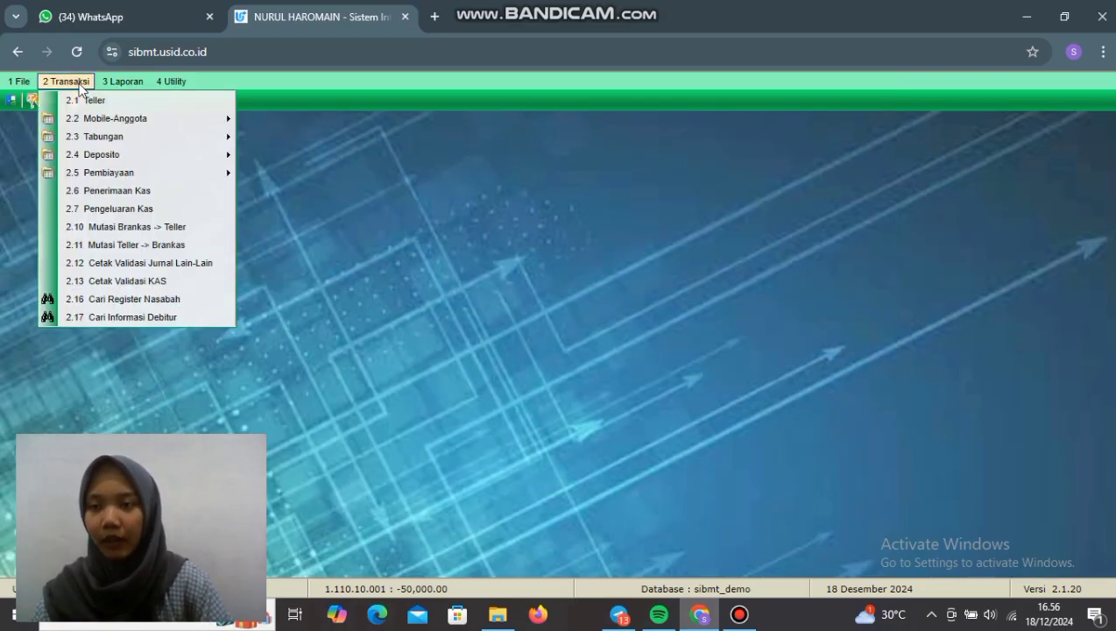
left_click(101, 103)
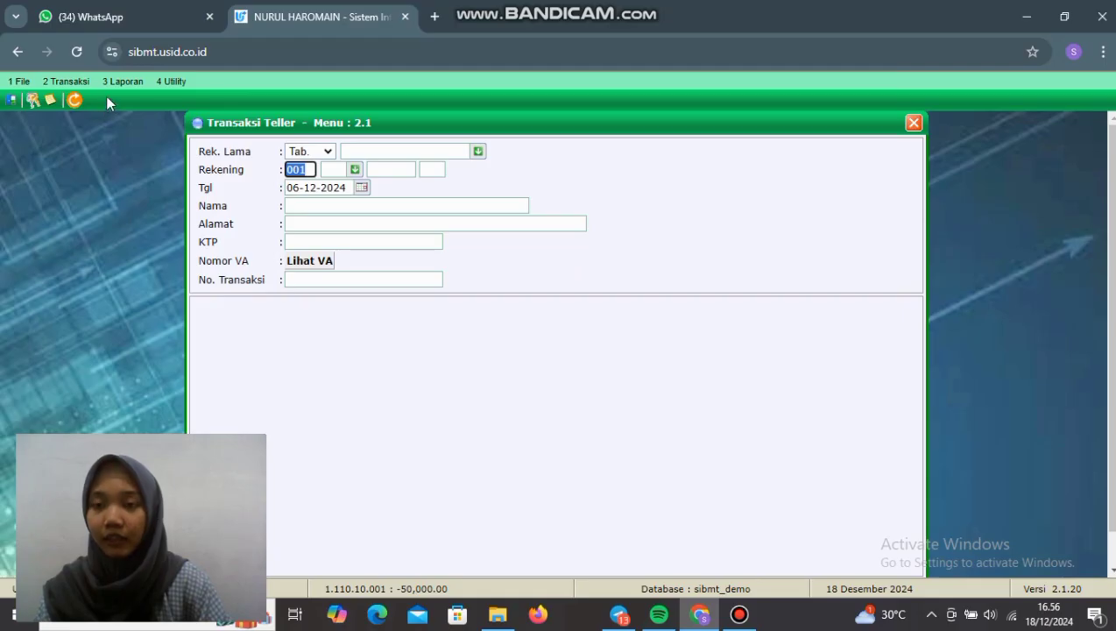
left_click(324, 150)
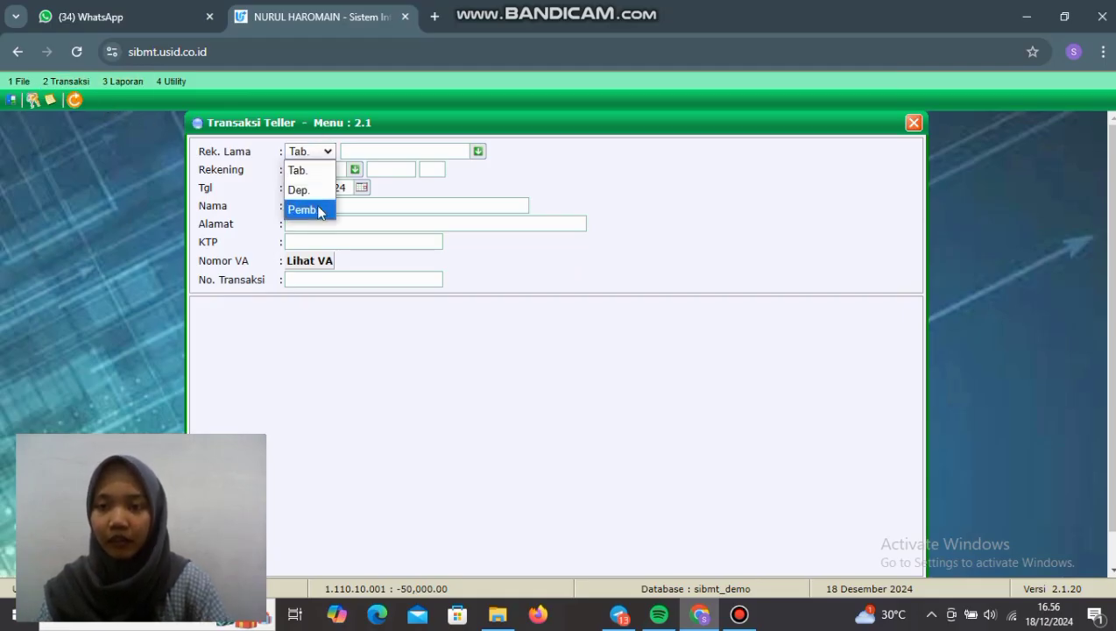
left_click(320, 210)
left_click(342, 168)
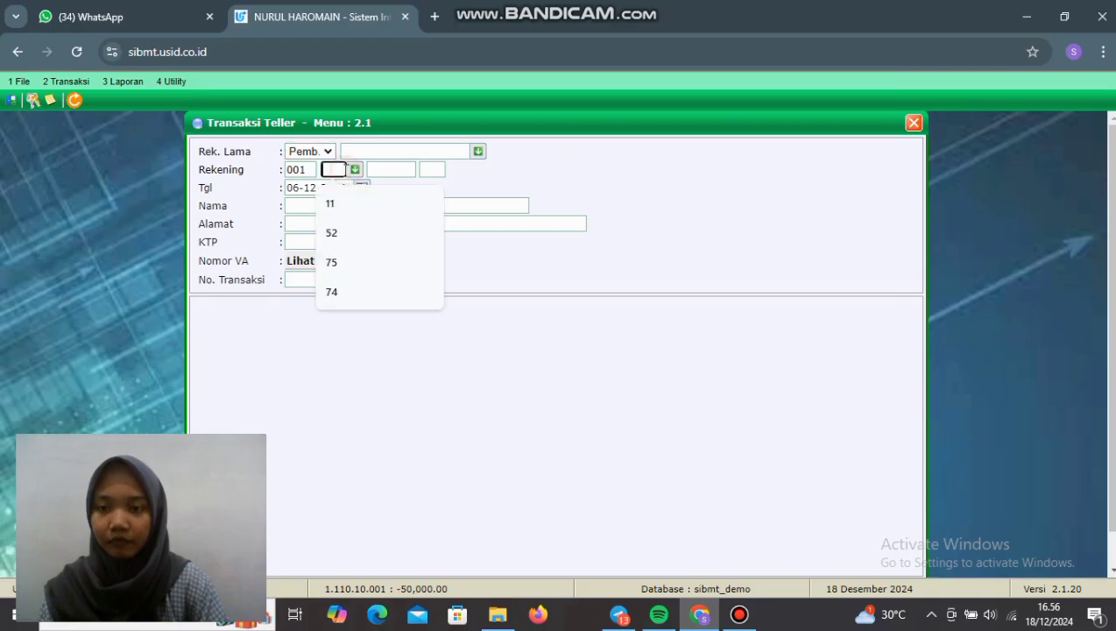
left_click(331, 292)
left_click(385, 167)
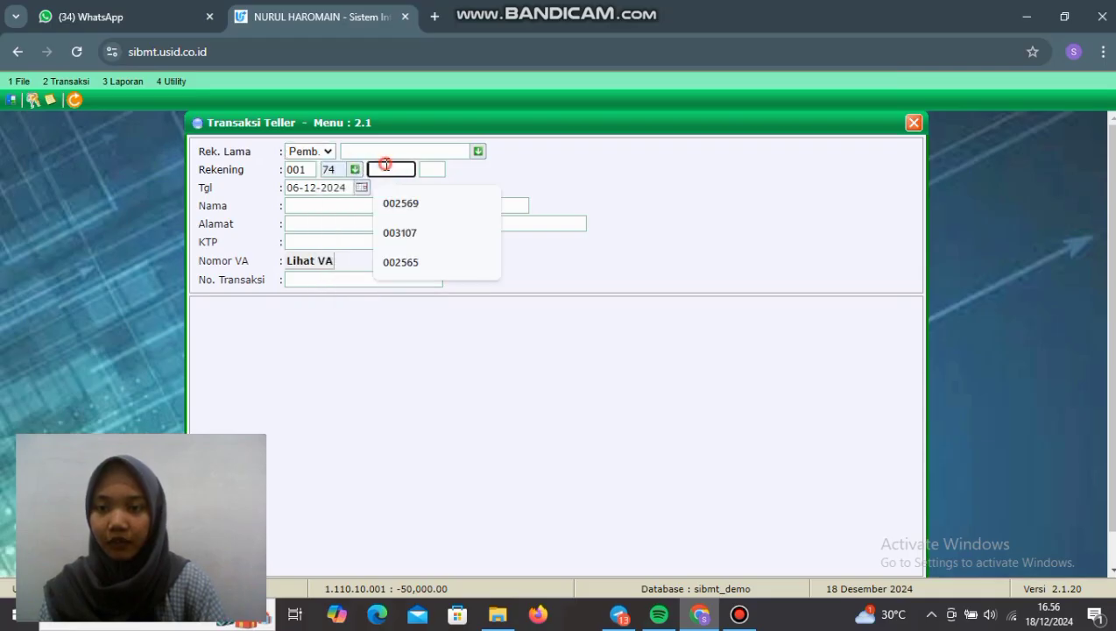
left_click(478, 232)
left_click(430, 168)
left_click(440, 203)
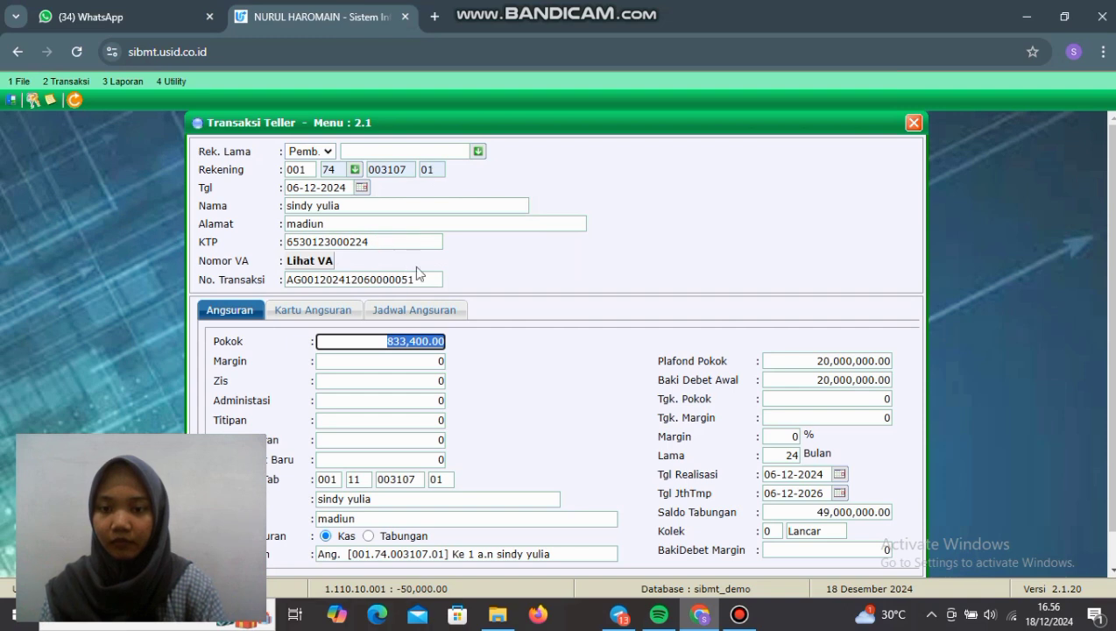
scroll(519, 396, "down", 1)
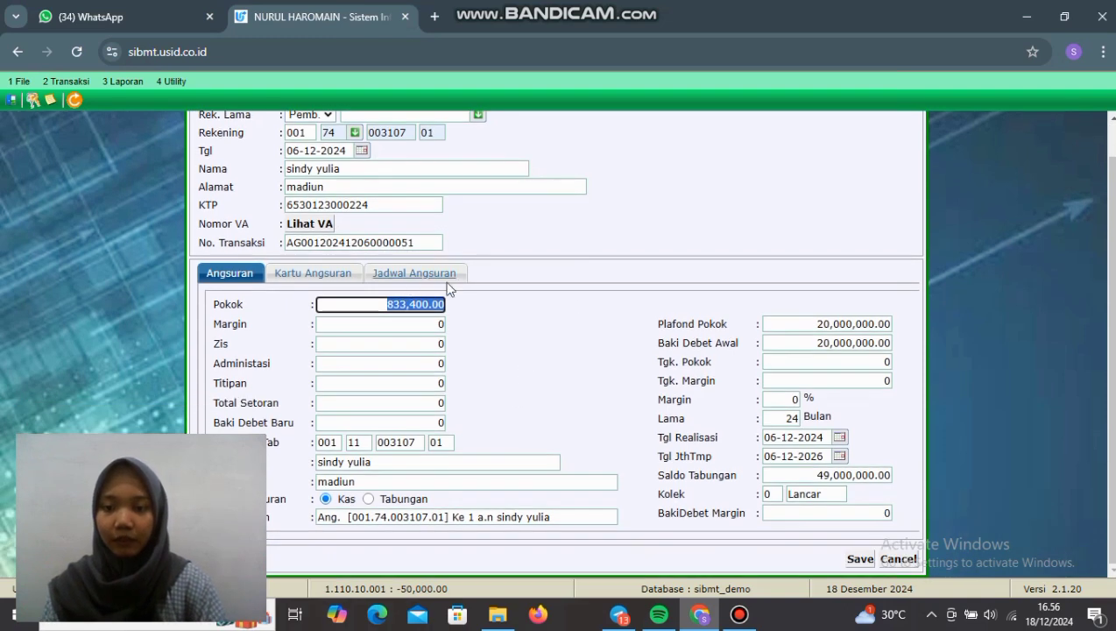
Step: Save the 833,400 installment payment, confirm the print prompts, and close the teller form
left_click(858, 559)
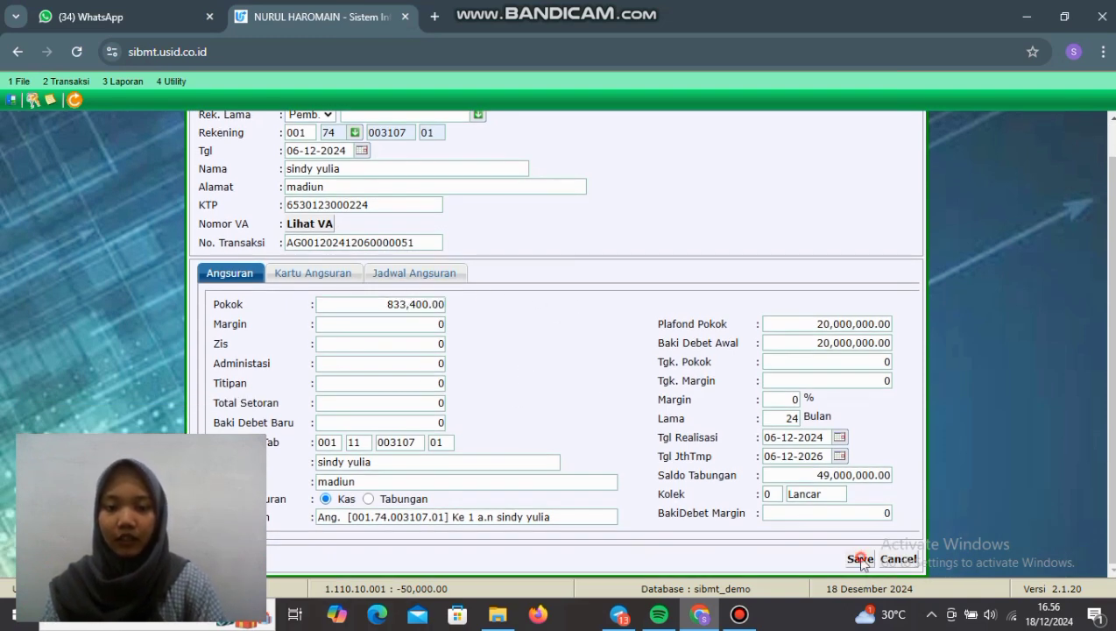
left_click(620, 158)
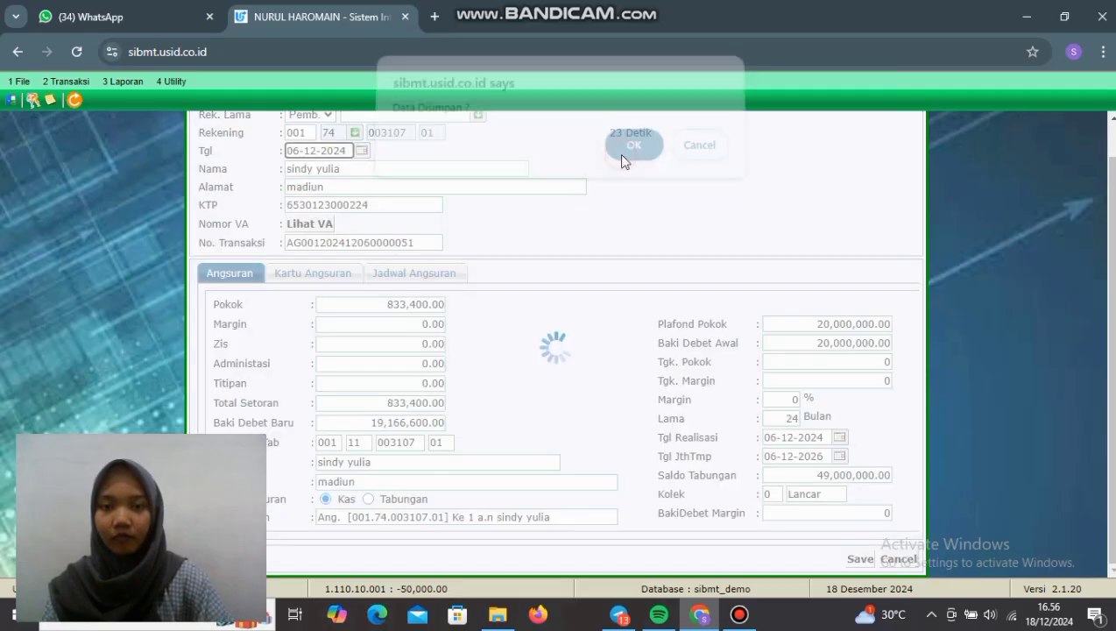
left_click(622, 159)
left_click(624, 158)
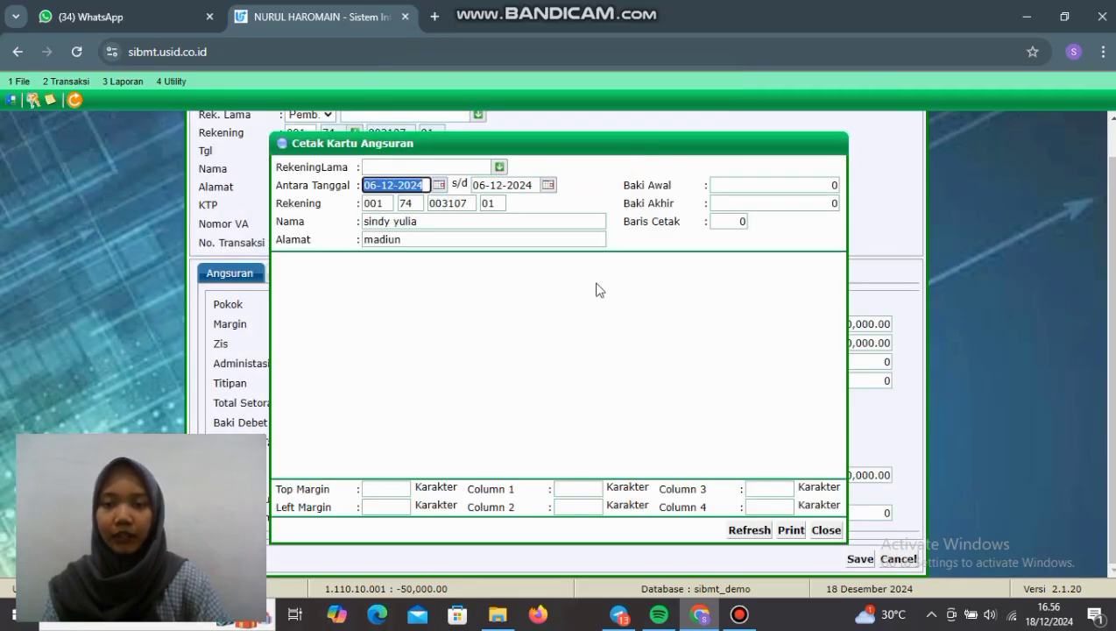
left_click(828, 531)
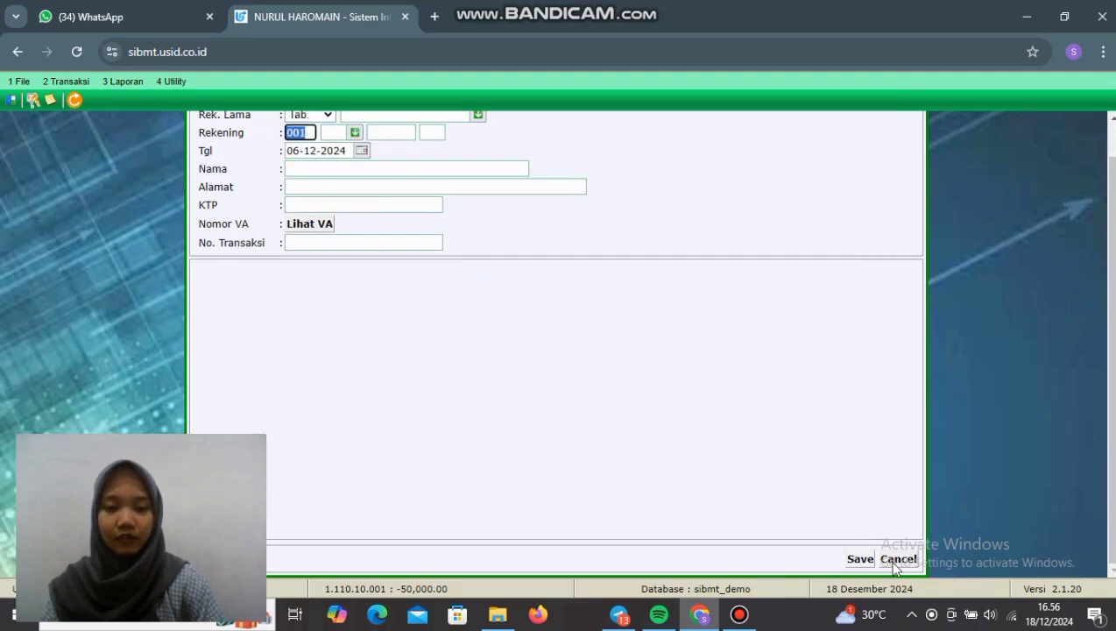
scroll(981, 197, "up", 1)
left_click(917, 122)
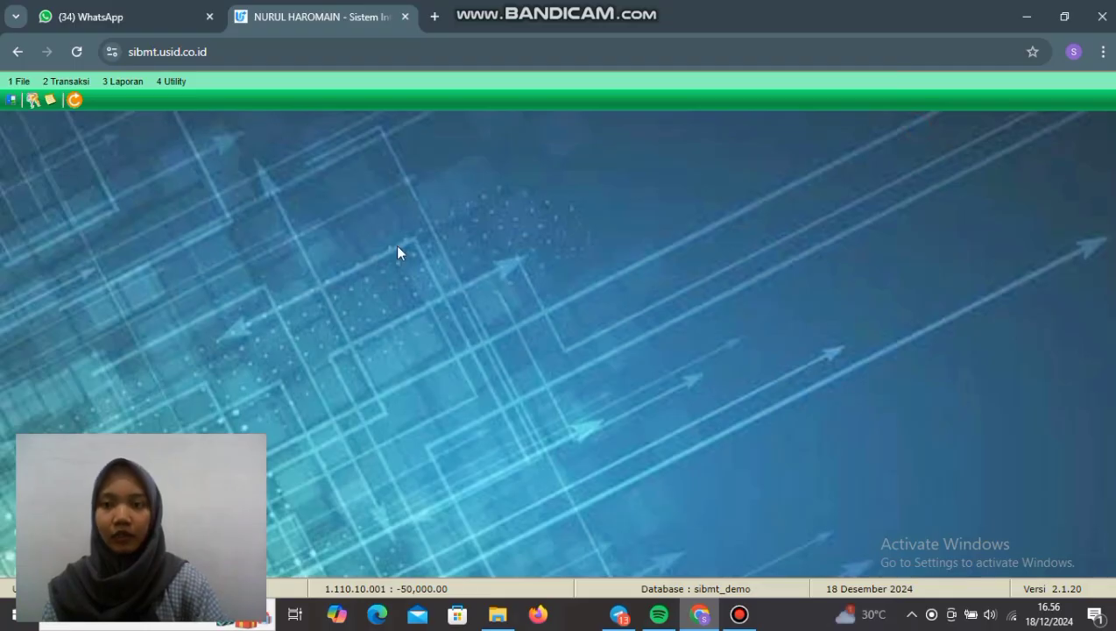
left_click(63, 83)
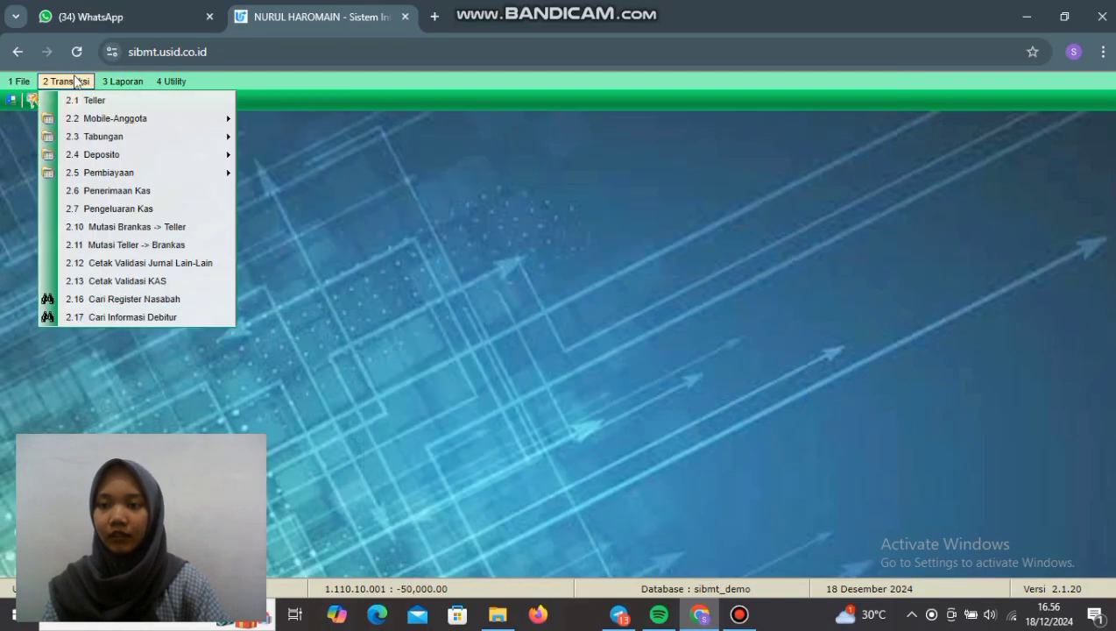
left_click(133, 298)
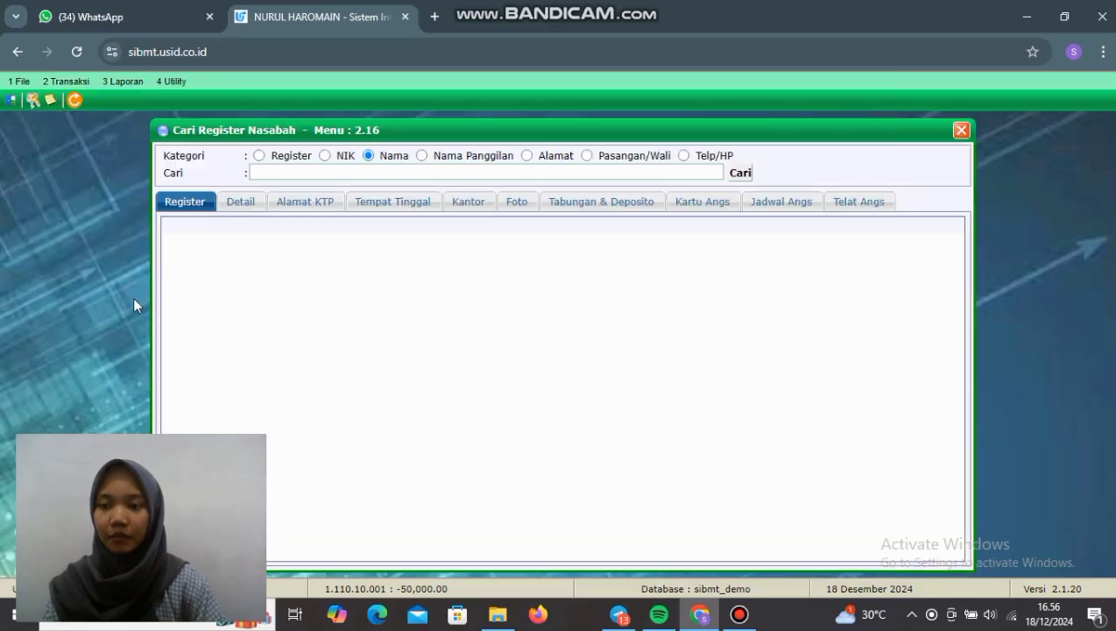
left_click(492, 169)
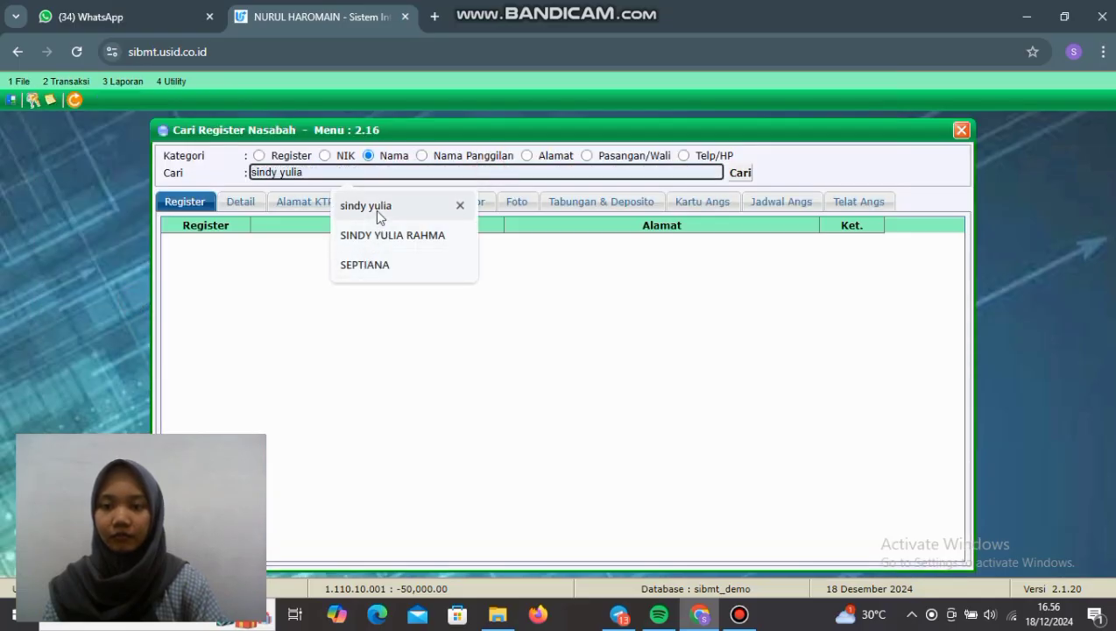
left_click(375, 210)
left_click(740, 173)
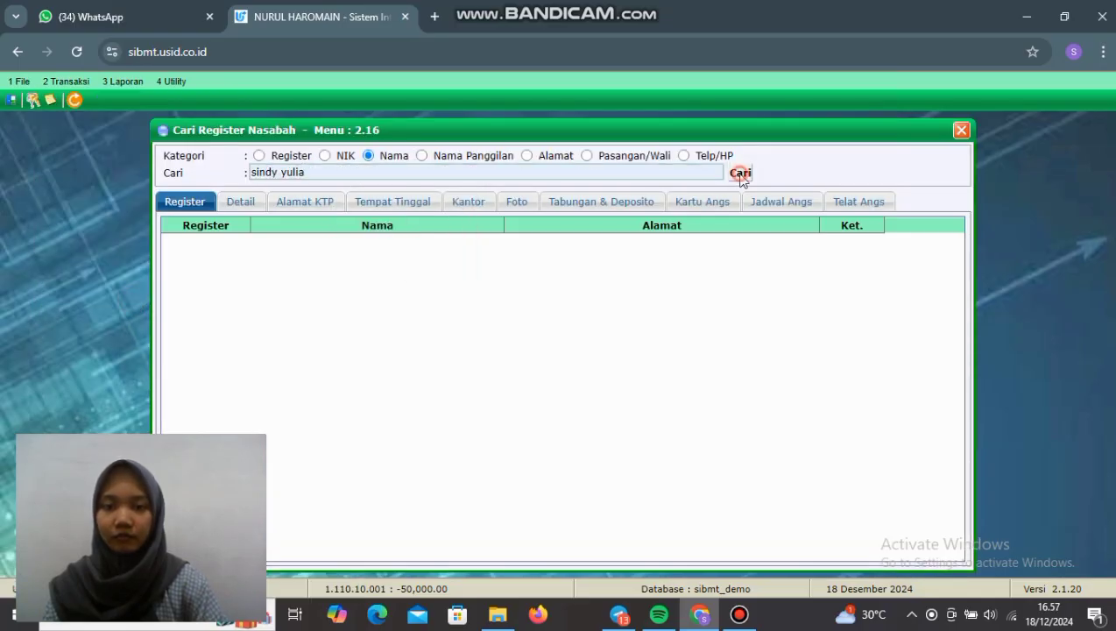
double_click(421, 258)
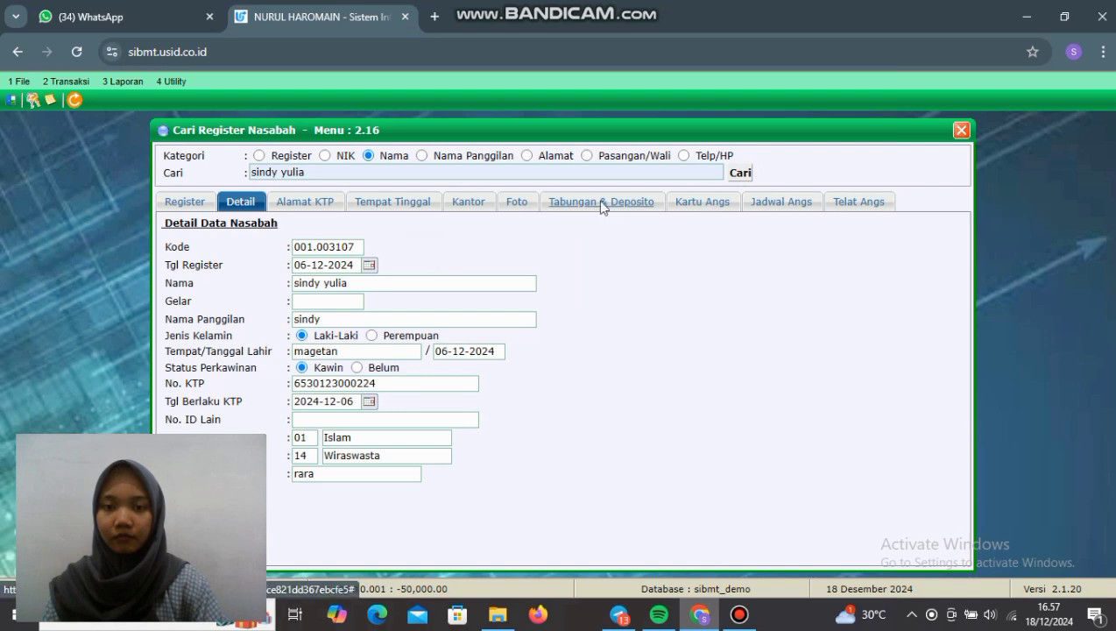
left_click(601, 201)
left_click(717, 200)
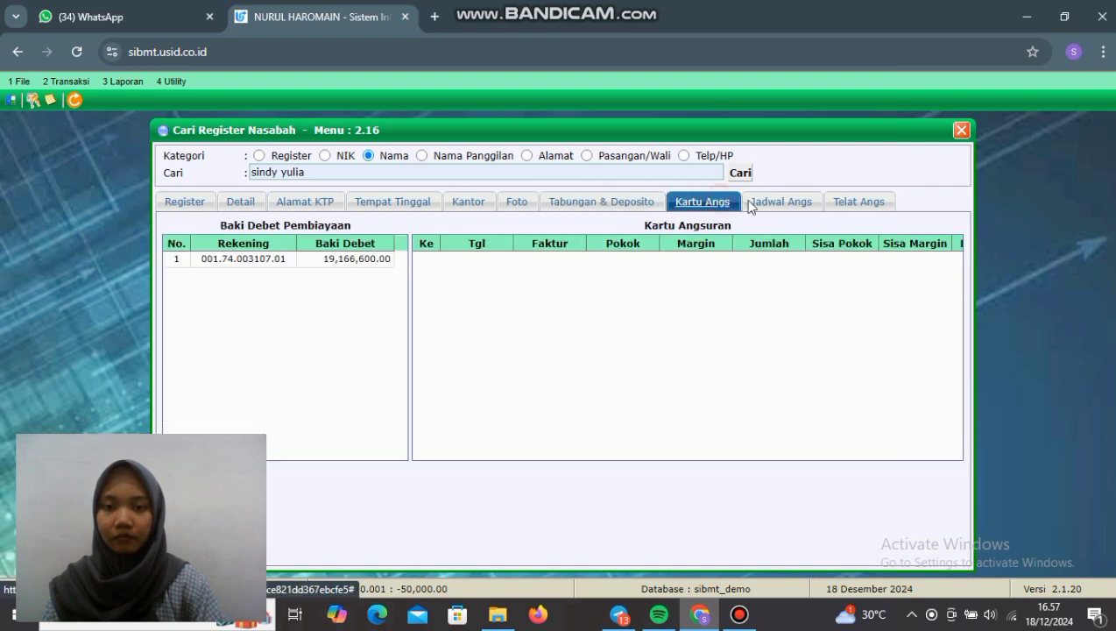
left_click(376, 260)
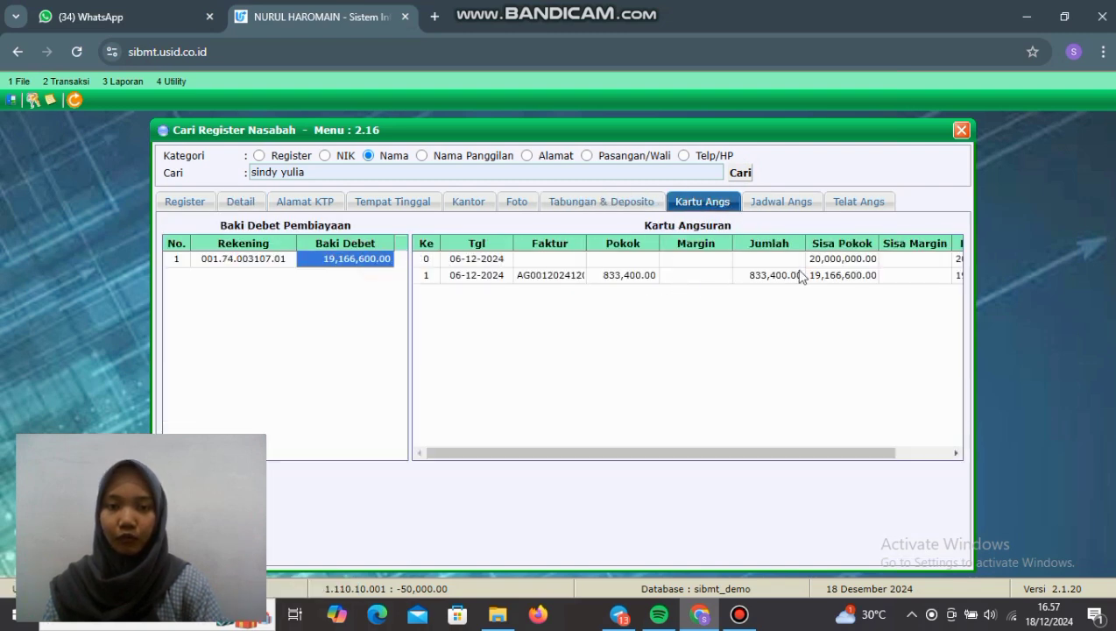
left_click(760, 202)
left_click(401, 259)
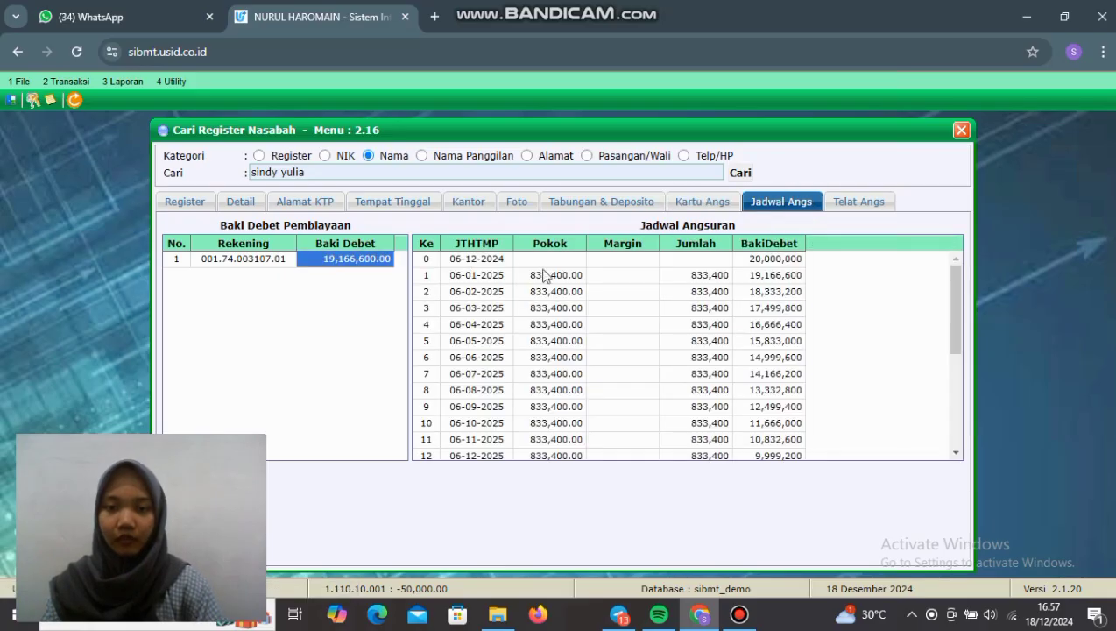
key("Escape")
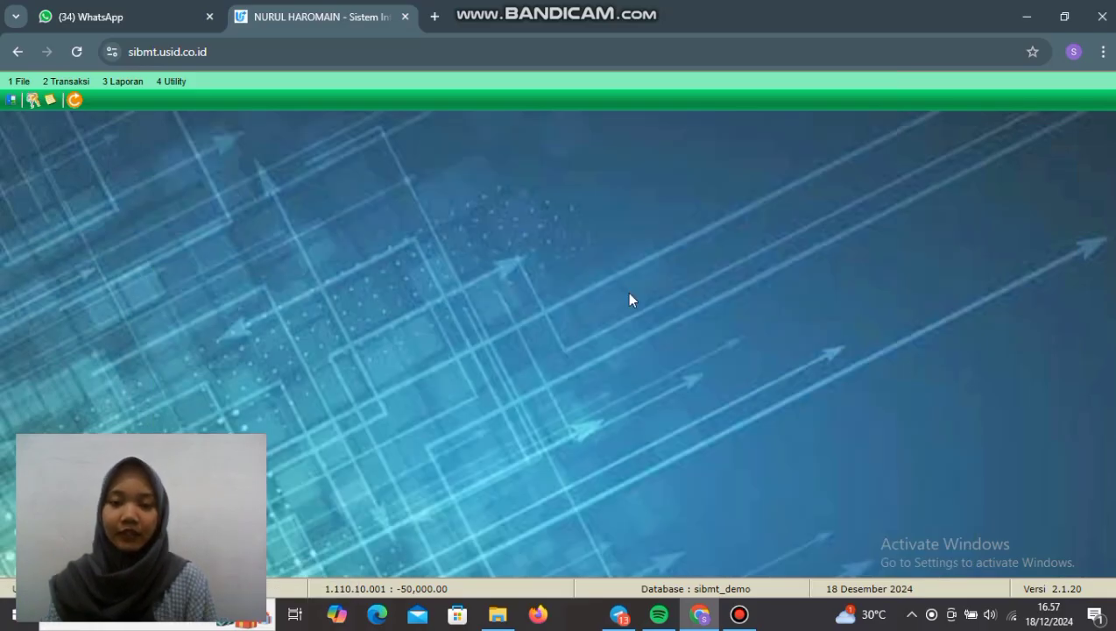